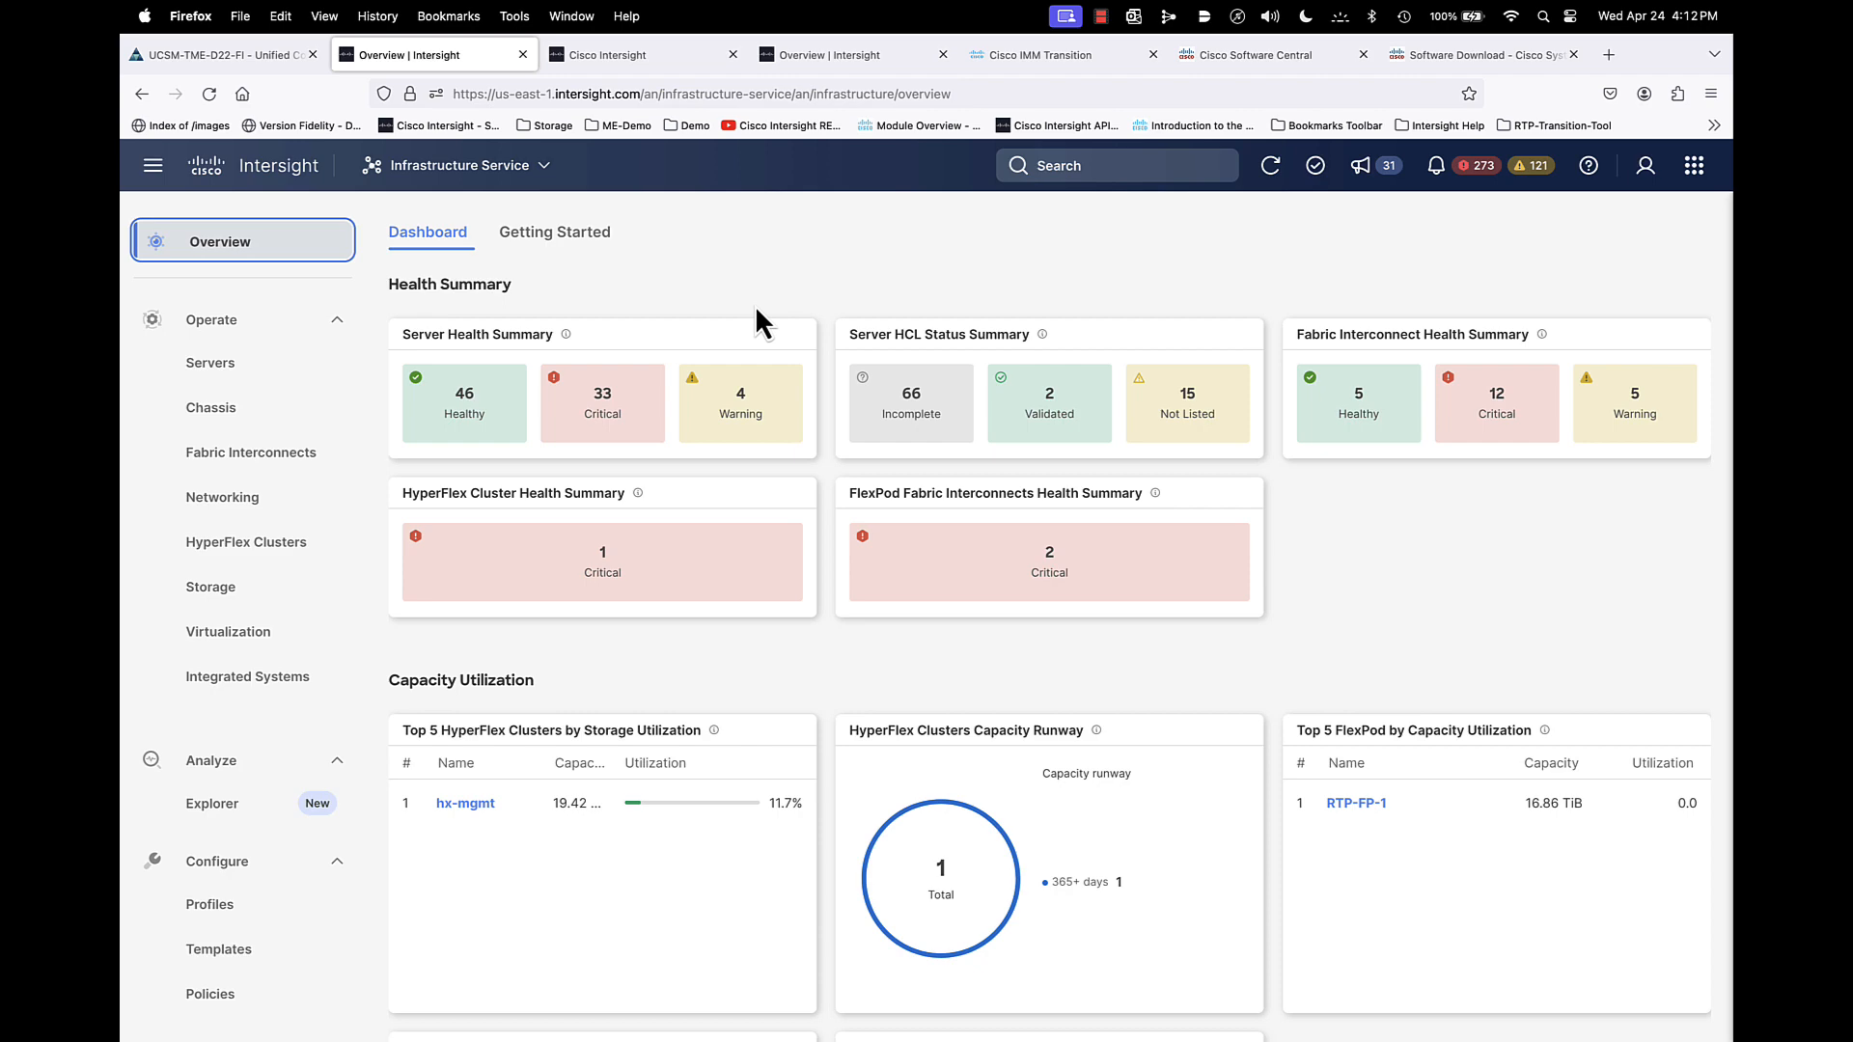
- Open fabric interconnect B26-6454-Matt FI-A and view its local storage inventory
left_click(243, 454)
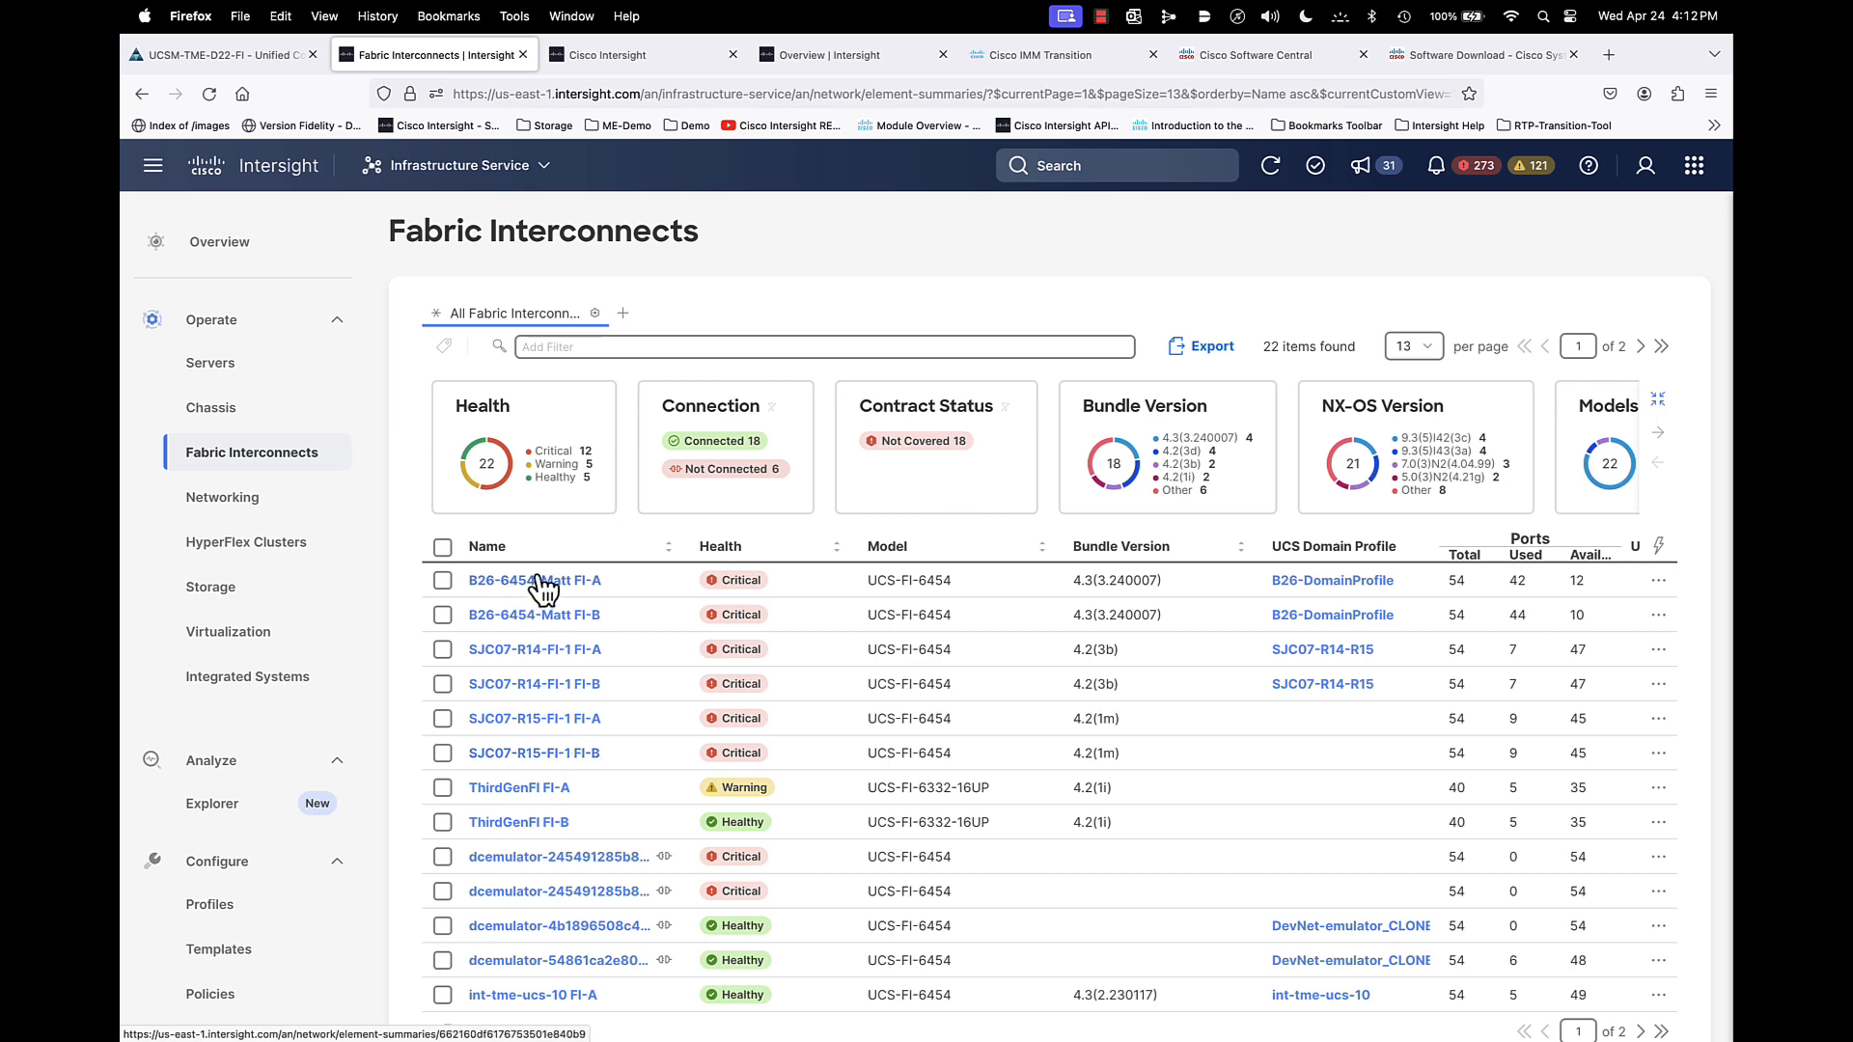
left_click(501, 583)
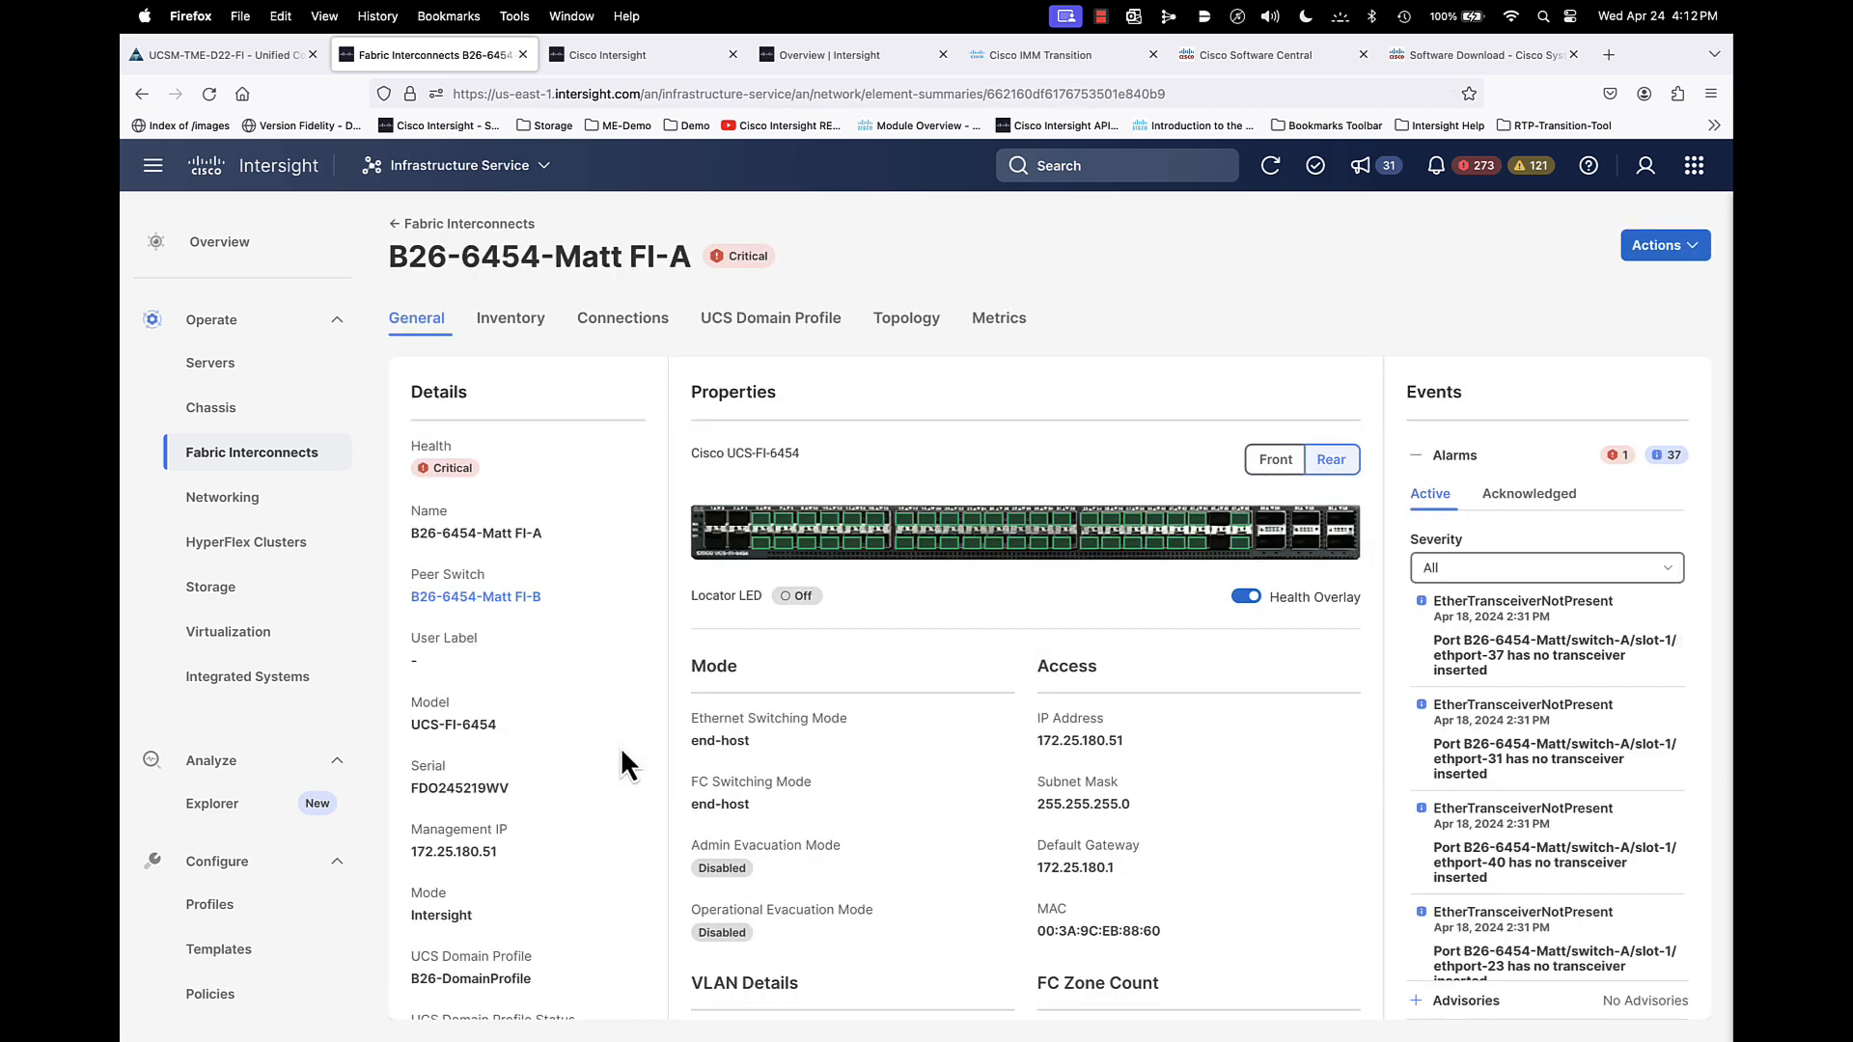
left_click(522, 320)
left_click(451, 523)
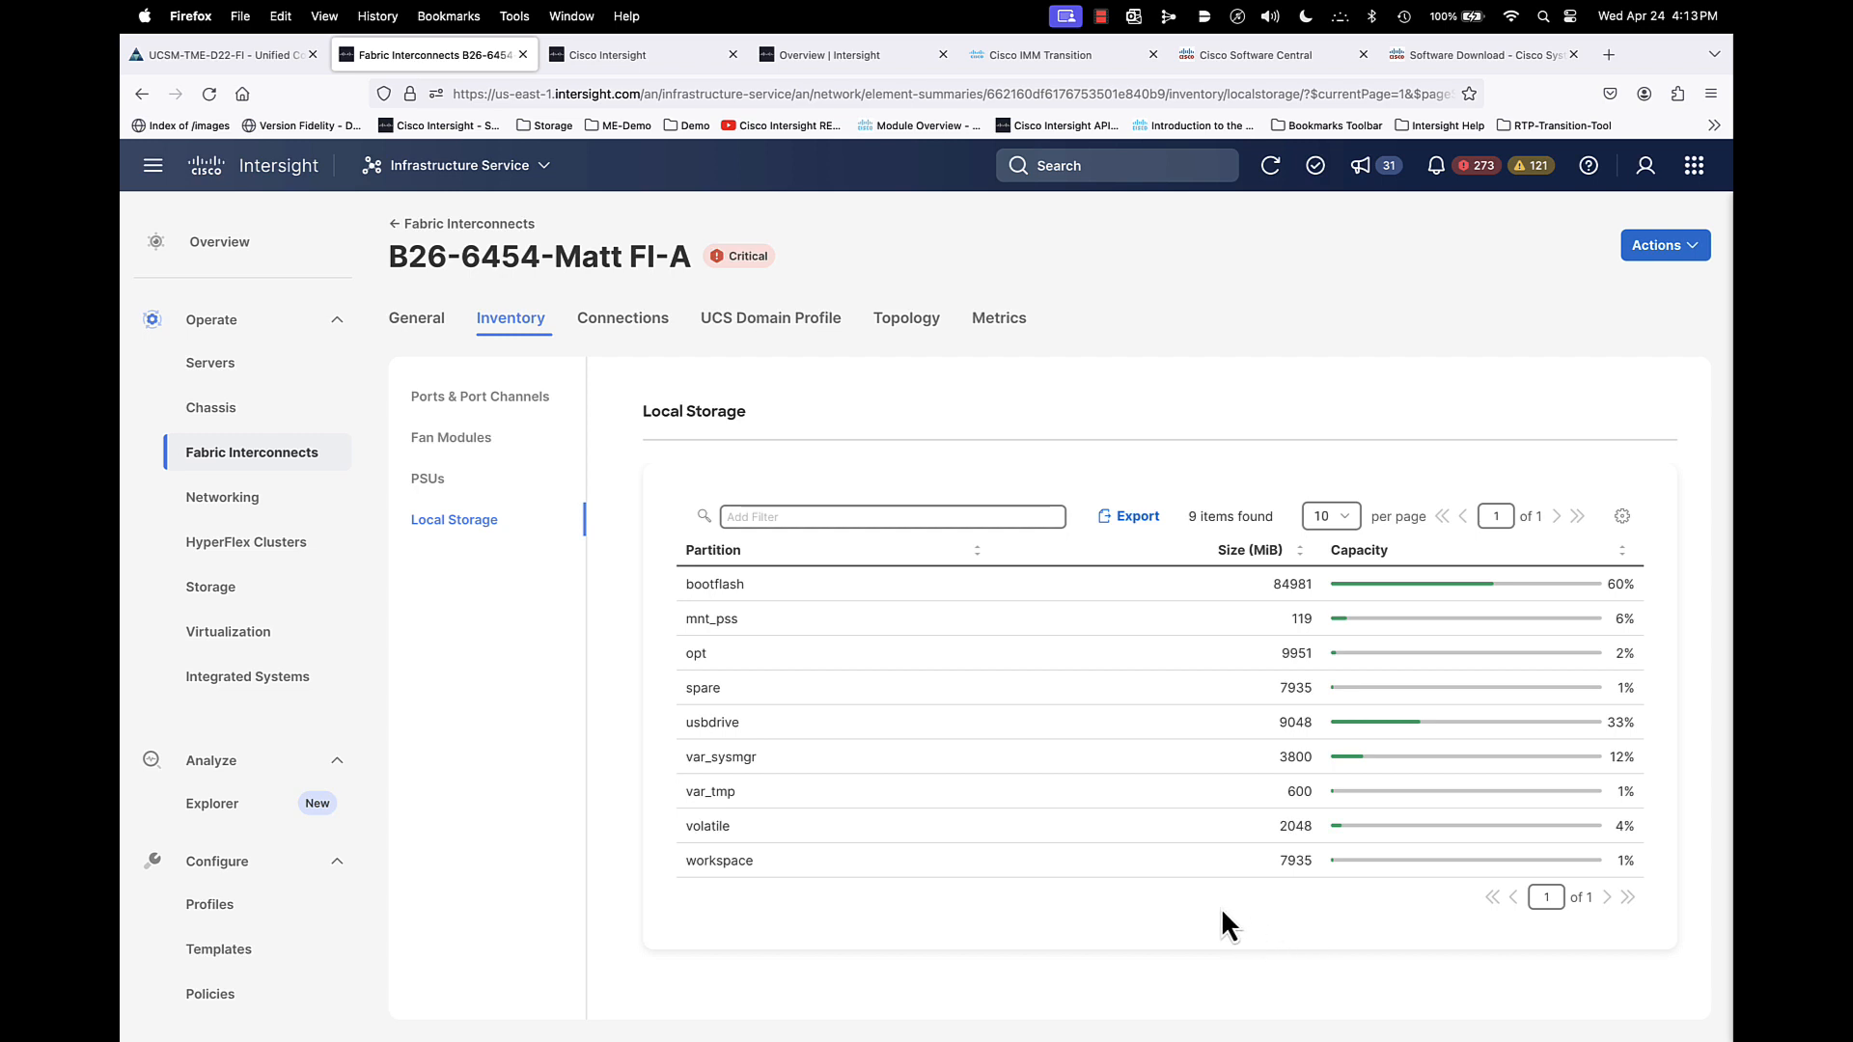
- Review FI-A's general details and available actions, then return to the fabric interconnect list
left_click(406, 321)
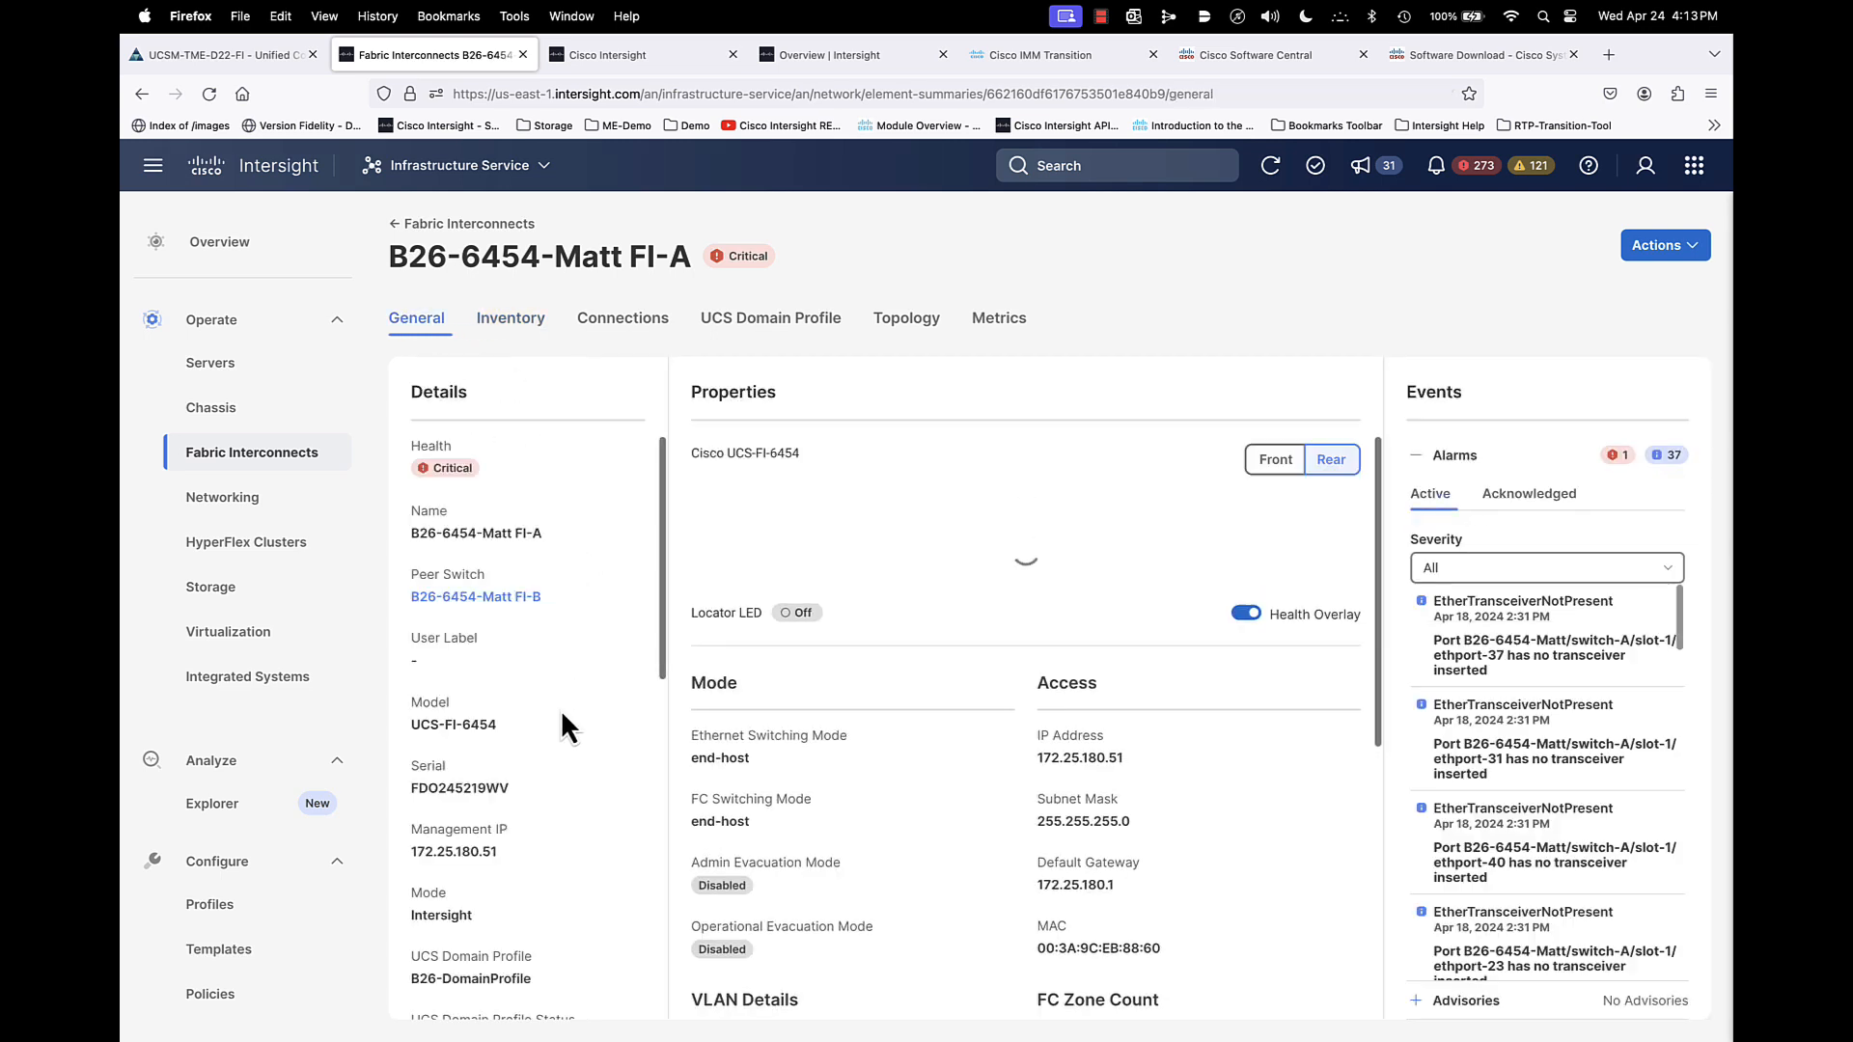
left_click(1694, 248)
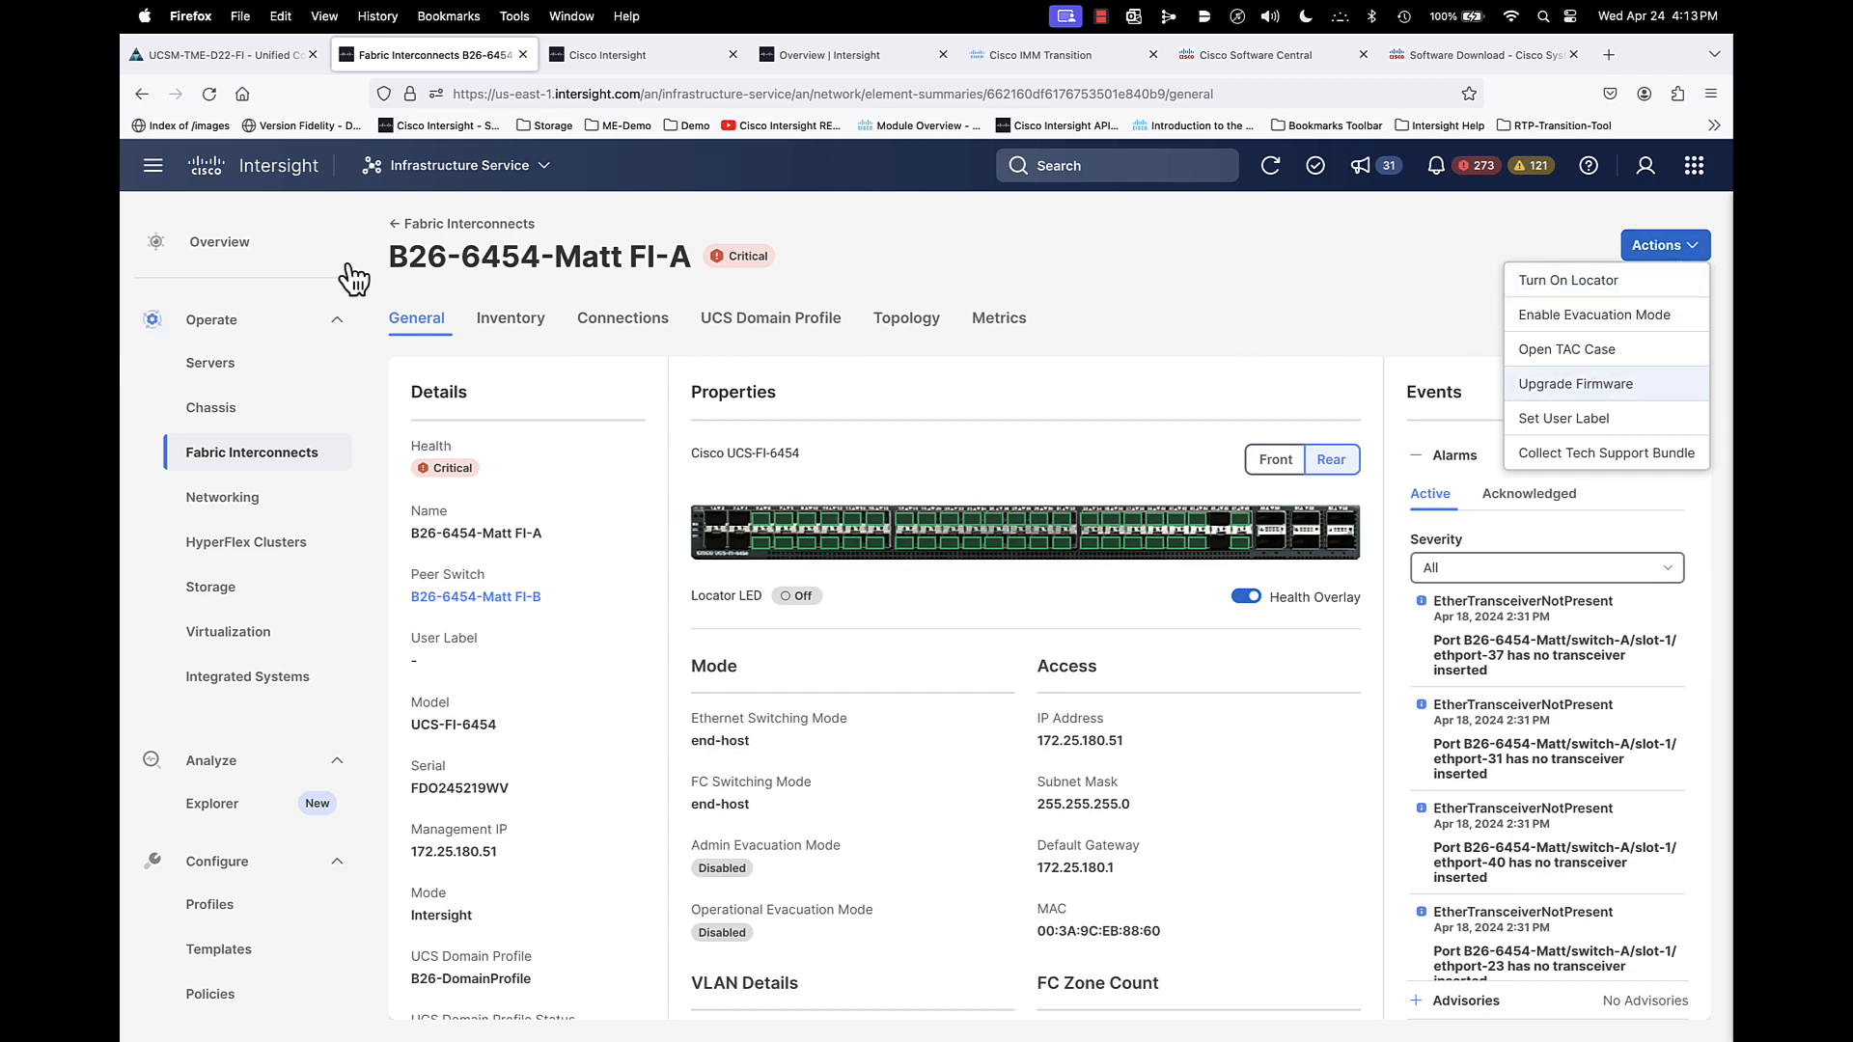
left_click(395, 223)
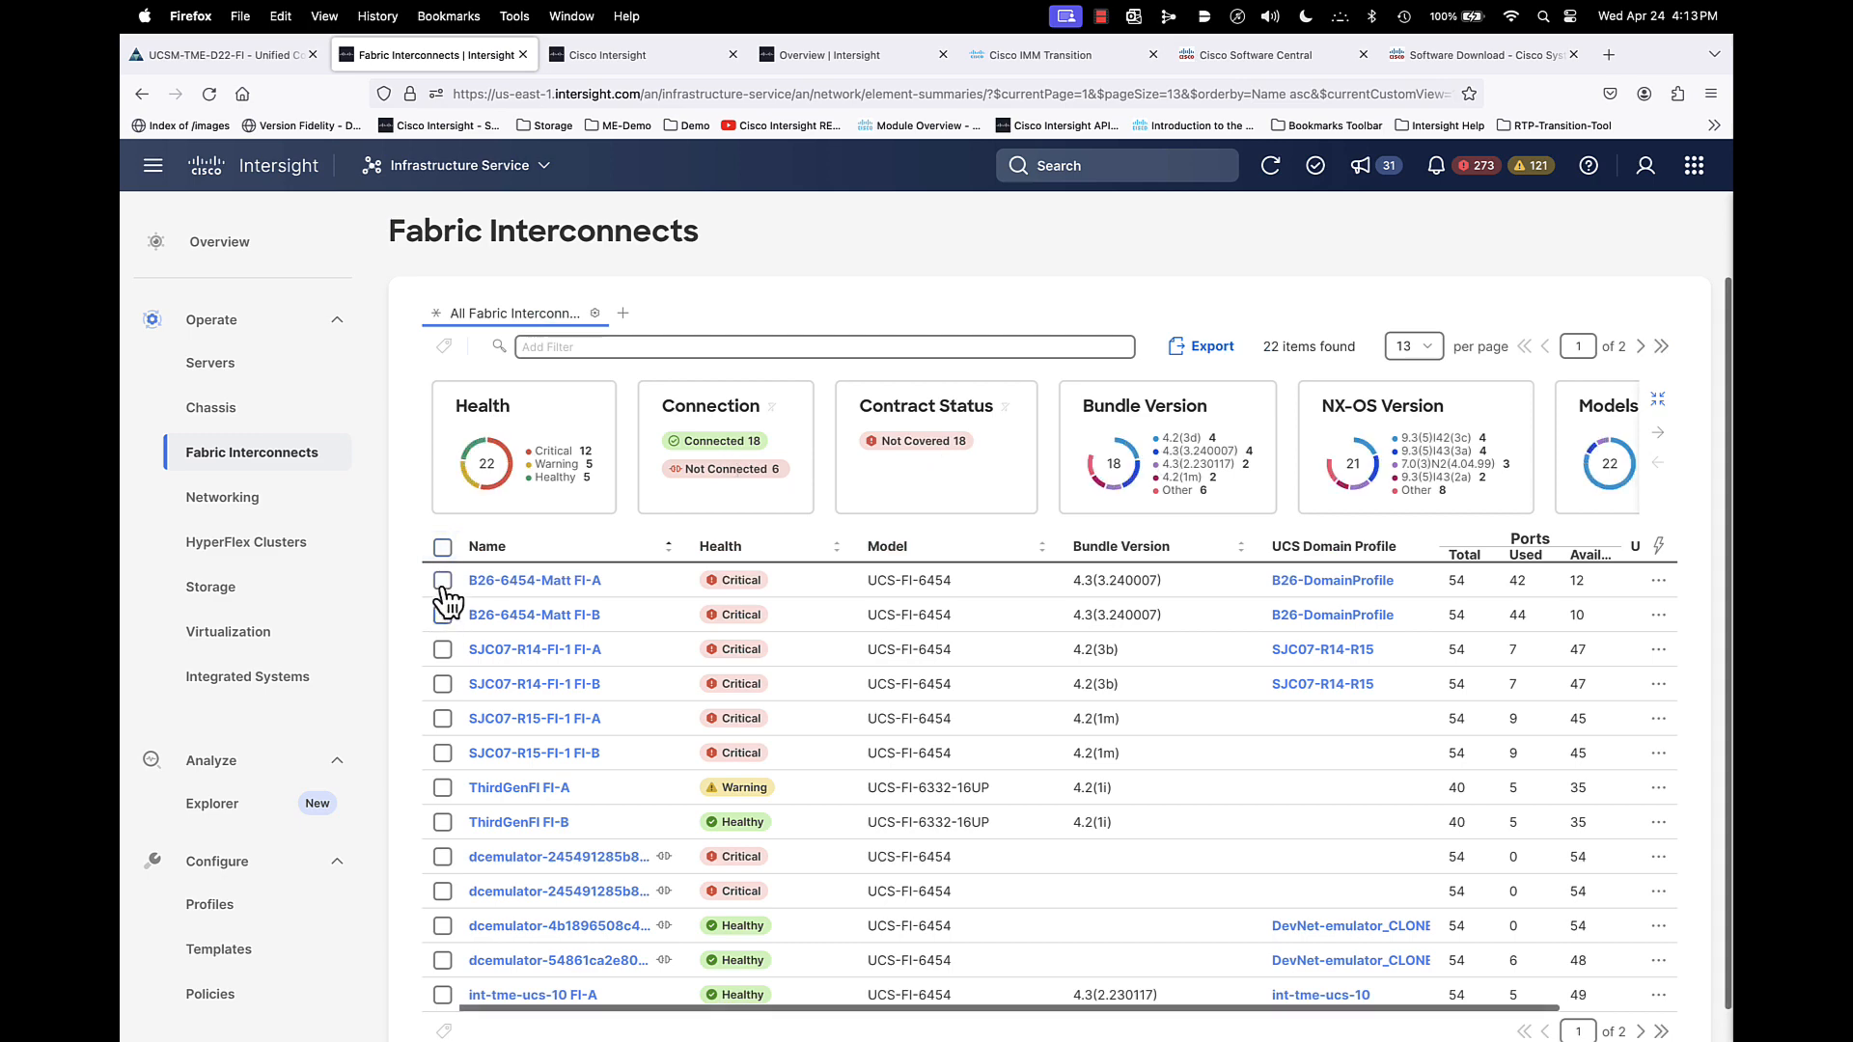
- Start the Upgrade Firmware wizard for B26-6454-Matt FI-A from the fabric interconnect list
left_click(443, 580)
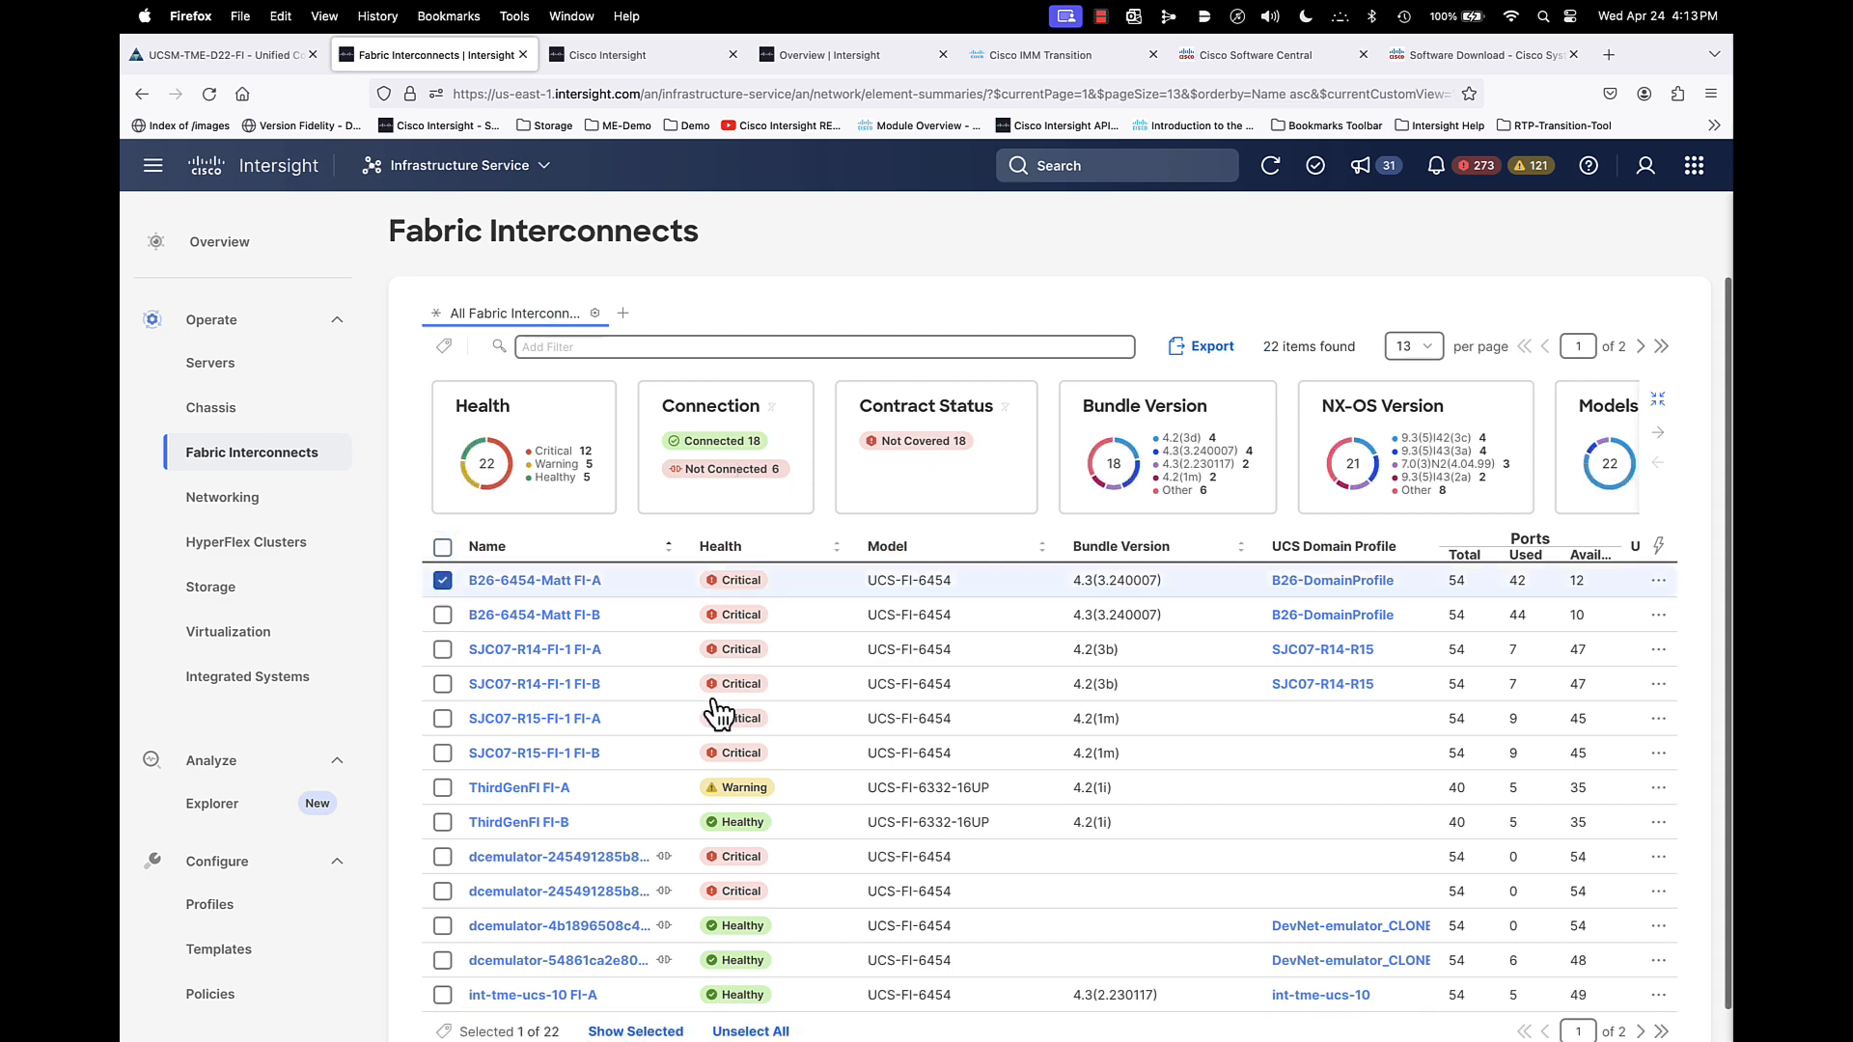
left_click(1658, 580)
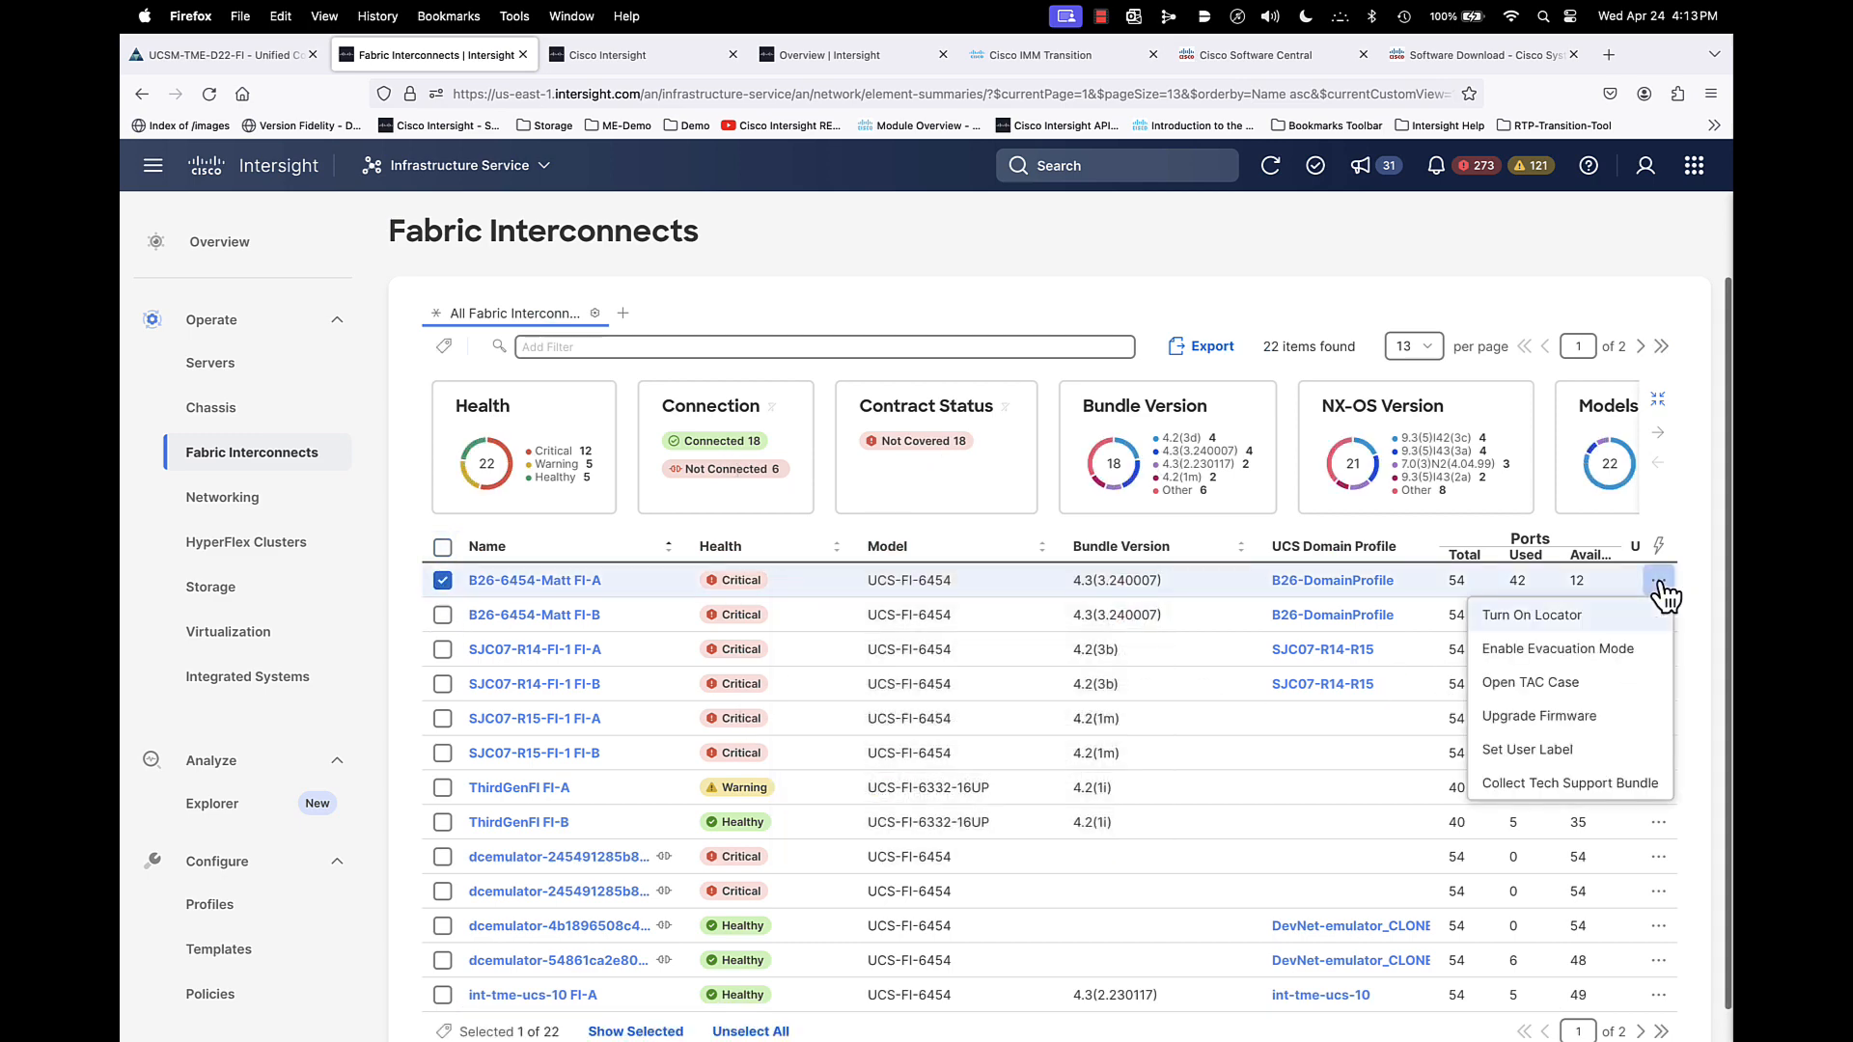
left_click(1568, 719)
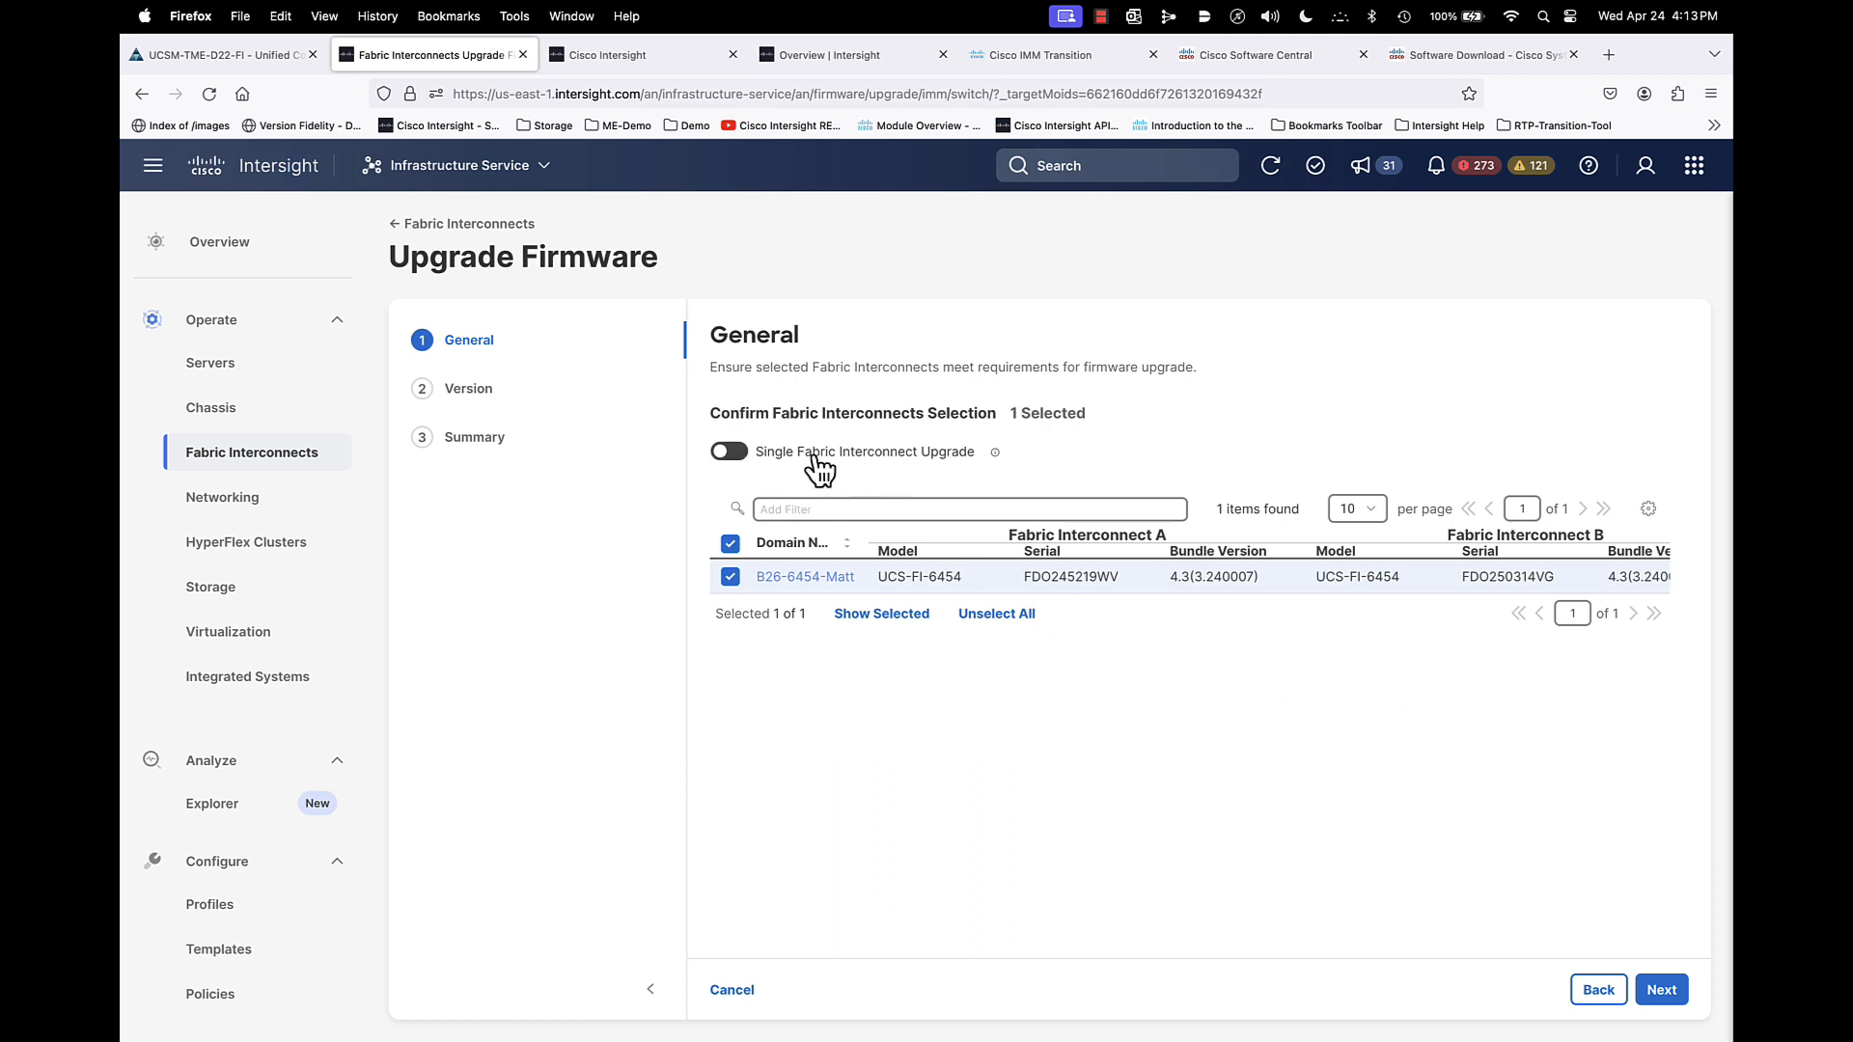
- Enable Single Fabric Interconnect Upgrade and choose B26-6454-Matt FI-B as the one to upgrade
mouse_move(994, 455)
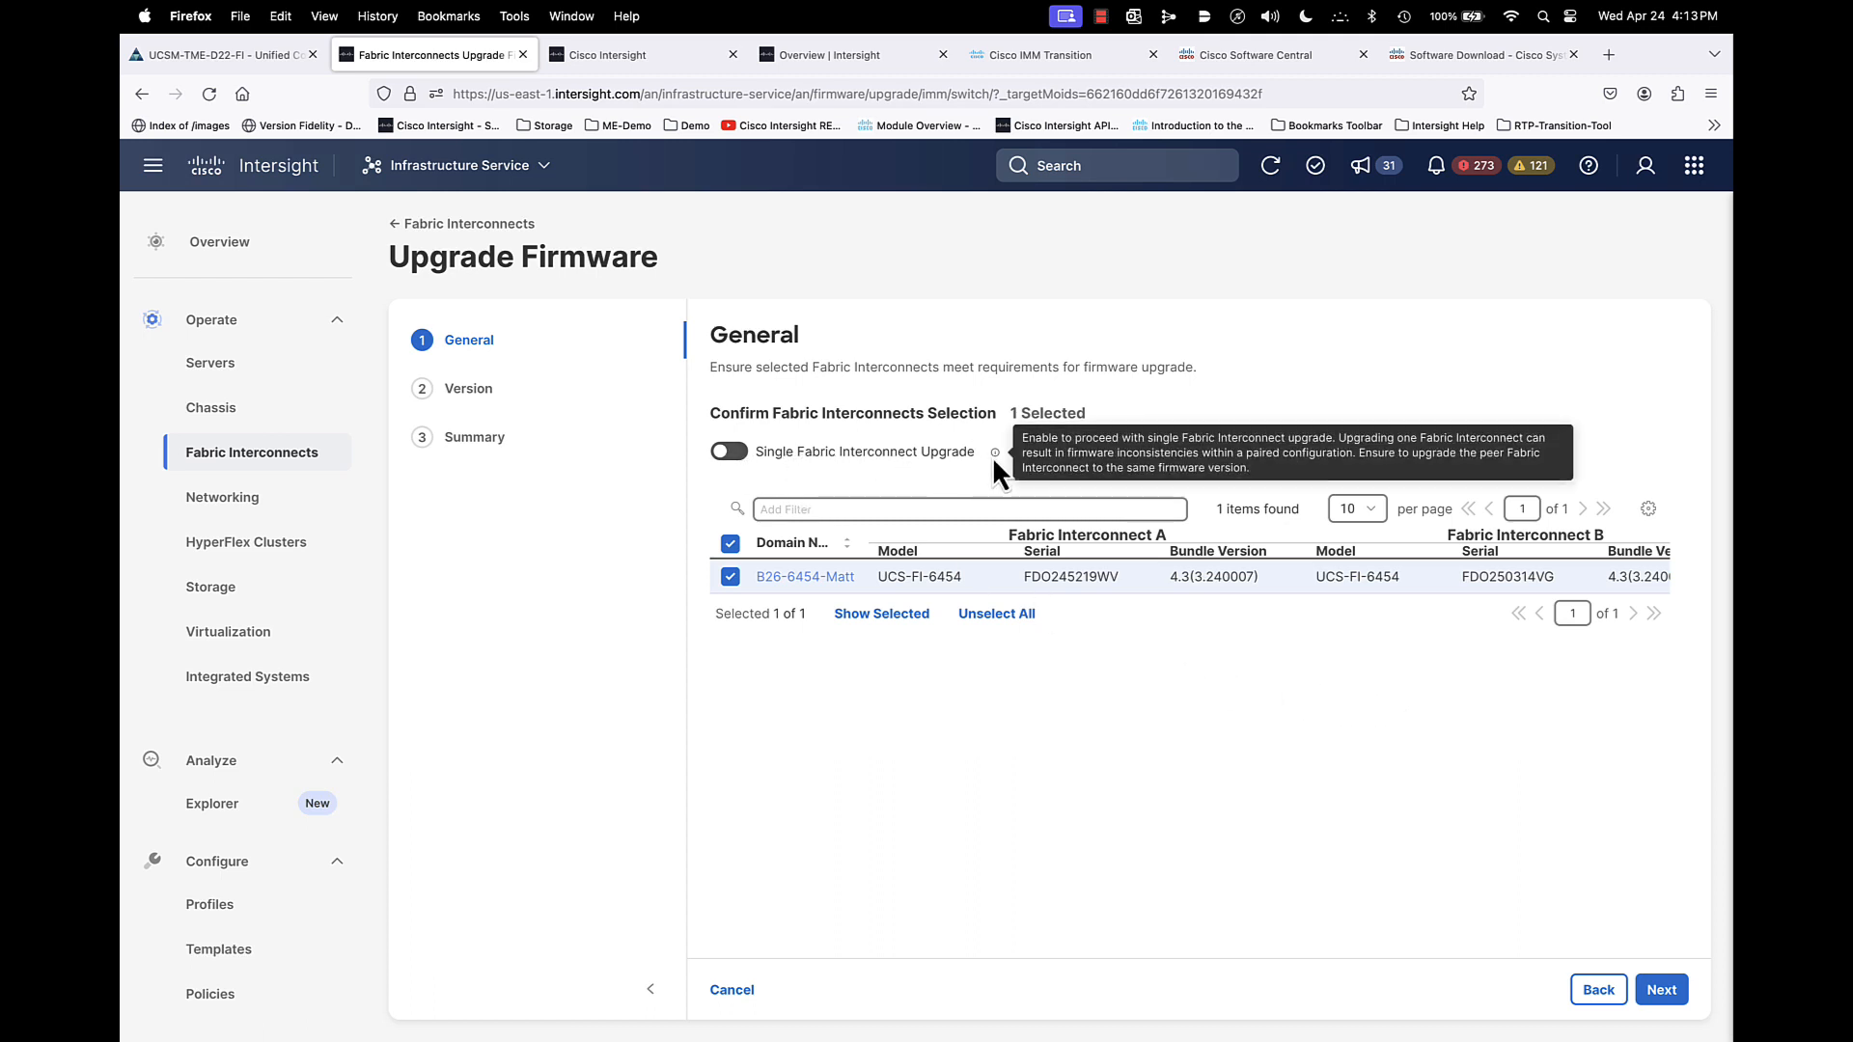
left_click(728, 453)
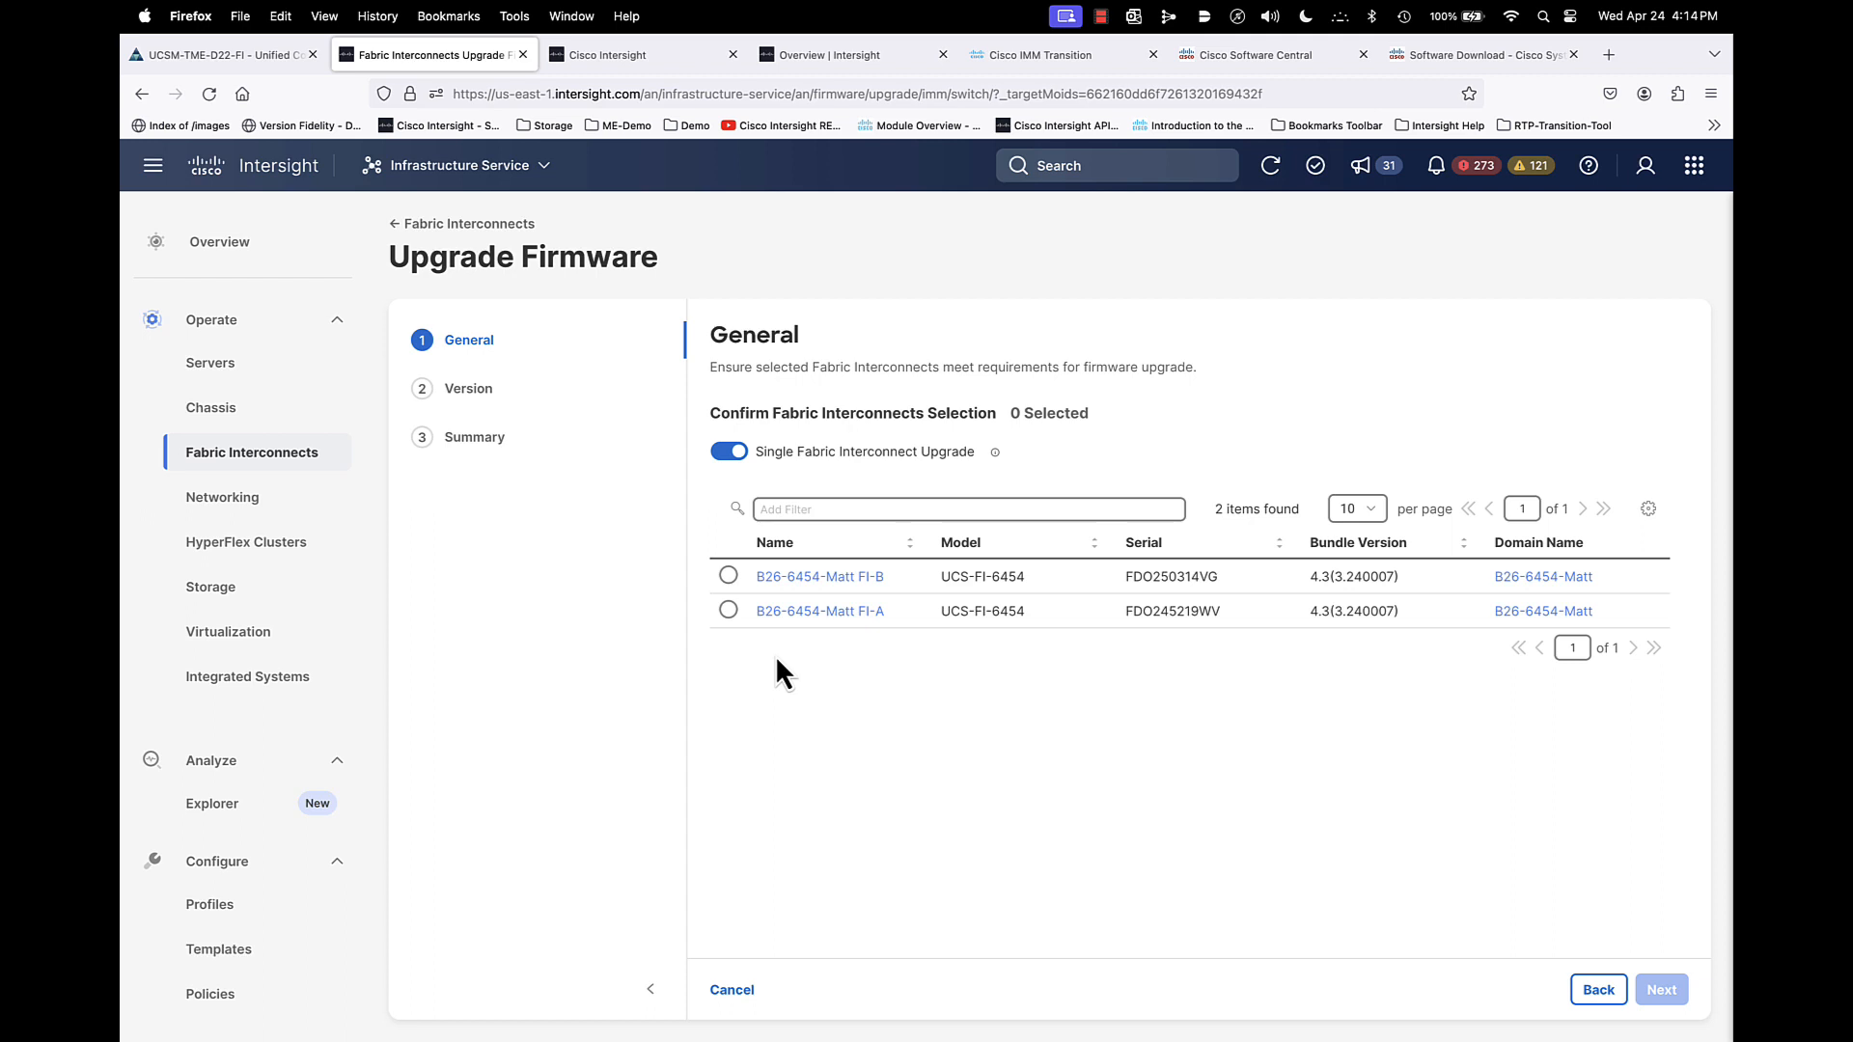
left_click(729, 610)
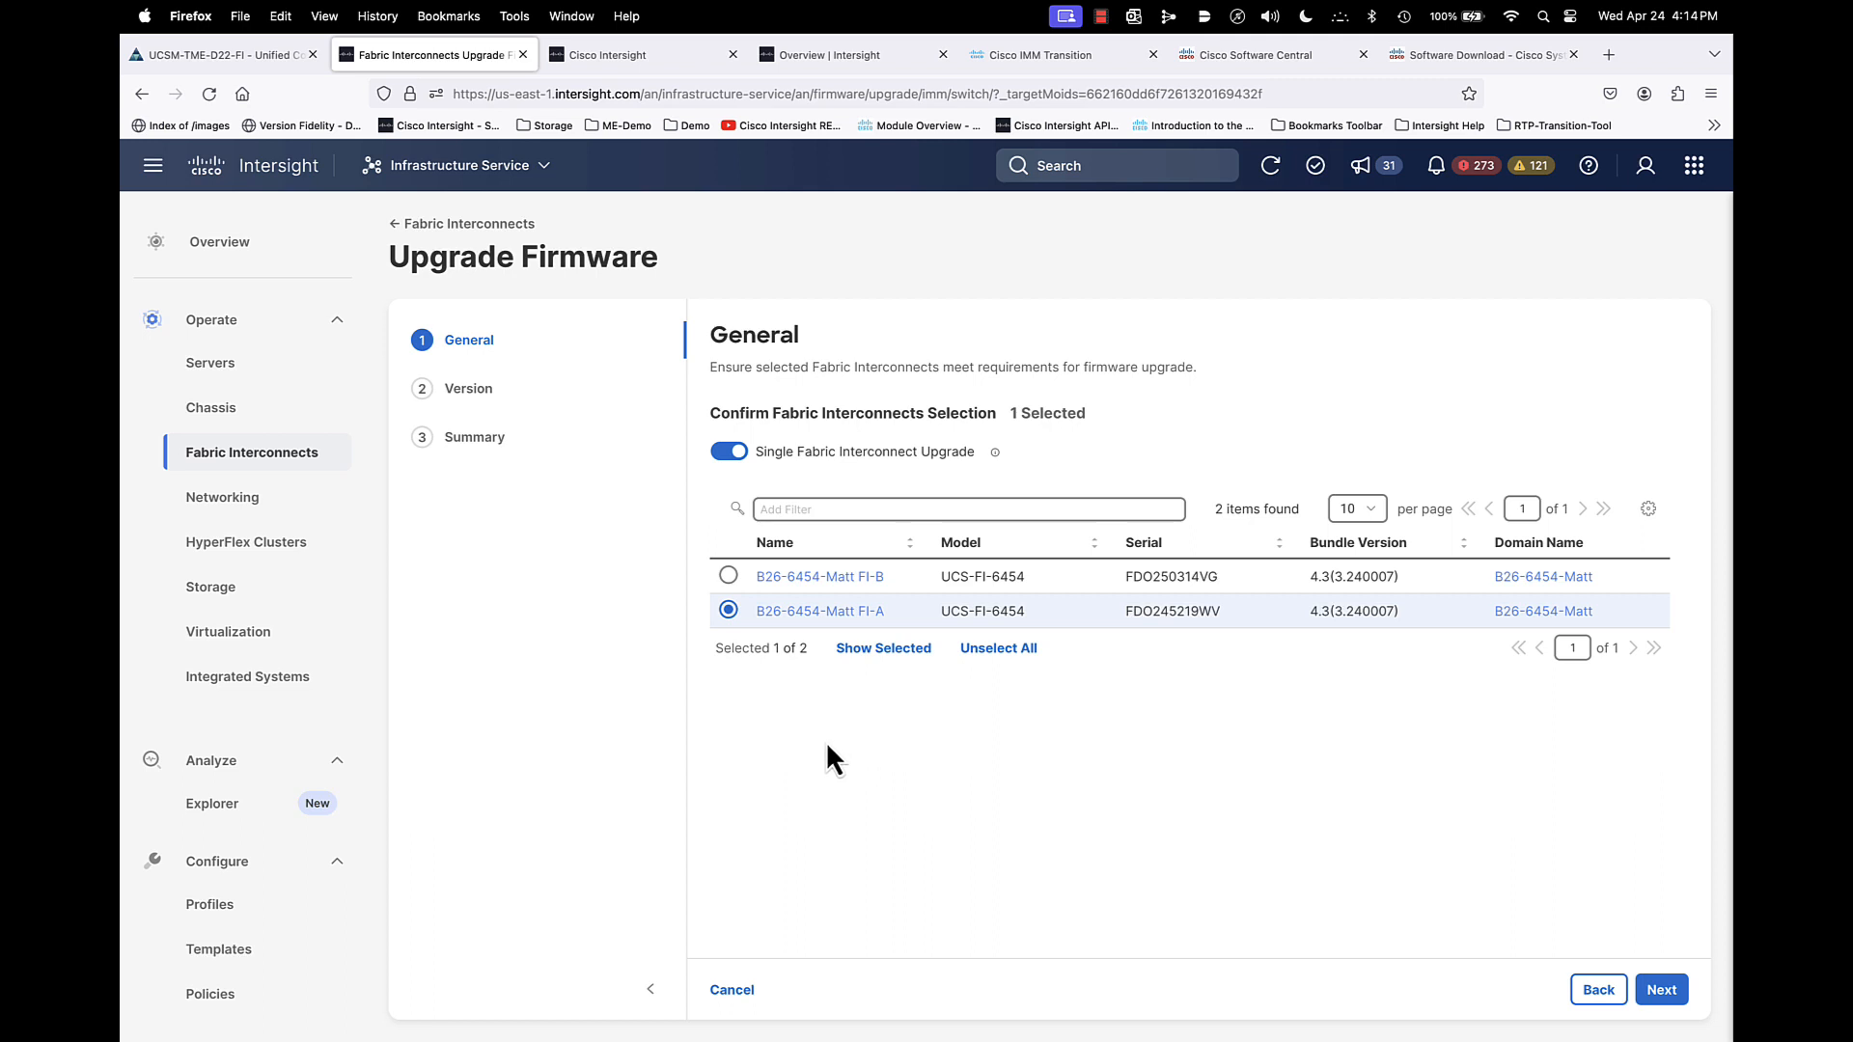
left_click(728, 577)
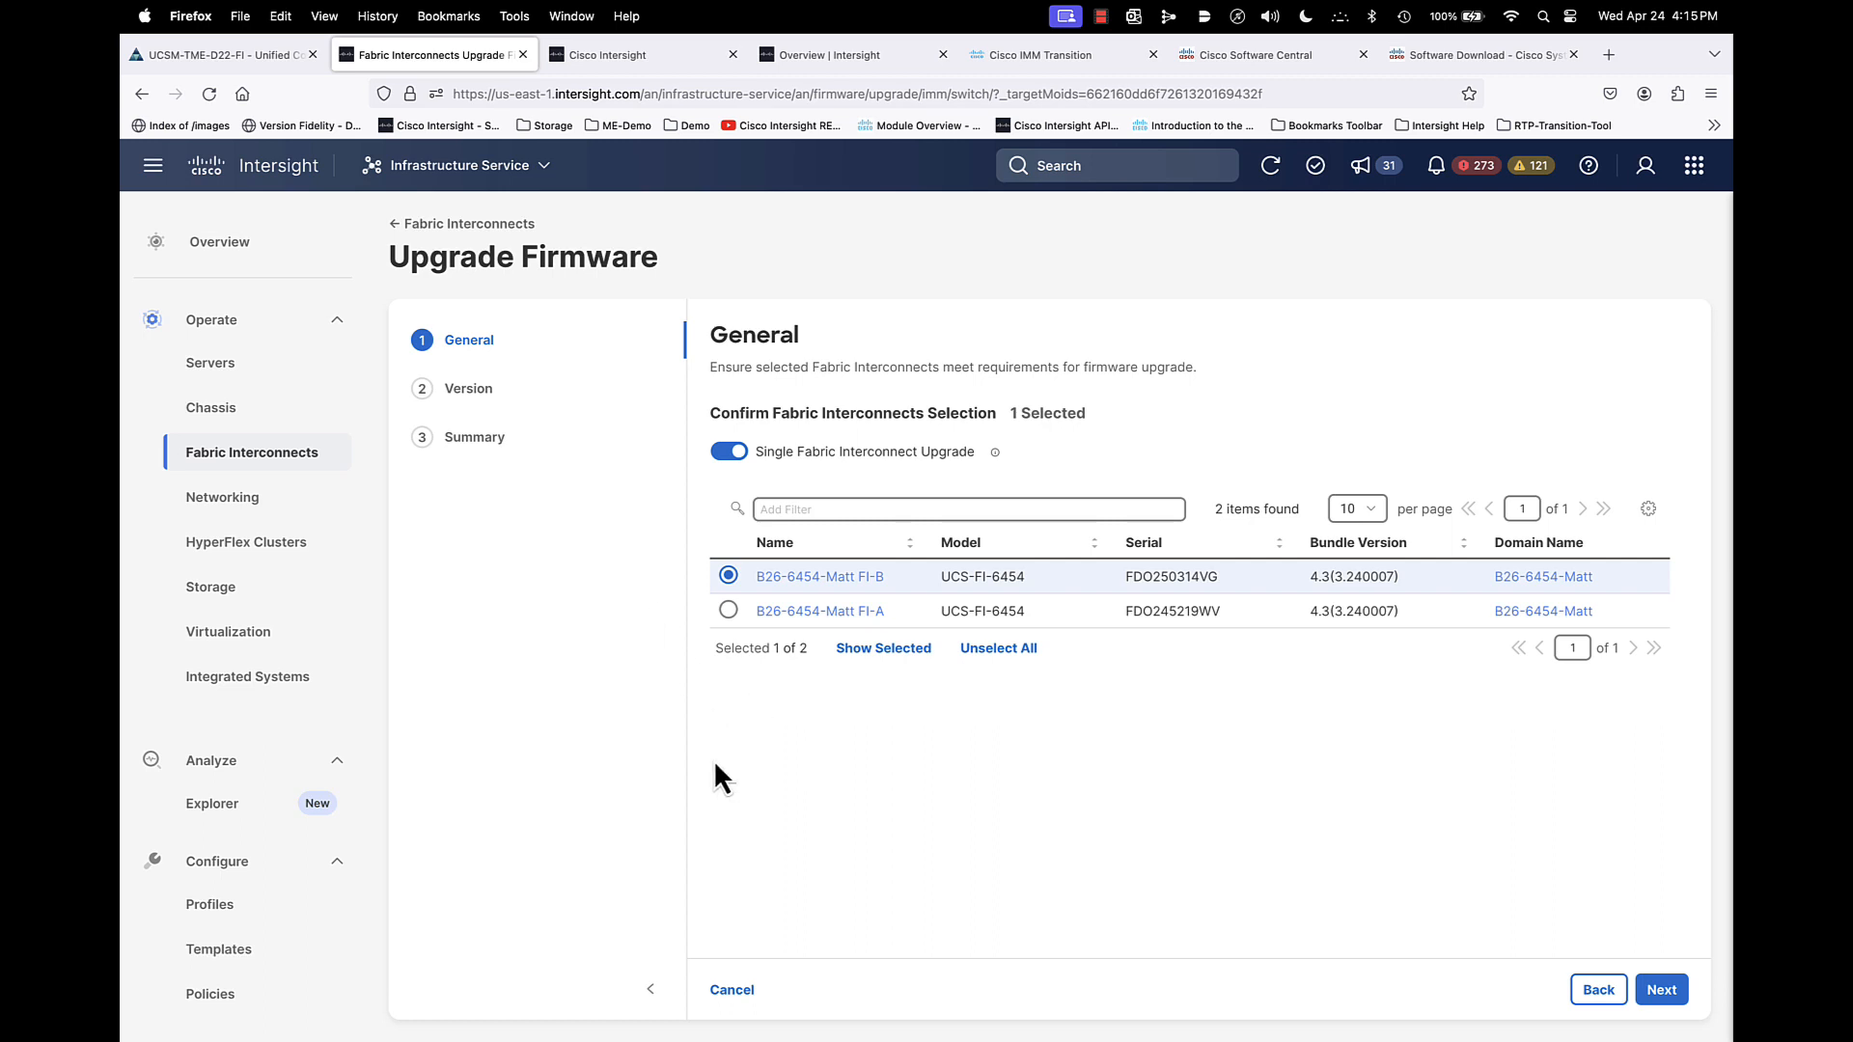
- Turn off single fabric interconnect upgrade and continue to firmware version selection
left_click(730, 453)
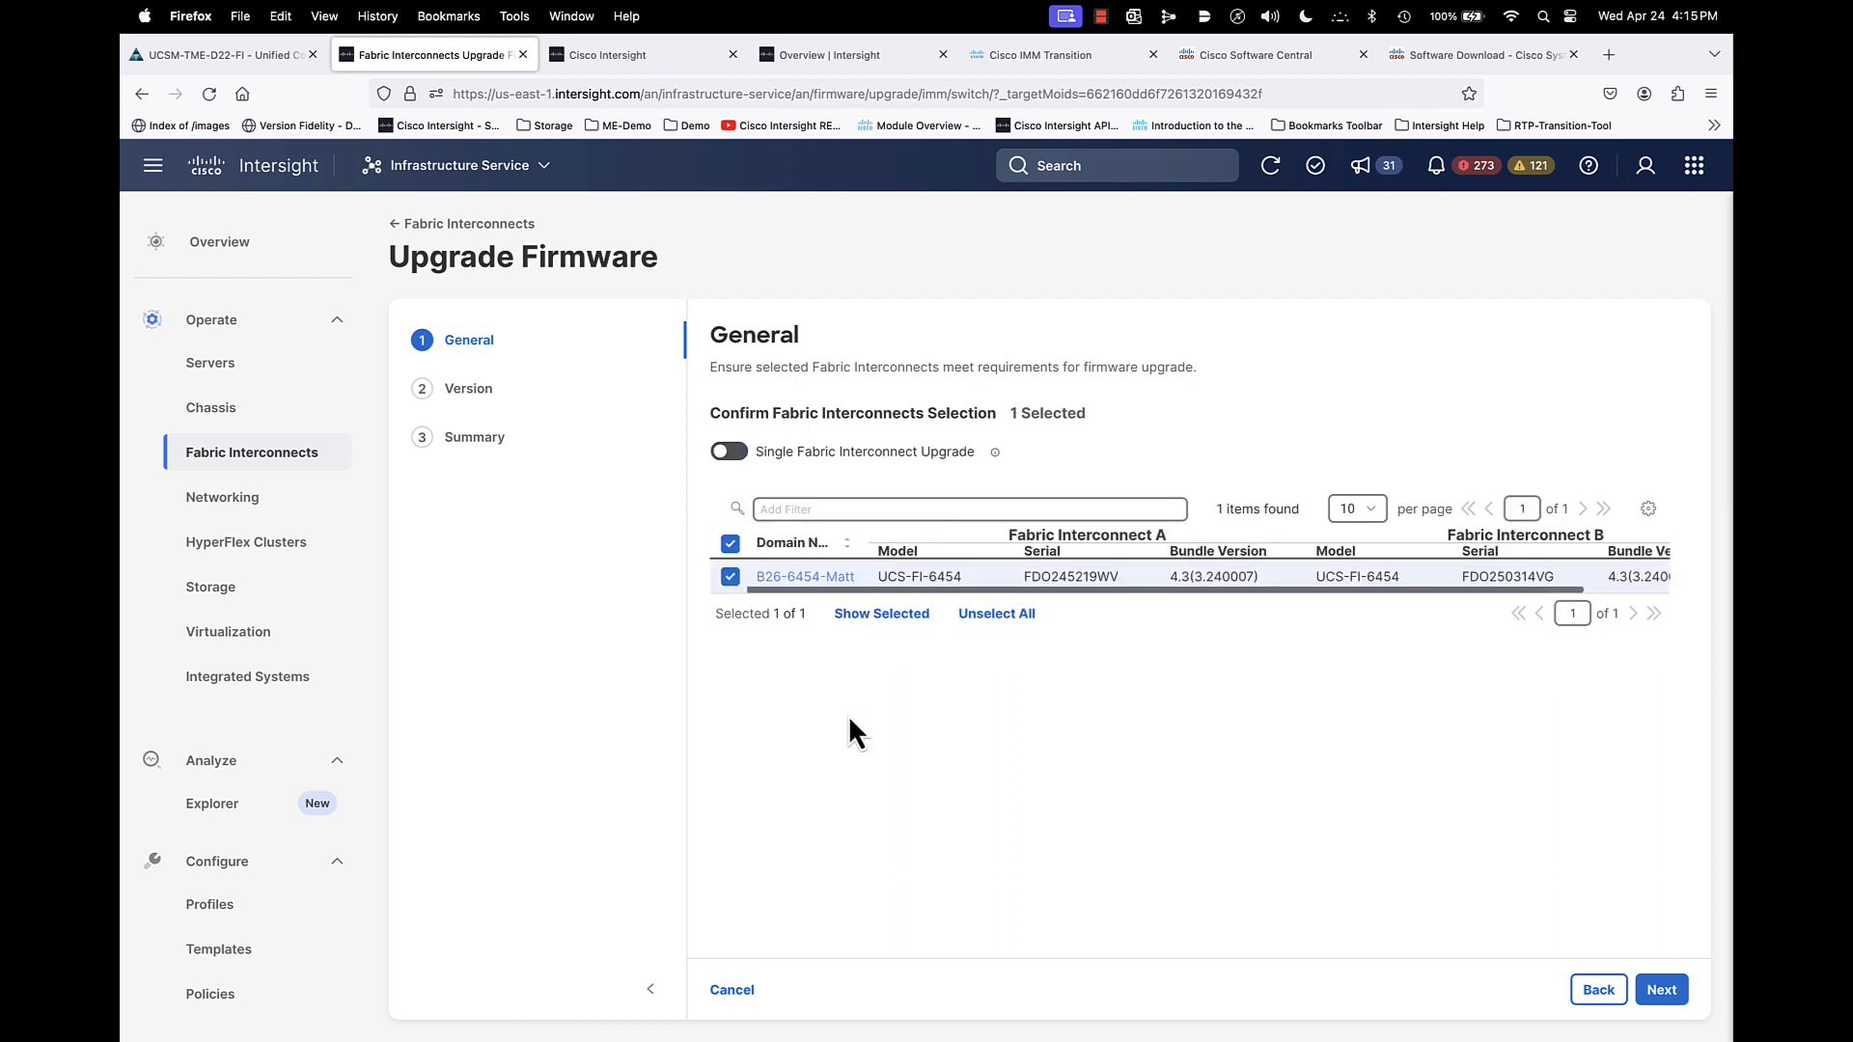
left_click(1662, 990)
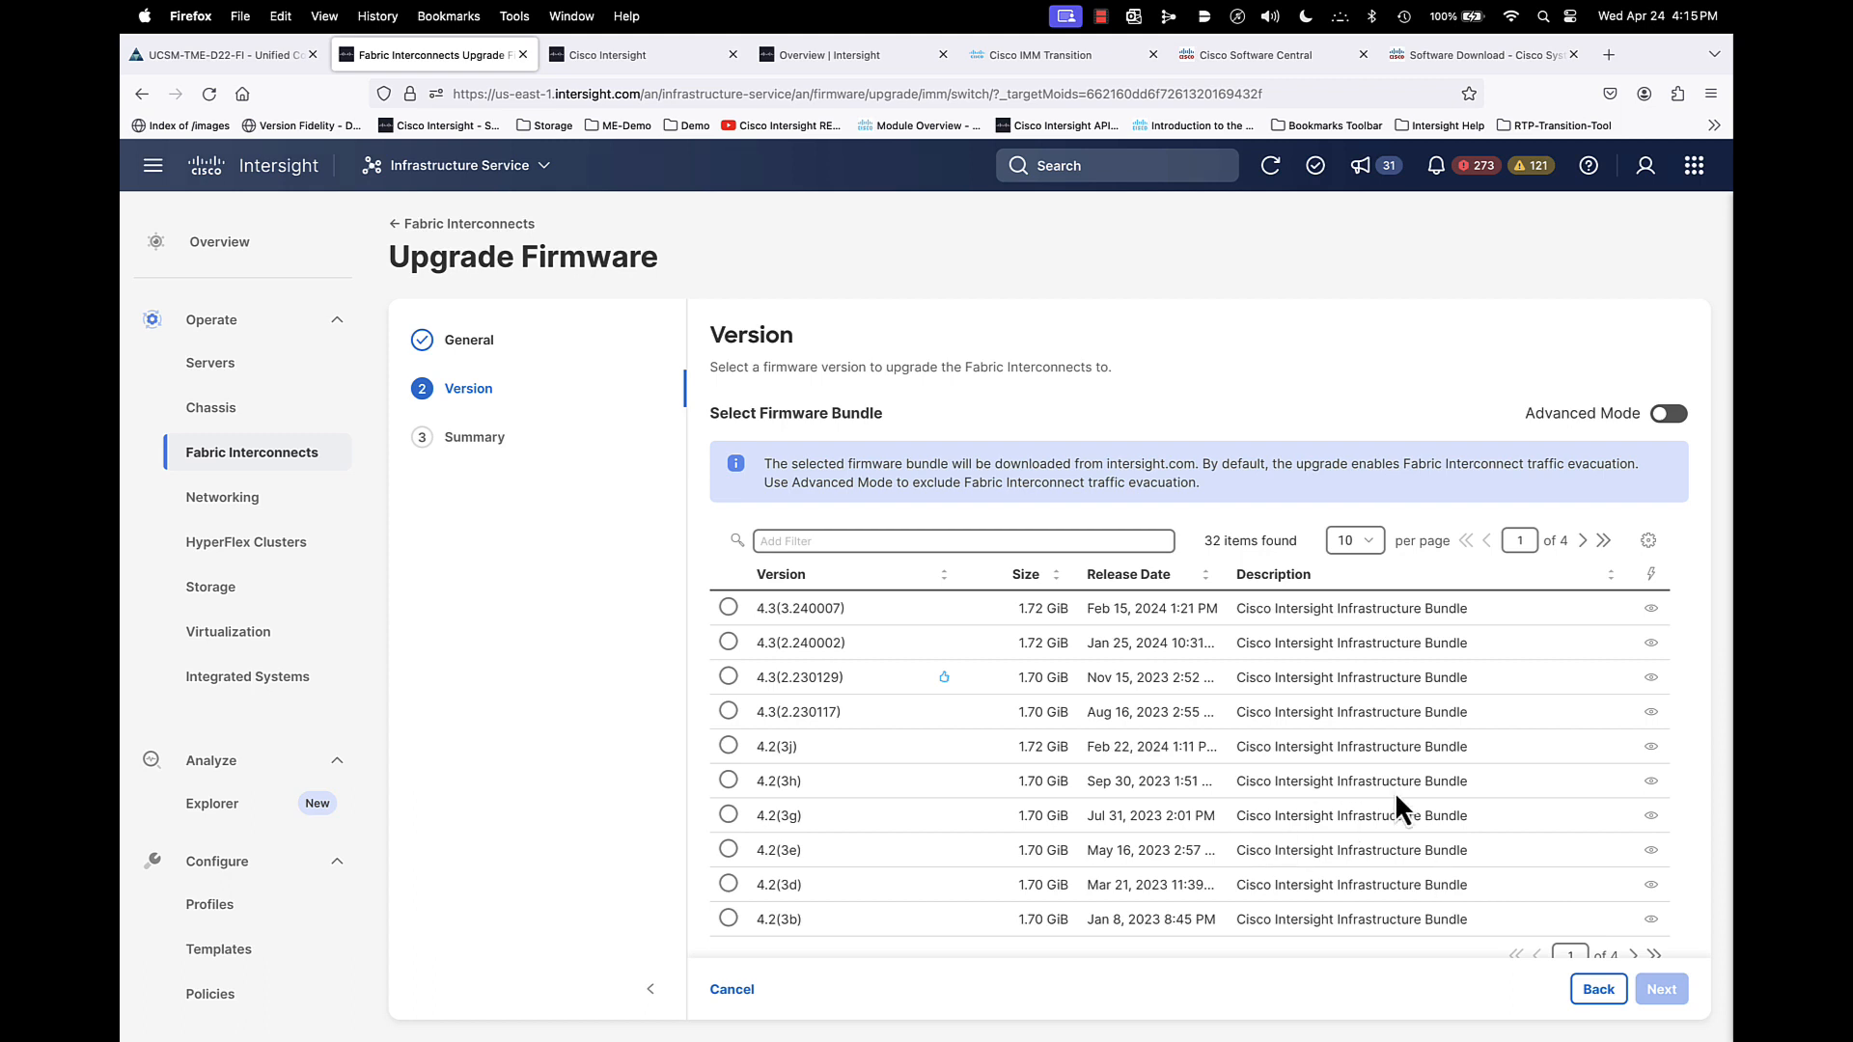
- Choose firmware bundle 4.3(3.240007), review the upgrade summary, and cancel the wizard
left_click(1667, 417)
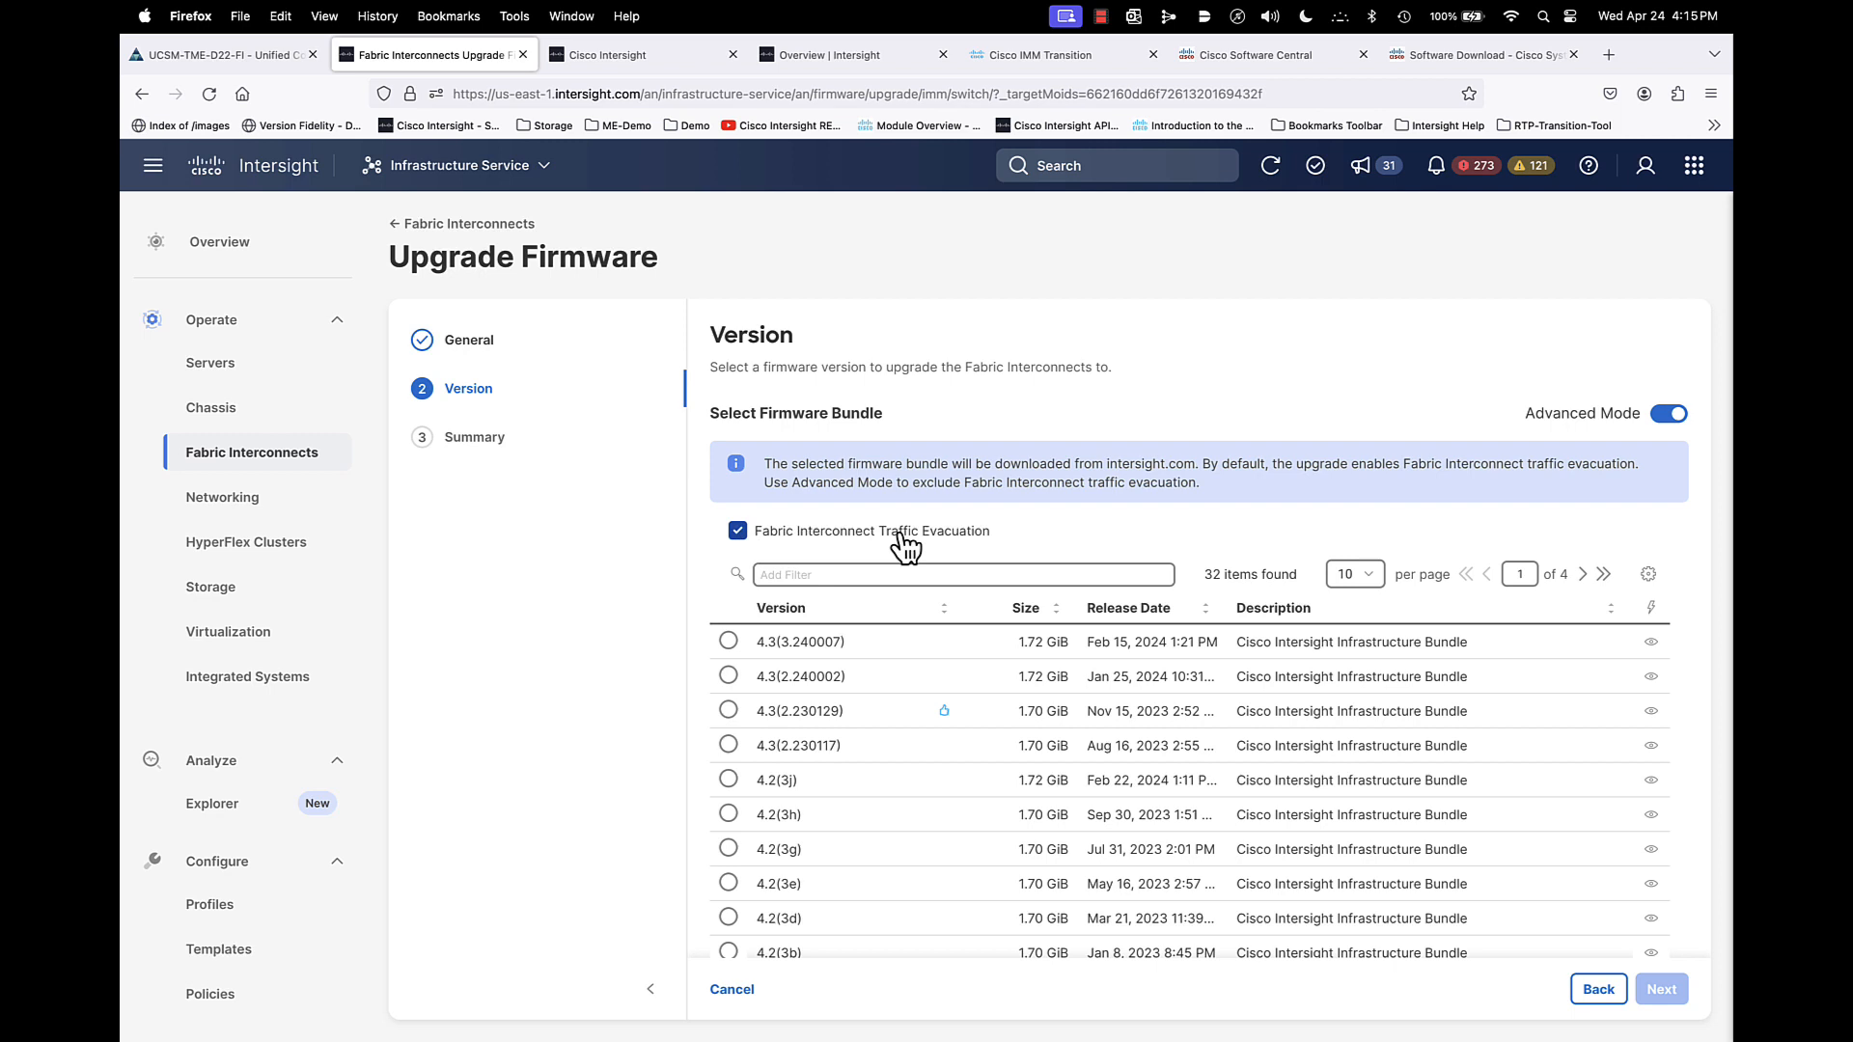
left_click(1674, 415)
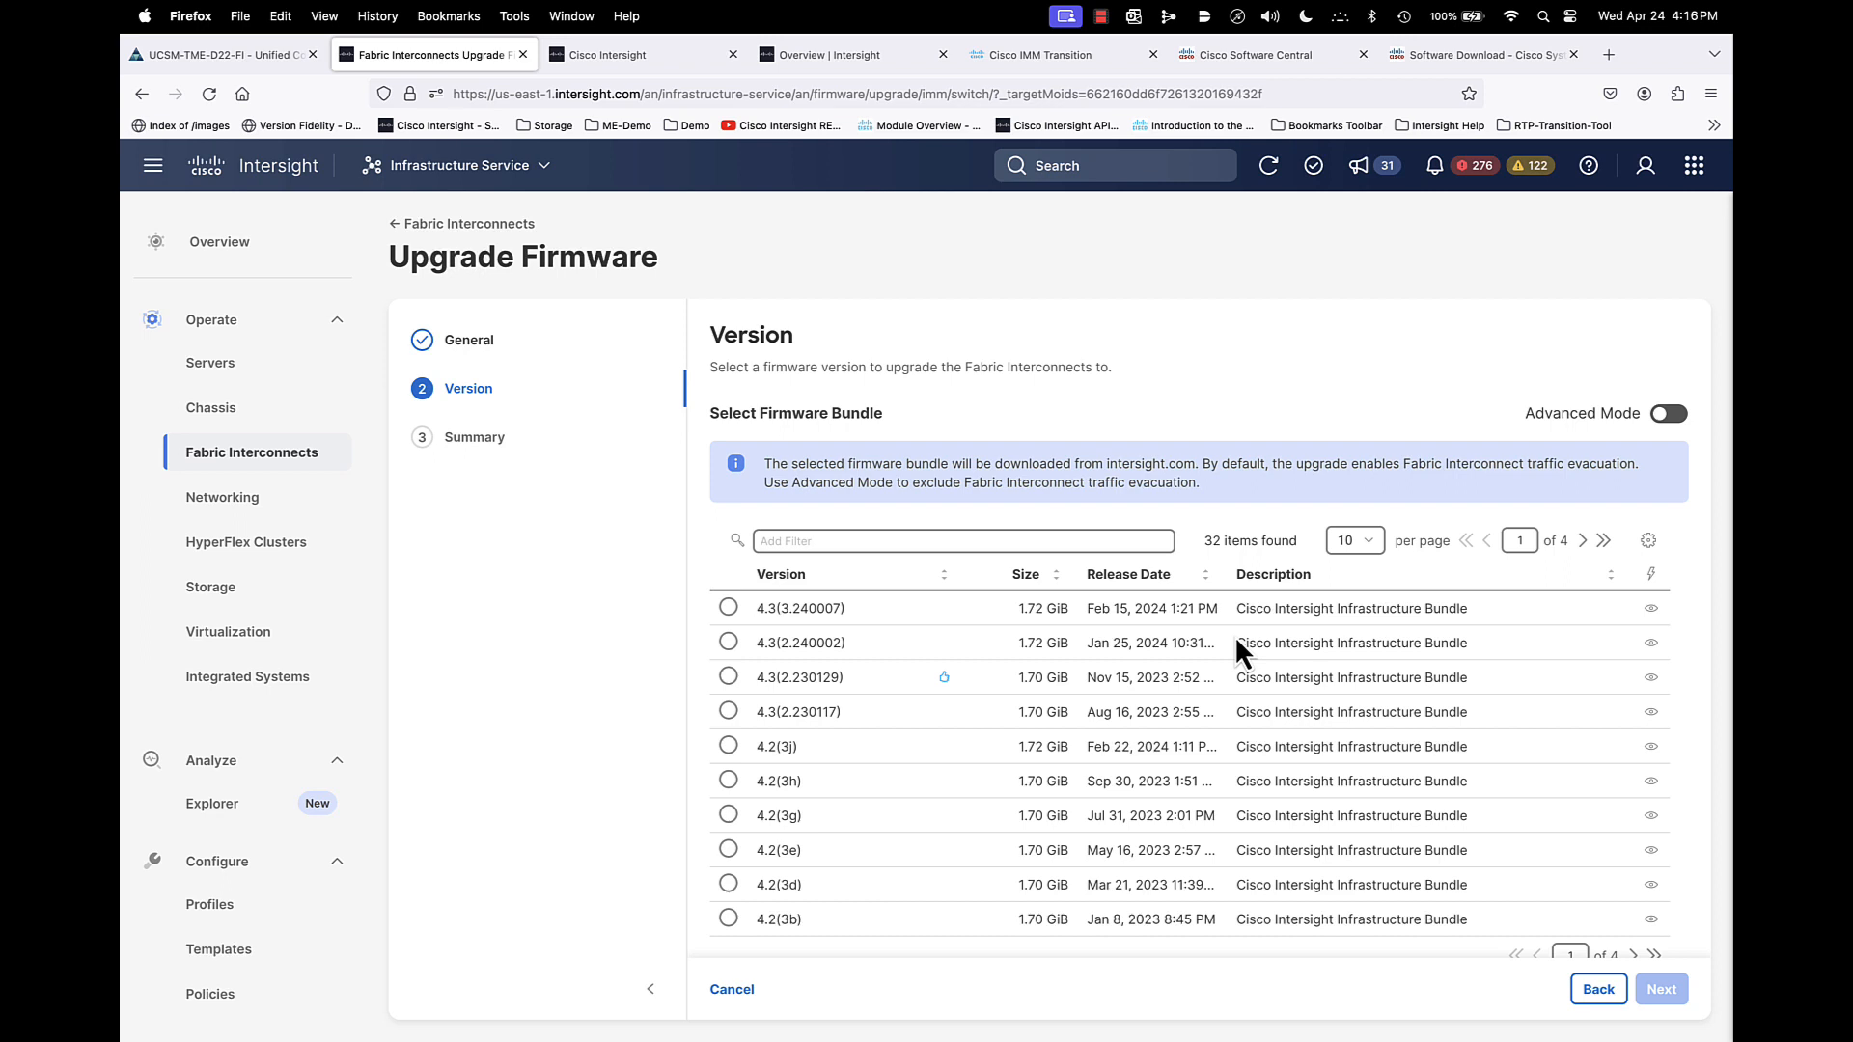
left_click(728, 607)
left_click(1665, 995)
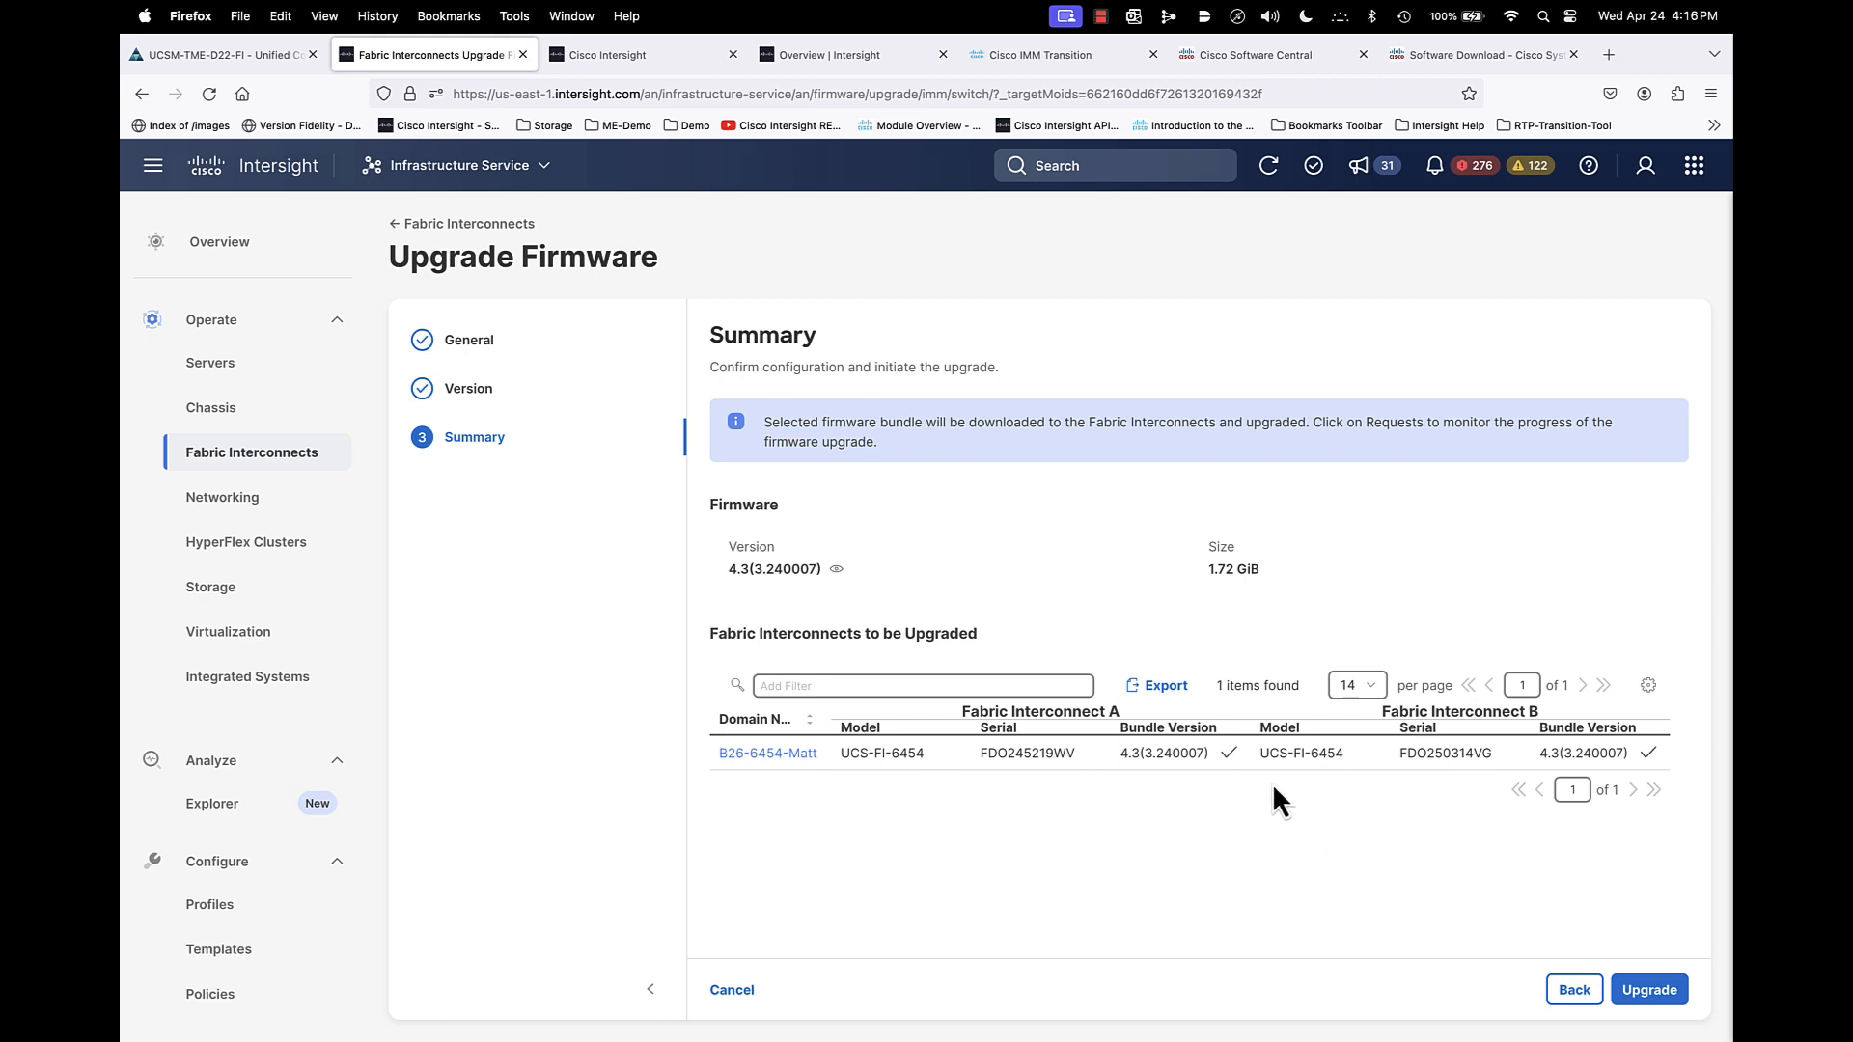
mouse_move(1226, 755)
left_click(726, 992)
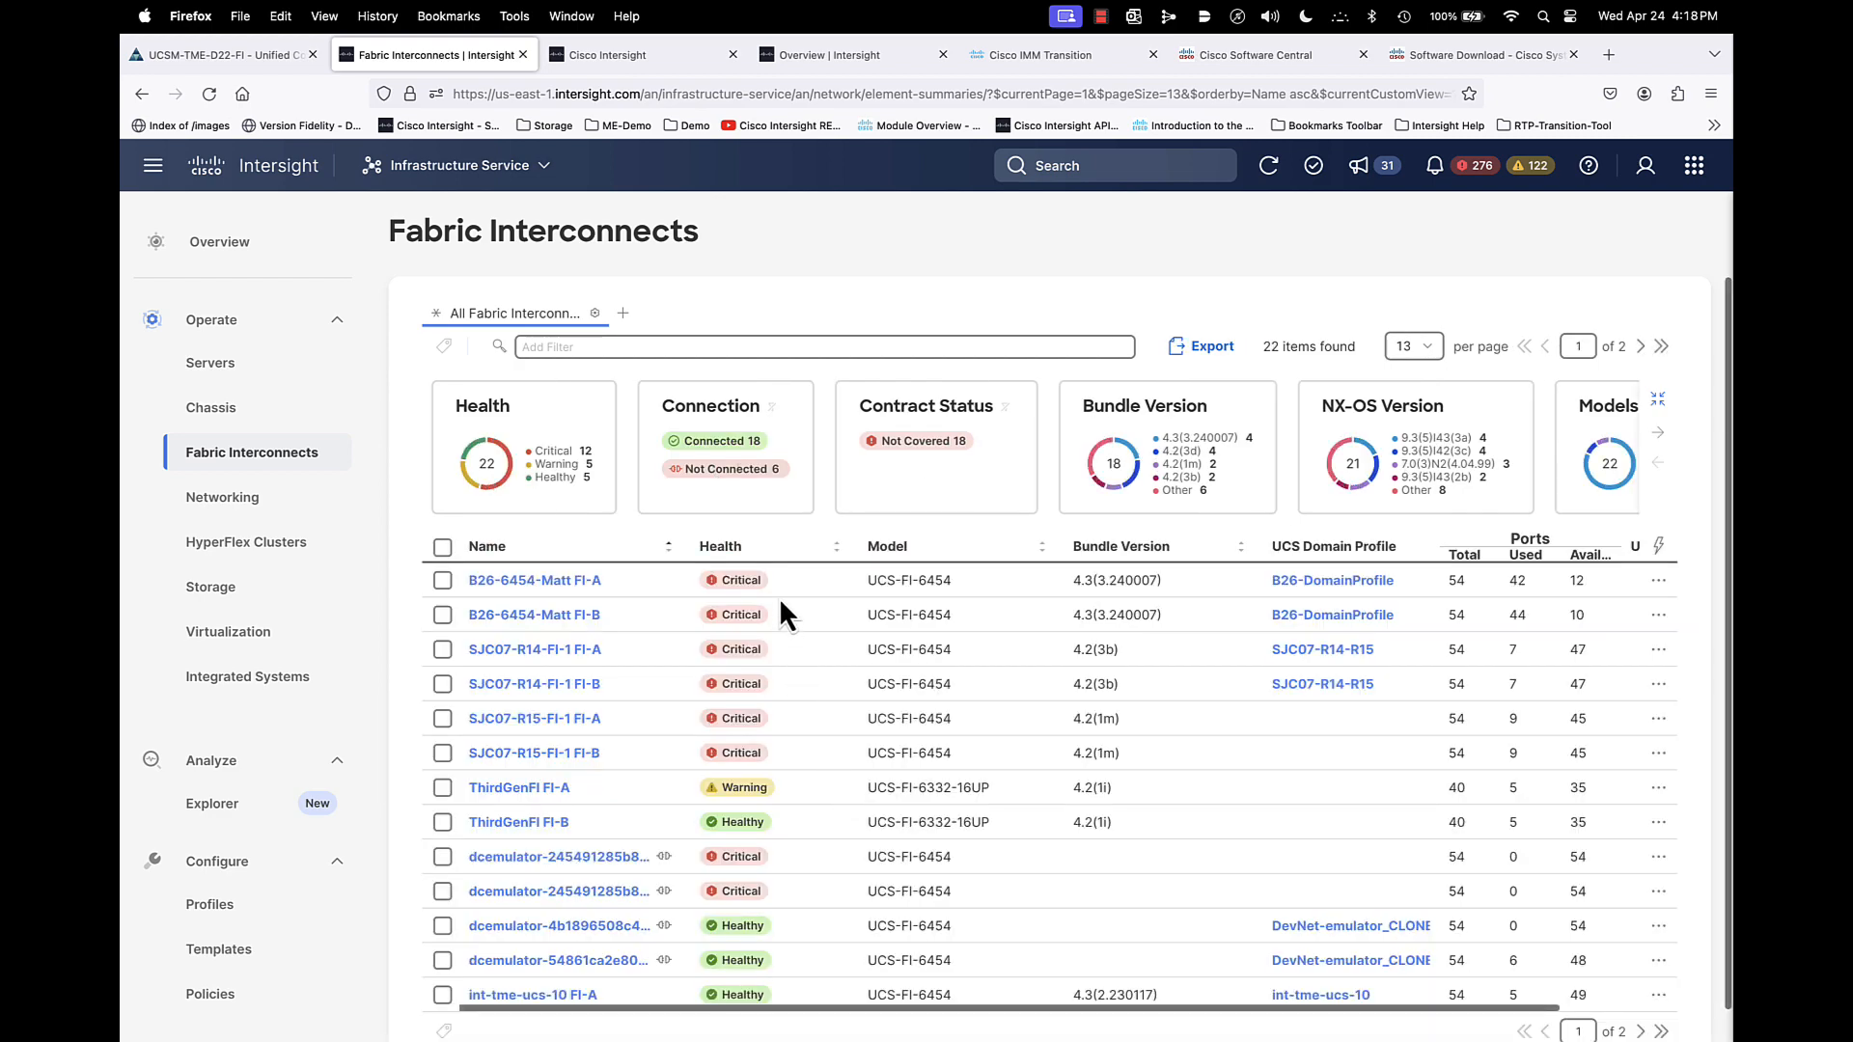
- Open the B26-X Series server view and check the actions available for server B26-6454-Matt-1-1
left_click(205, 372)
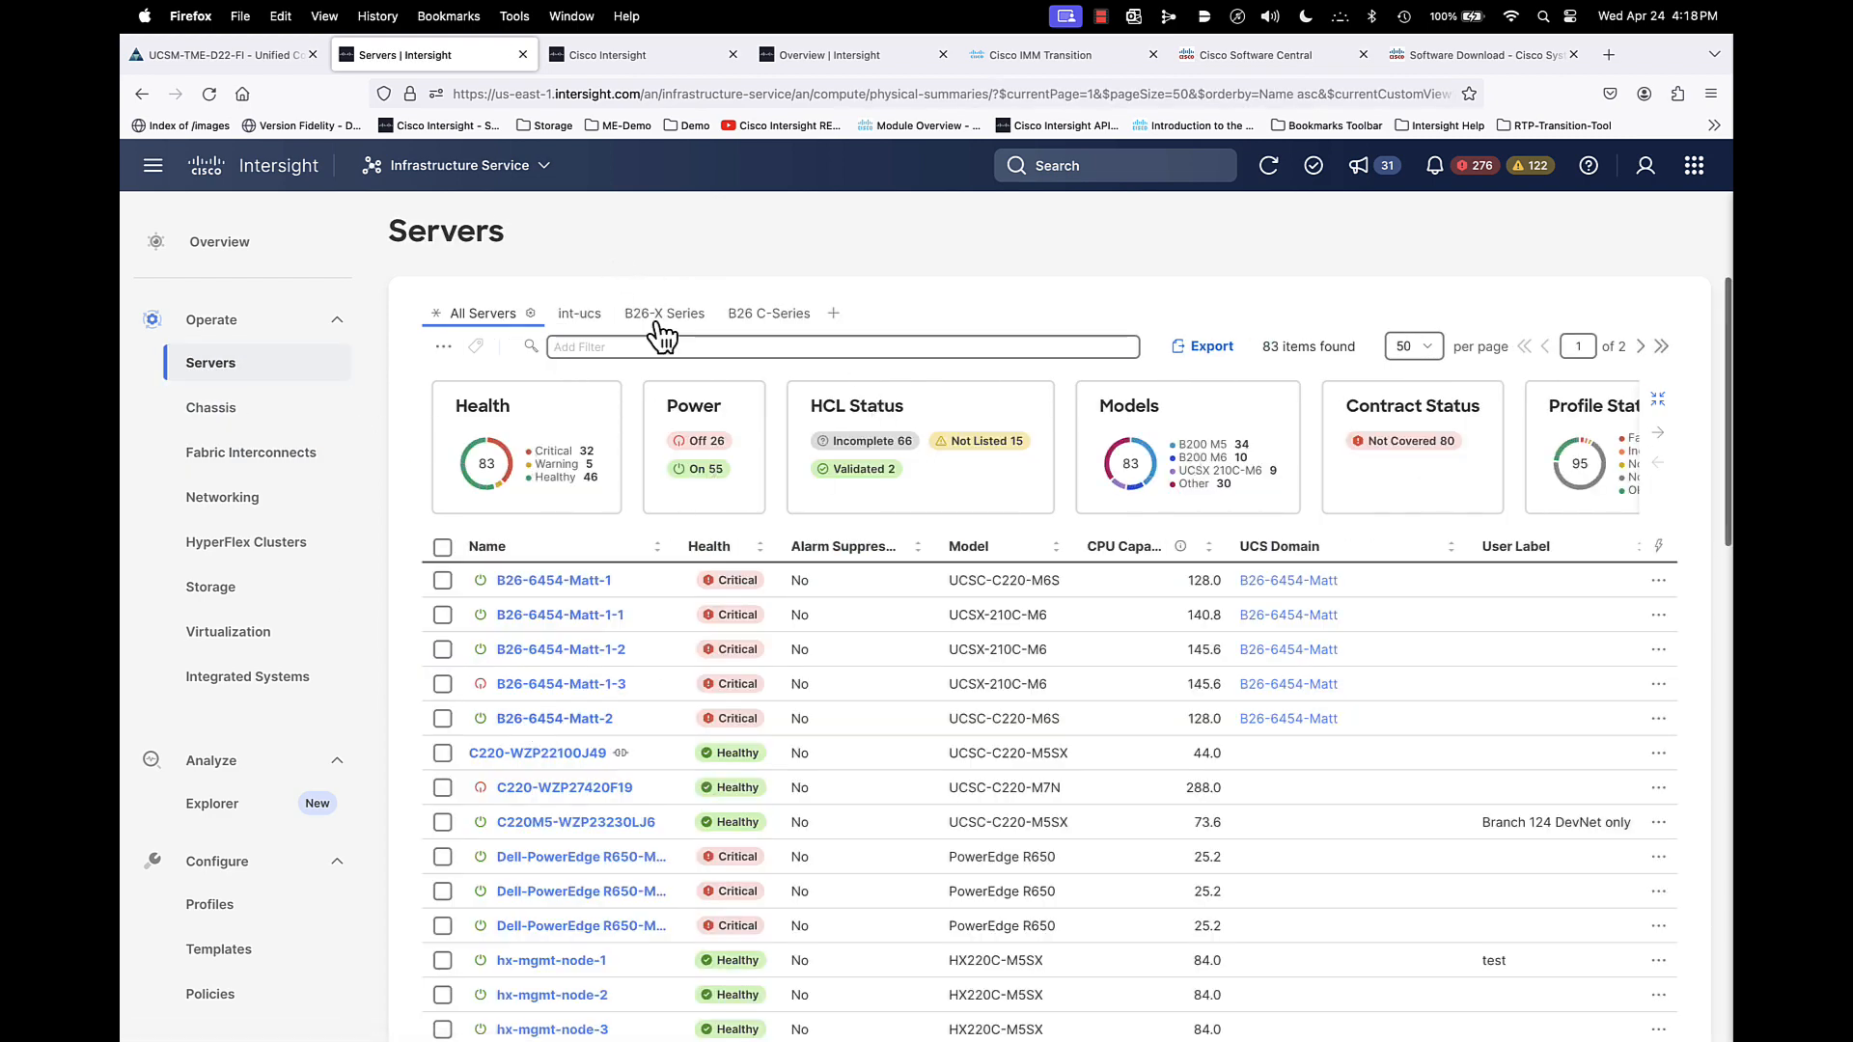
left_click(664, 315)
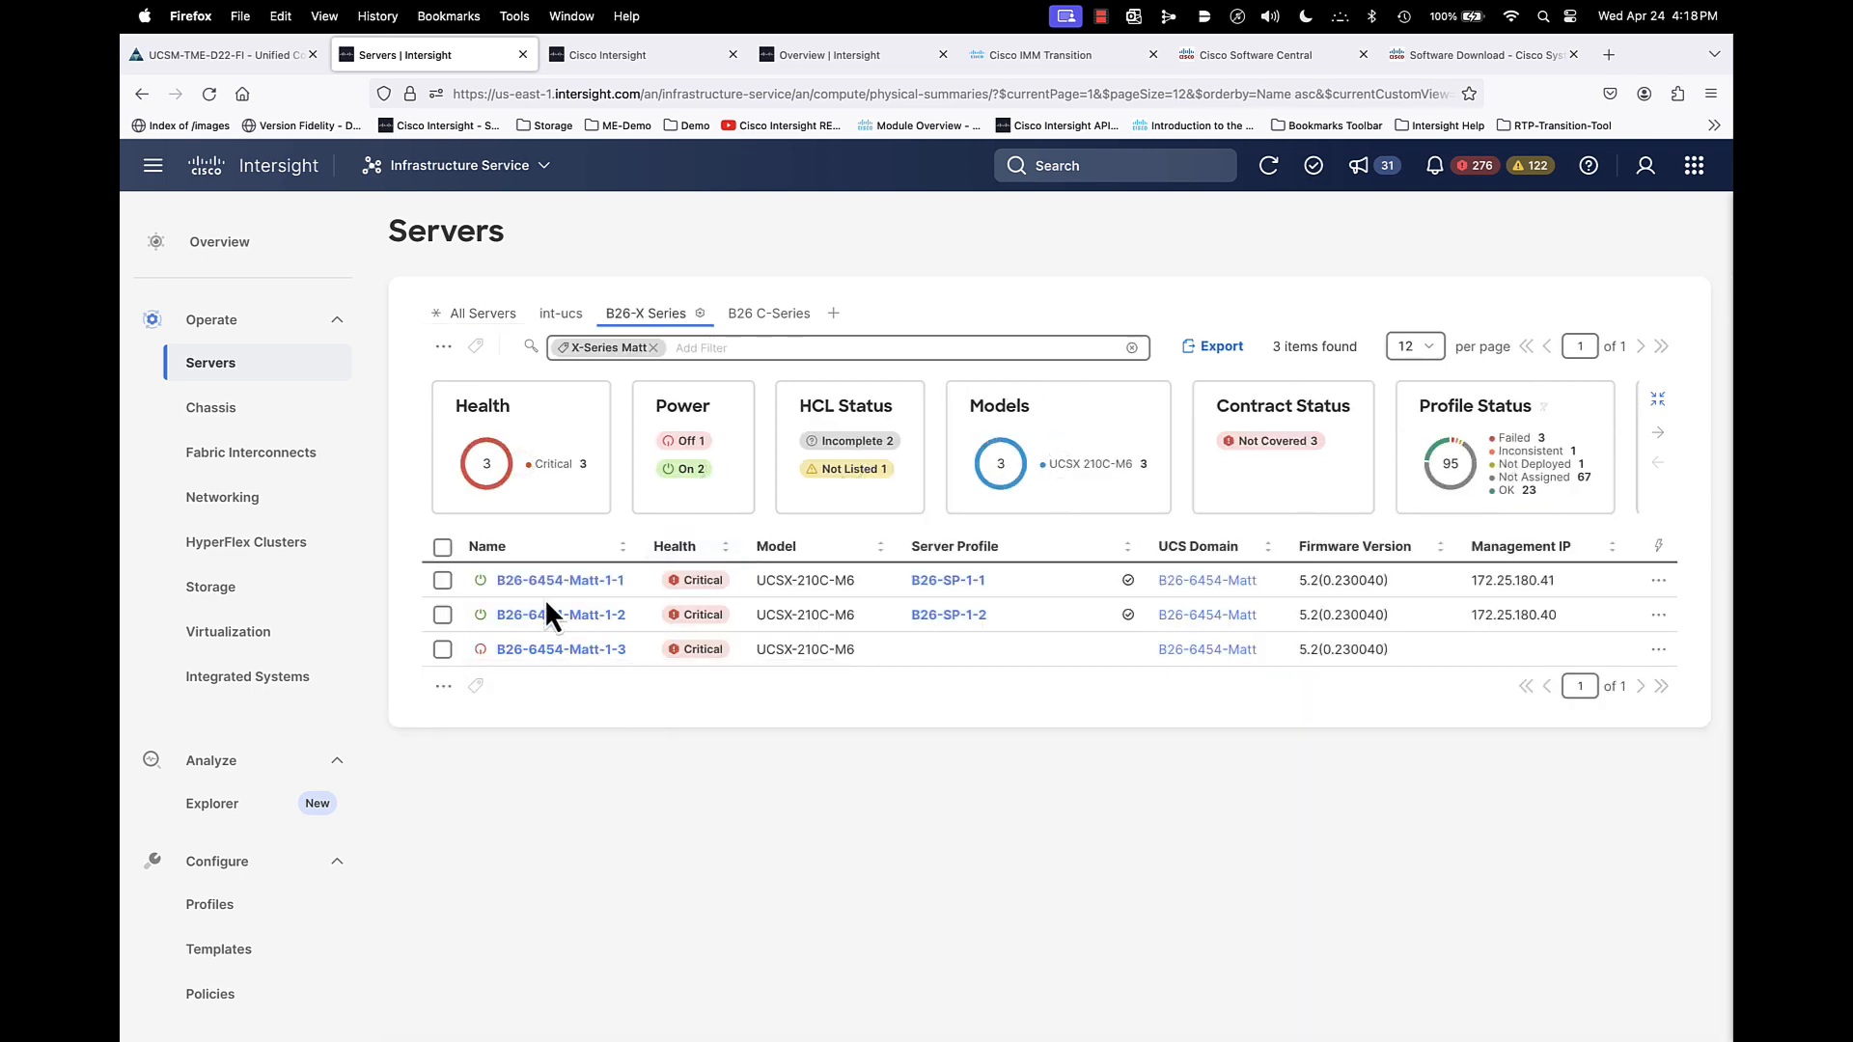
left_click(442, 580)
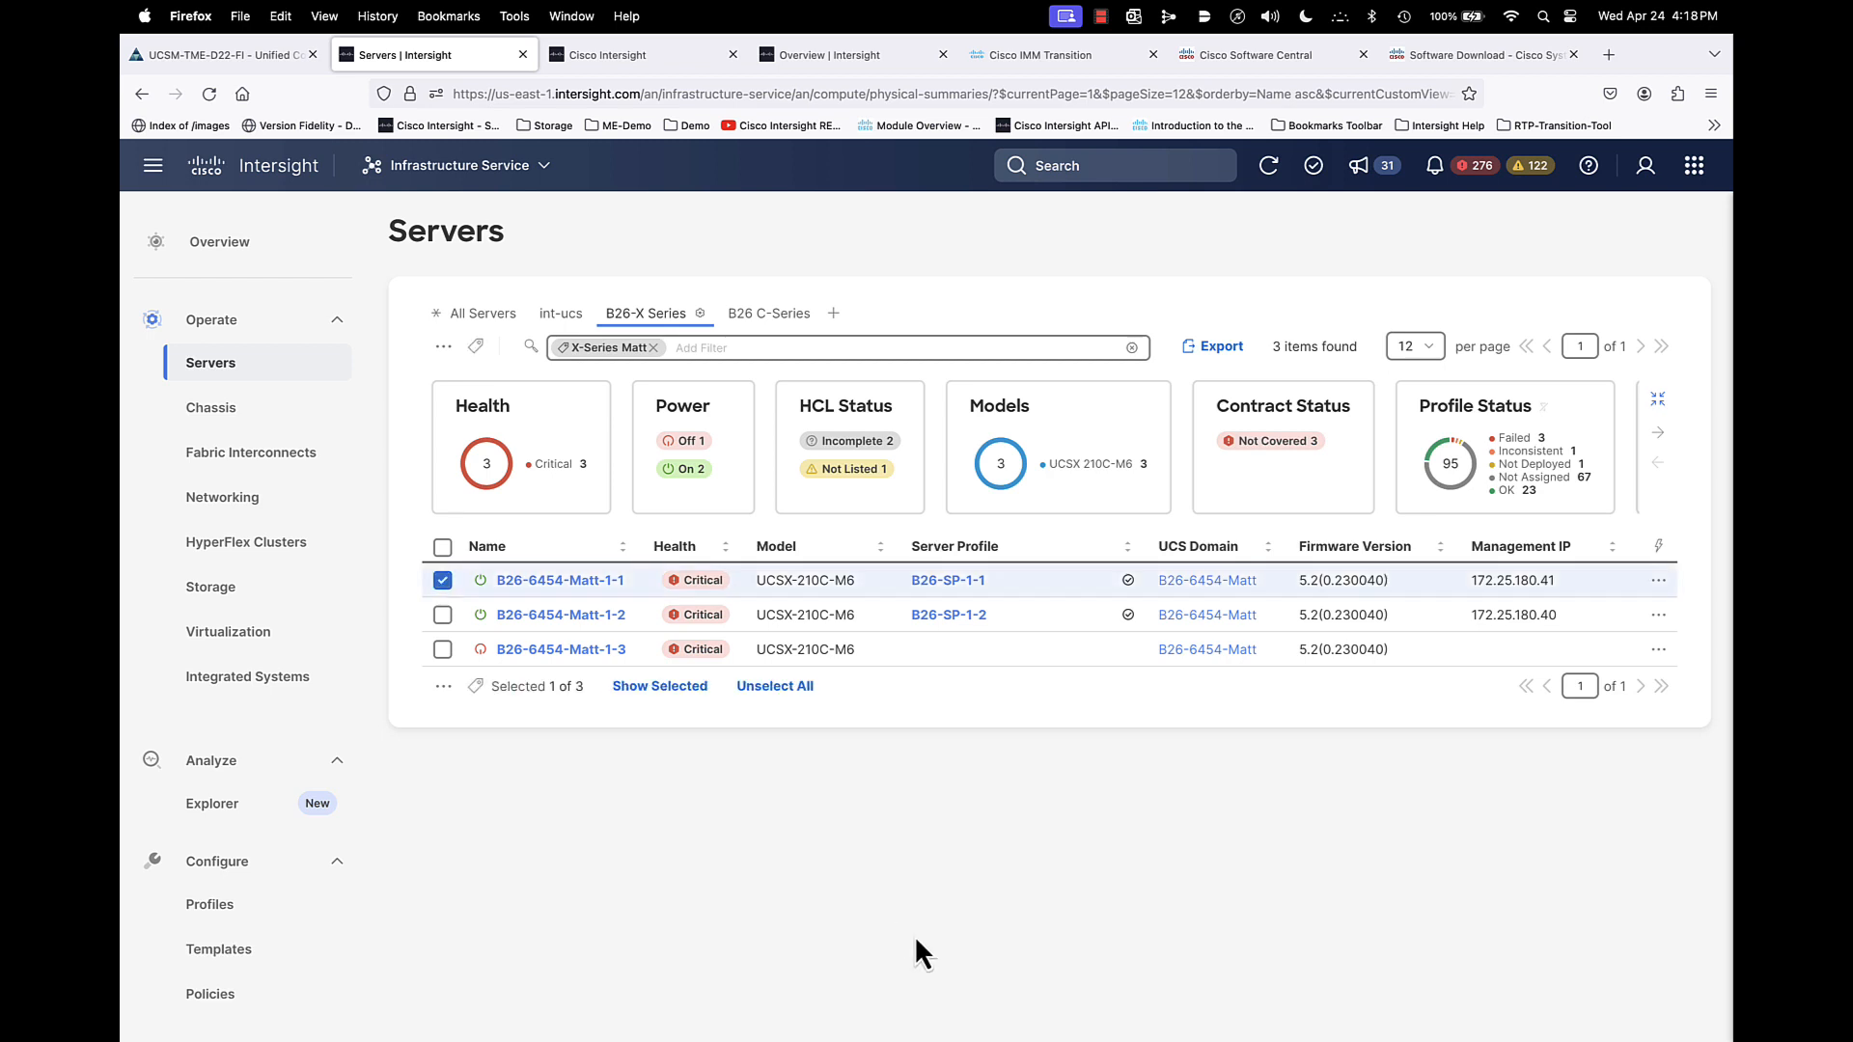
left_click(1658, 580)
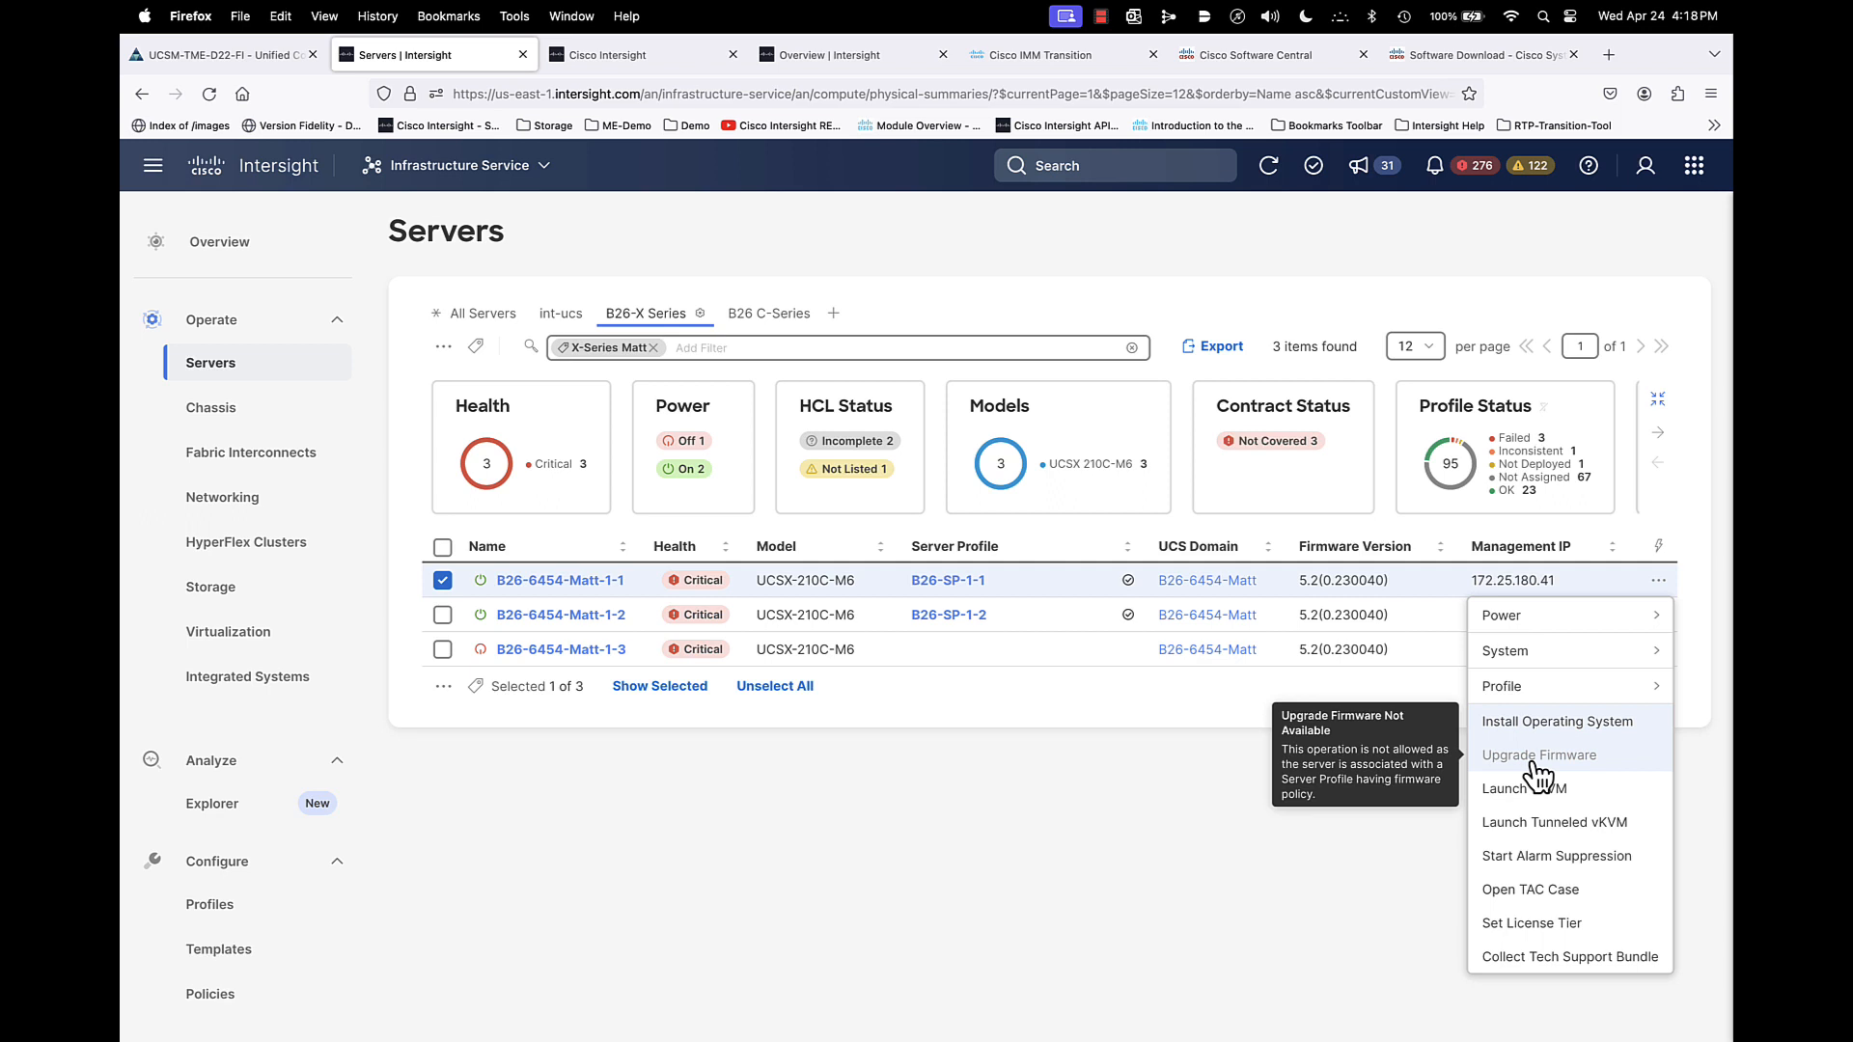
left_click(1047, 826)
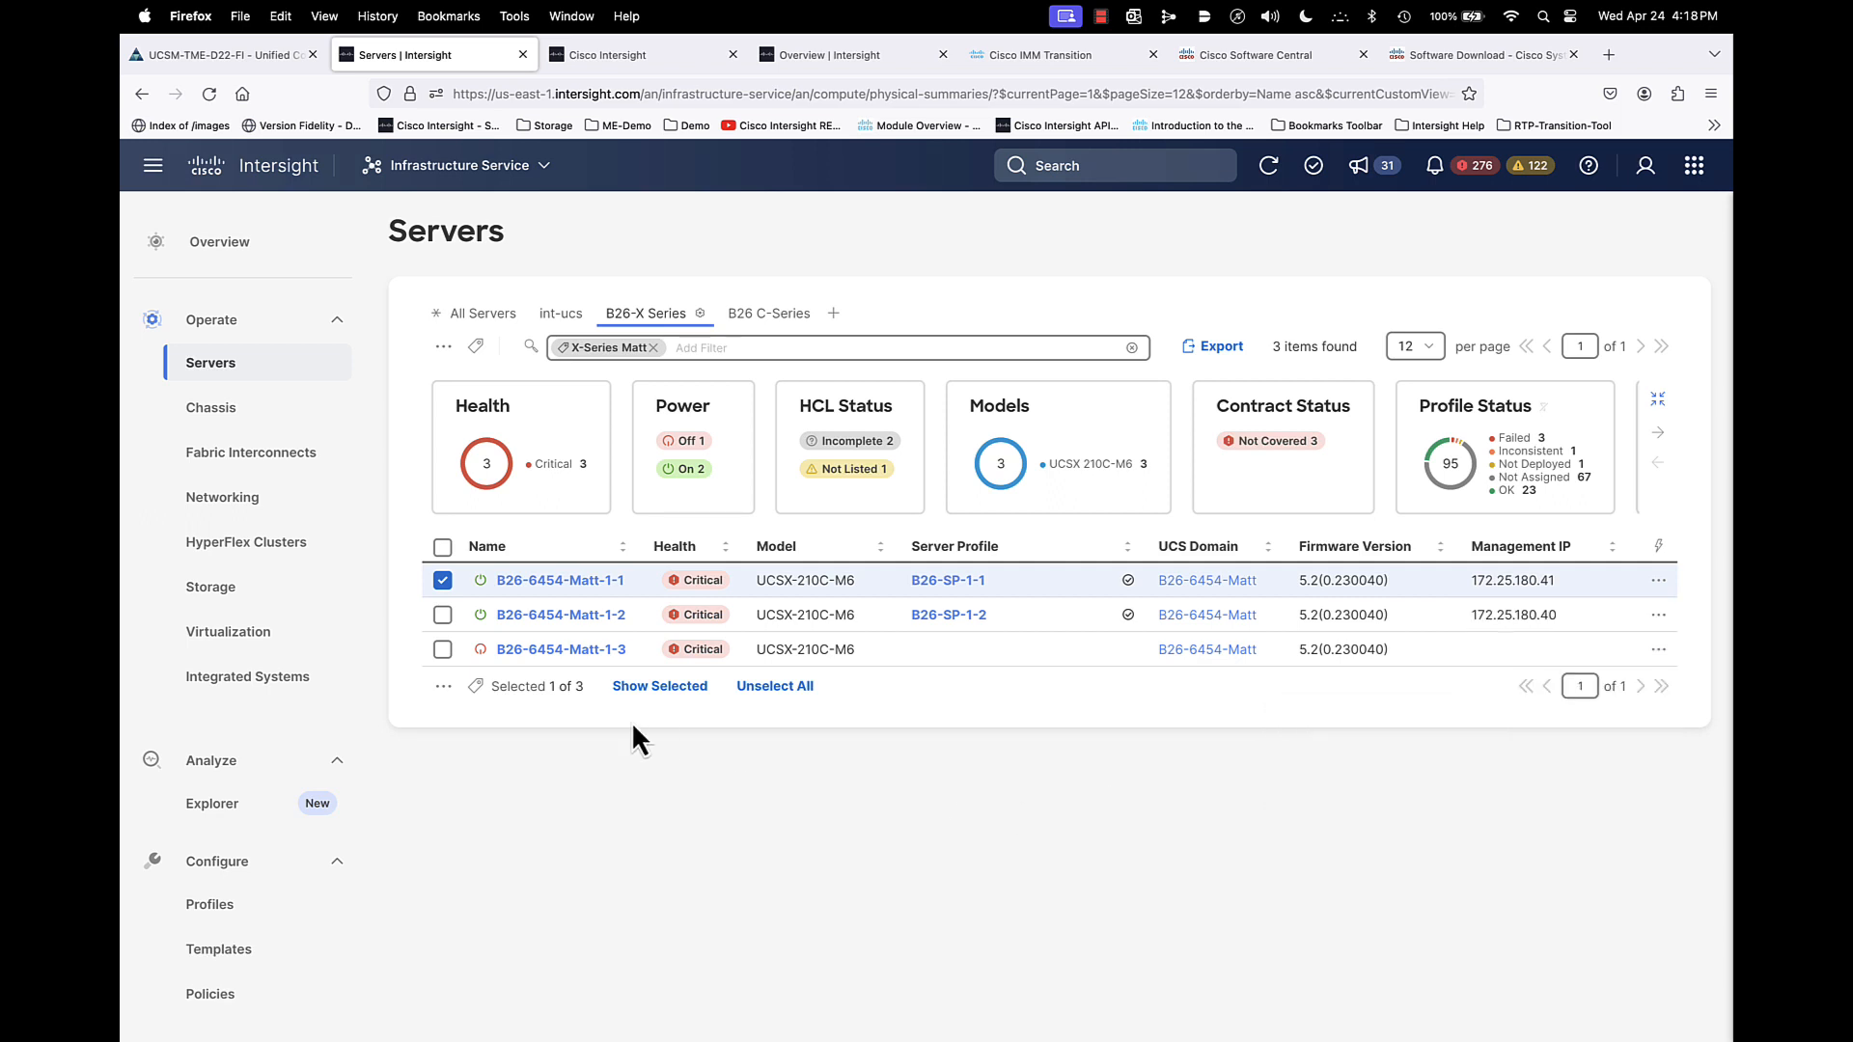
- Check the actions available for server B26-6454-Matt-1-3, which has no server profile
left_click(442, 580)
left_click(442, 648)
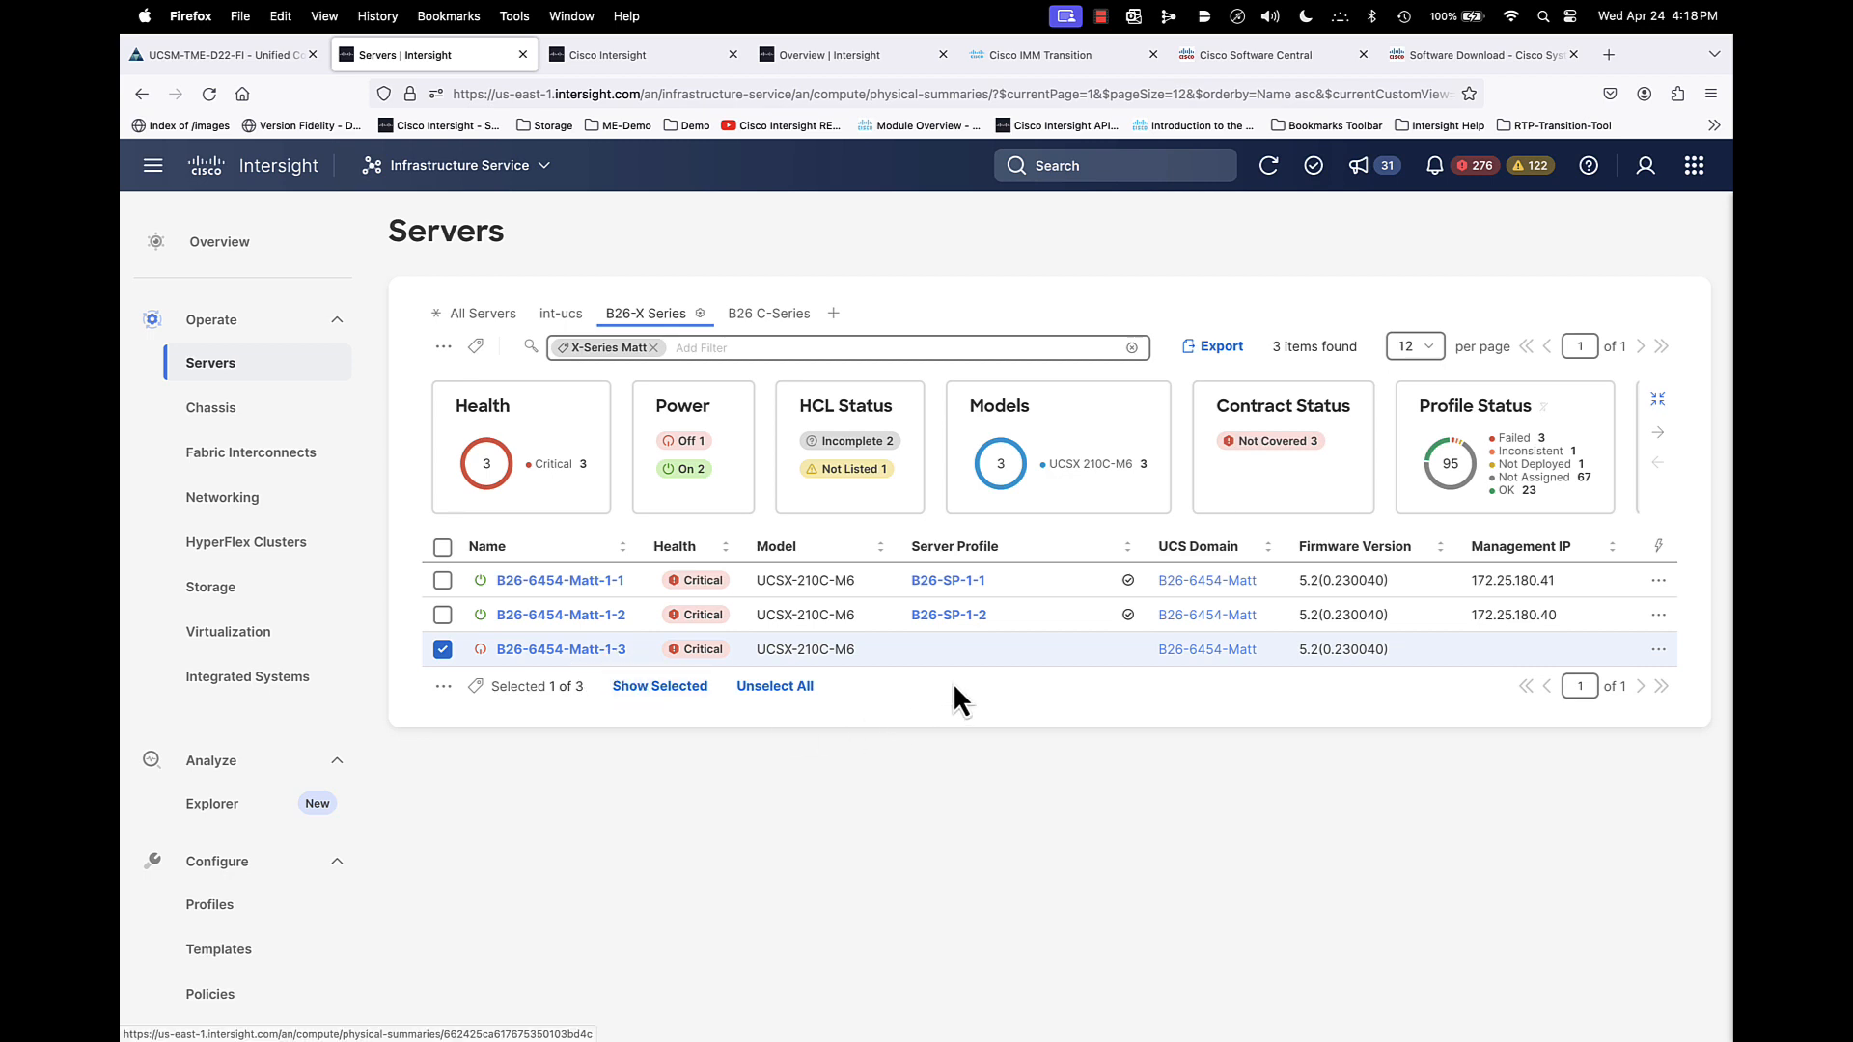
left_click(1668, 654)
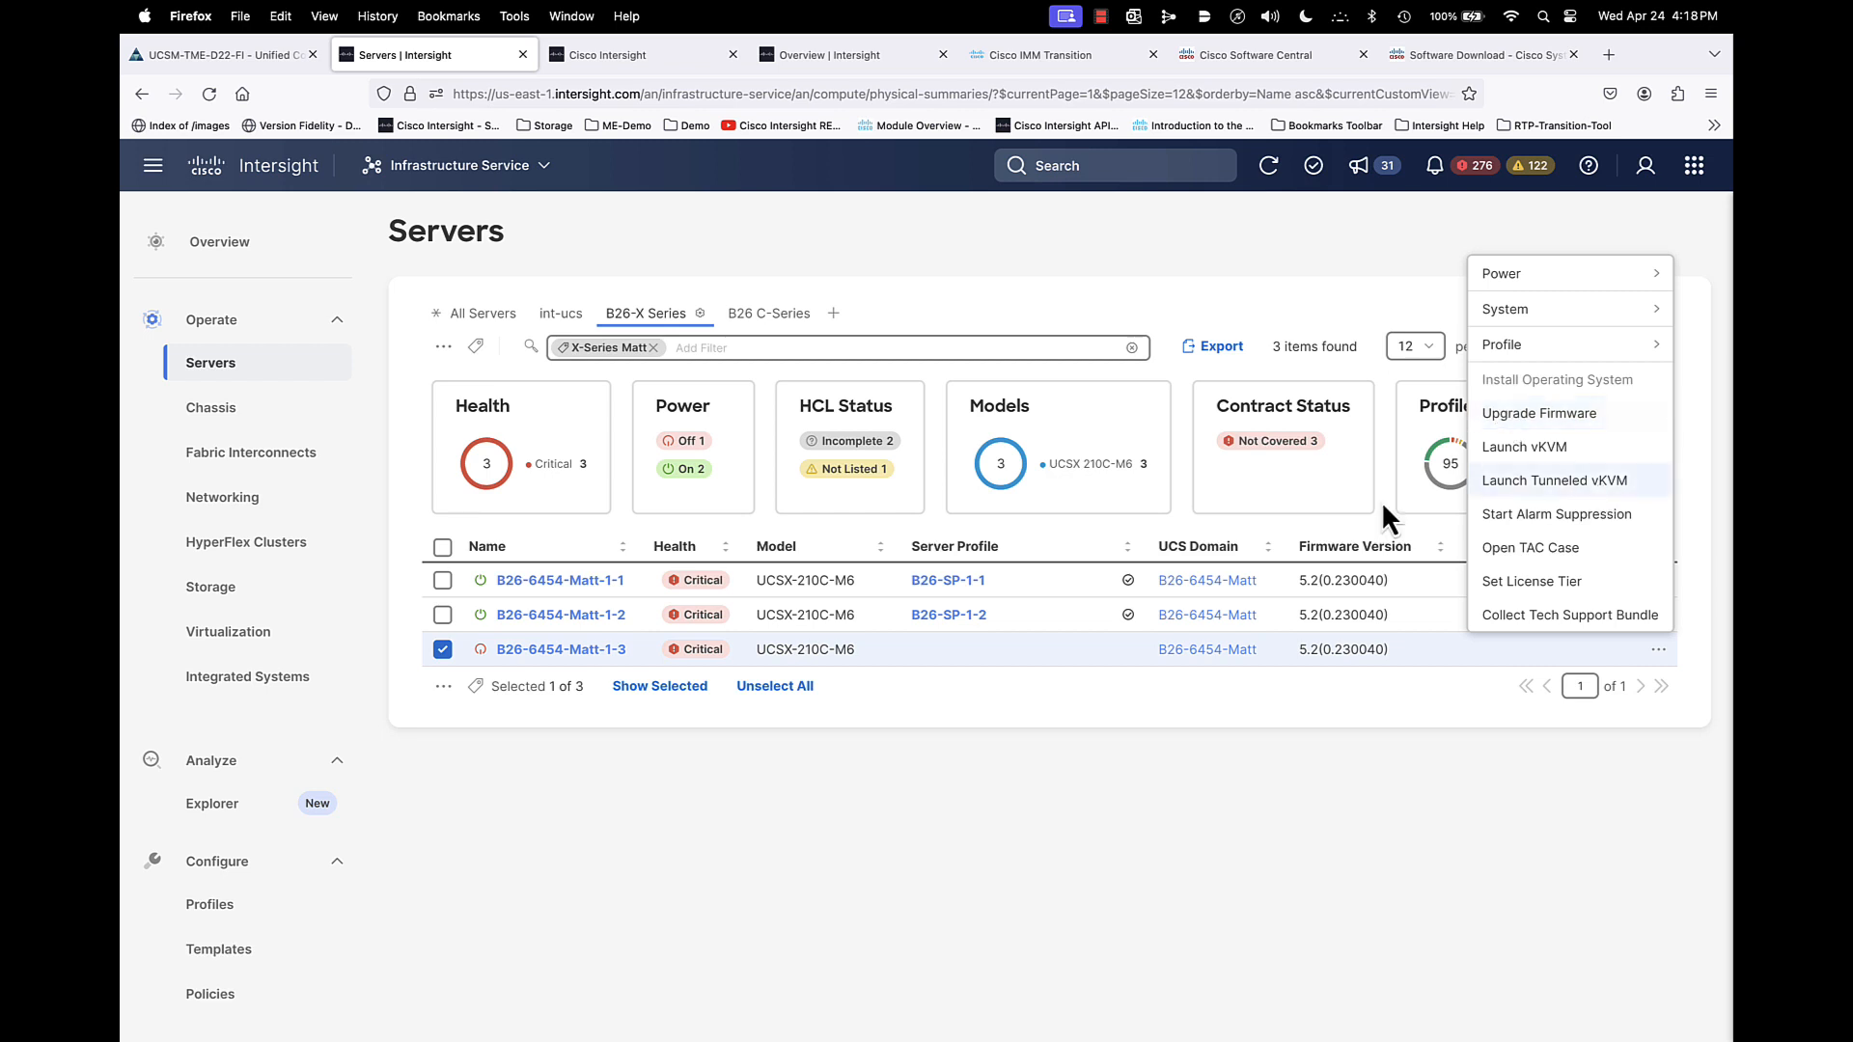
left_click(654, 919)
left_click(443, 648)
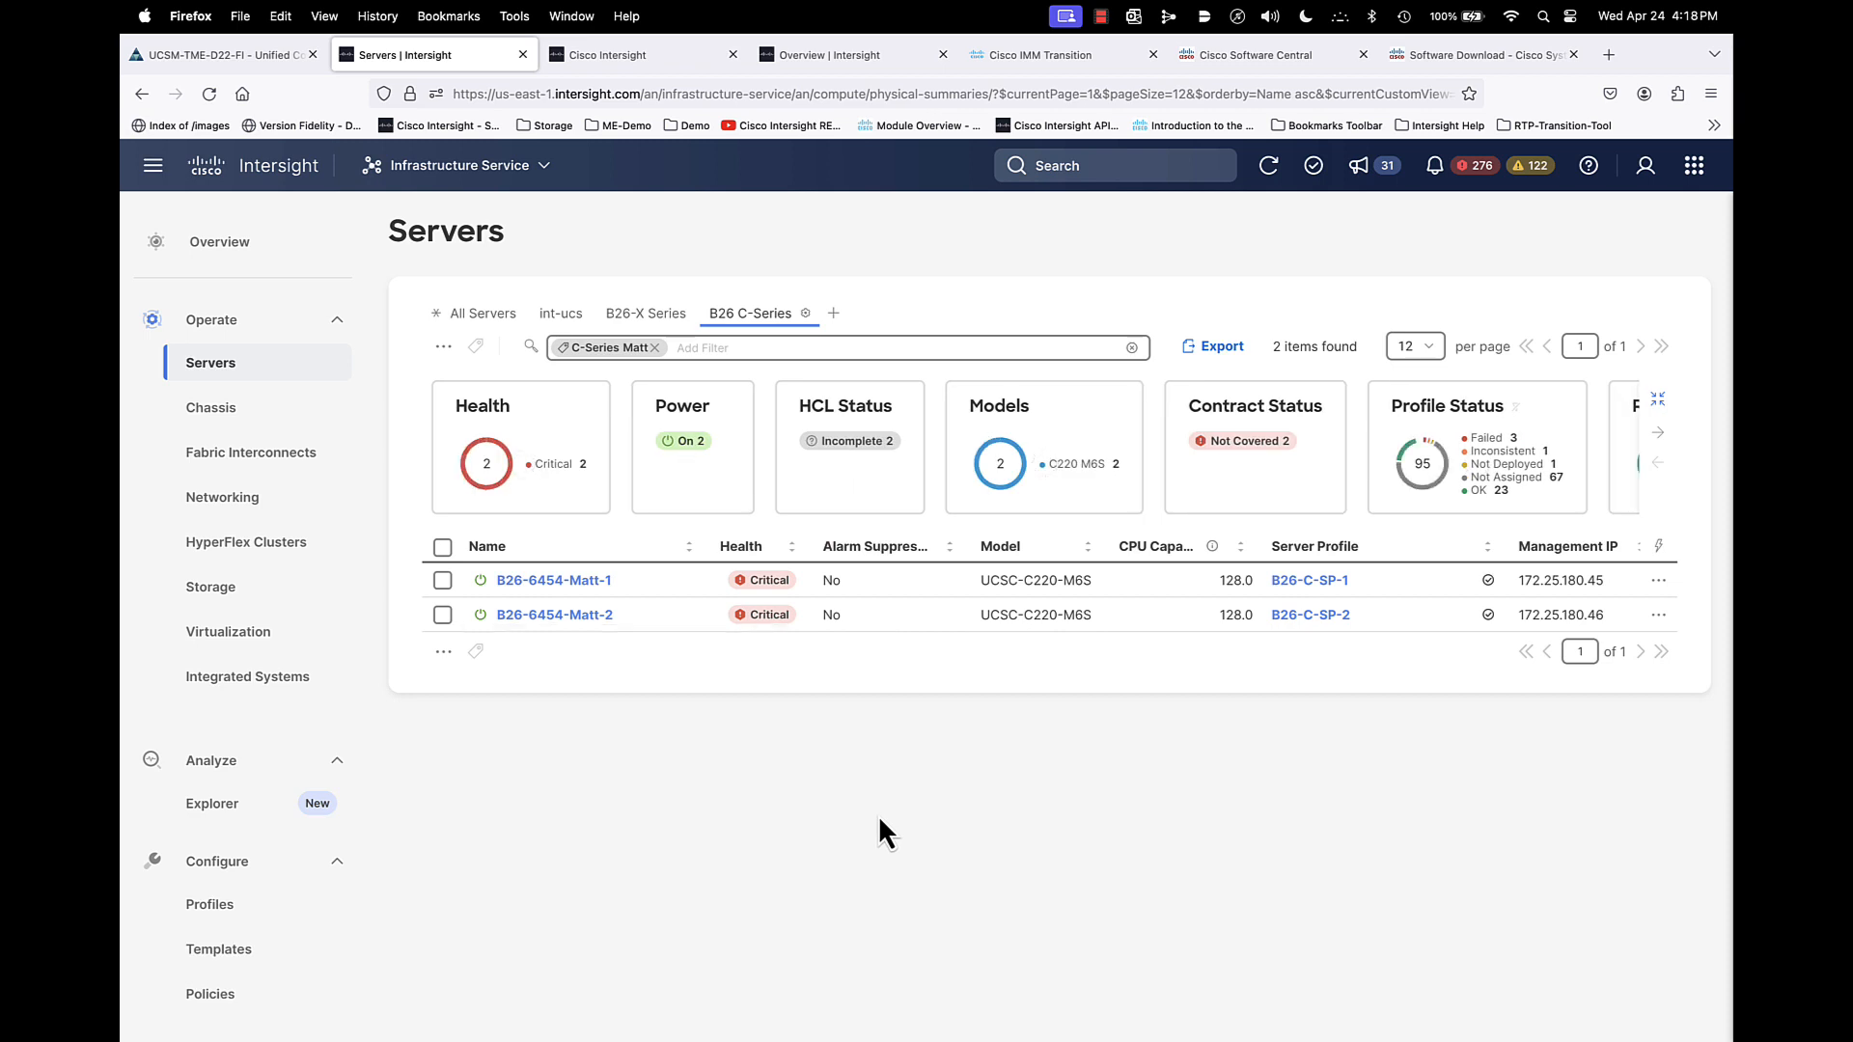
- In the B26 C-Series view, check actions for B26-6454-Matt-1 and inspect its server profile B26-C-SP-1
left_click(442, 580)
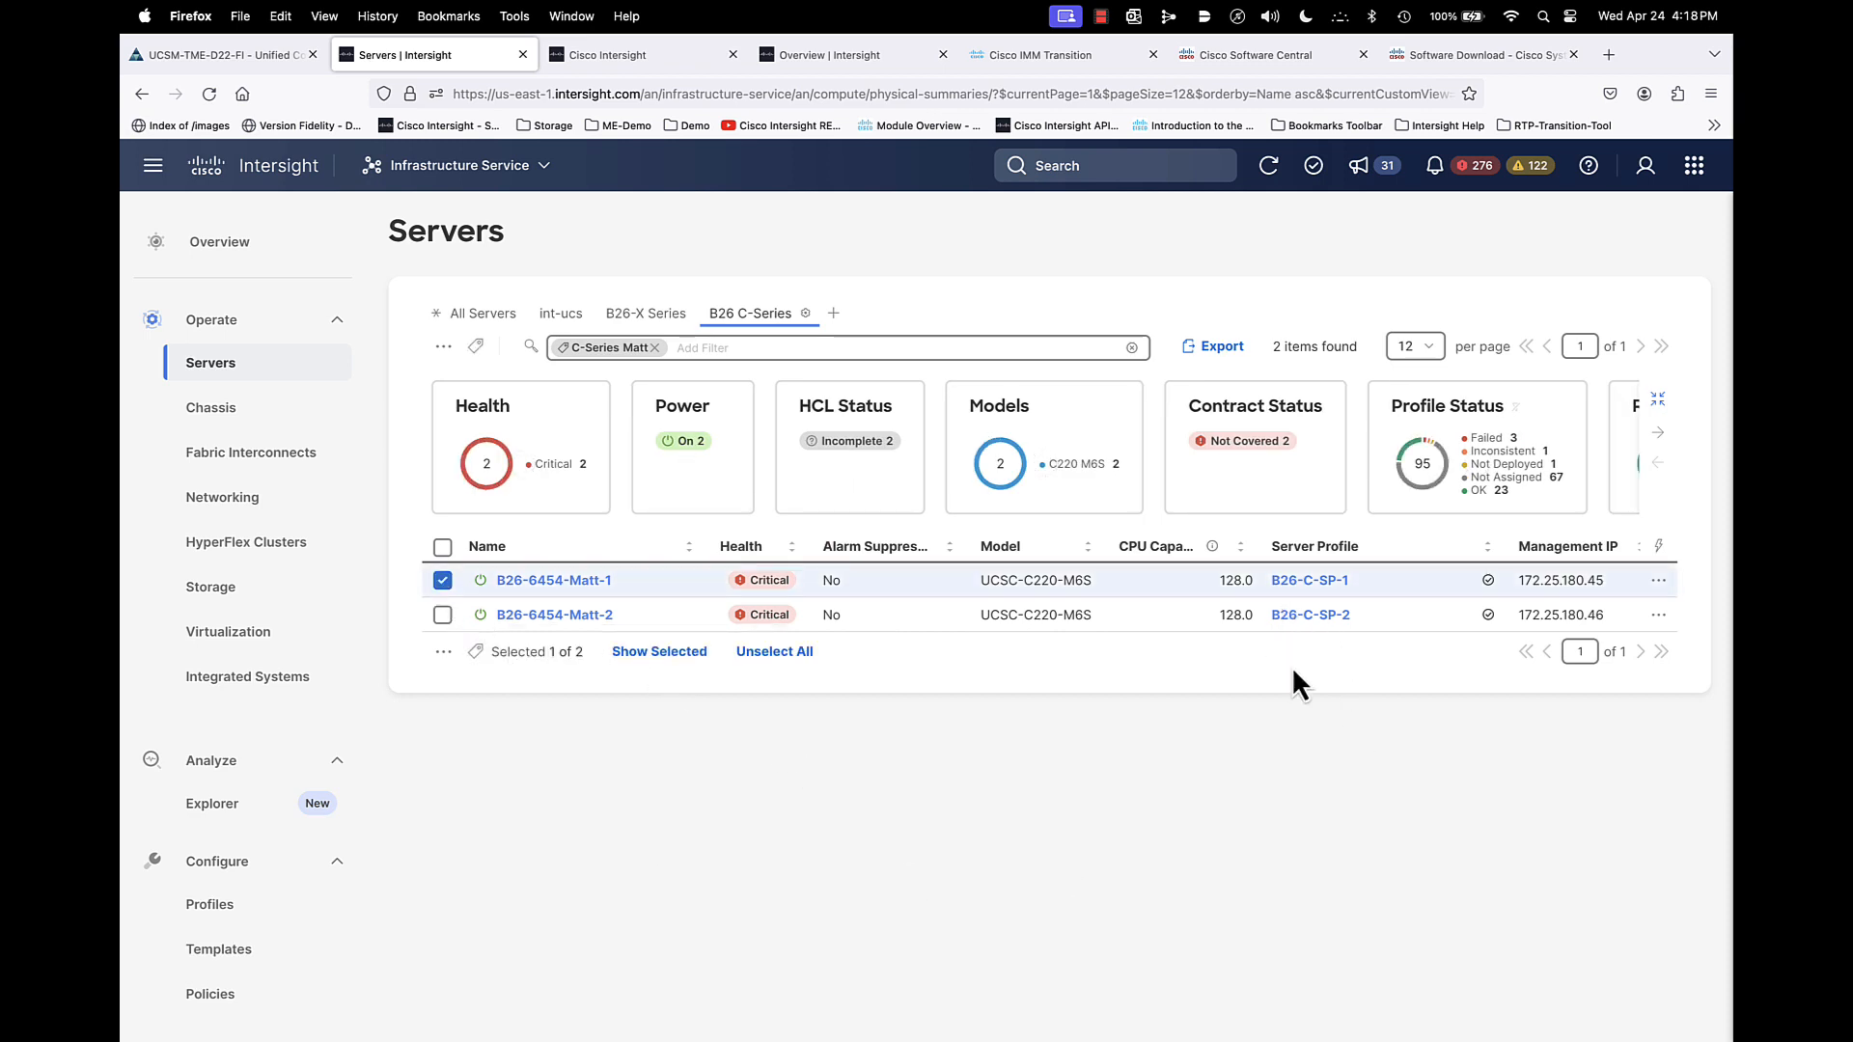
left_click(1660, 580)
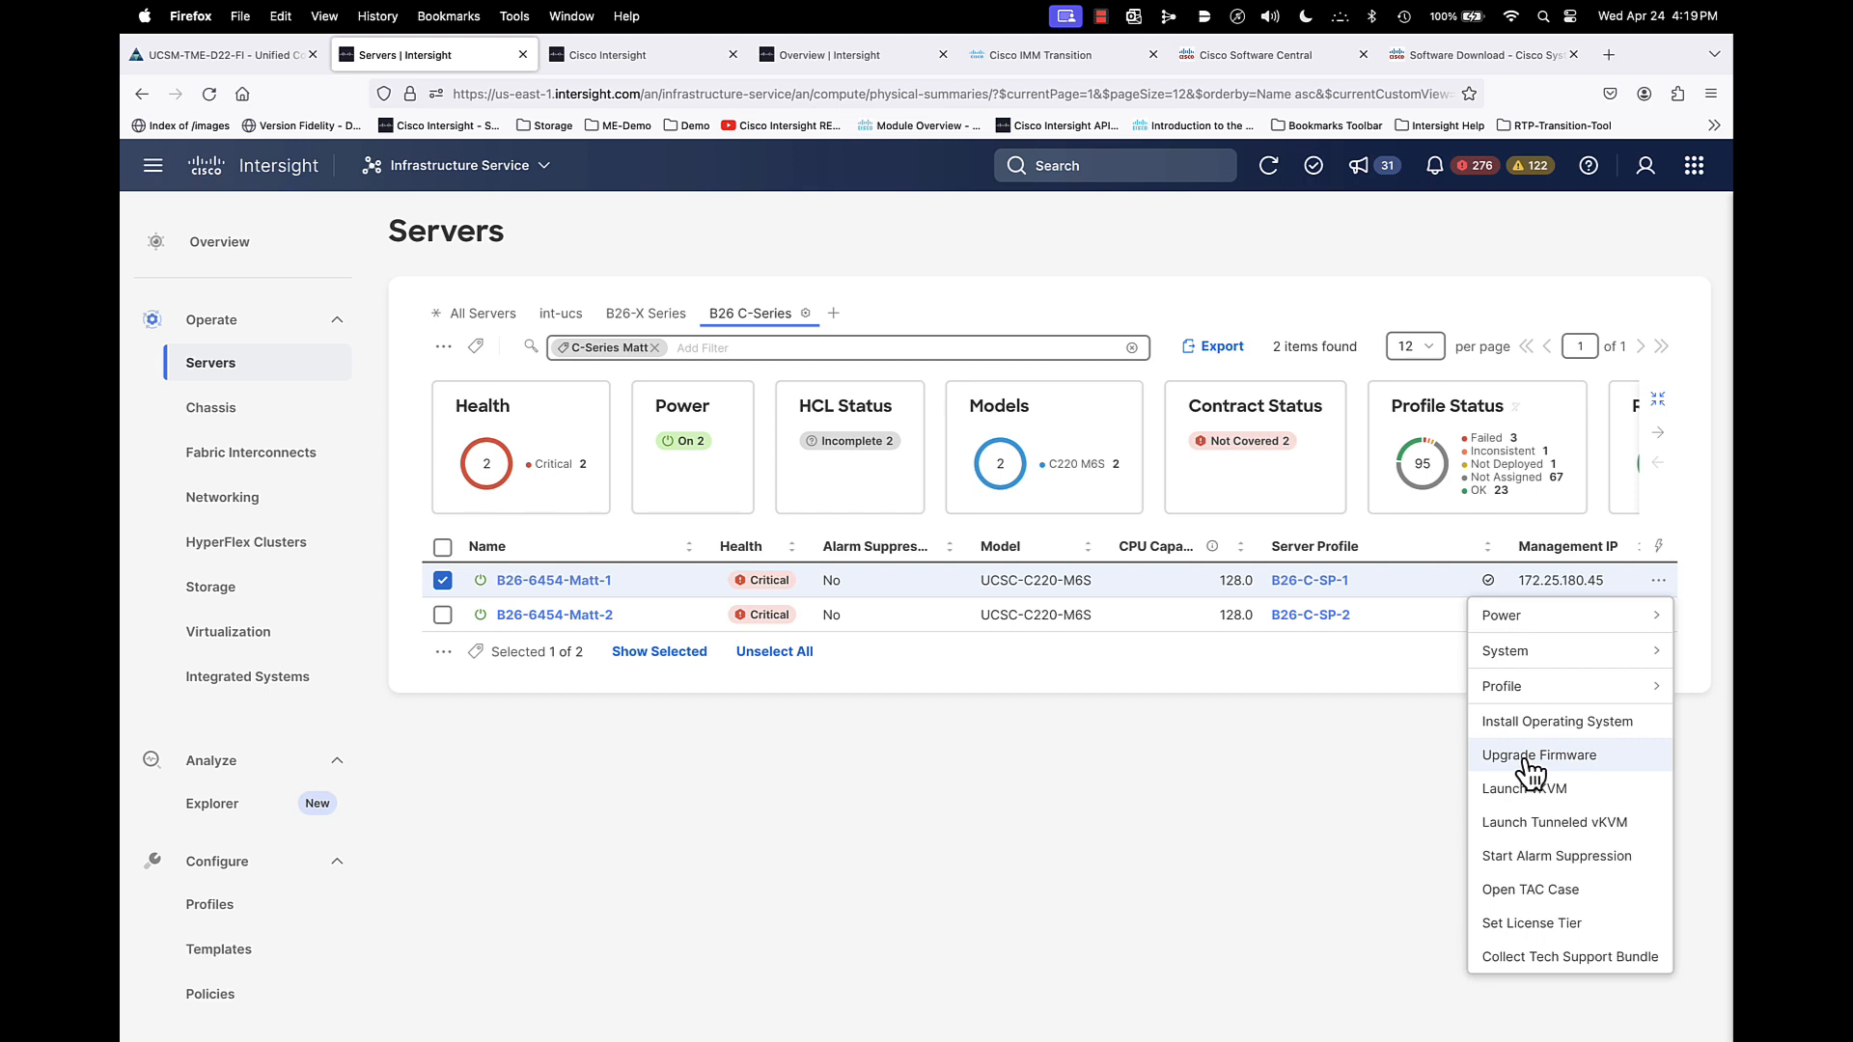
left_click(1325, 582)
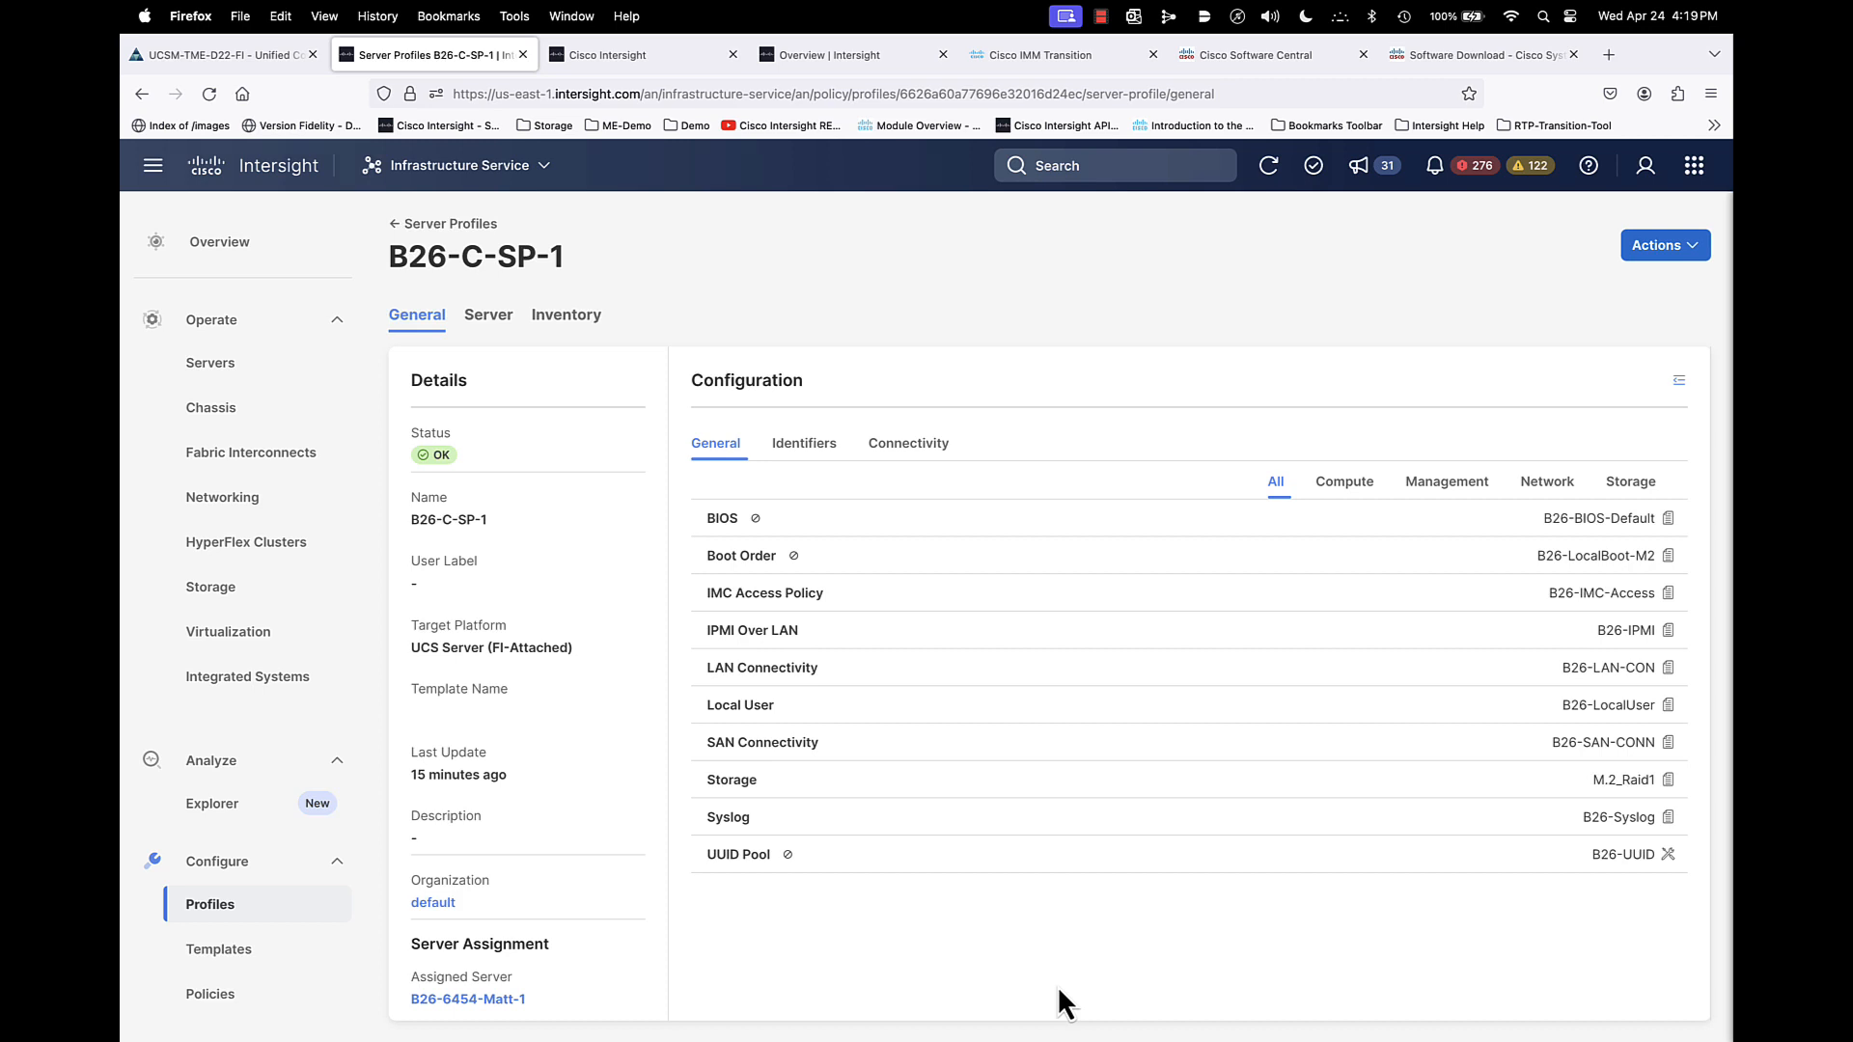
left_click(430, 224)
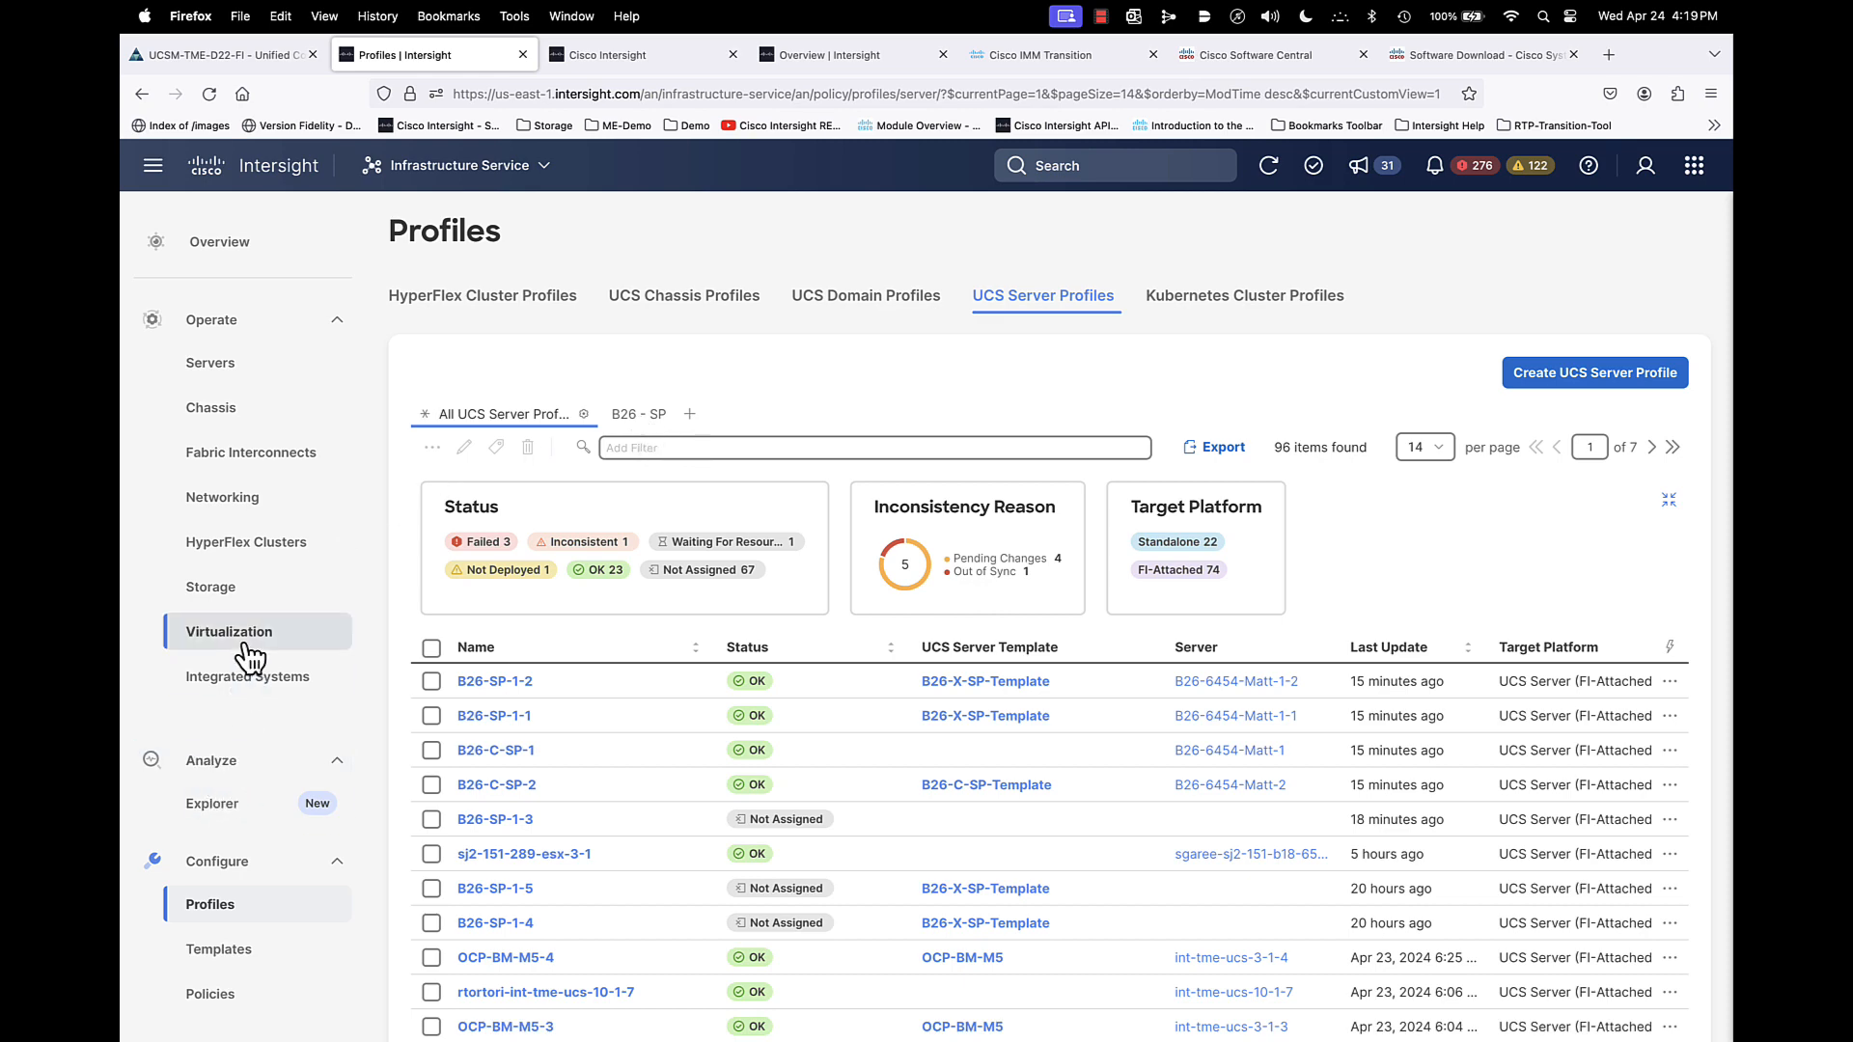
- Return to the B26 C-Series servers and check the actions available for B26-6454-Matt-2
left_click(224, 372)
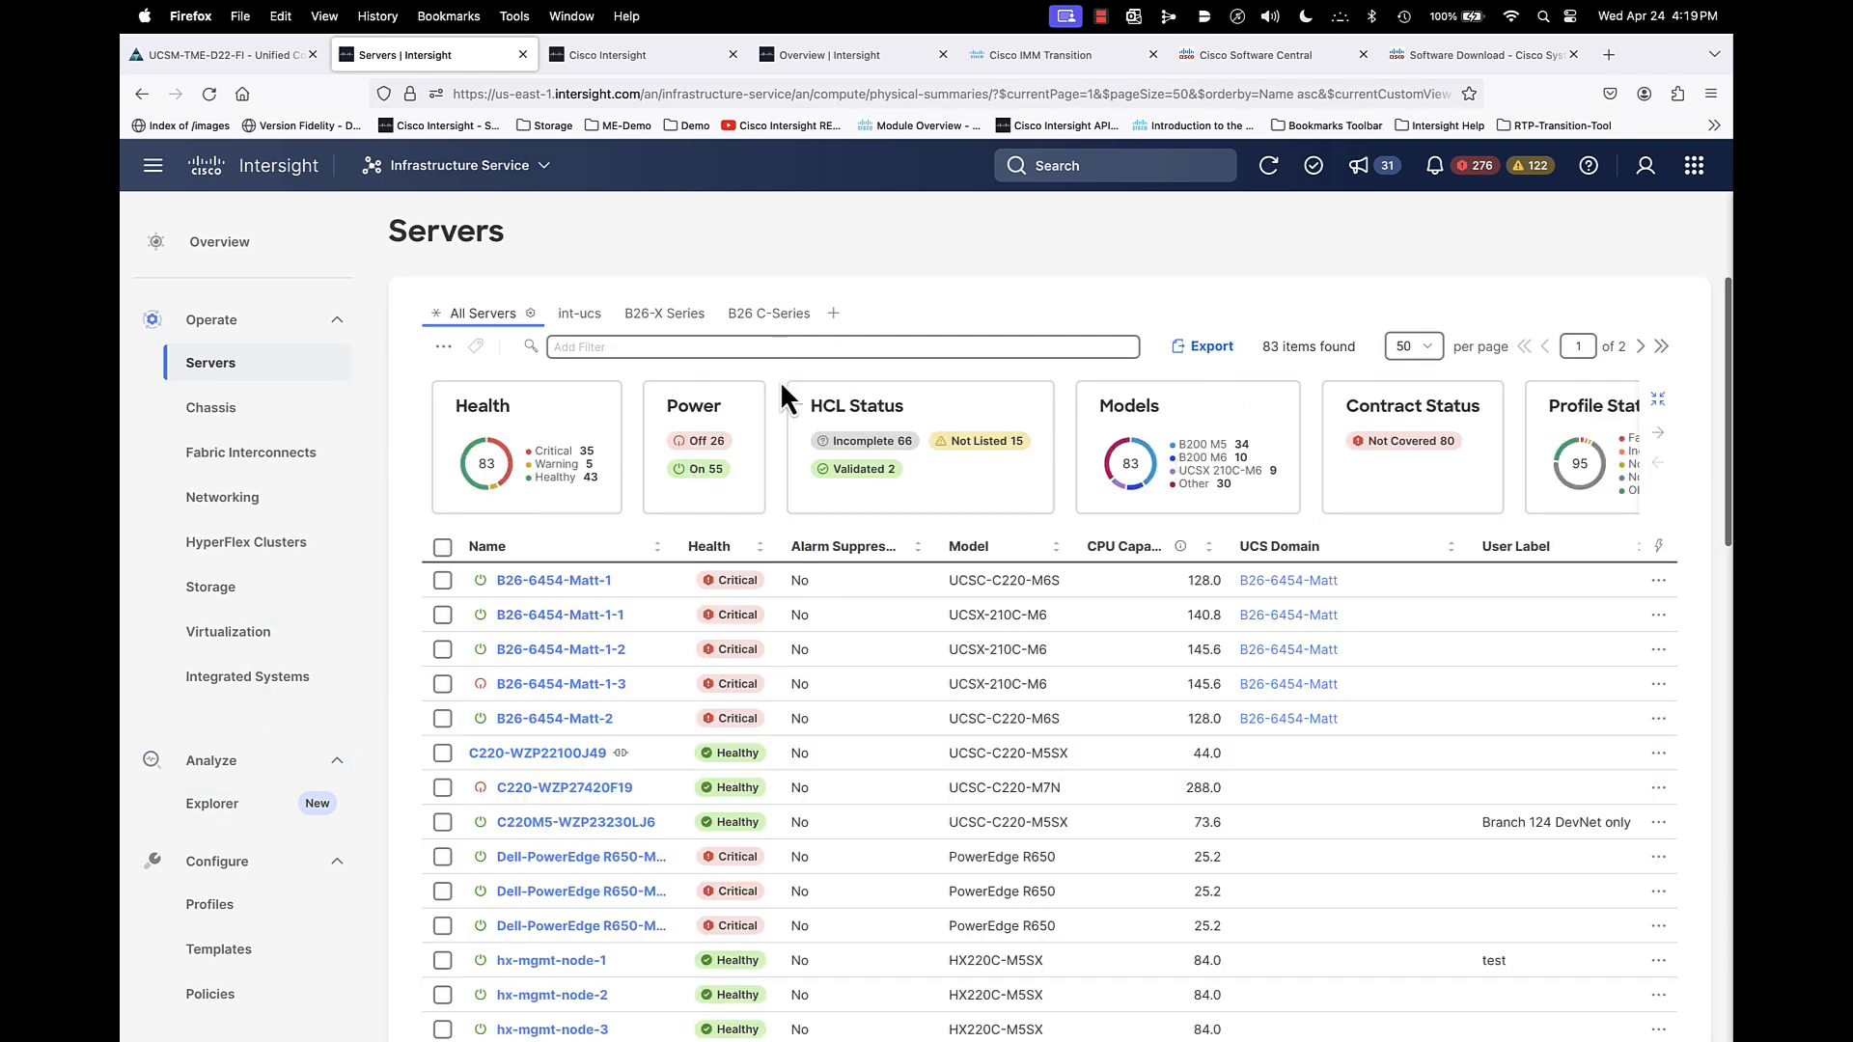
left_click(790, 318)
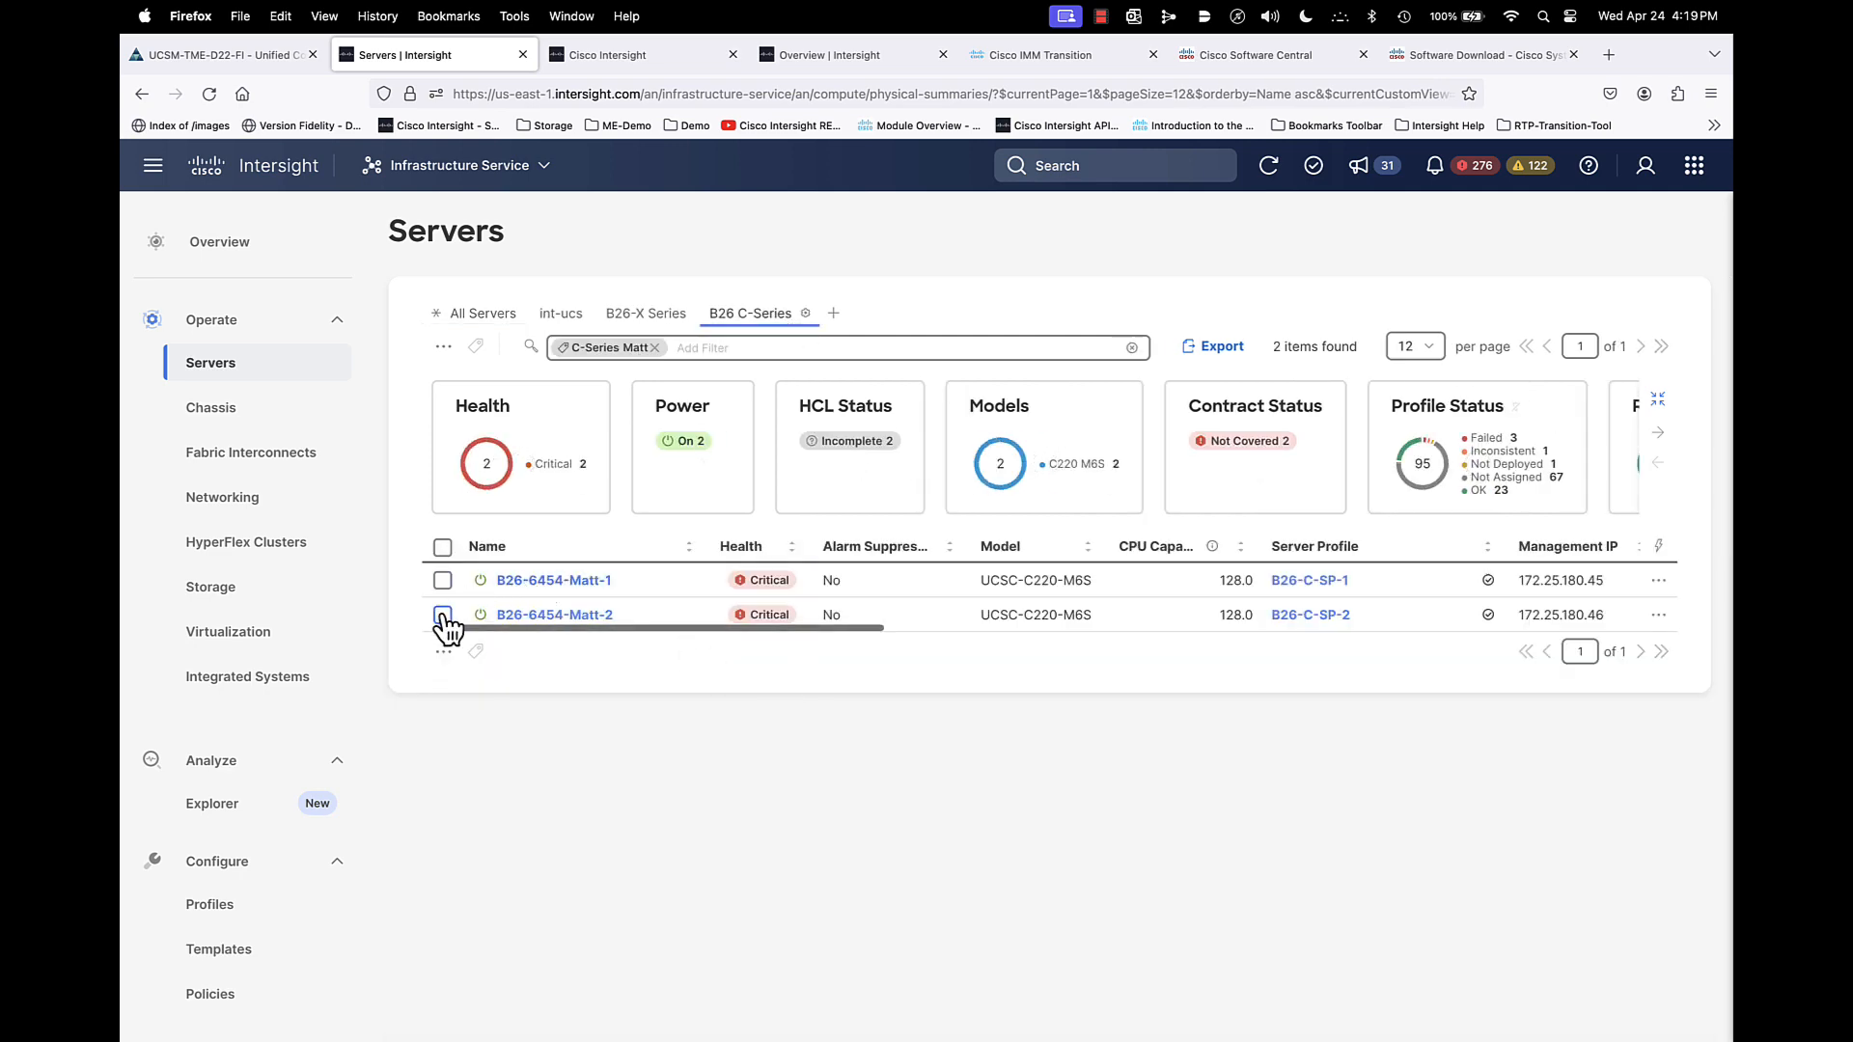
left_click(442, 615)
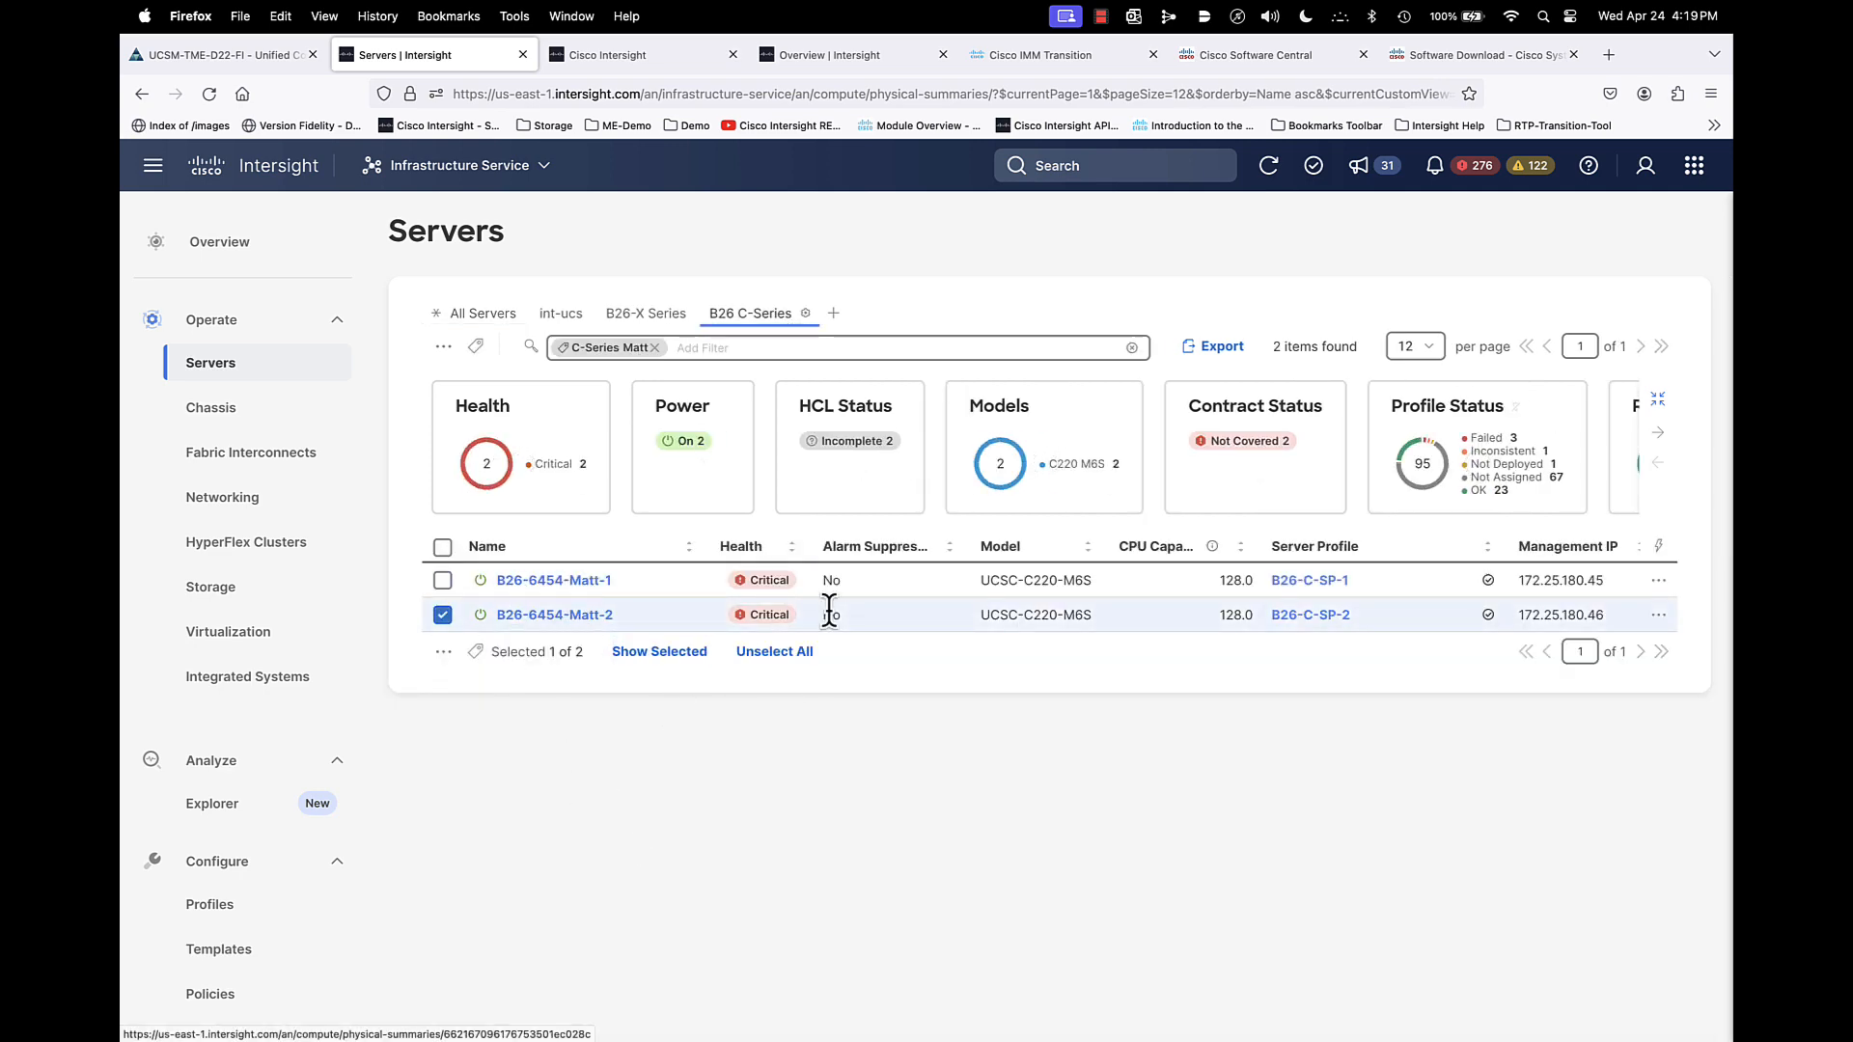
left_click(1659, 615)
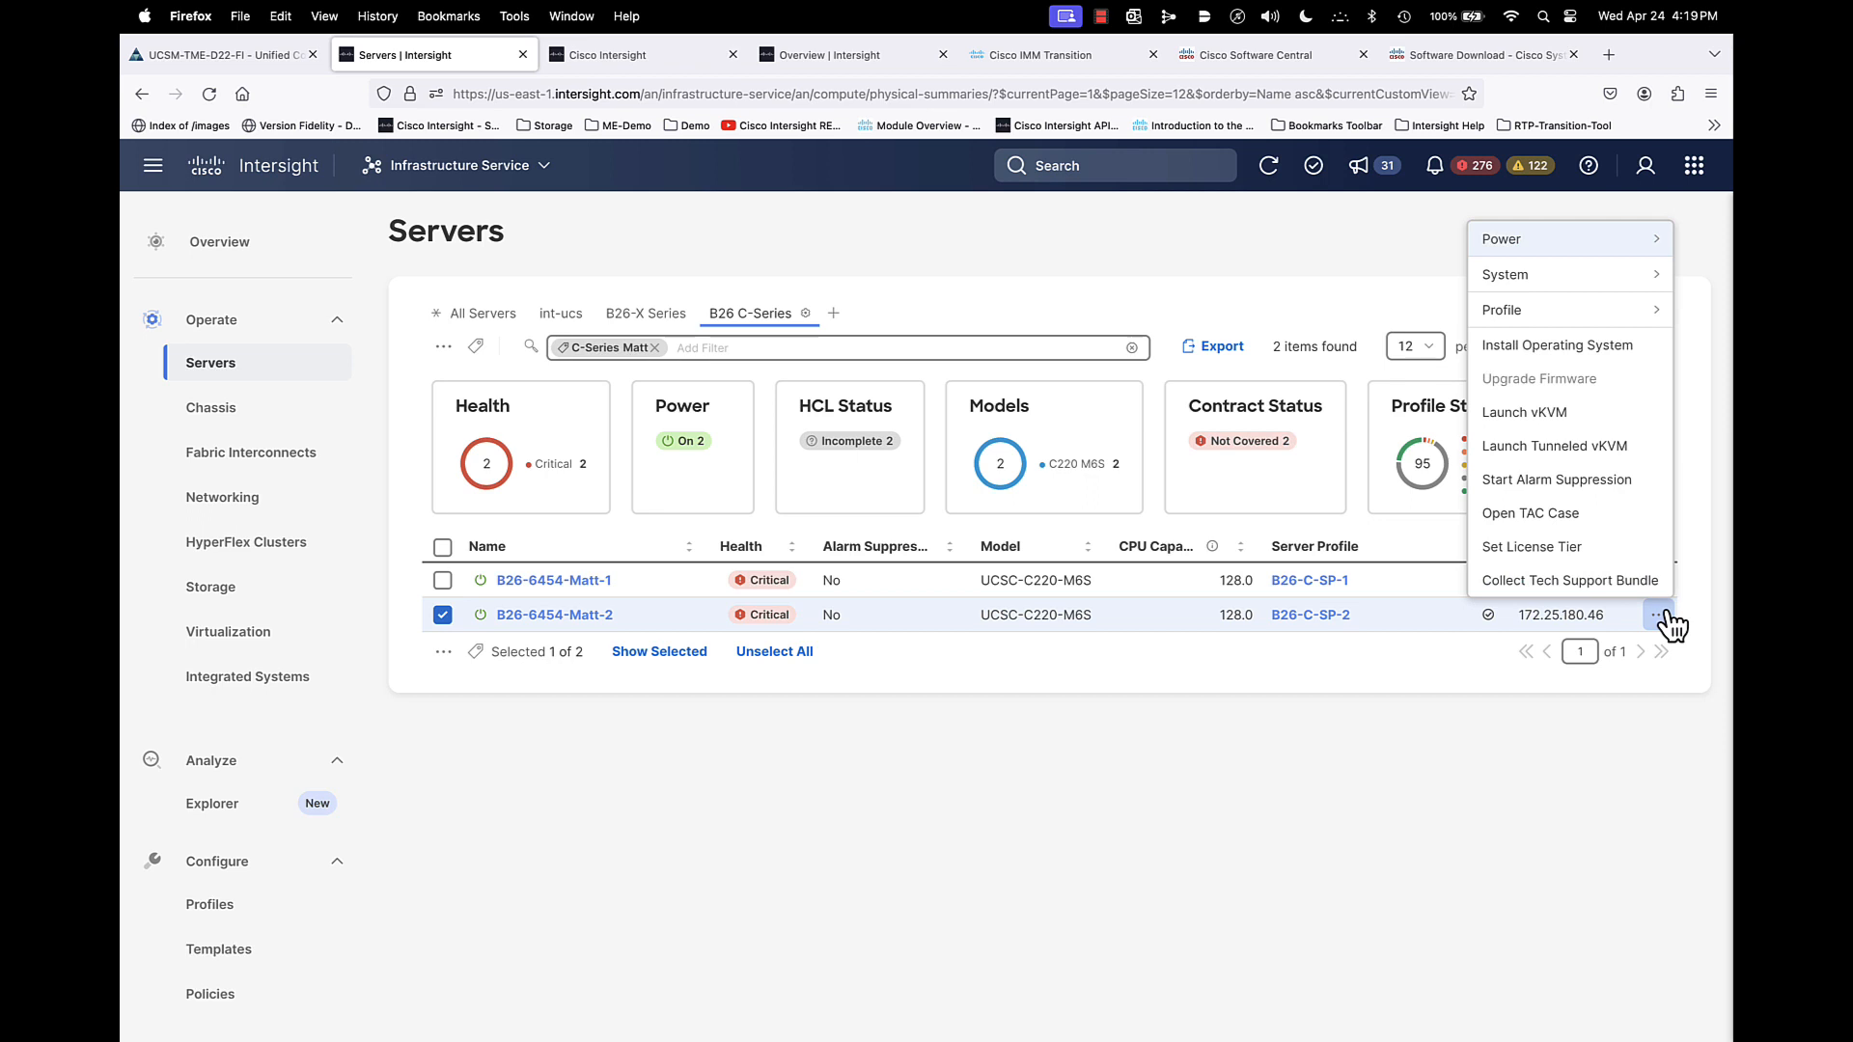
- Open the server profile B26-C-SP-2 assigned to server B26-6454-Matt-2
left_click(1375, 790)
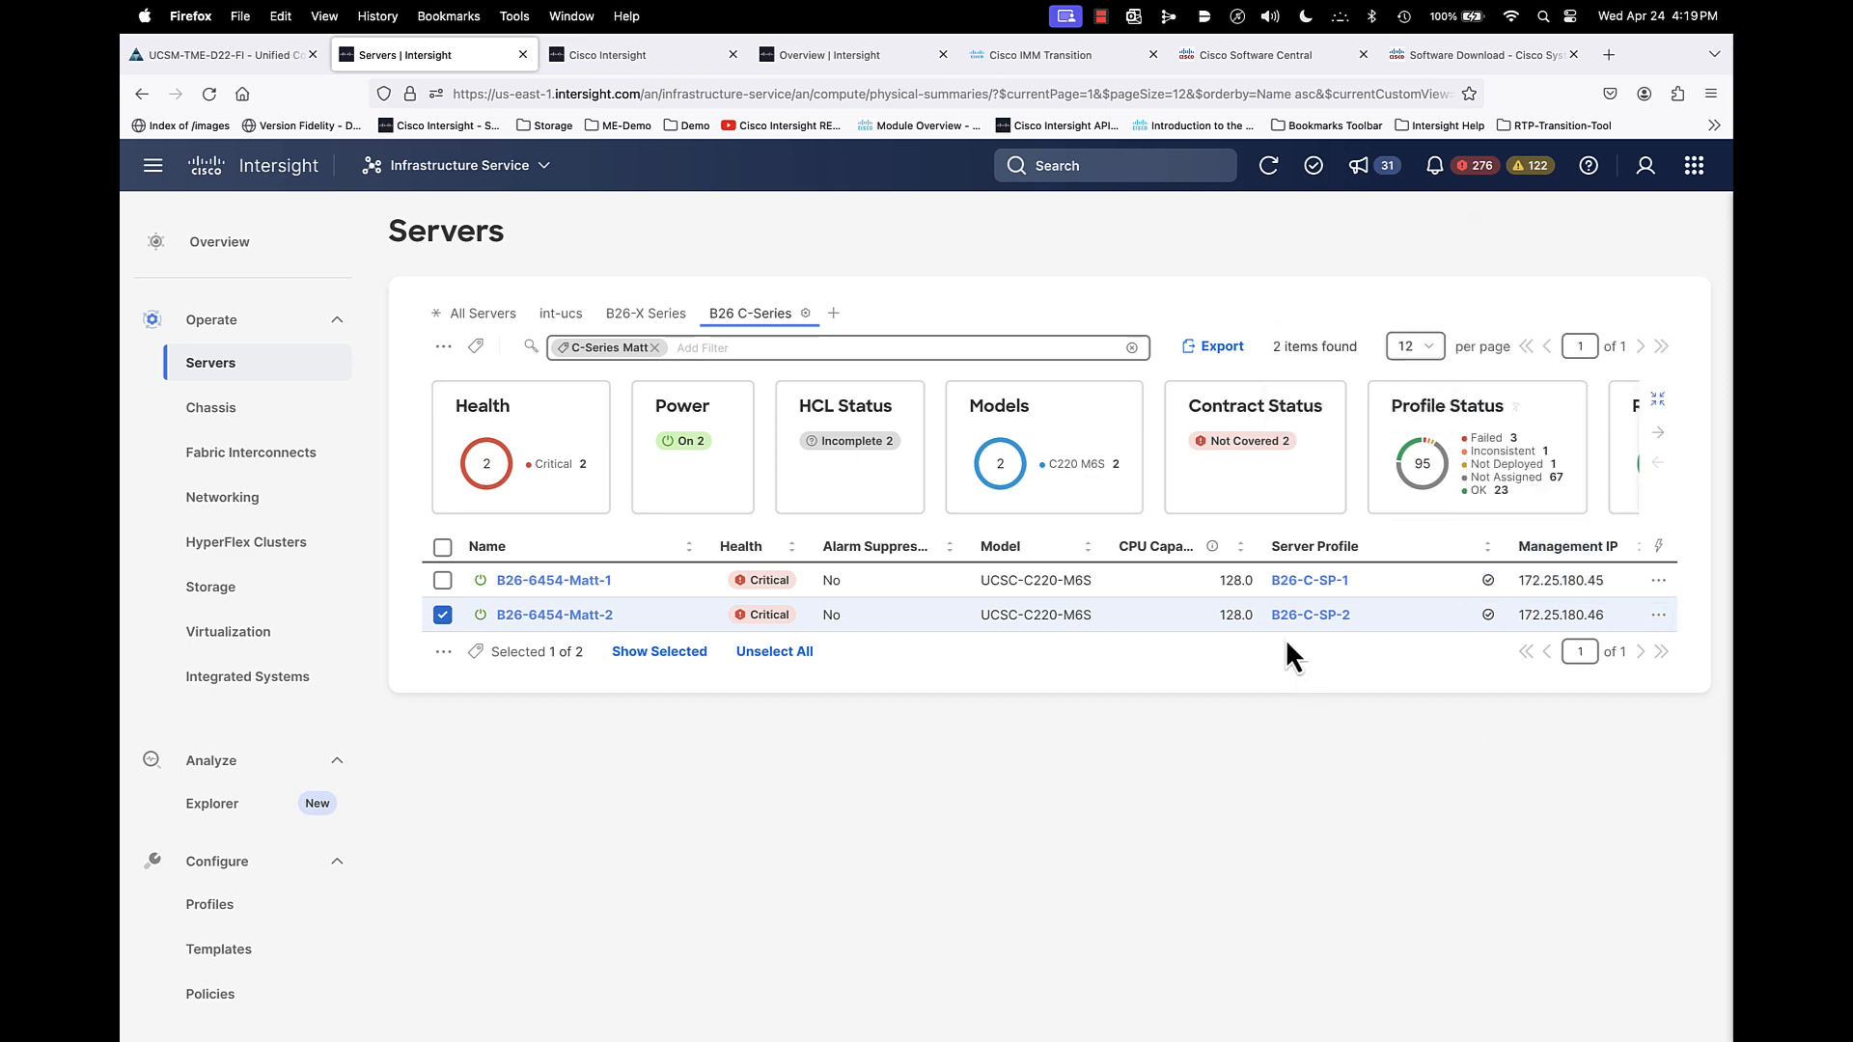
left_click(1295, 617)
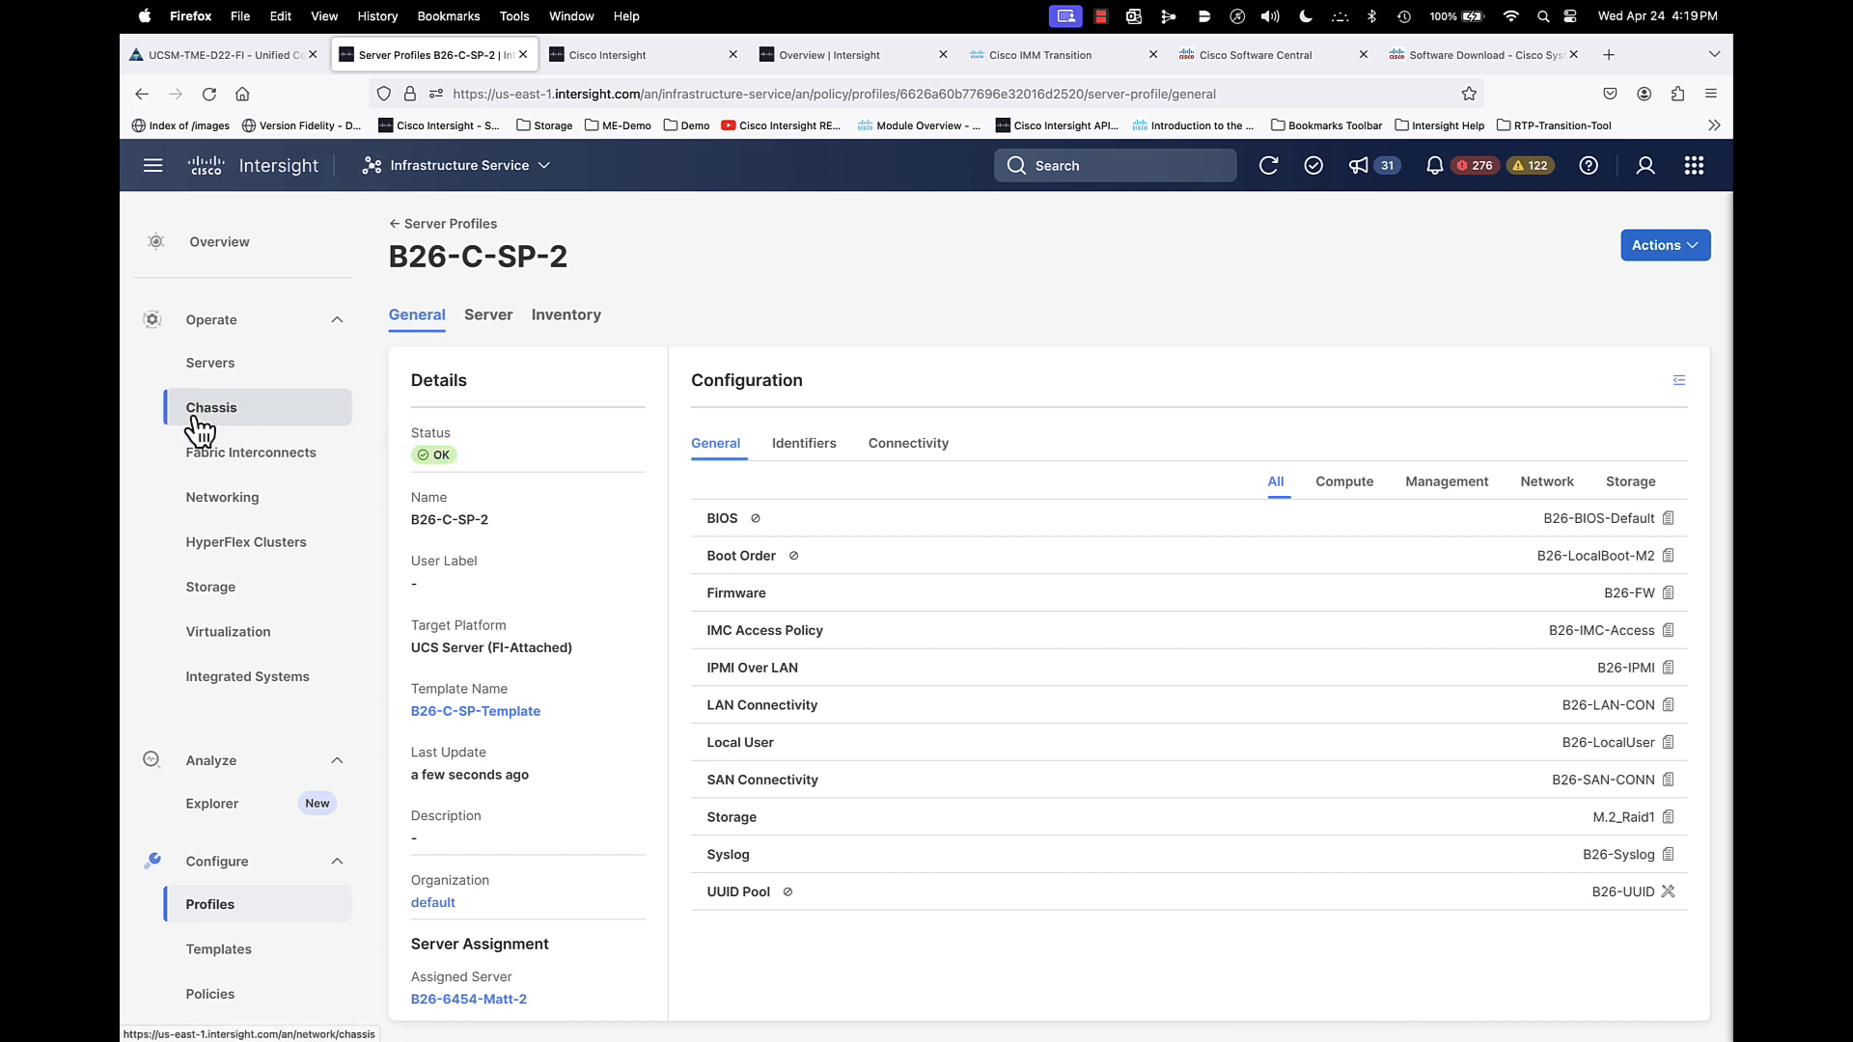
- Open firmware policy B26-FW from the B26 server policies, review its per-model firmware versions in Edit, and cancel without saving
left_click(236, 994)
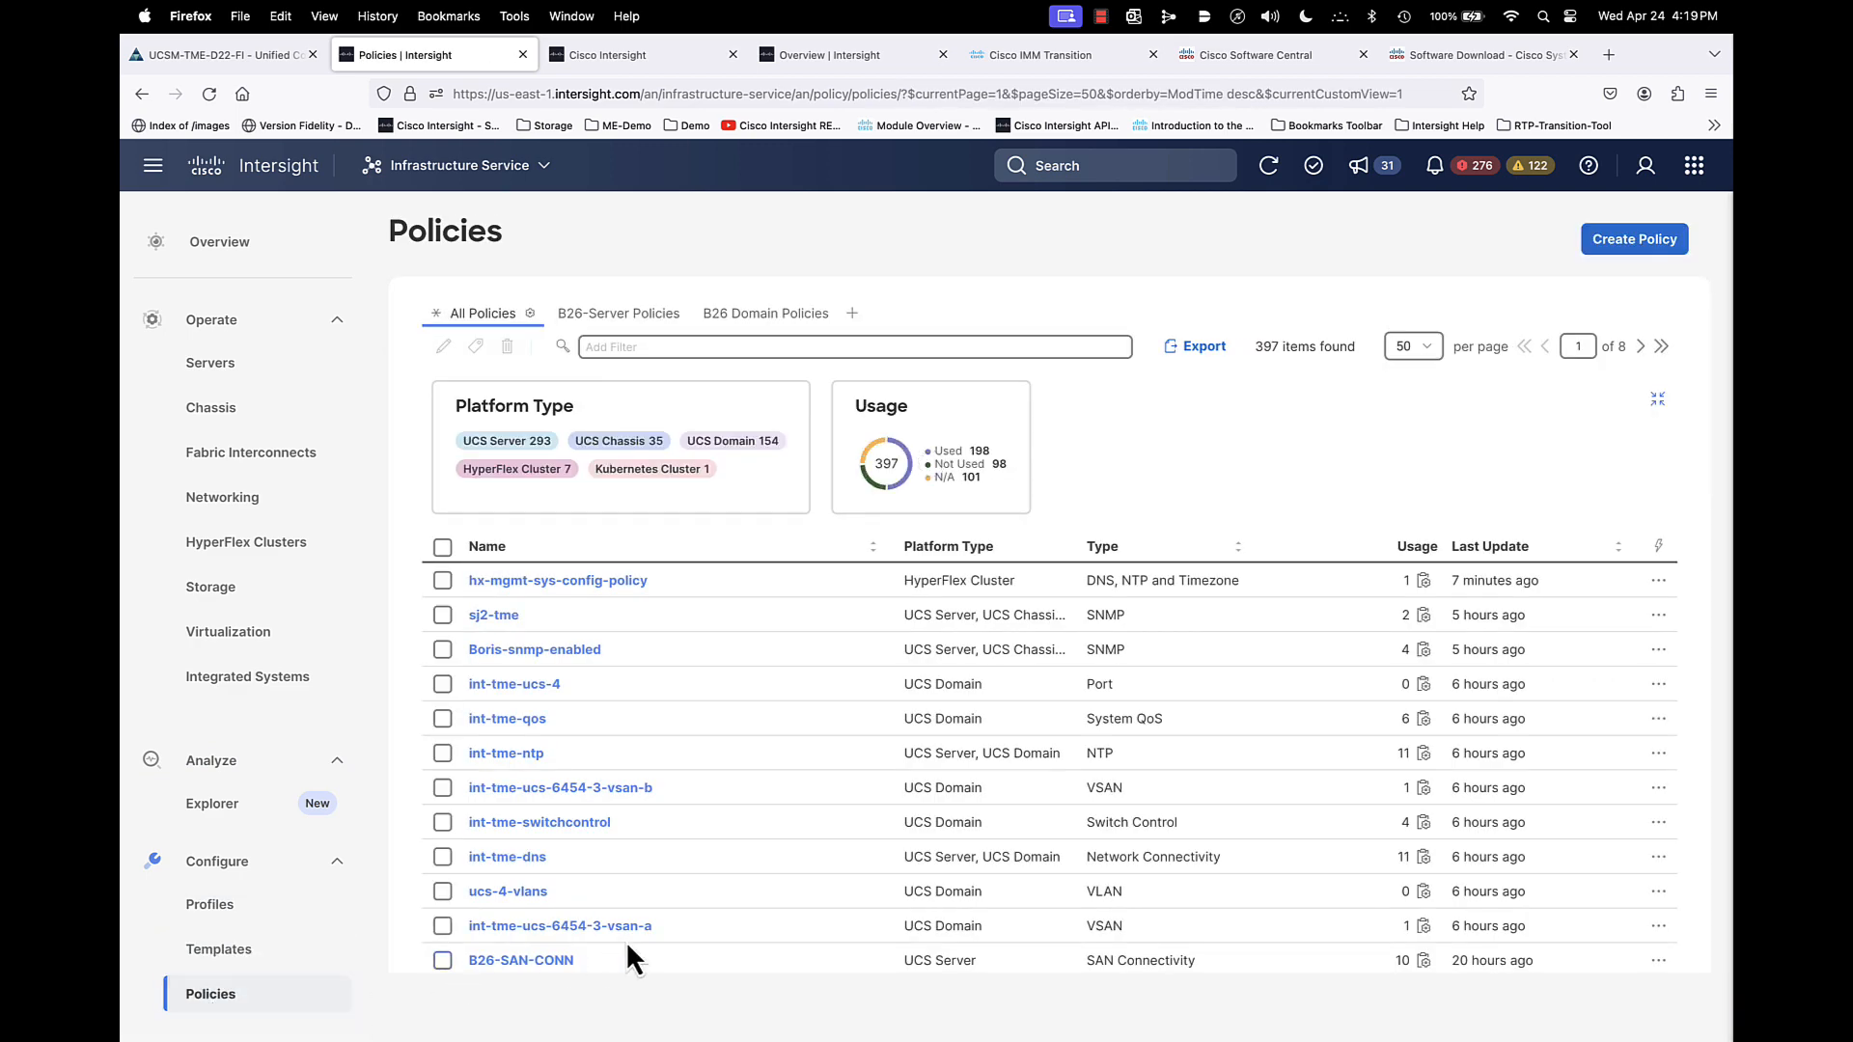
left_click(614, 317)
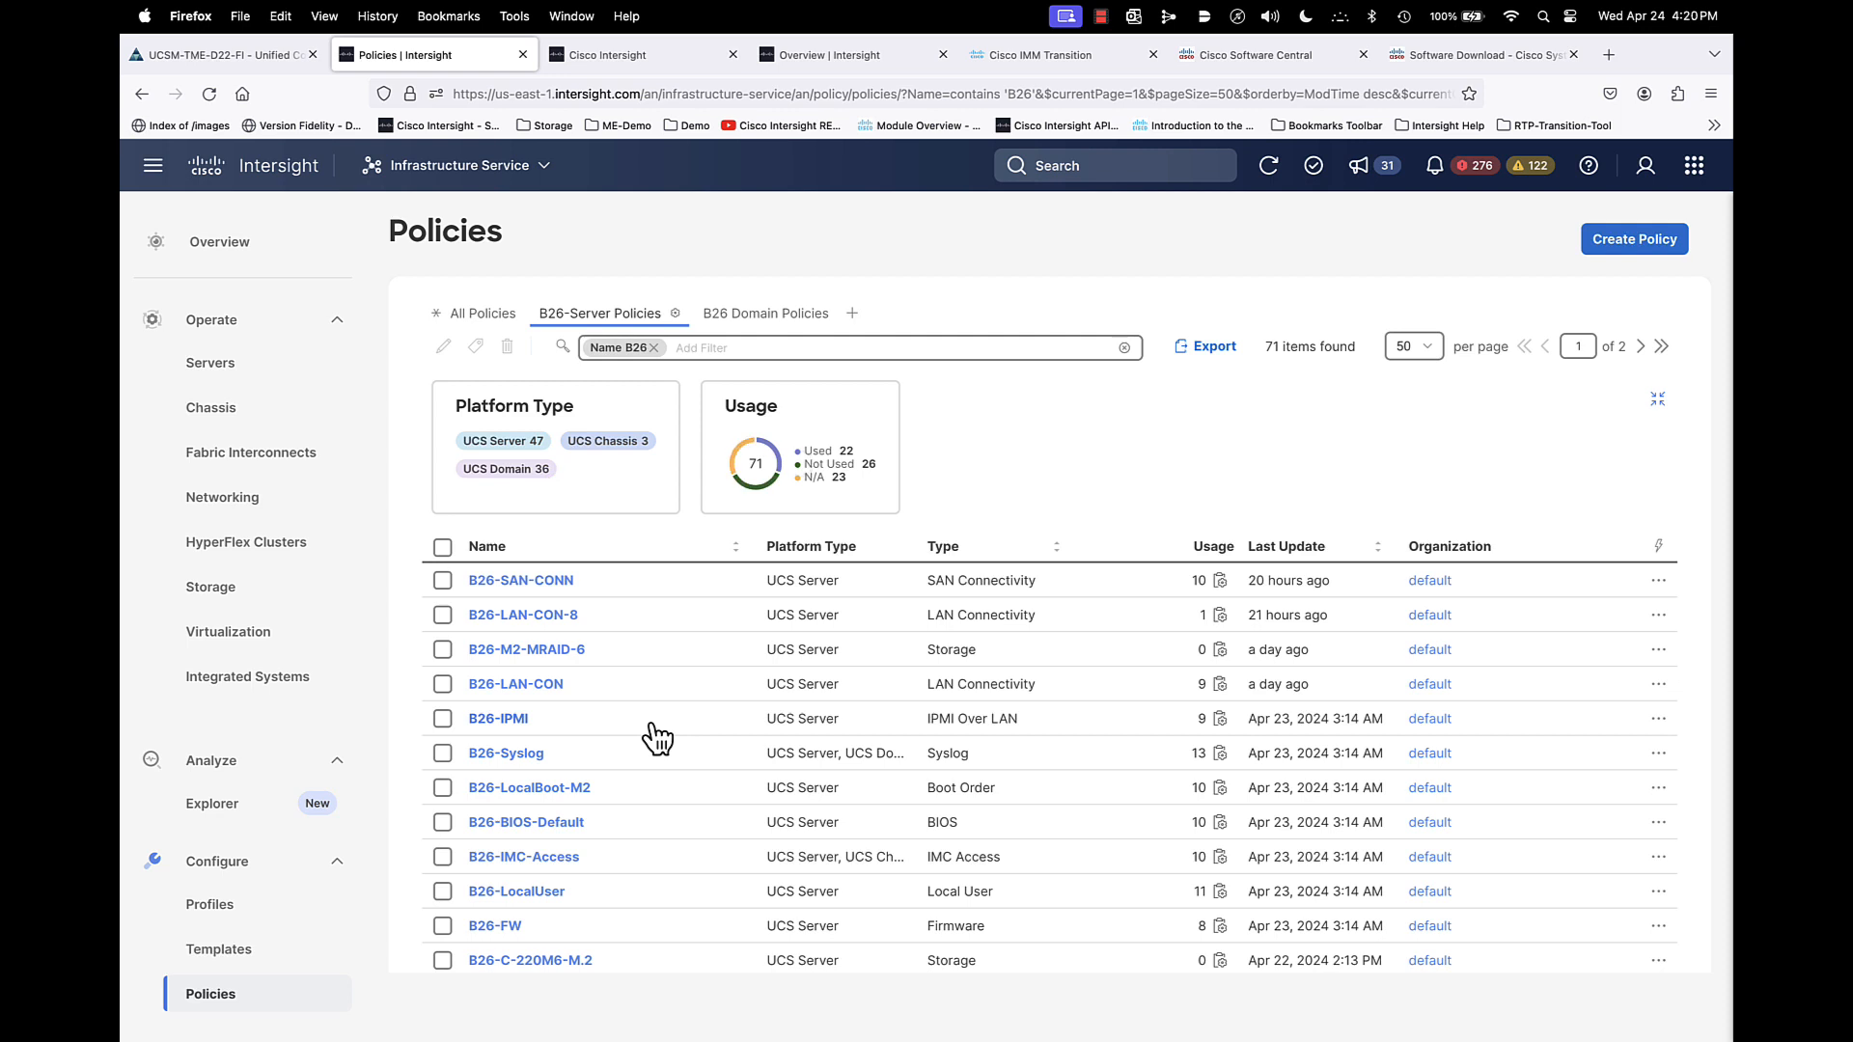
left_click(495, 925)
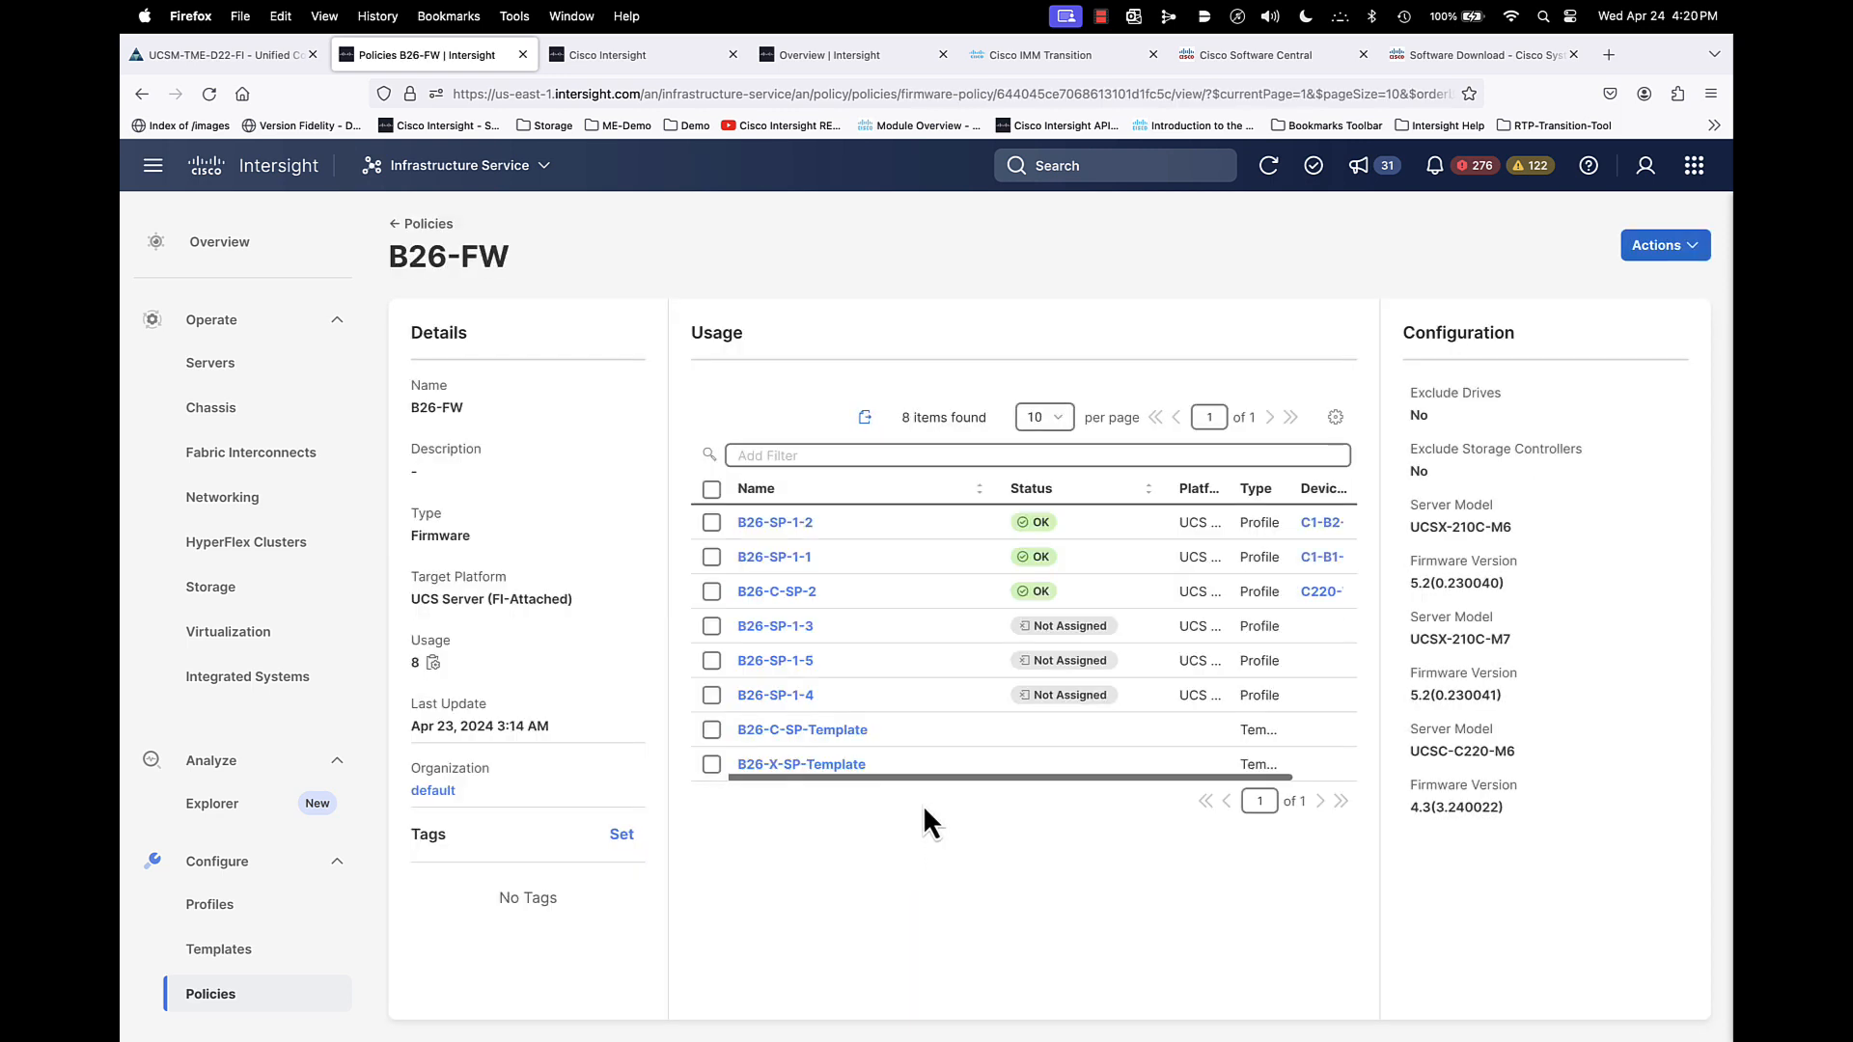
left_click(1690, 247)
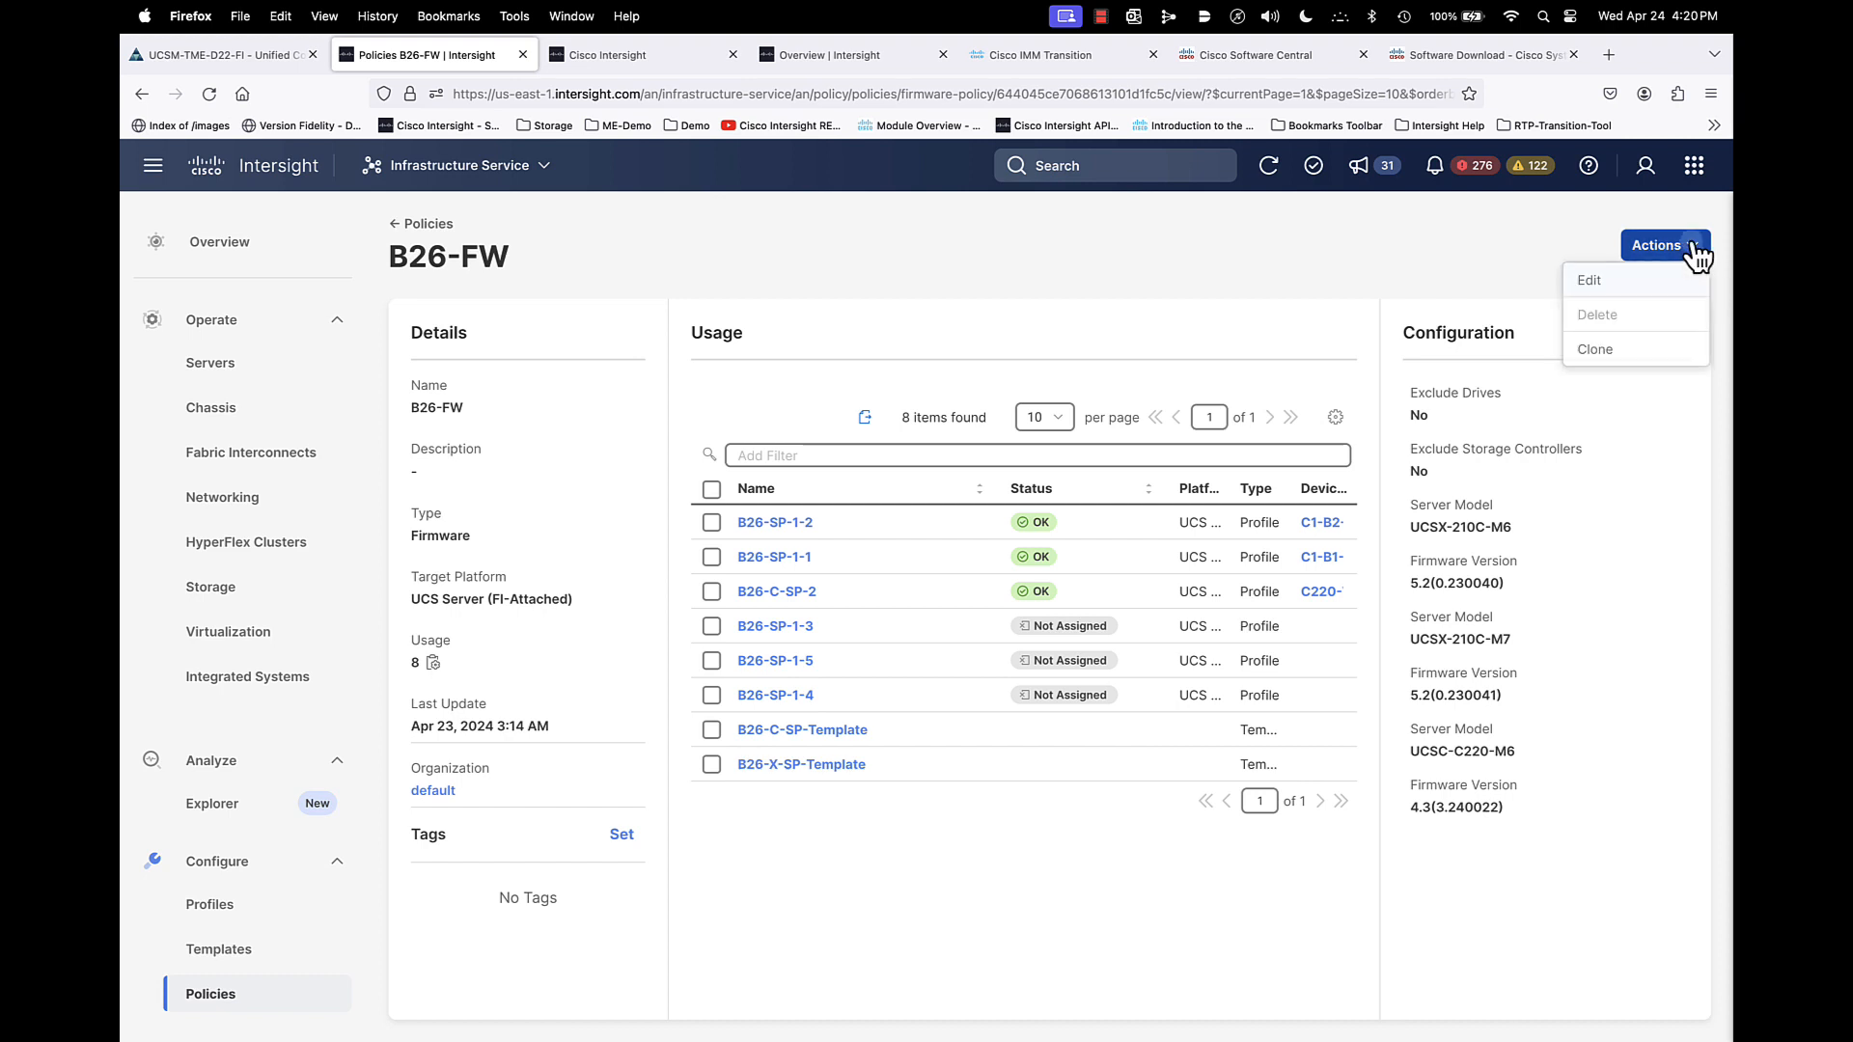
left_click(1613, 283)
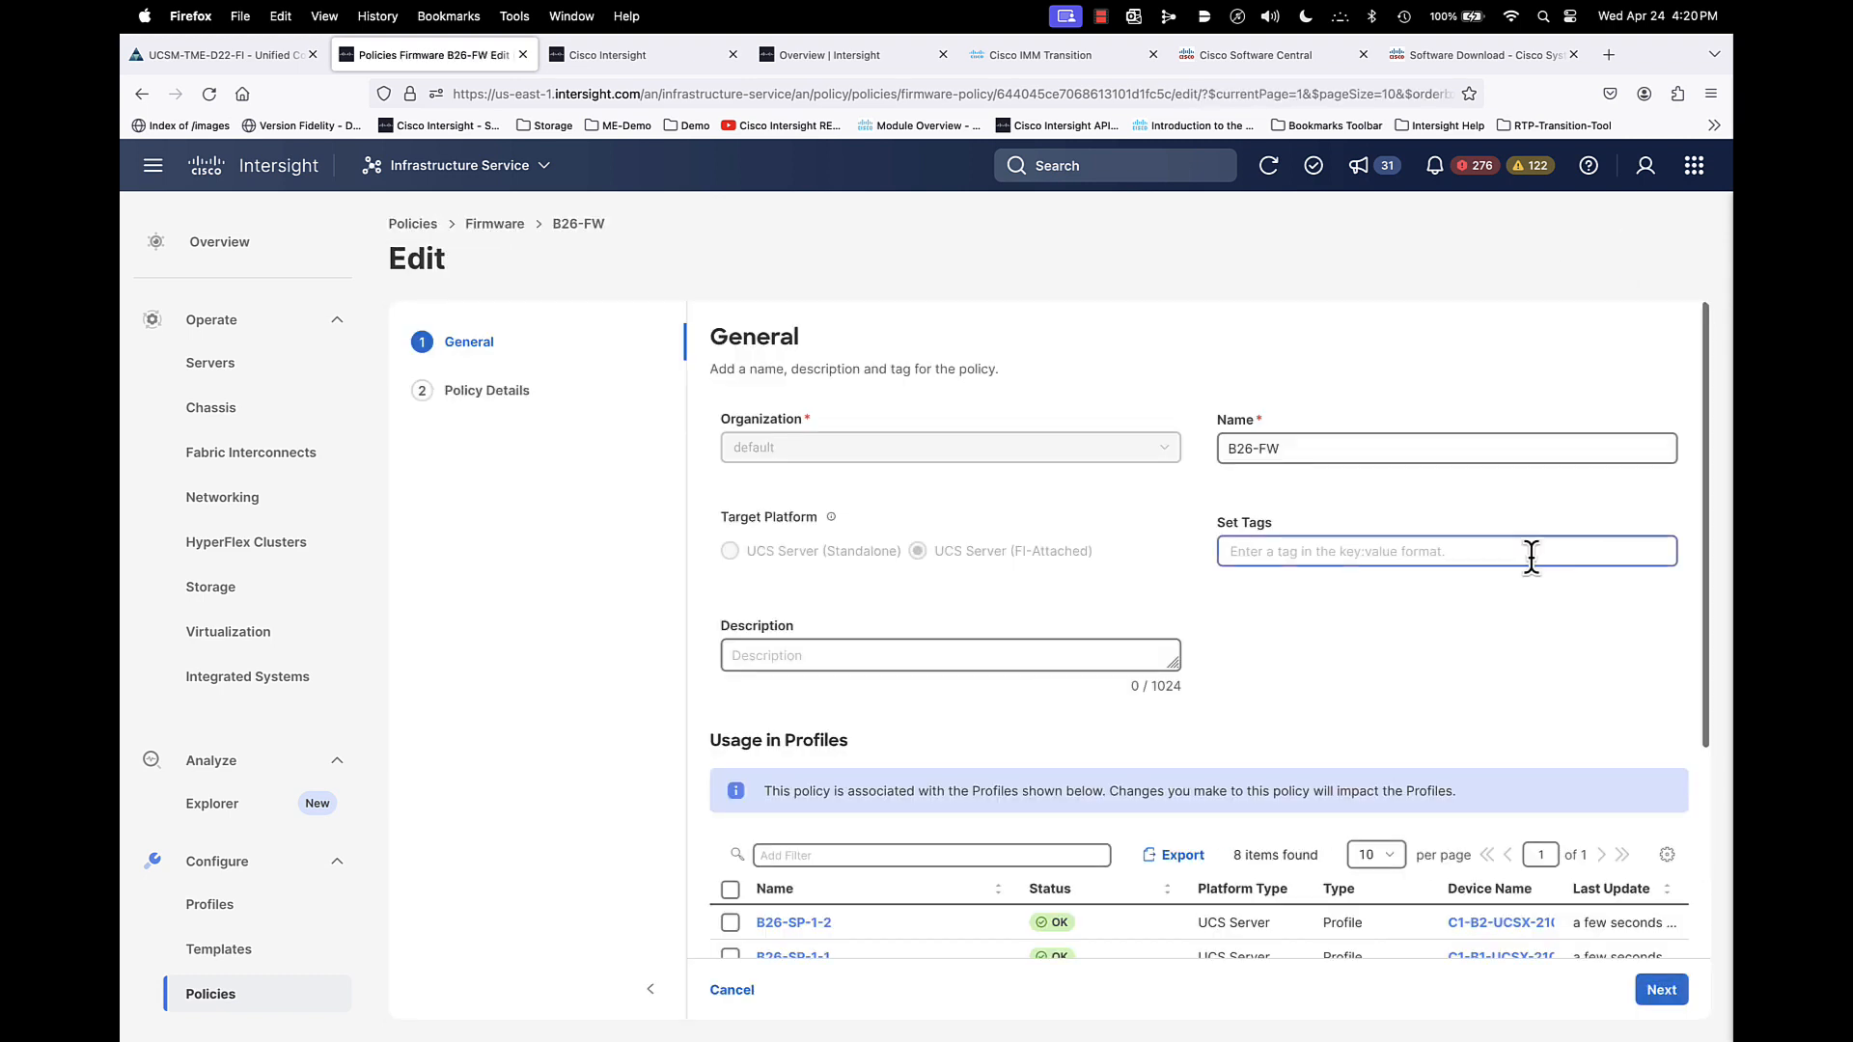
left_click(1662, 991)
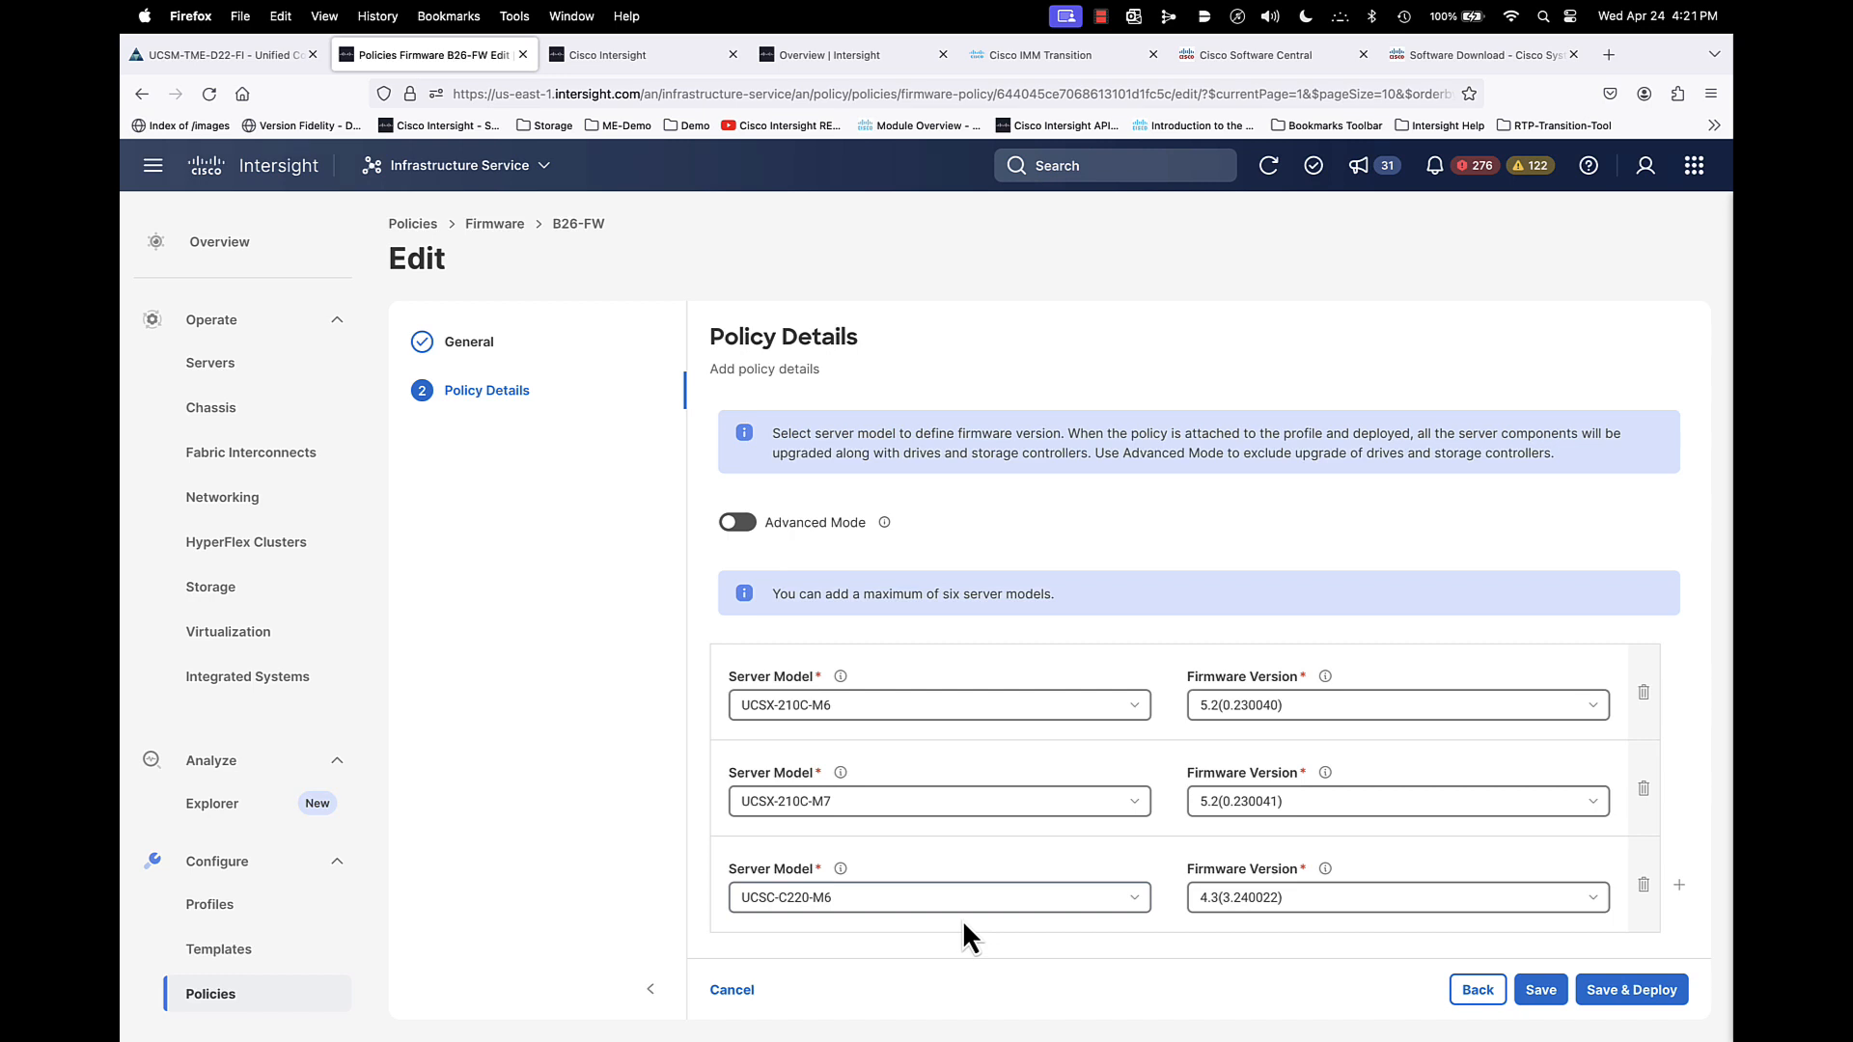
left_click(738, 994)
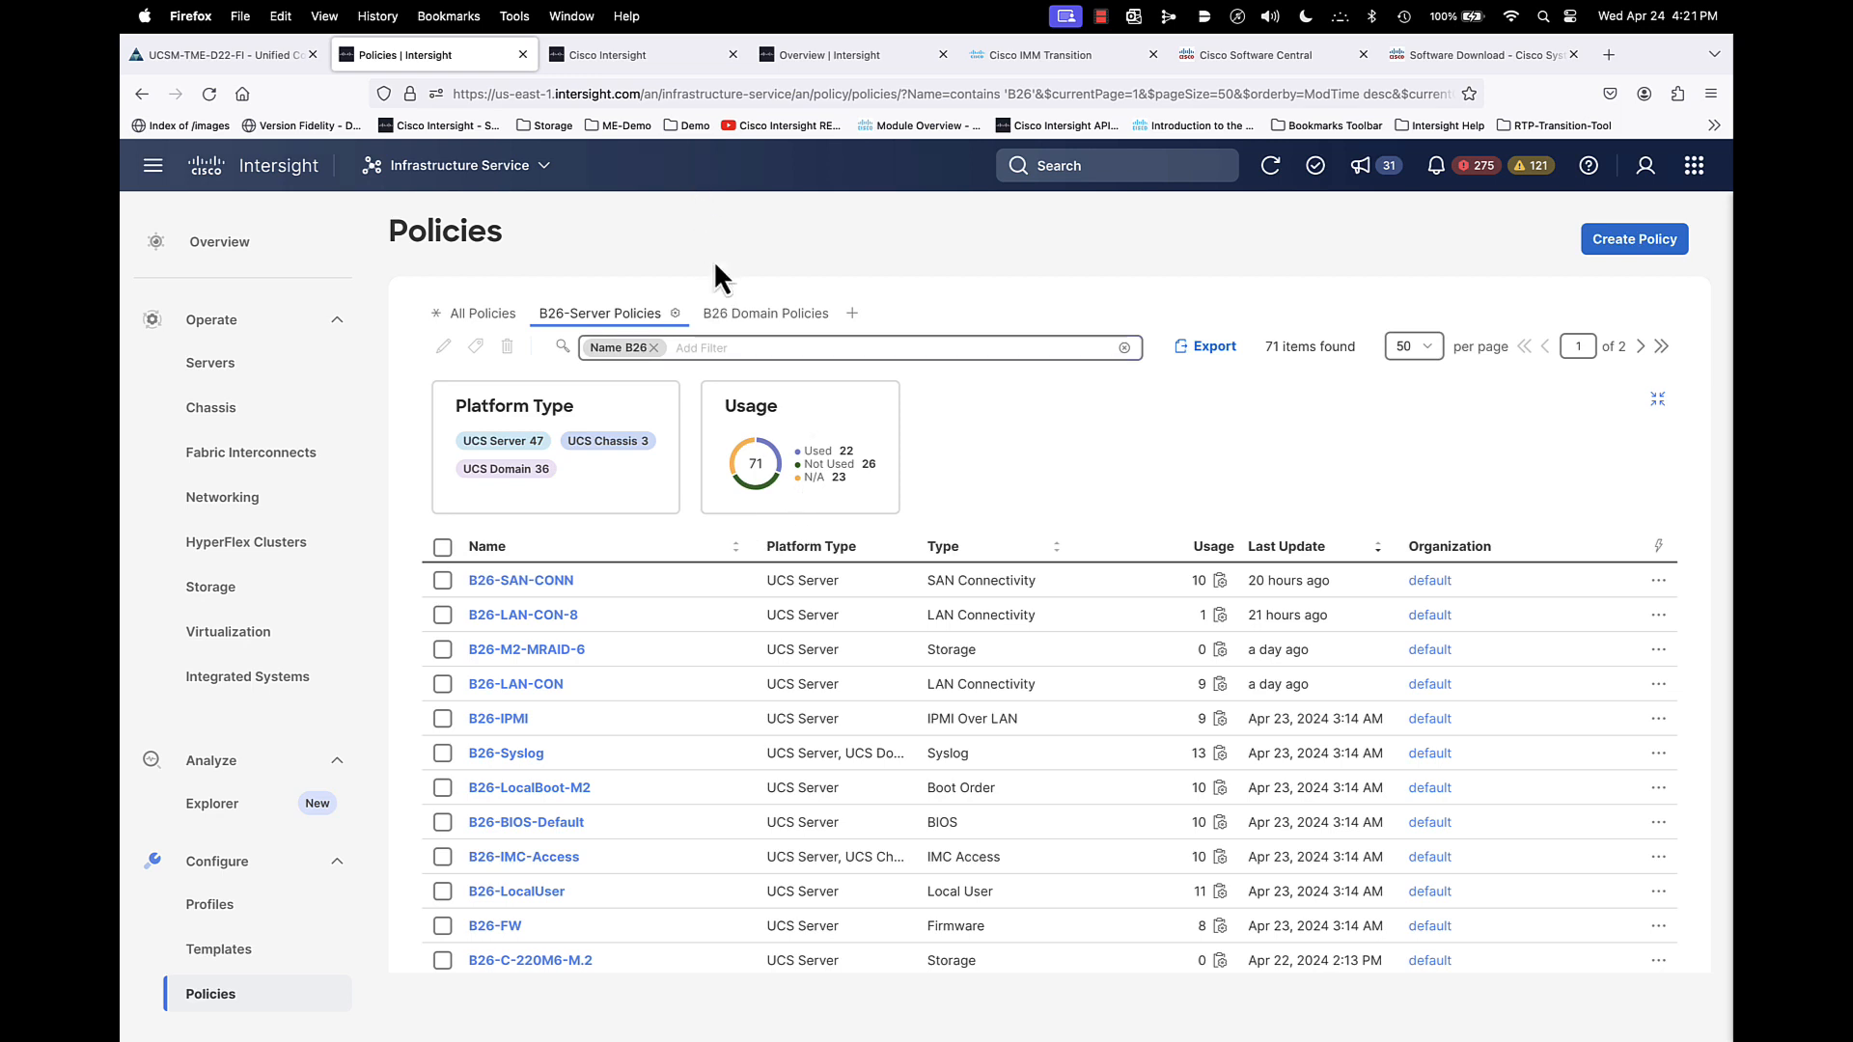
- Switch to the Connected Virtual Appliance tab, continue to login, and sign in with the local admin username and account password
left_click(617, 56)
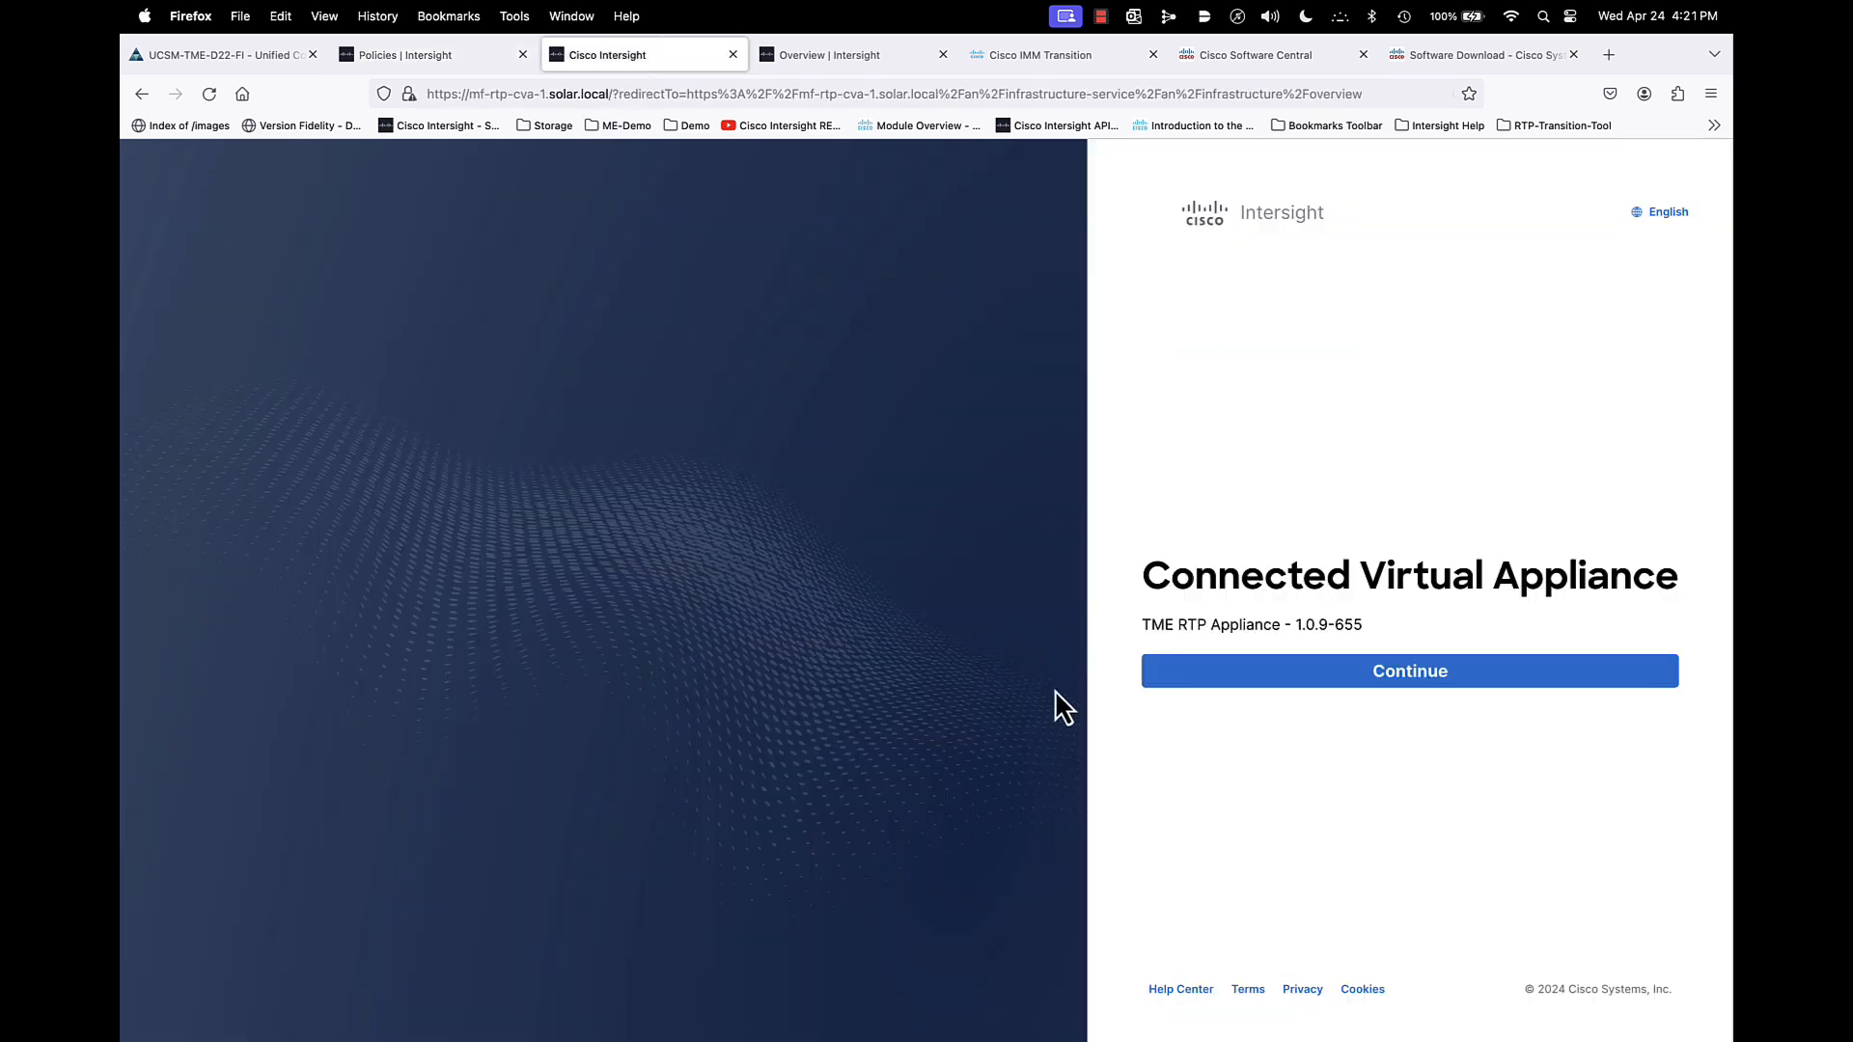
left_click(1408, 673)
left_click(1294, 529)
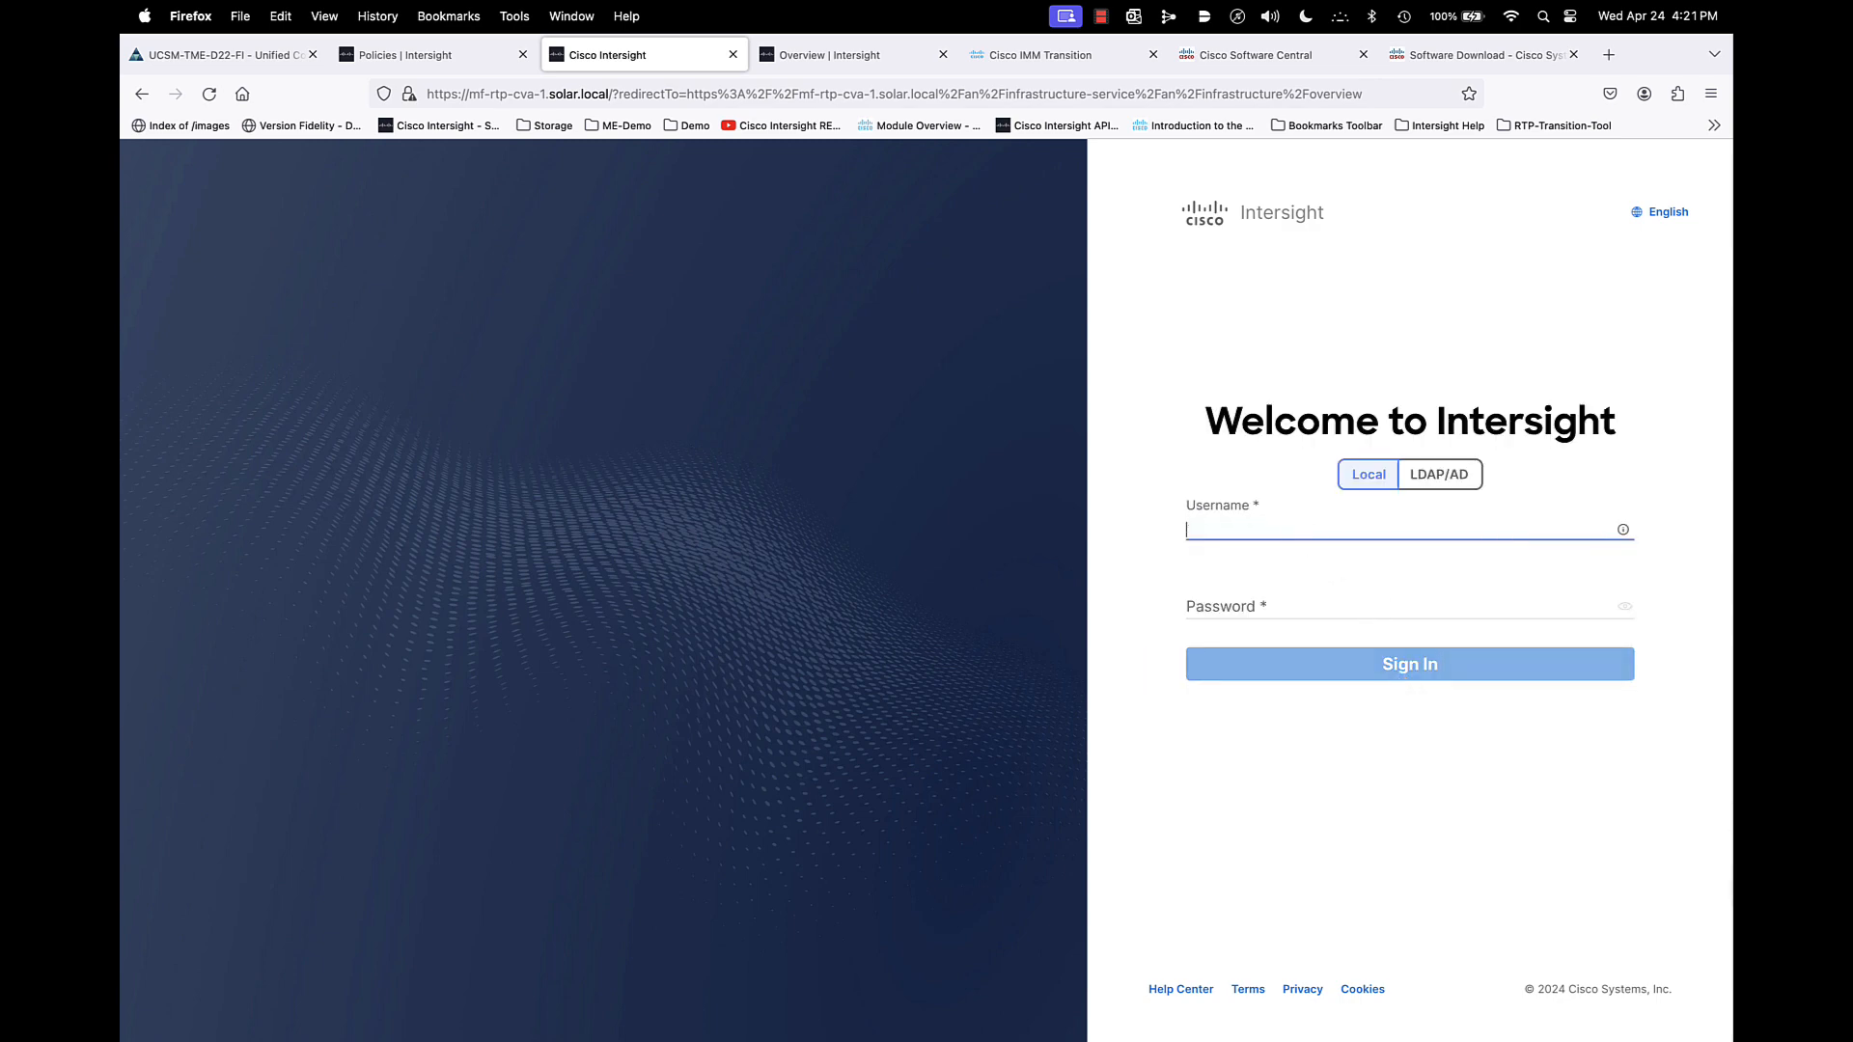
type("admin")
key("Tab")
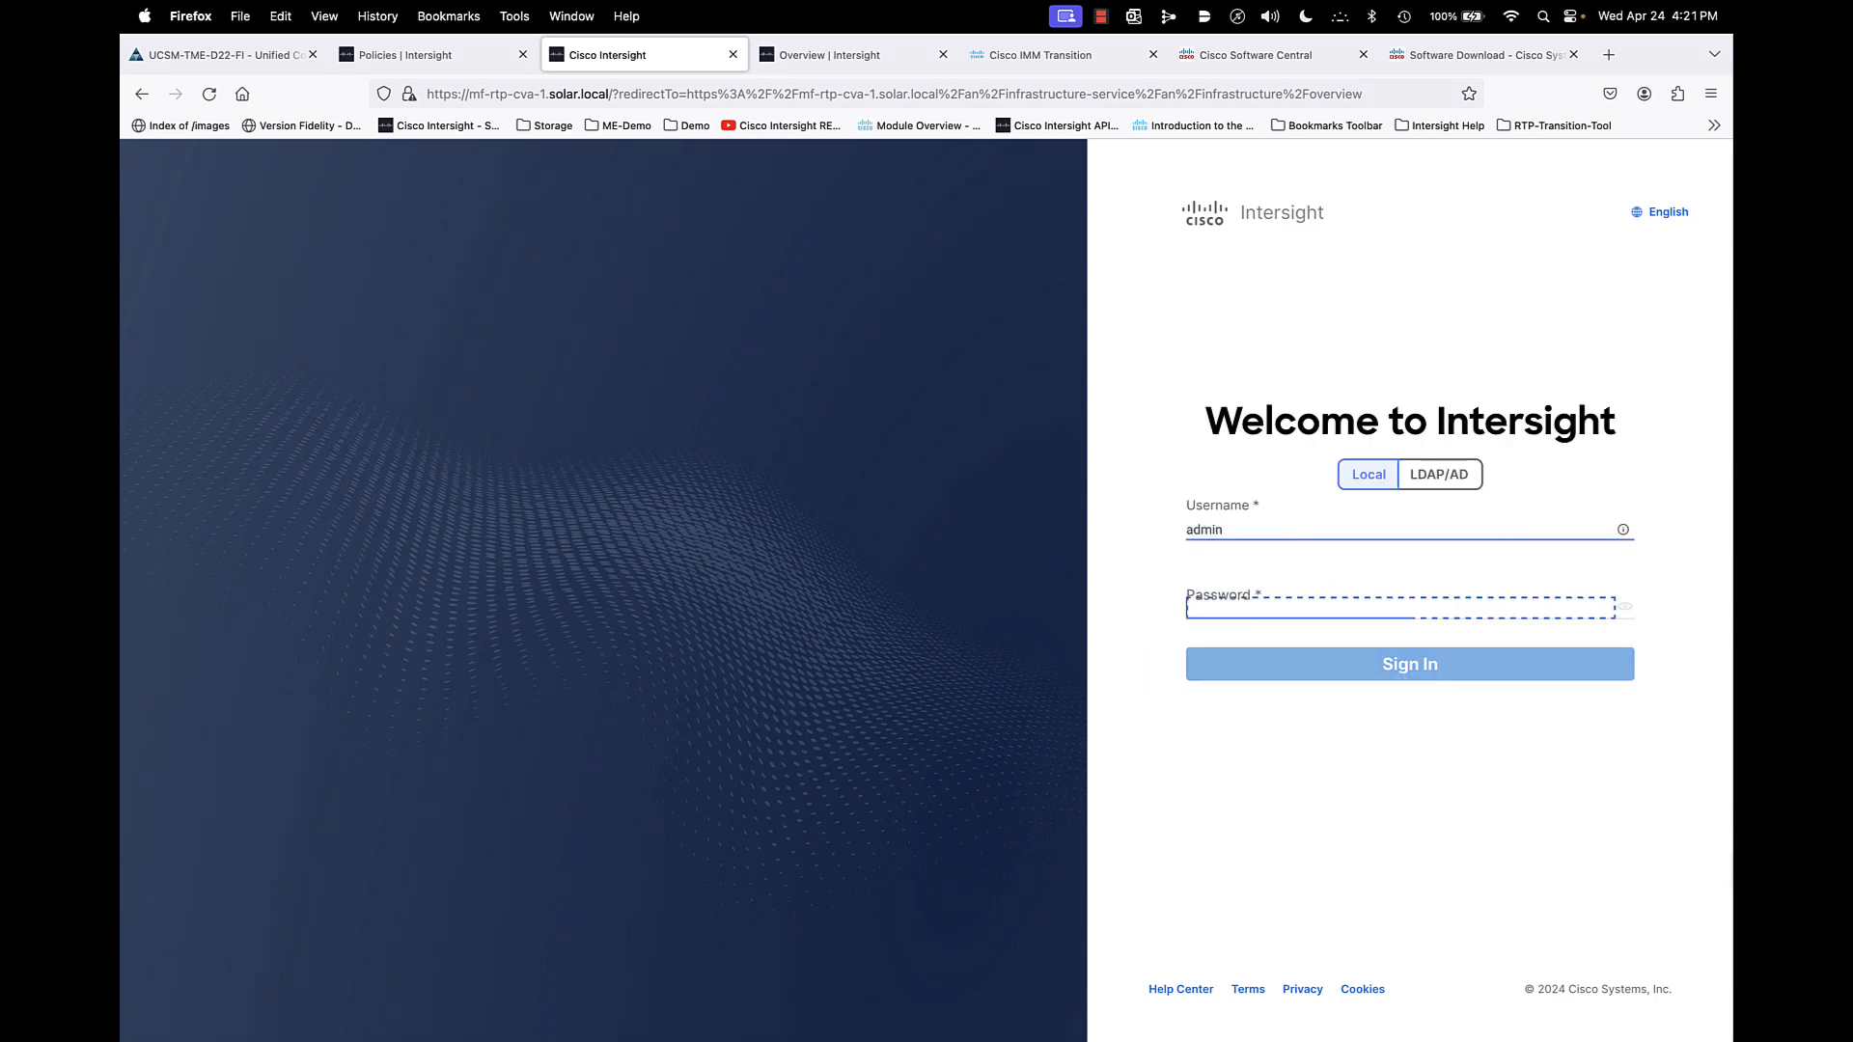
type("••••••••")
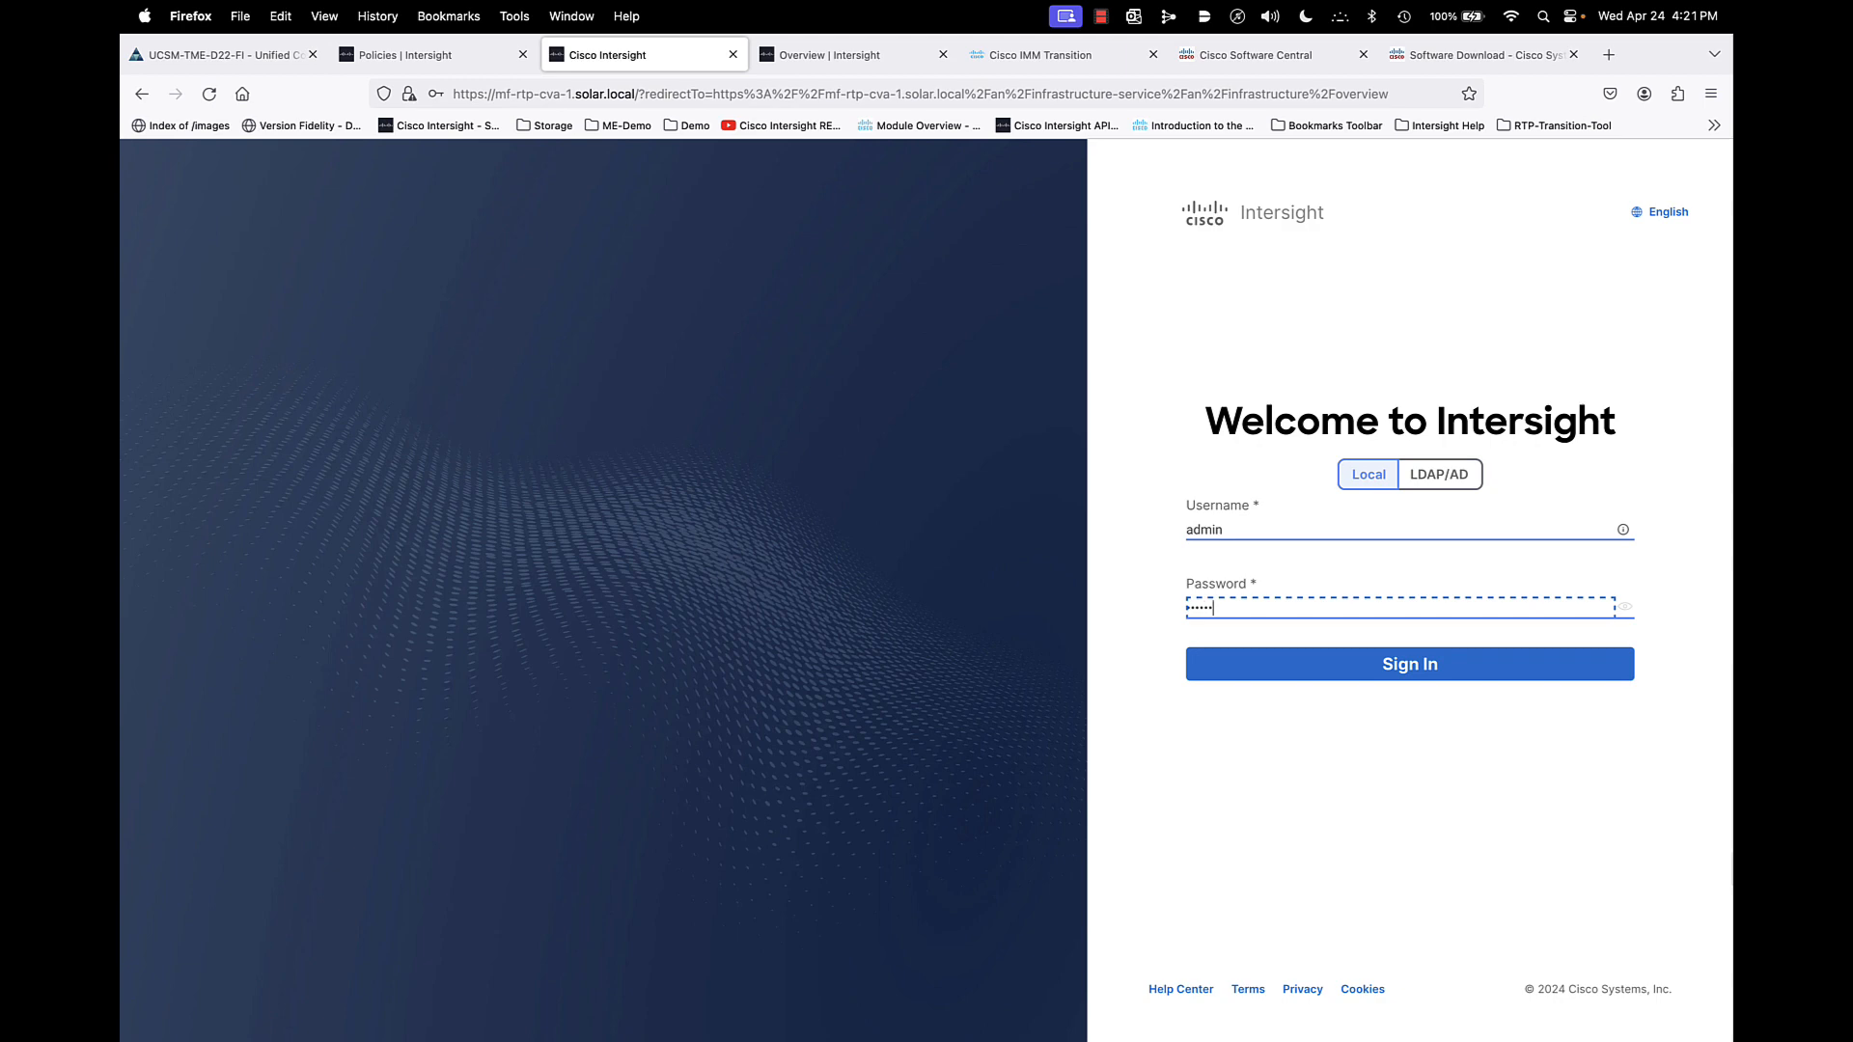
left_click(1411, 666)
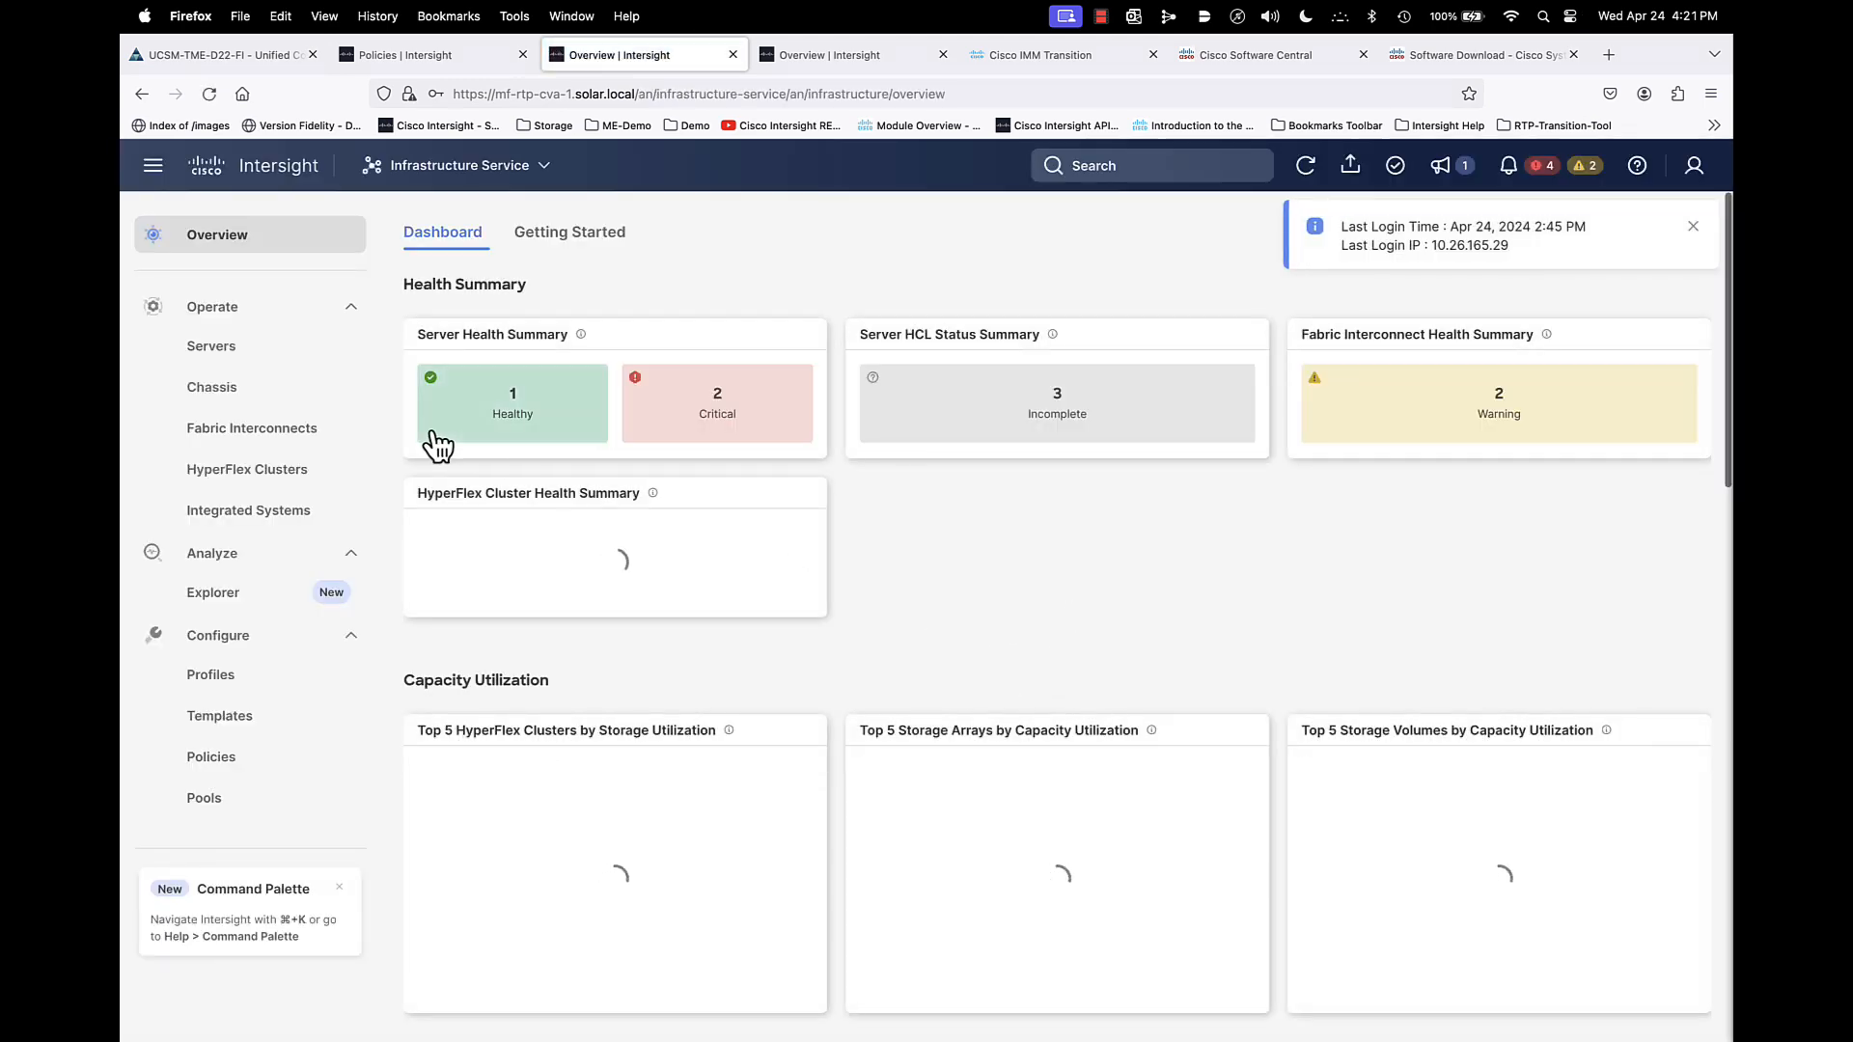
- Walk through a firmware upgrade of fabric interconnect B26-6536-FI FI-A to bundle 4.3(3.240007) up to the summary, then cancel
left_click(252, 432)
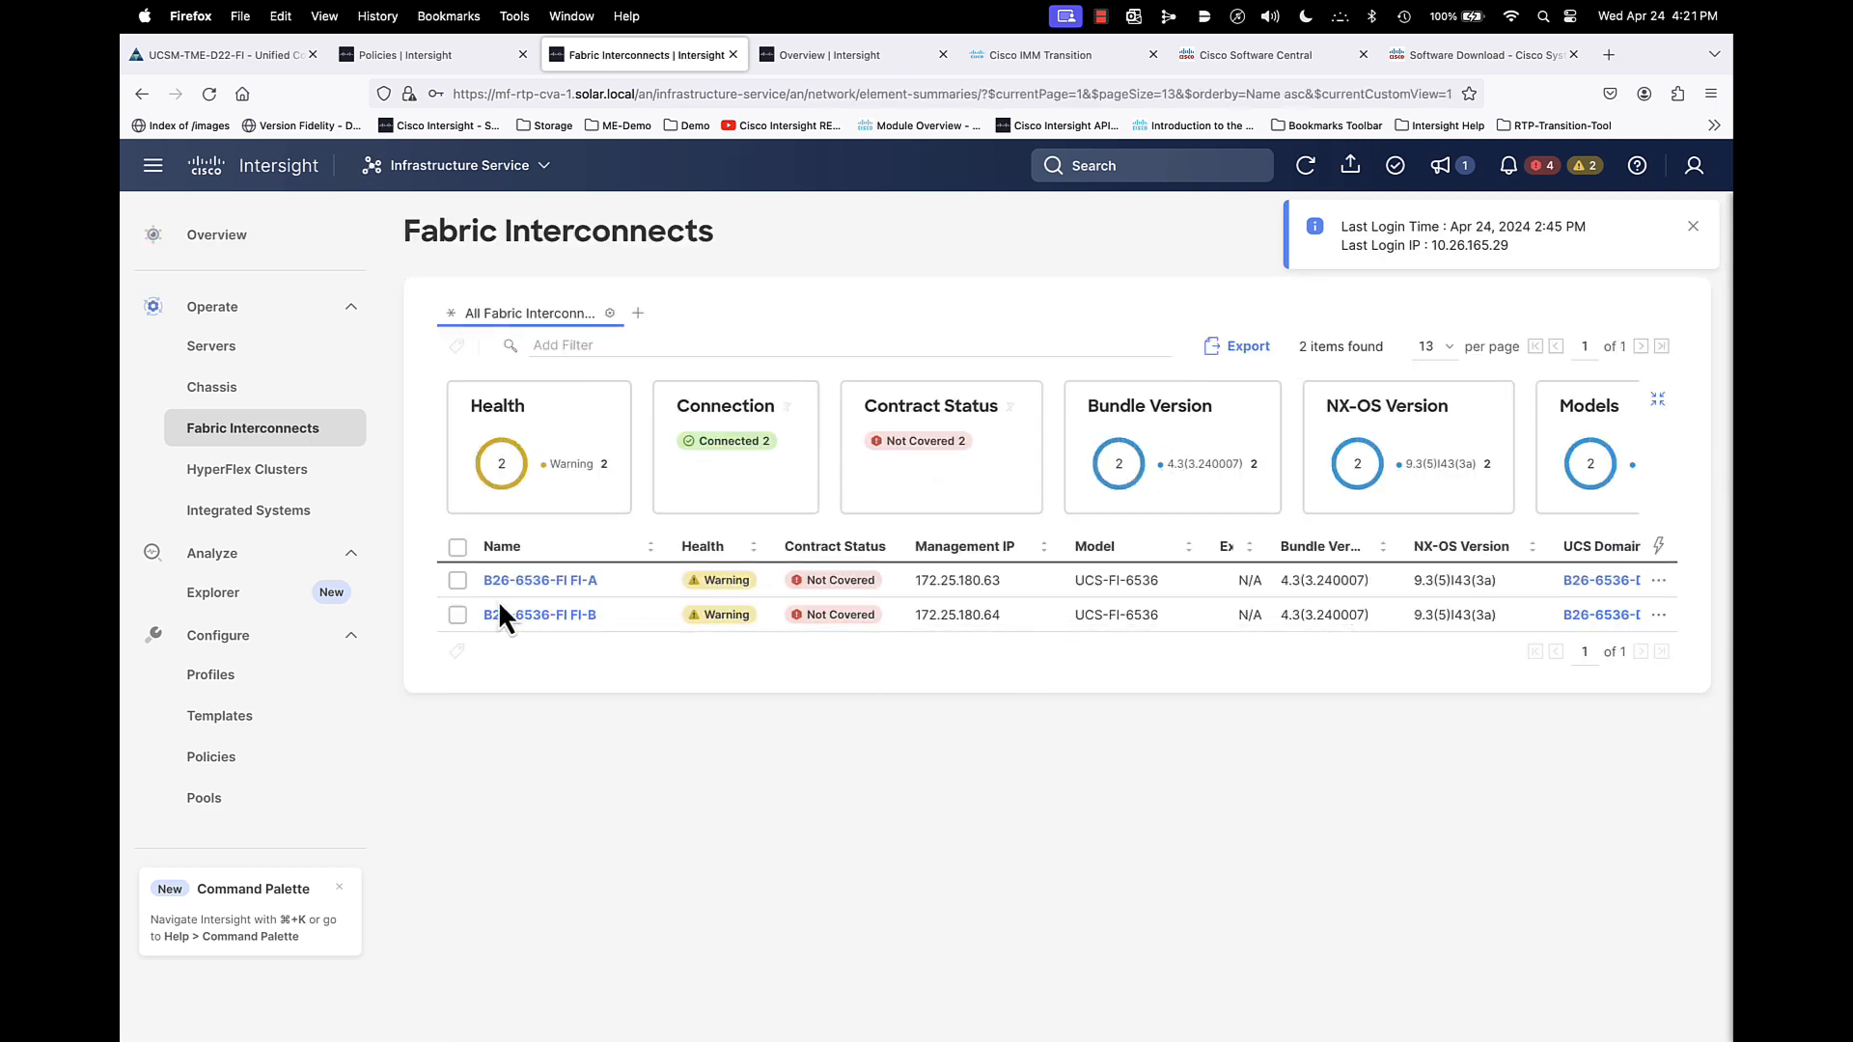
left_click(458, 581)
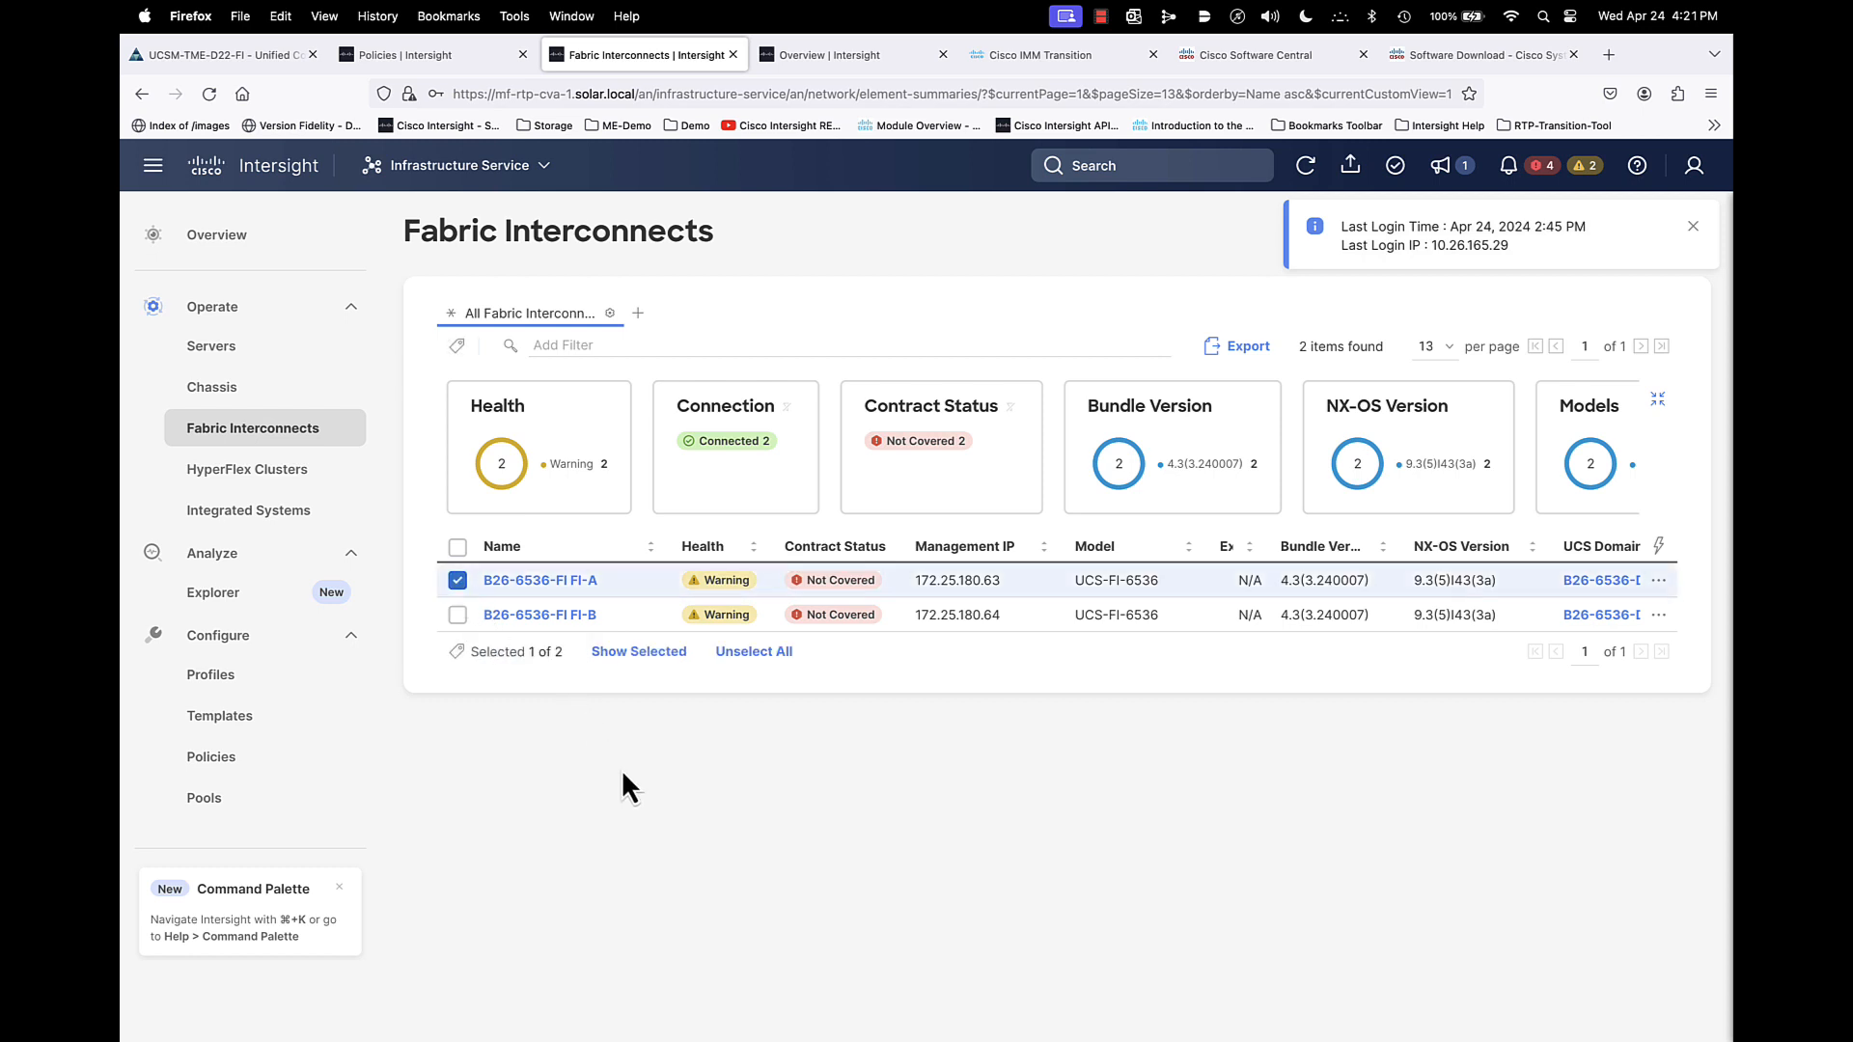
left_click(1660, 582)
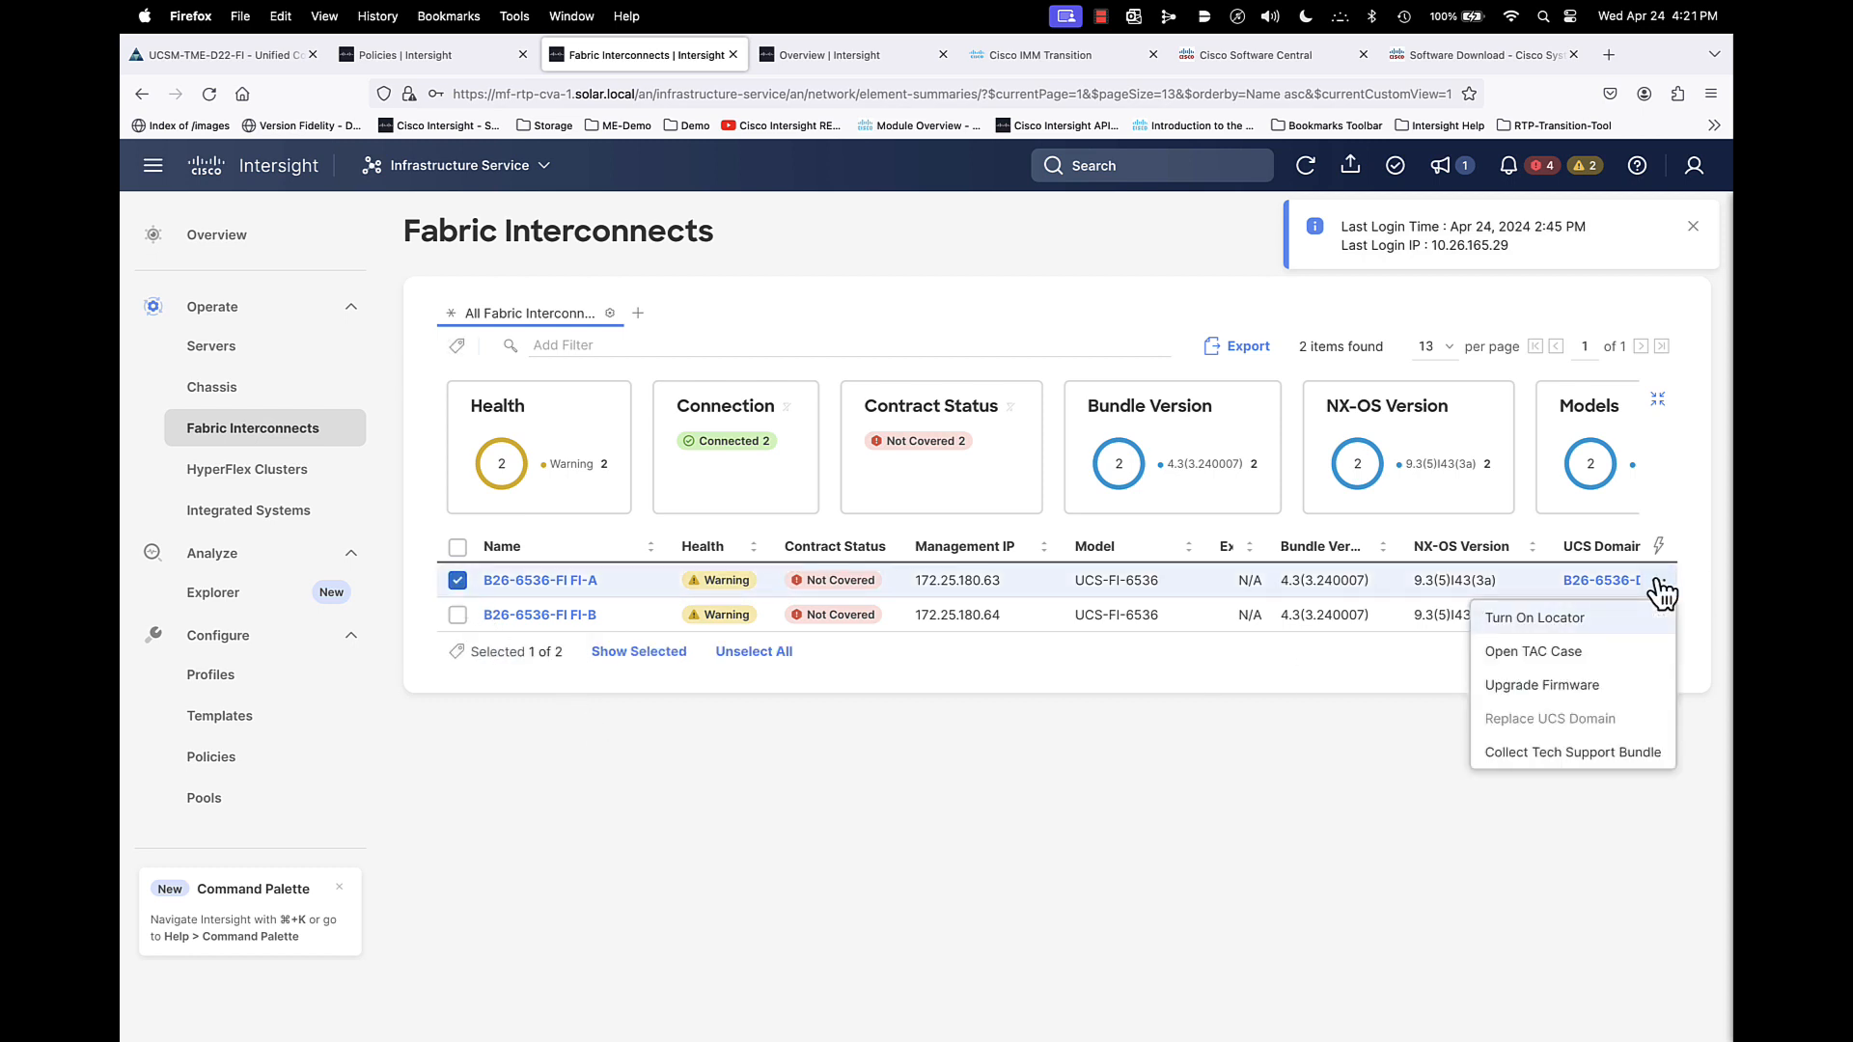
left_click(1602, 686)
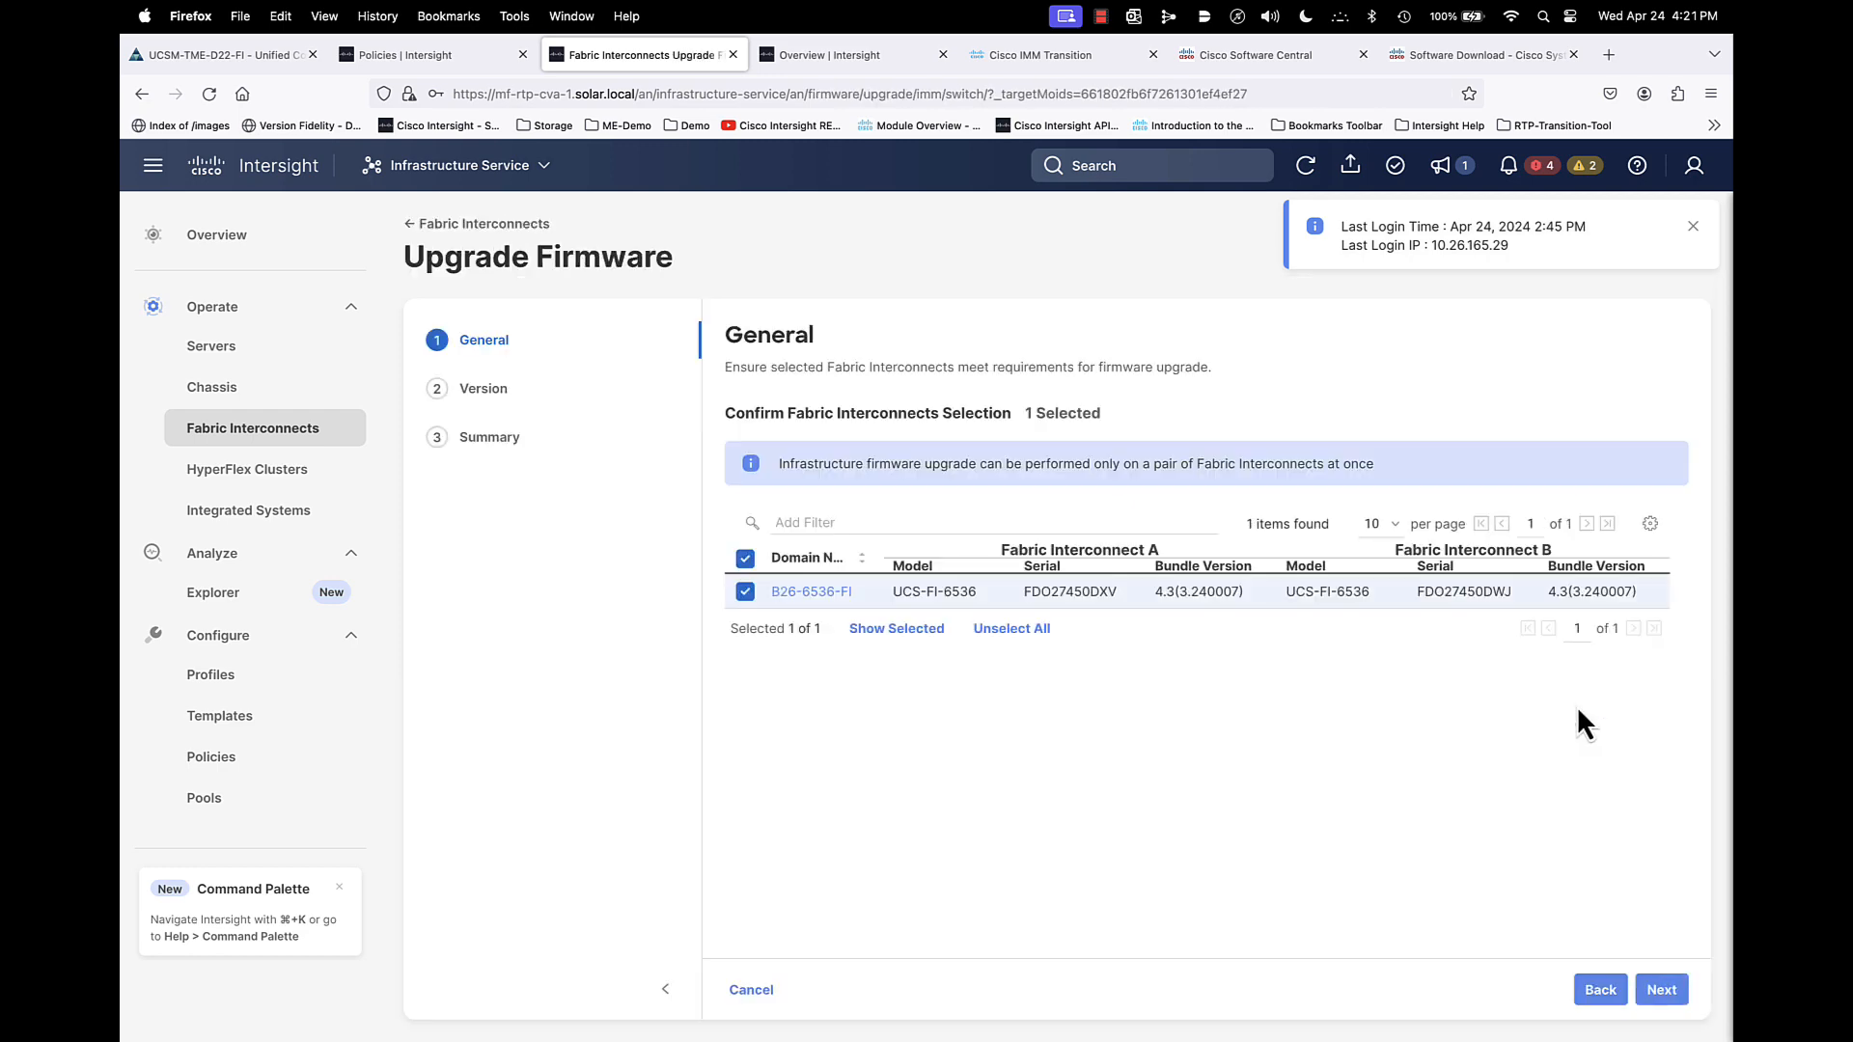
left_click(1663, 994)
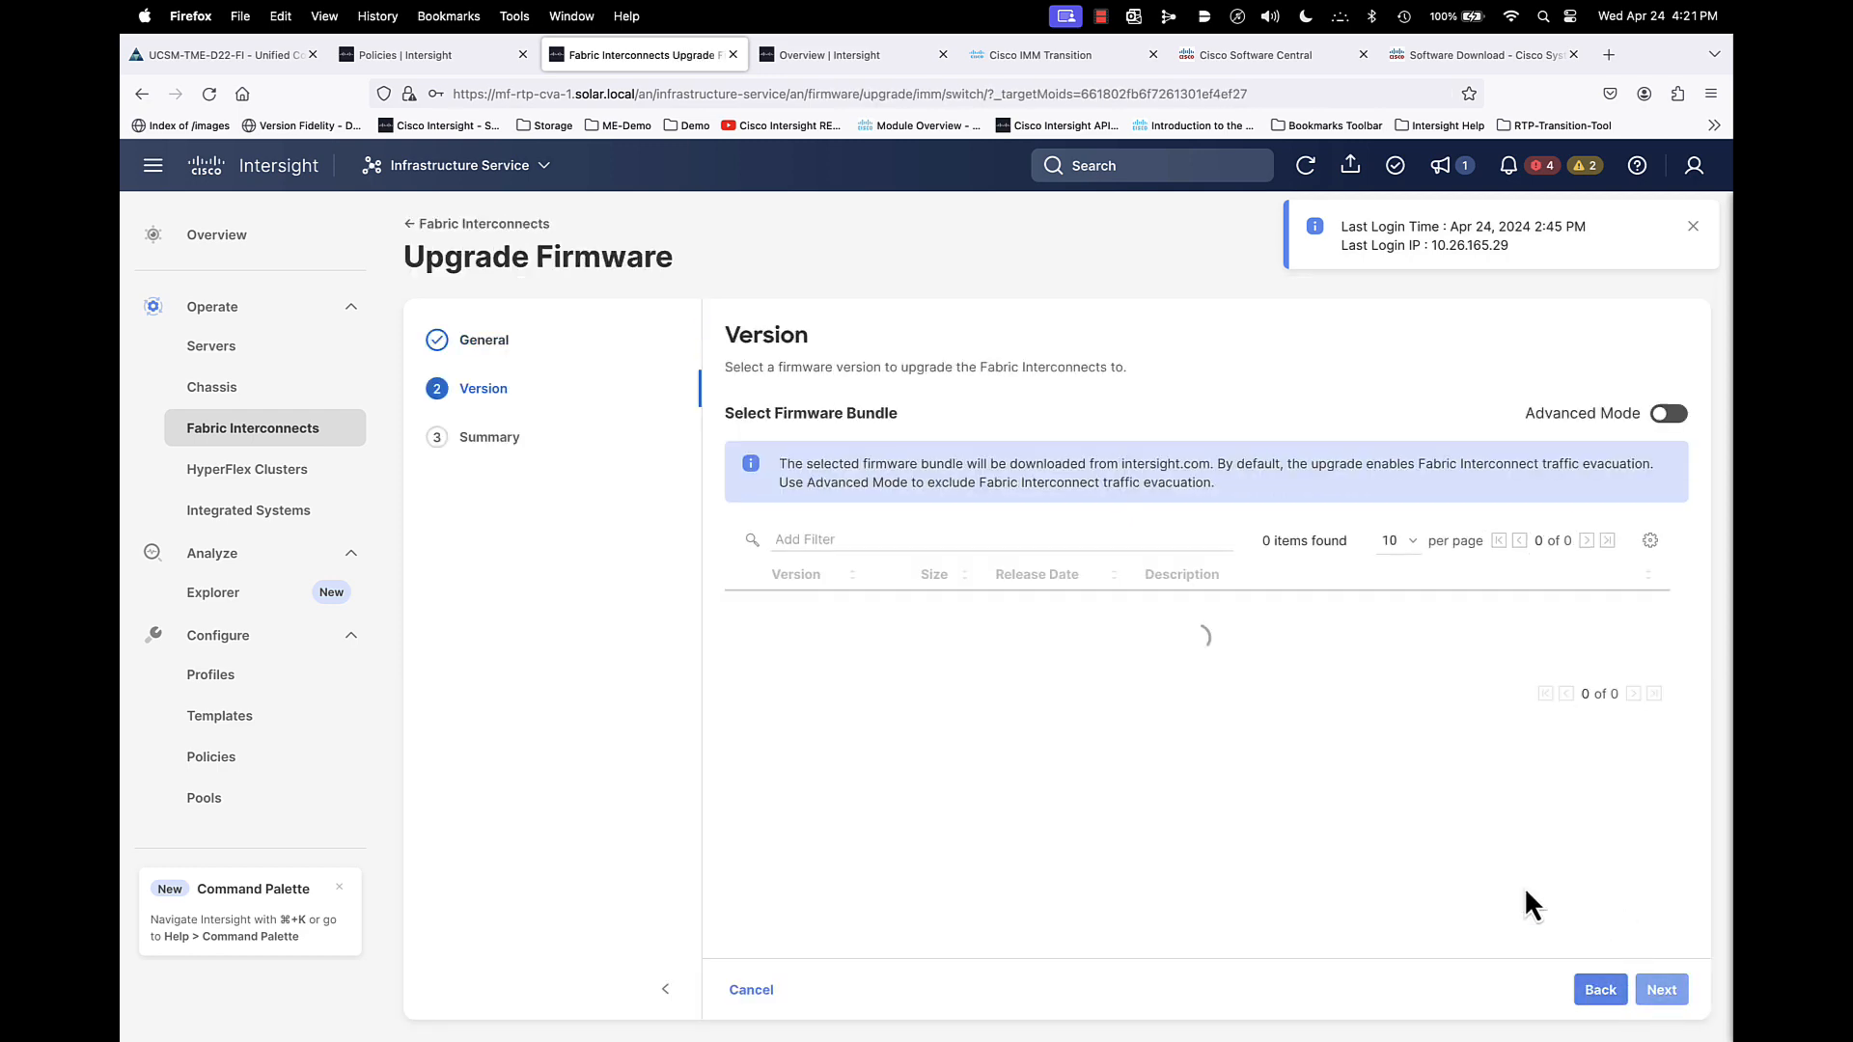
left_click(743, 608)
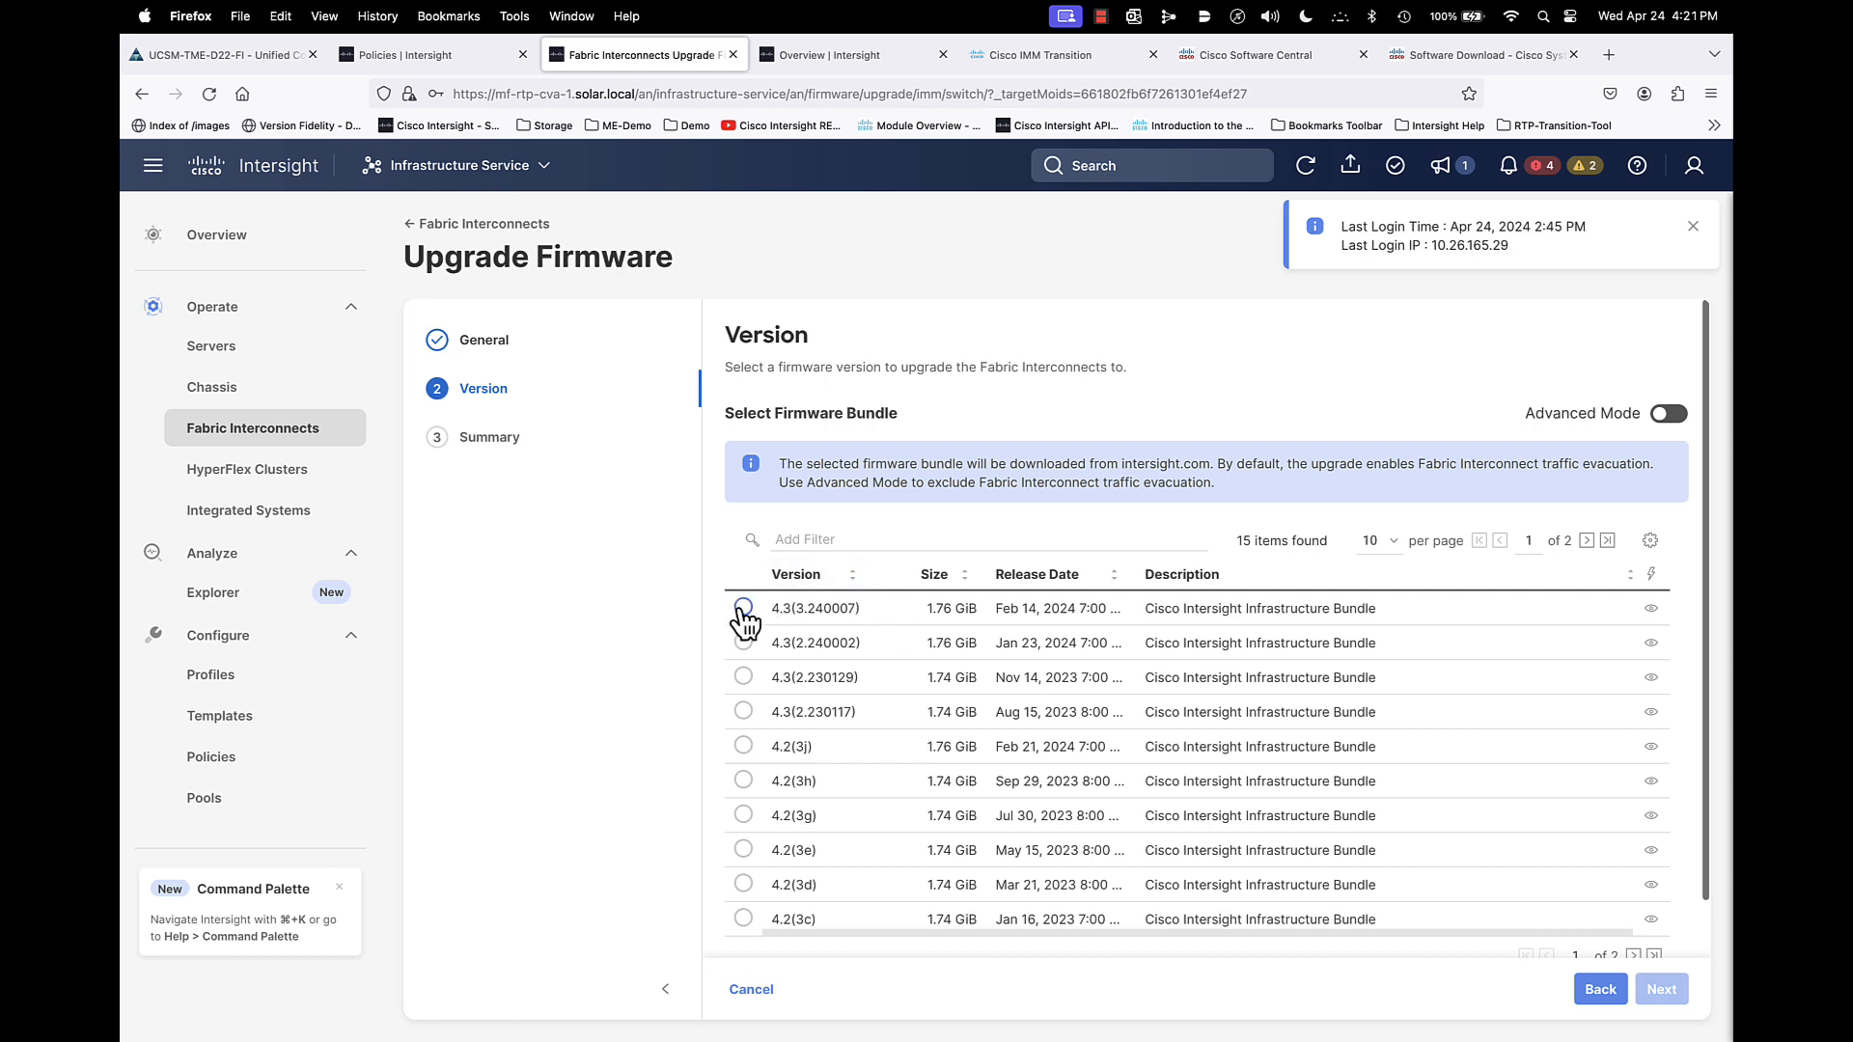
left_click(1641, 986)
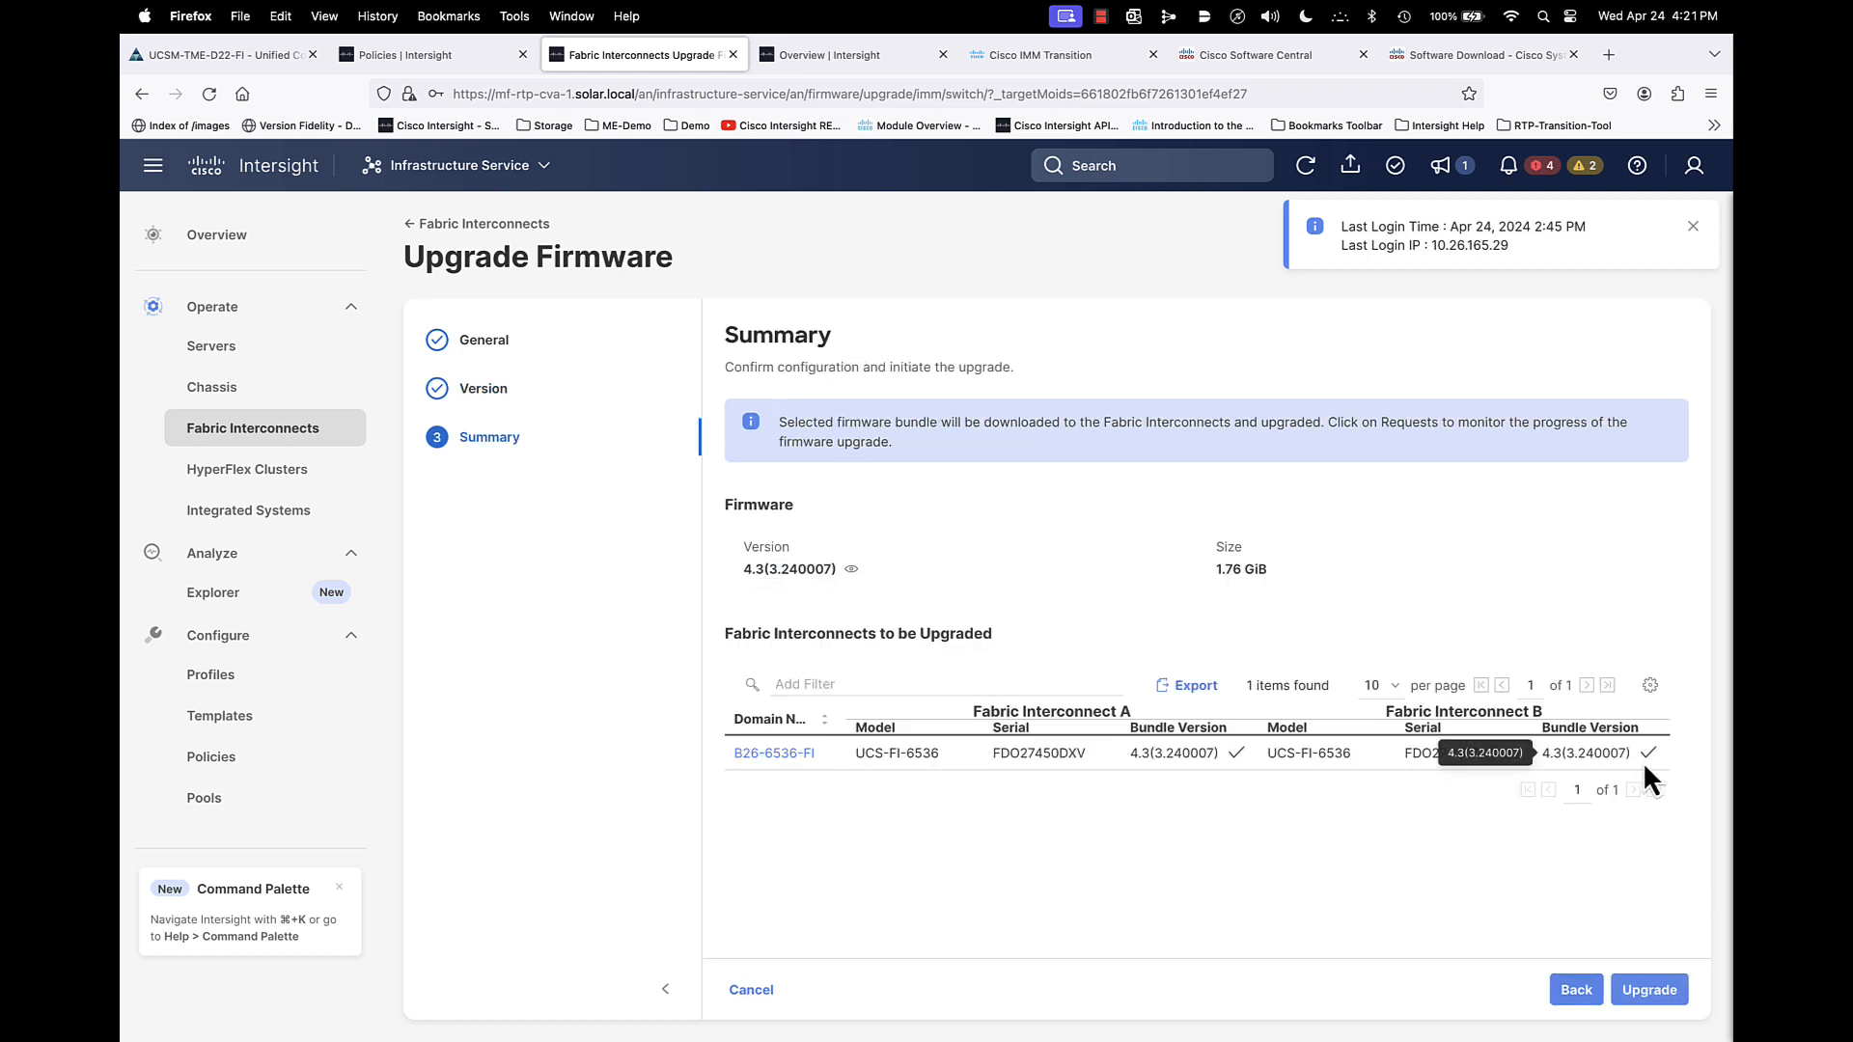
mouse_move(1649, 754)
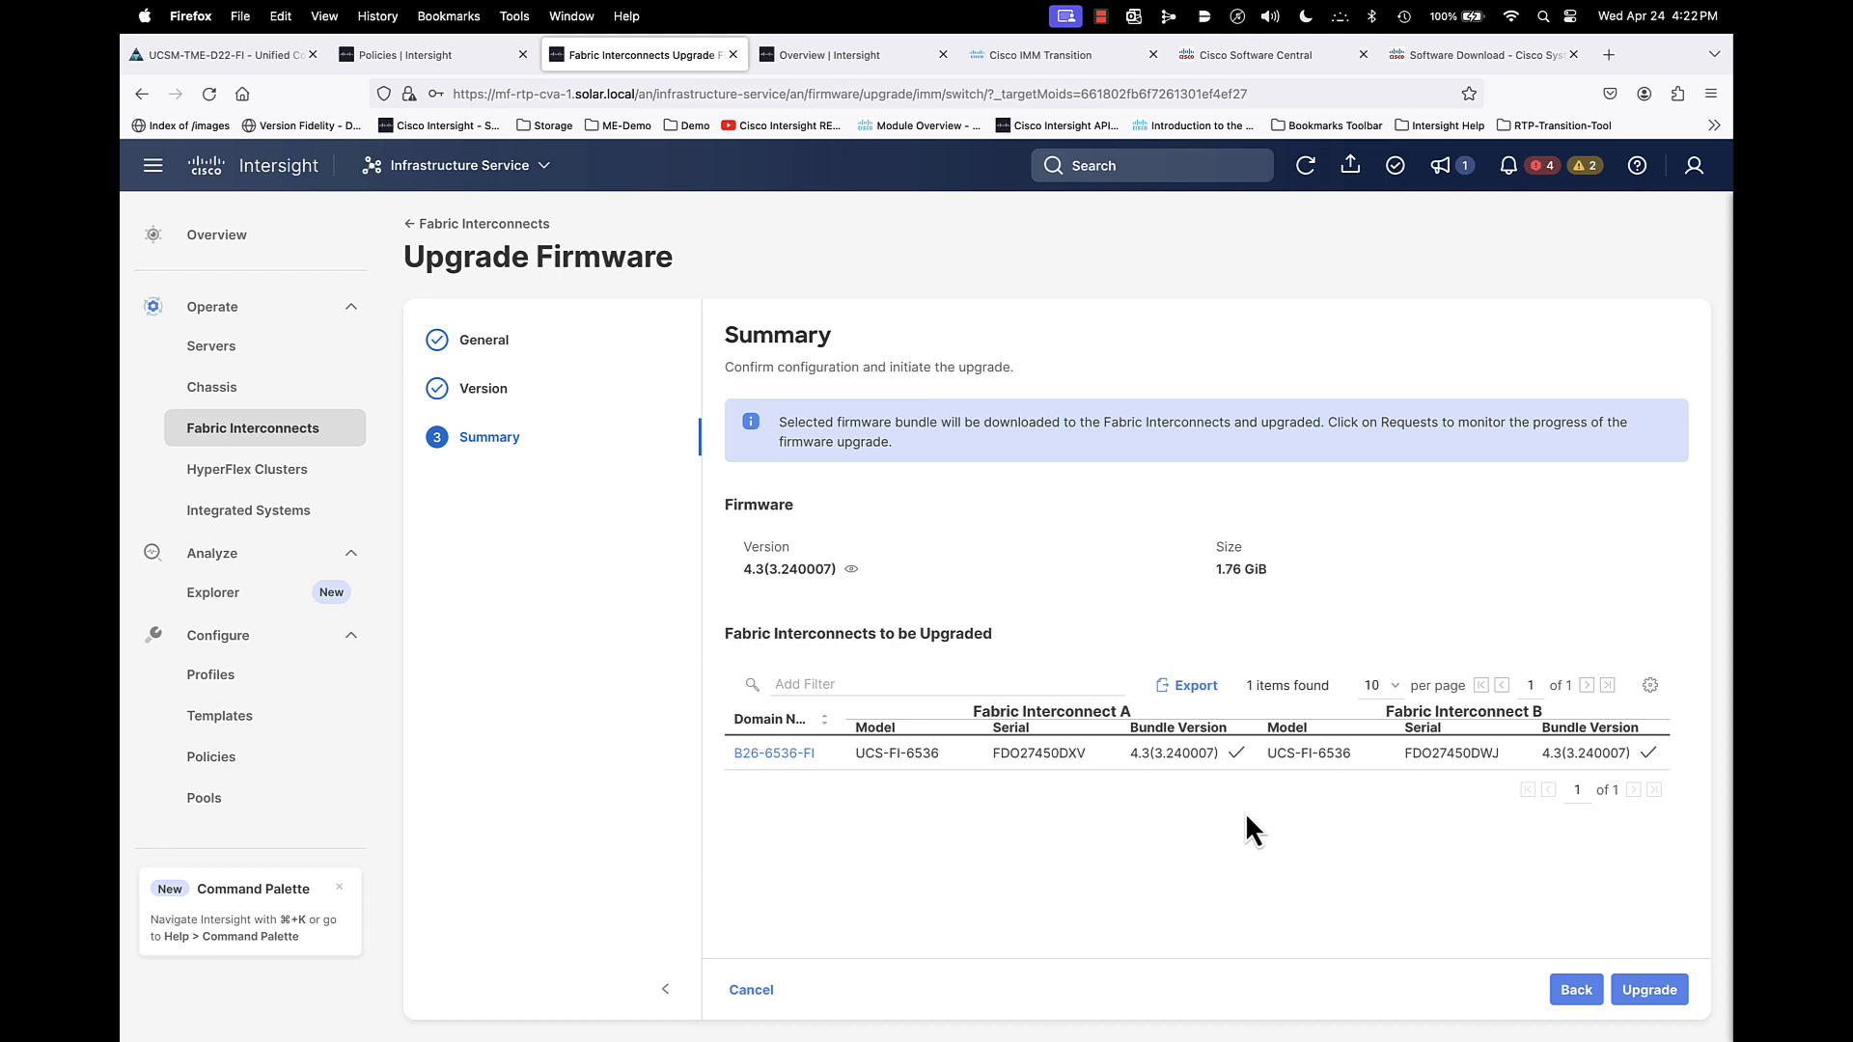
left_click(751, 992)
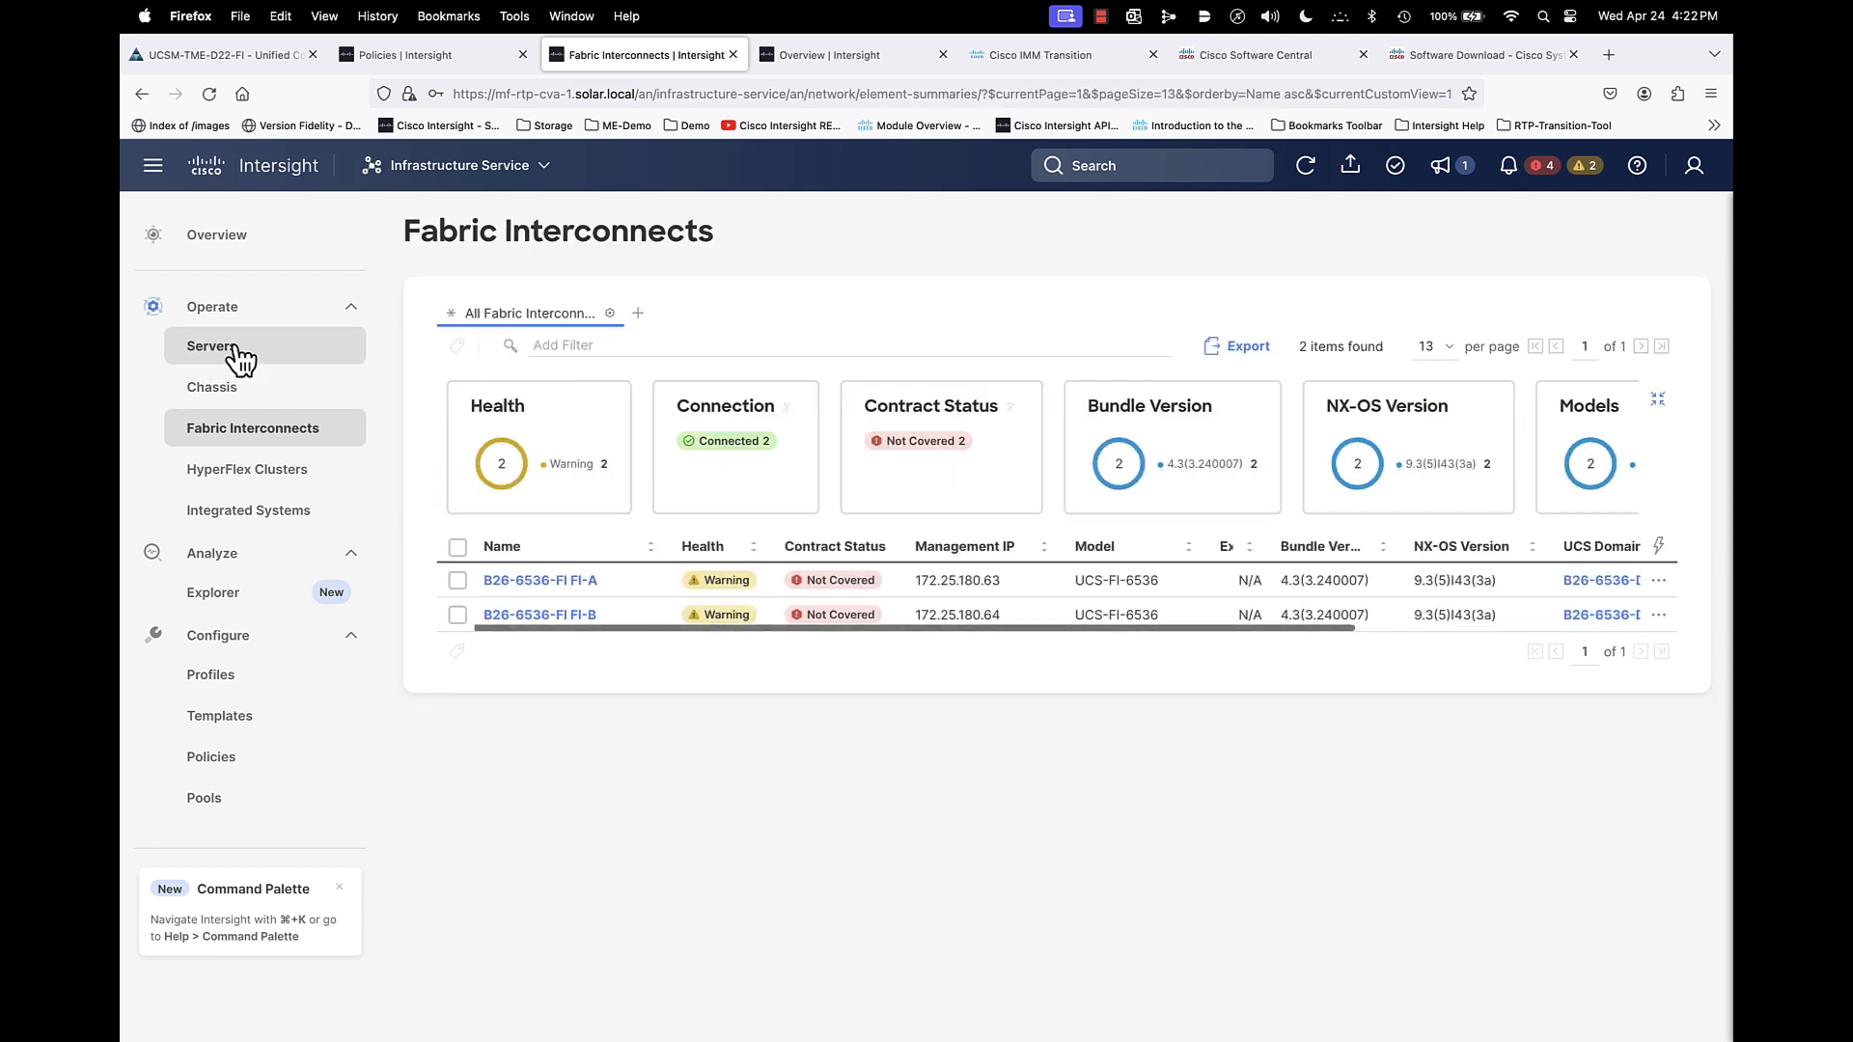
- Walk through a firmware upgrade of server B26-6536-FI-1-1 to bundle 5.2(1.240010) up to the summary page
left_click(232, 348)
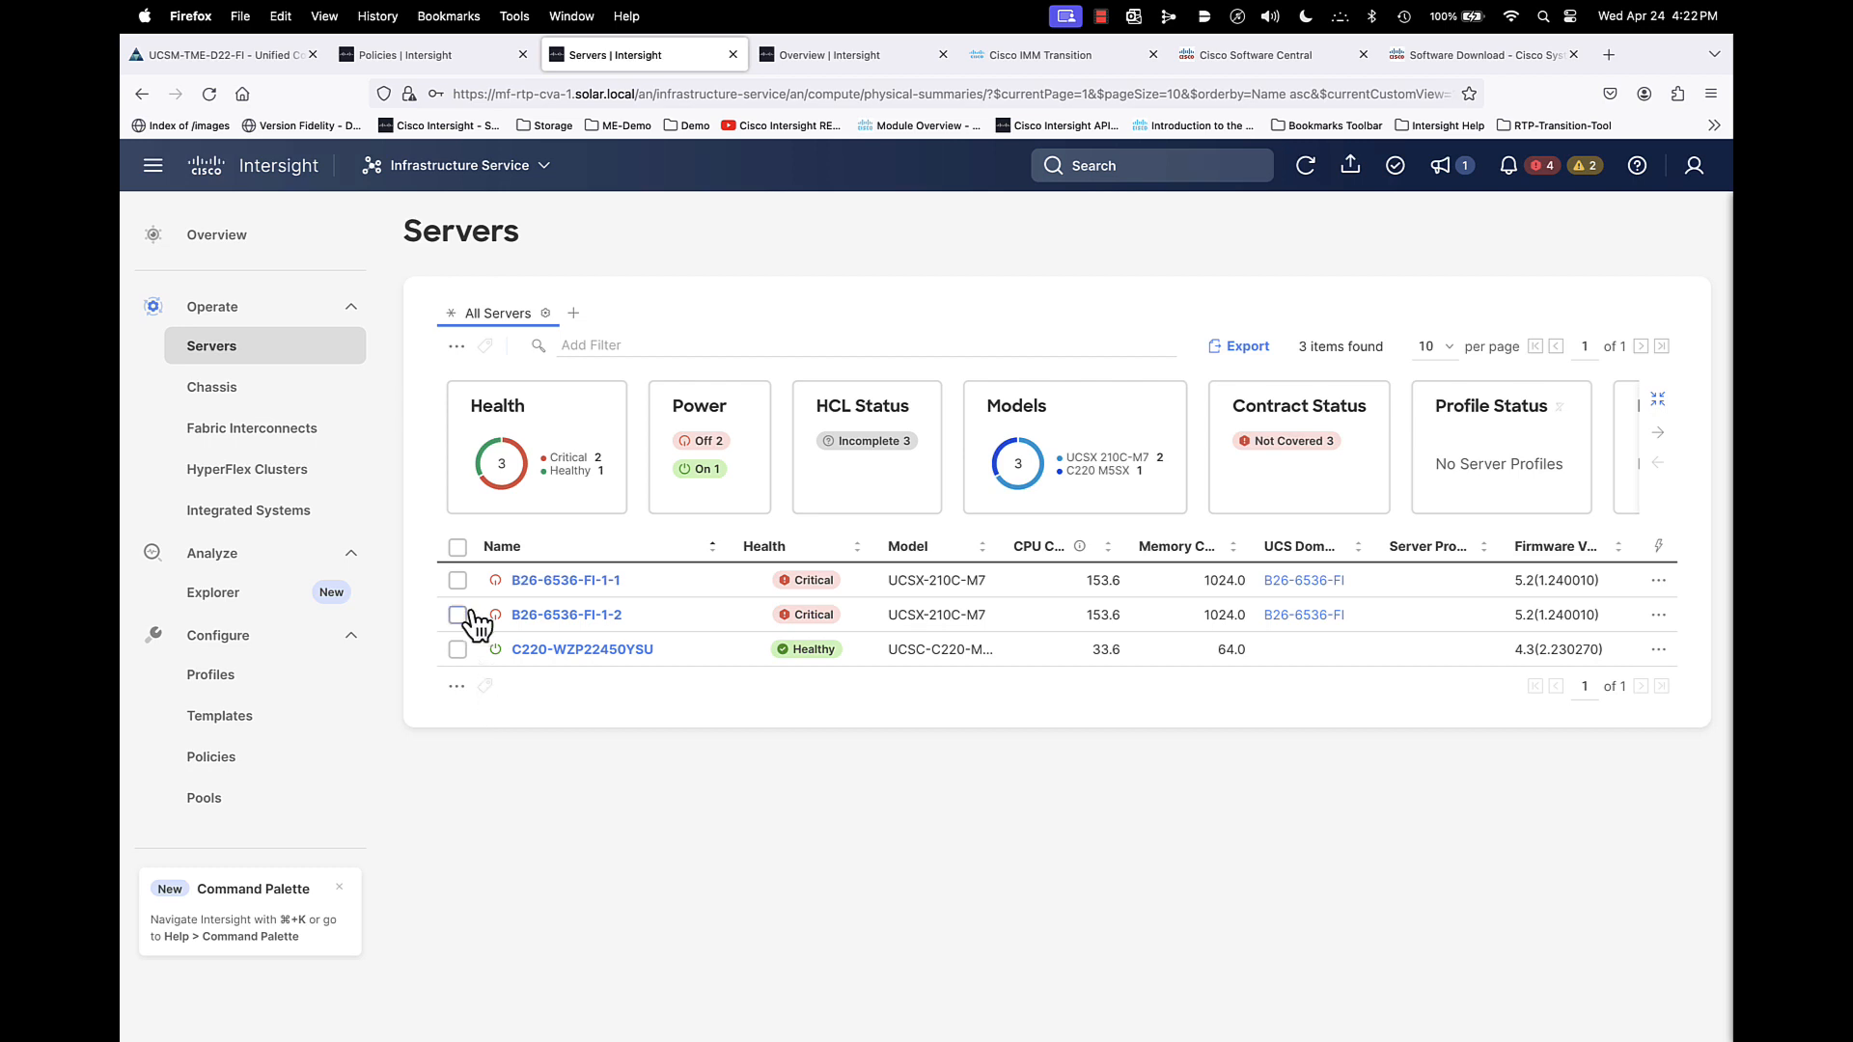
left_click(458, 580)
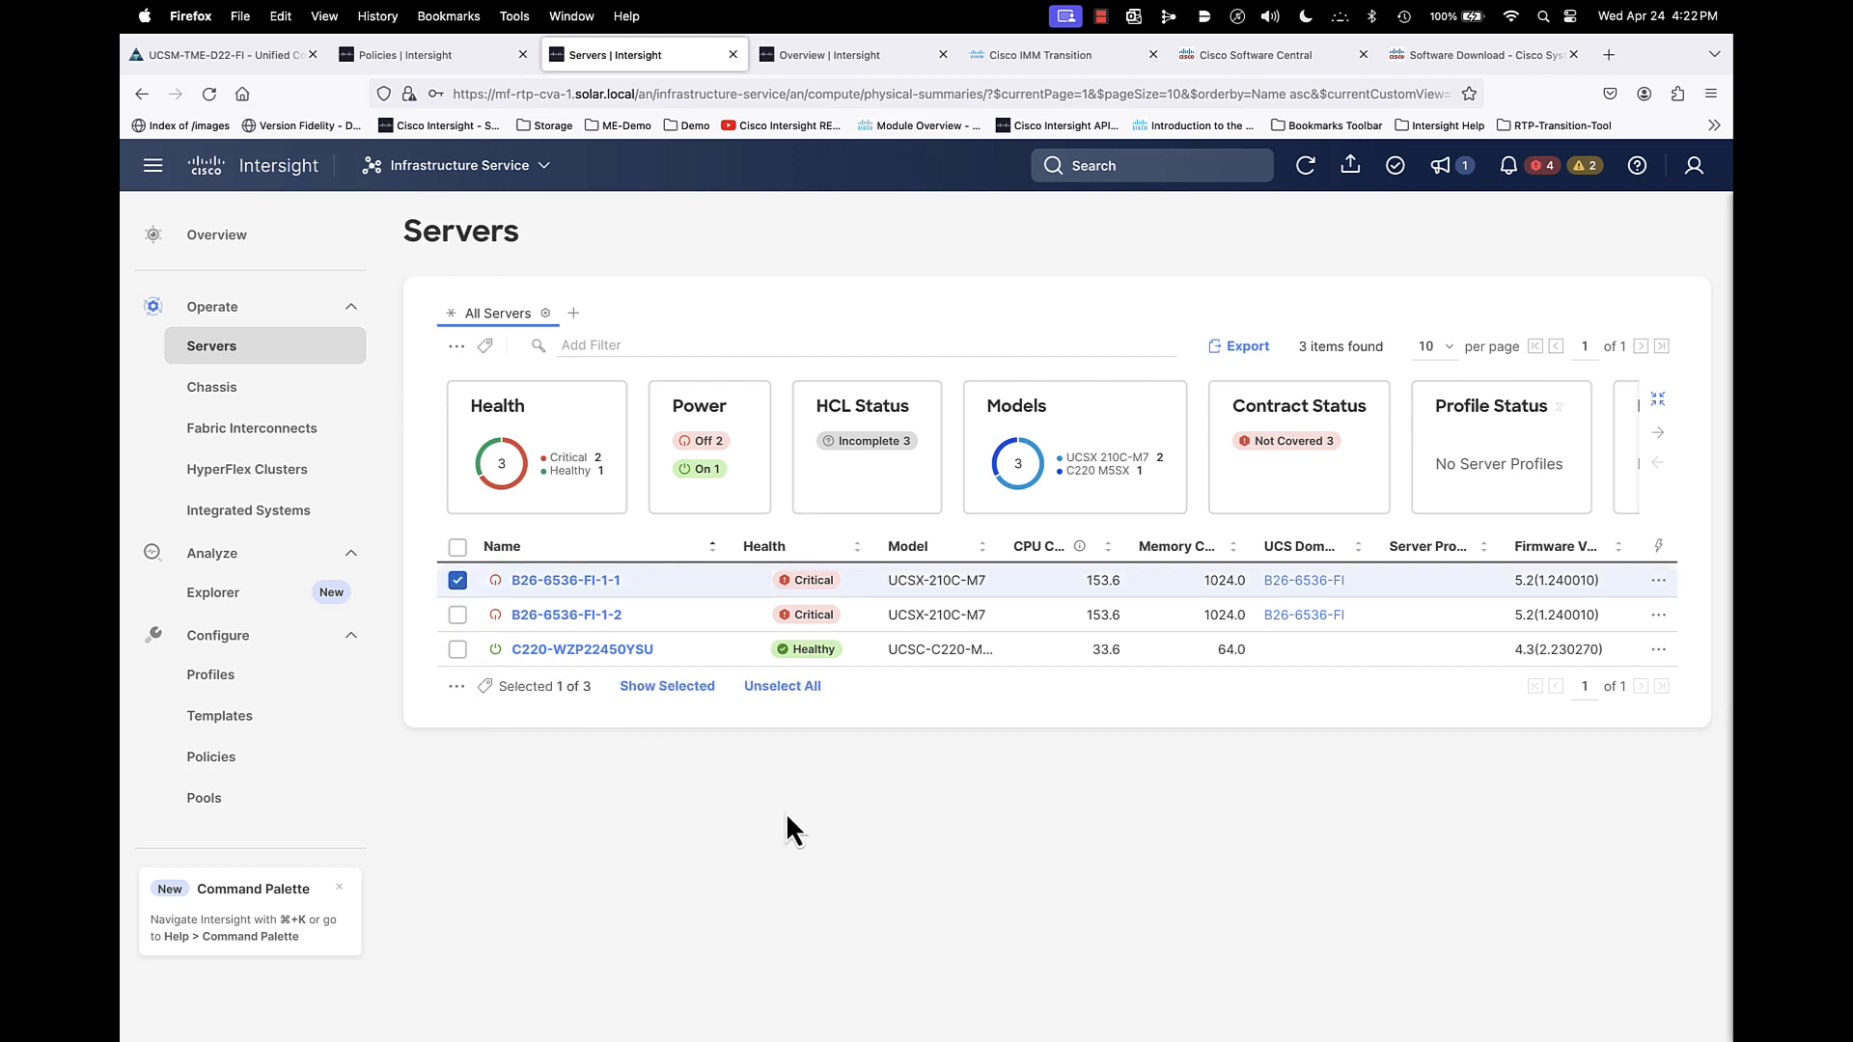
left_click(1658, 582)
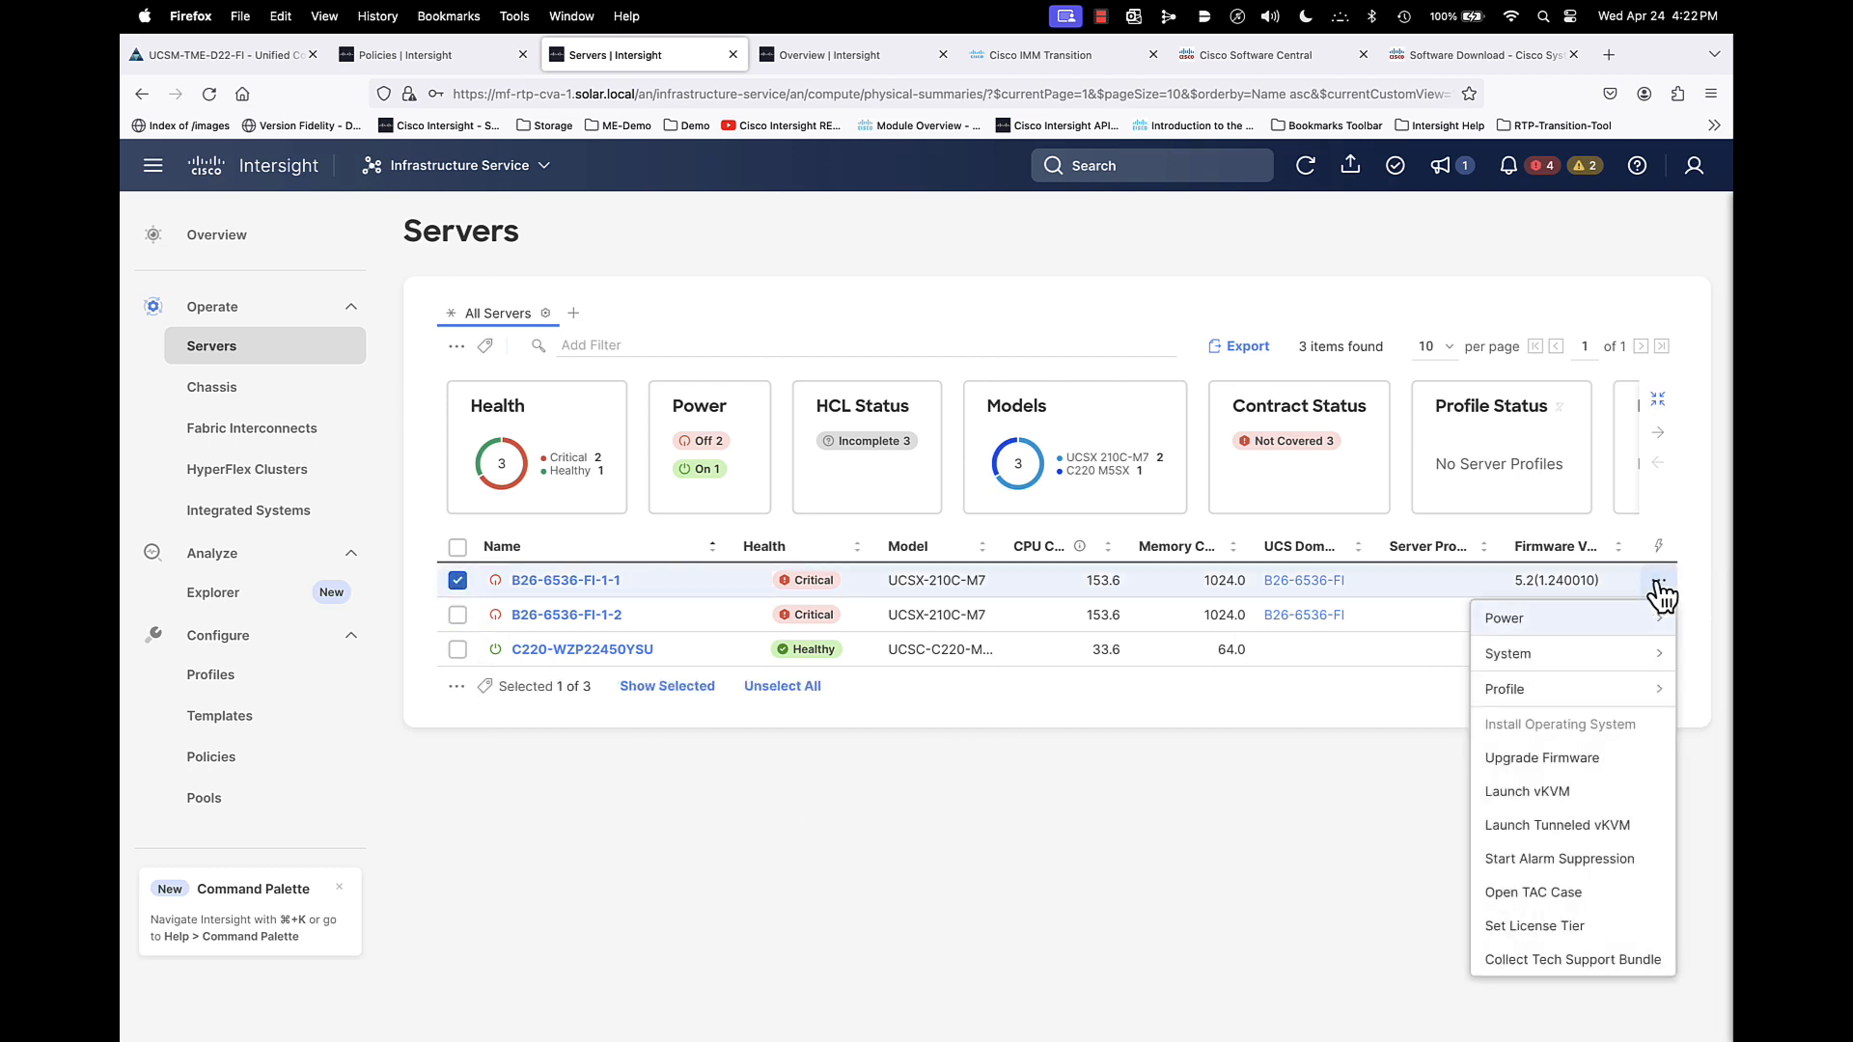
left_click(1543, 759)
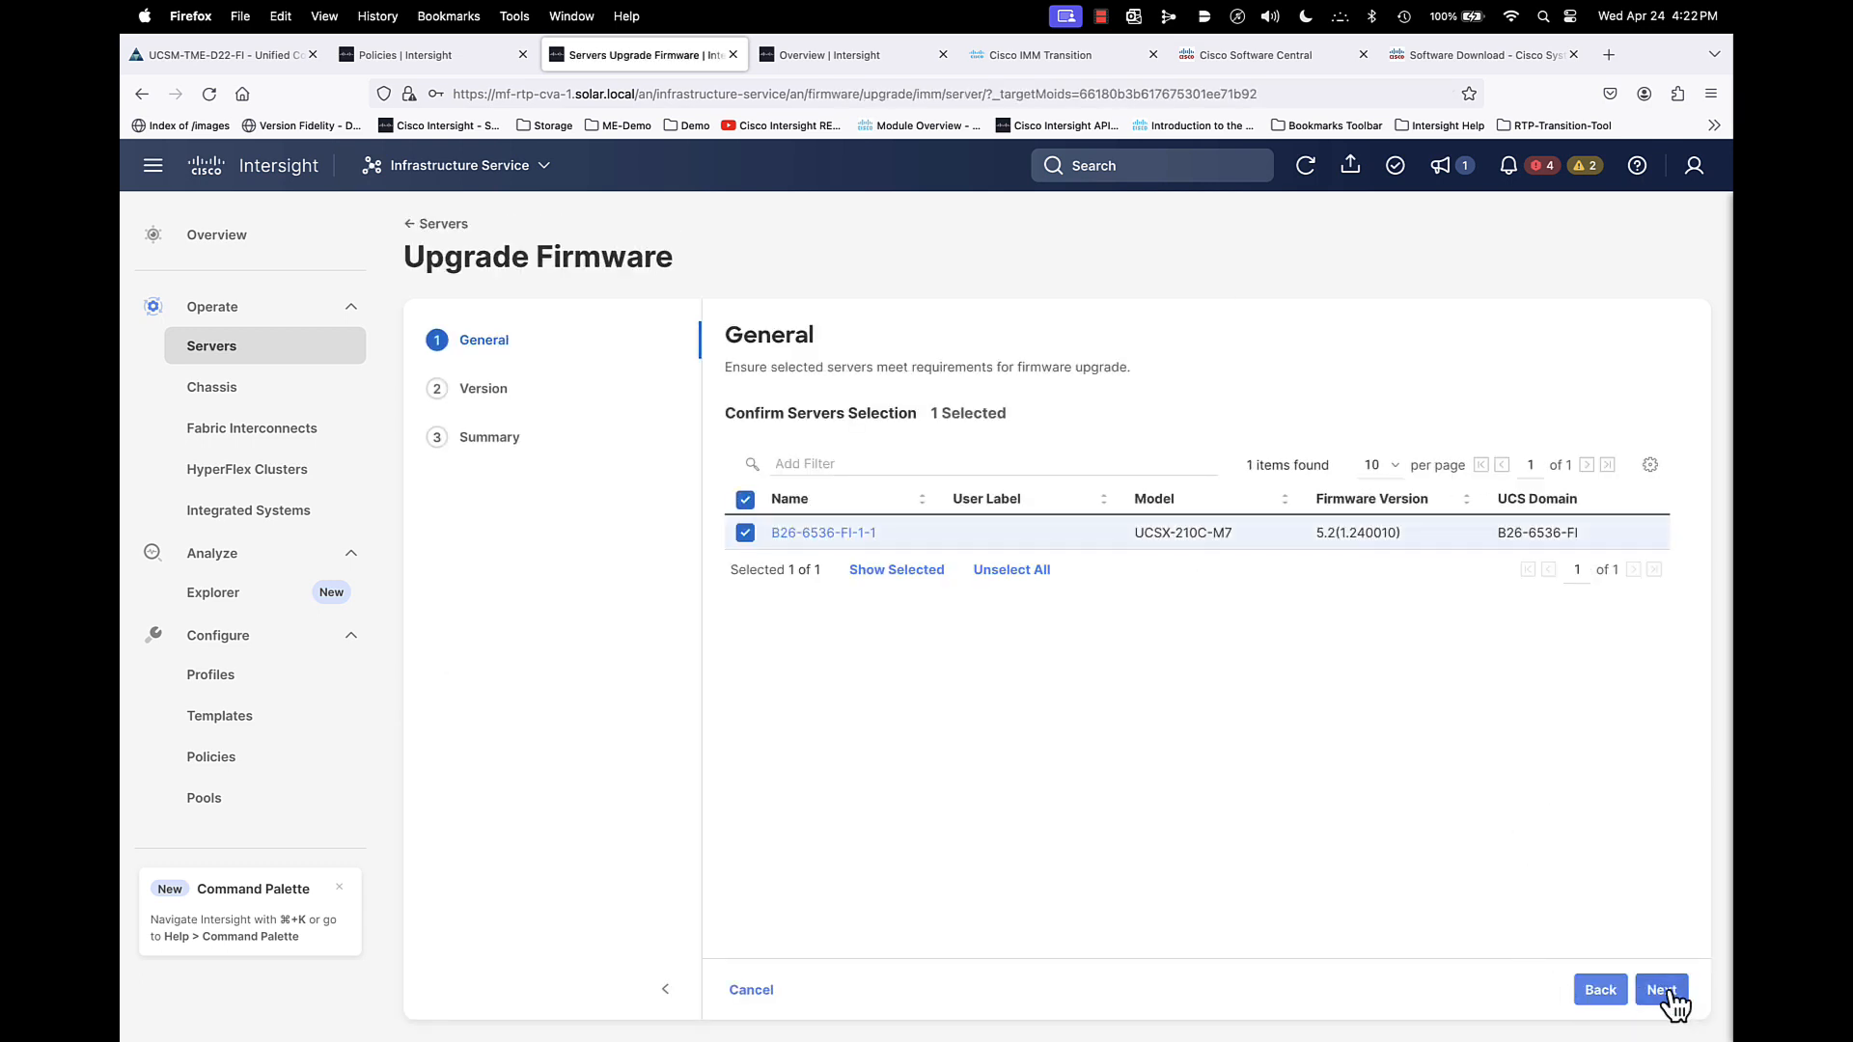
left_click(1668, 993)
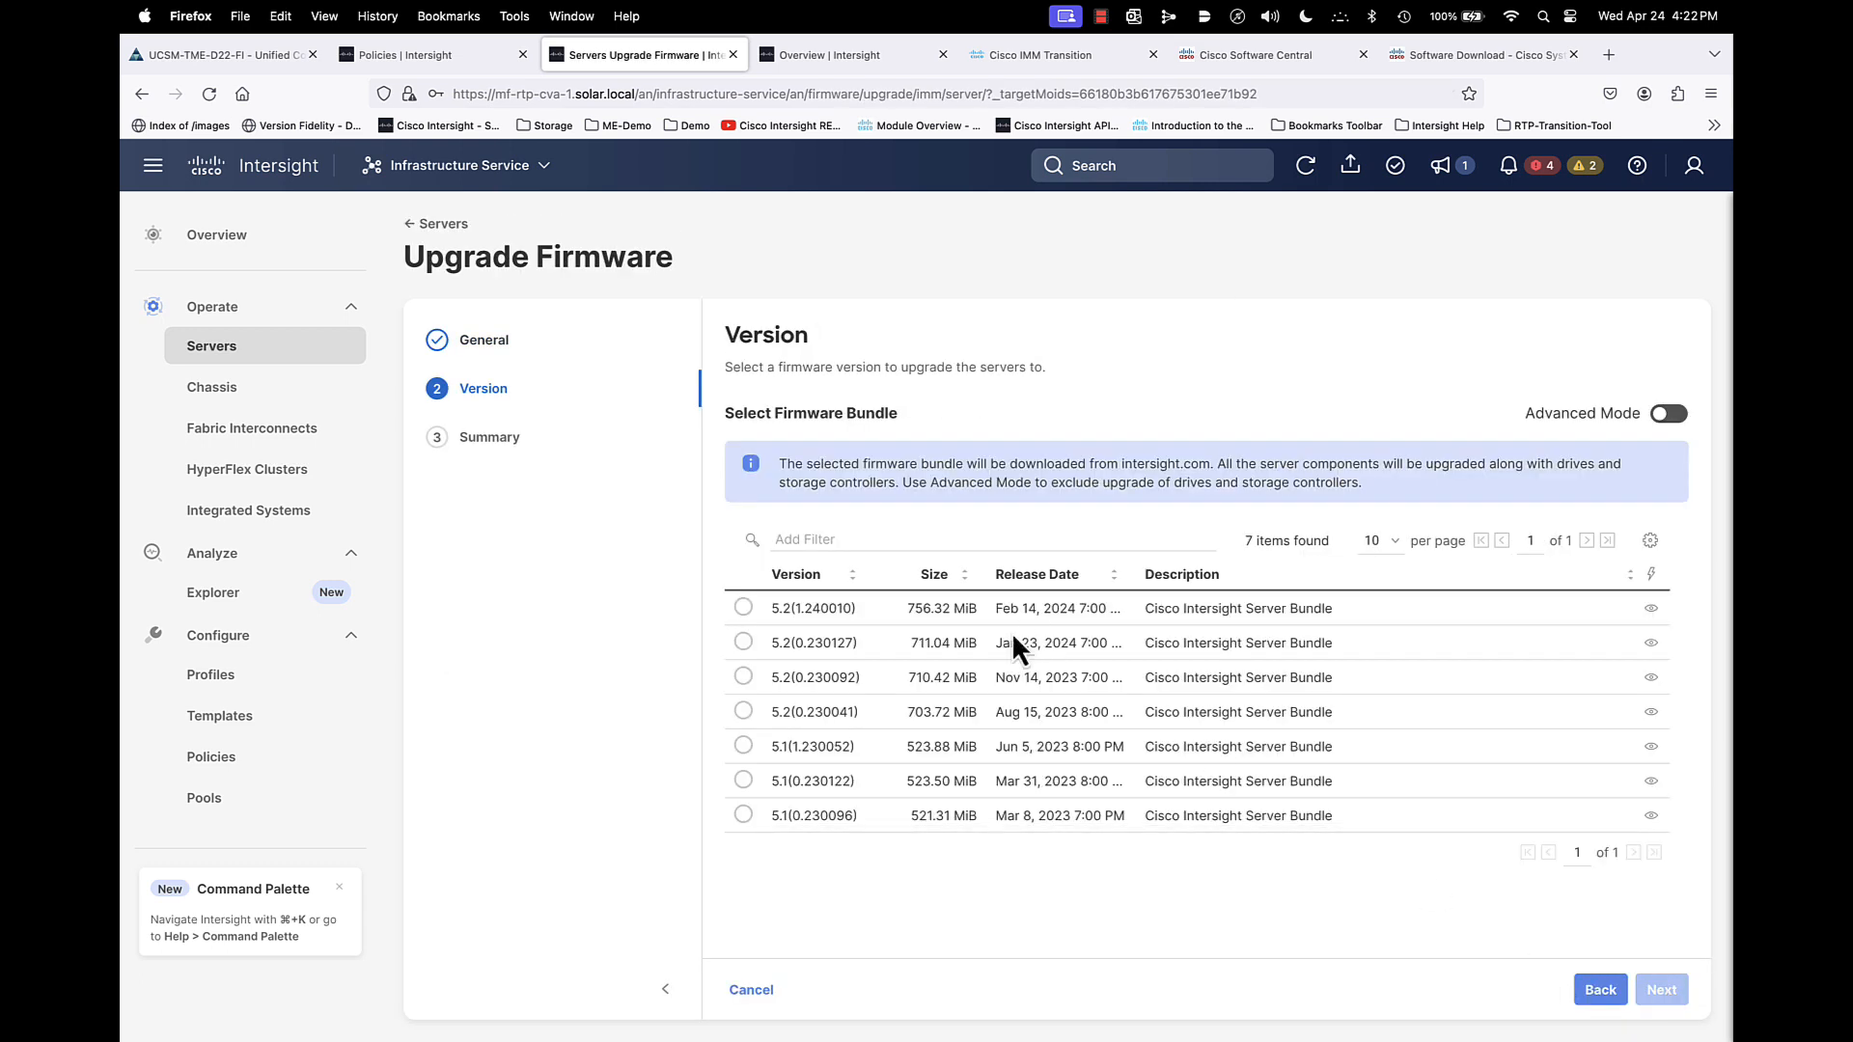
left_click(743, 607)
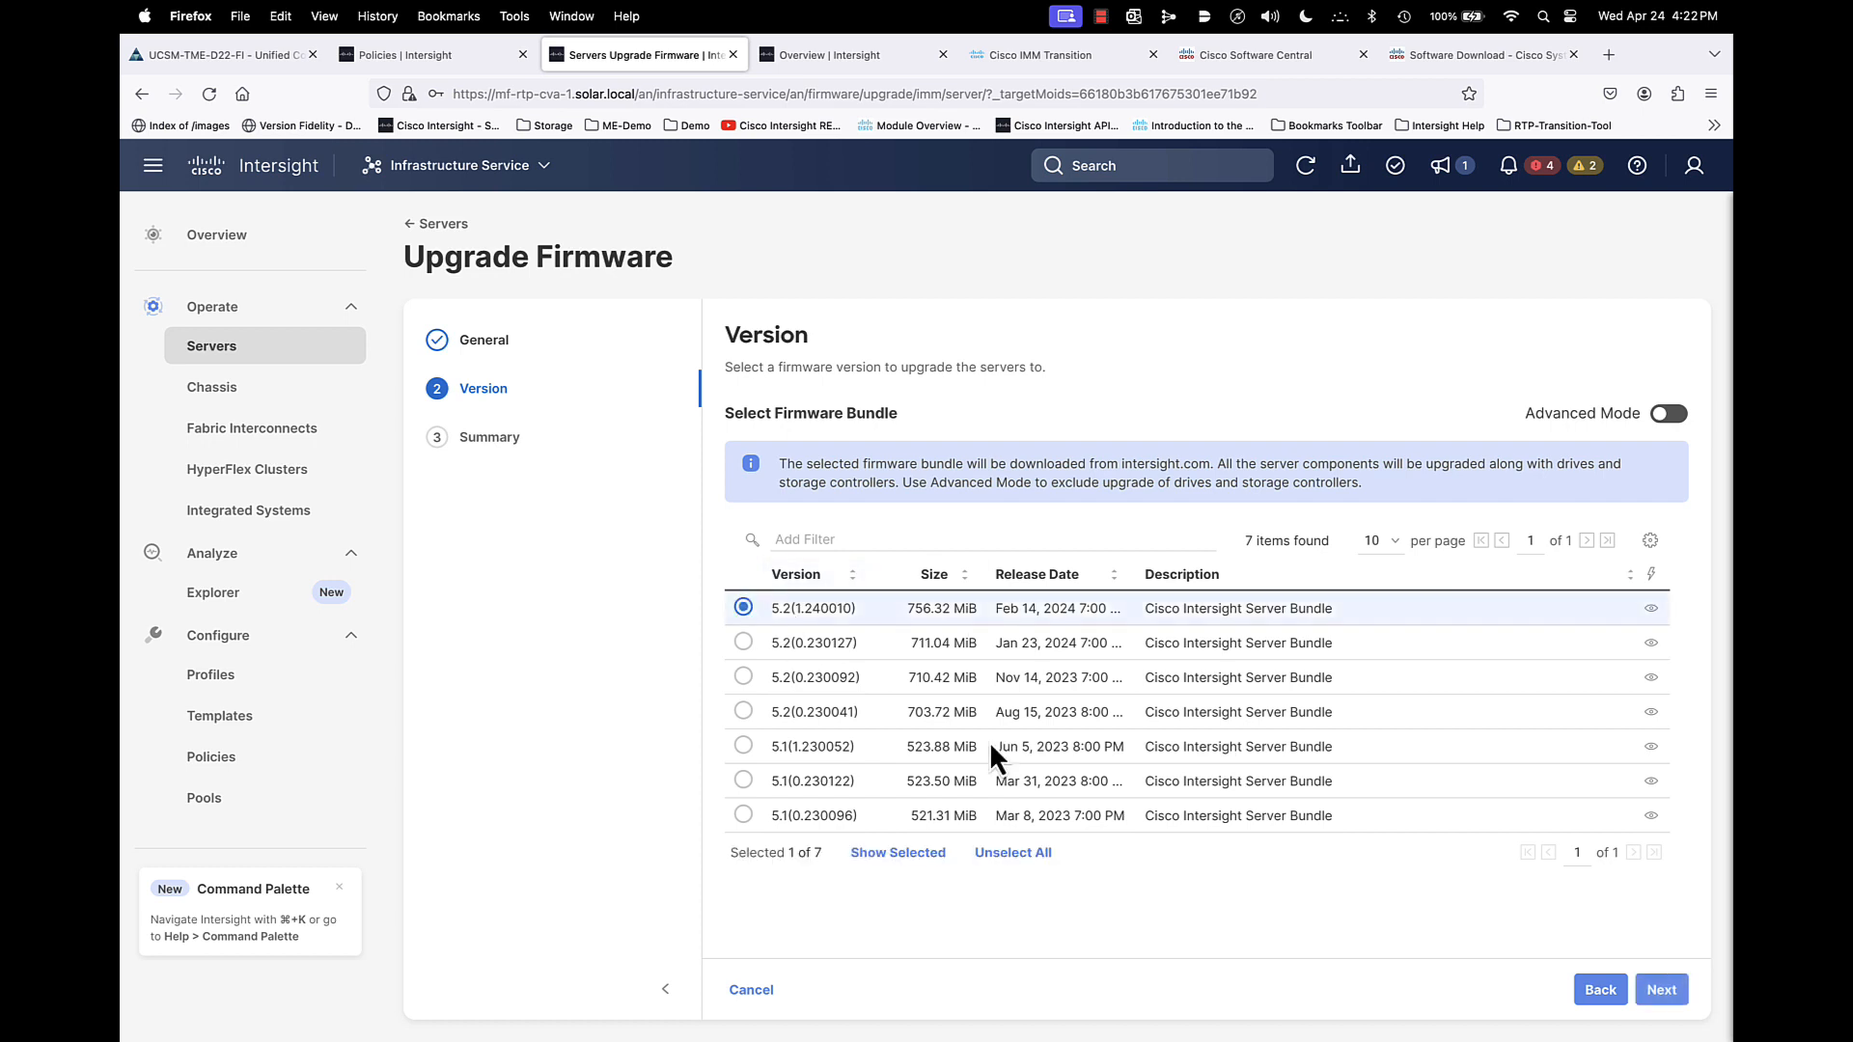
left_click(1662, 994)
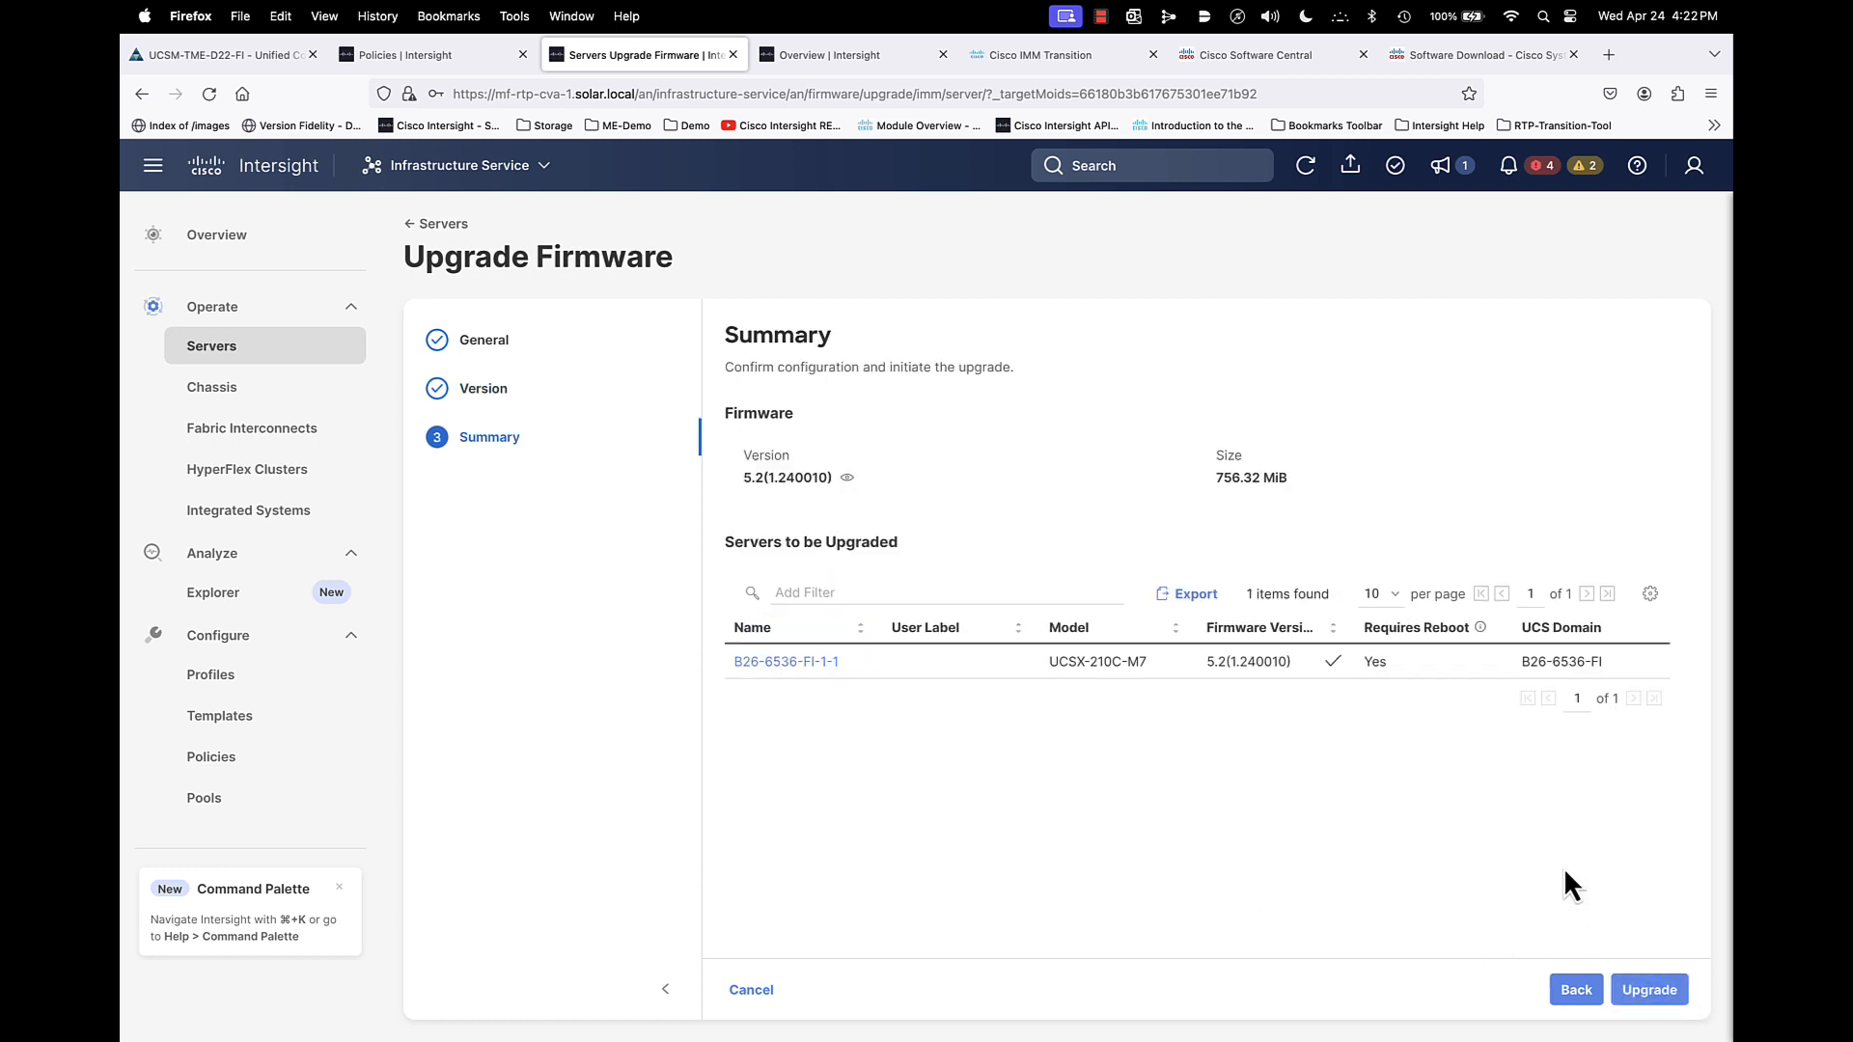
mouse_move(1334, 661)
- Switch to the System service and open the Software Repository's firmware links
left_click(485, 170)
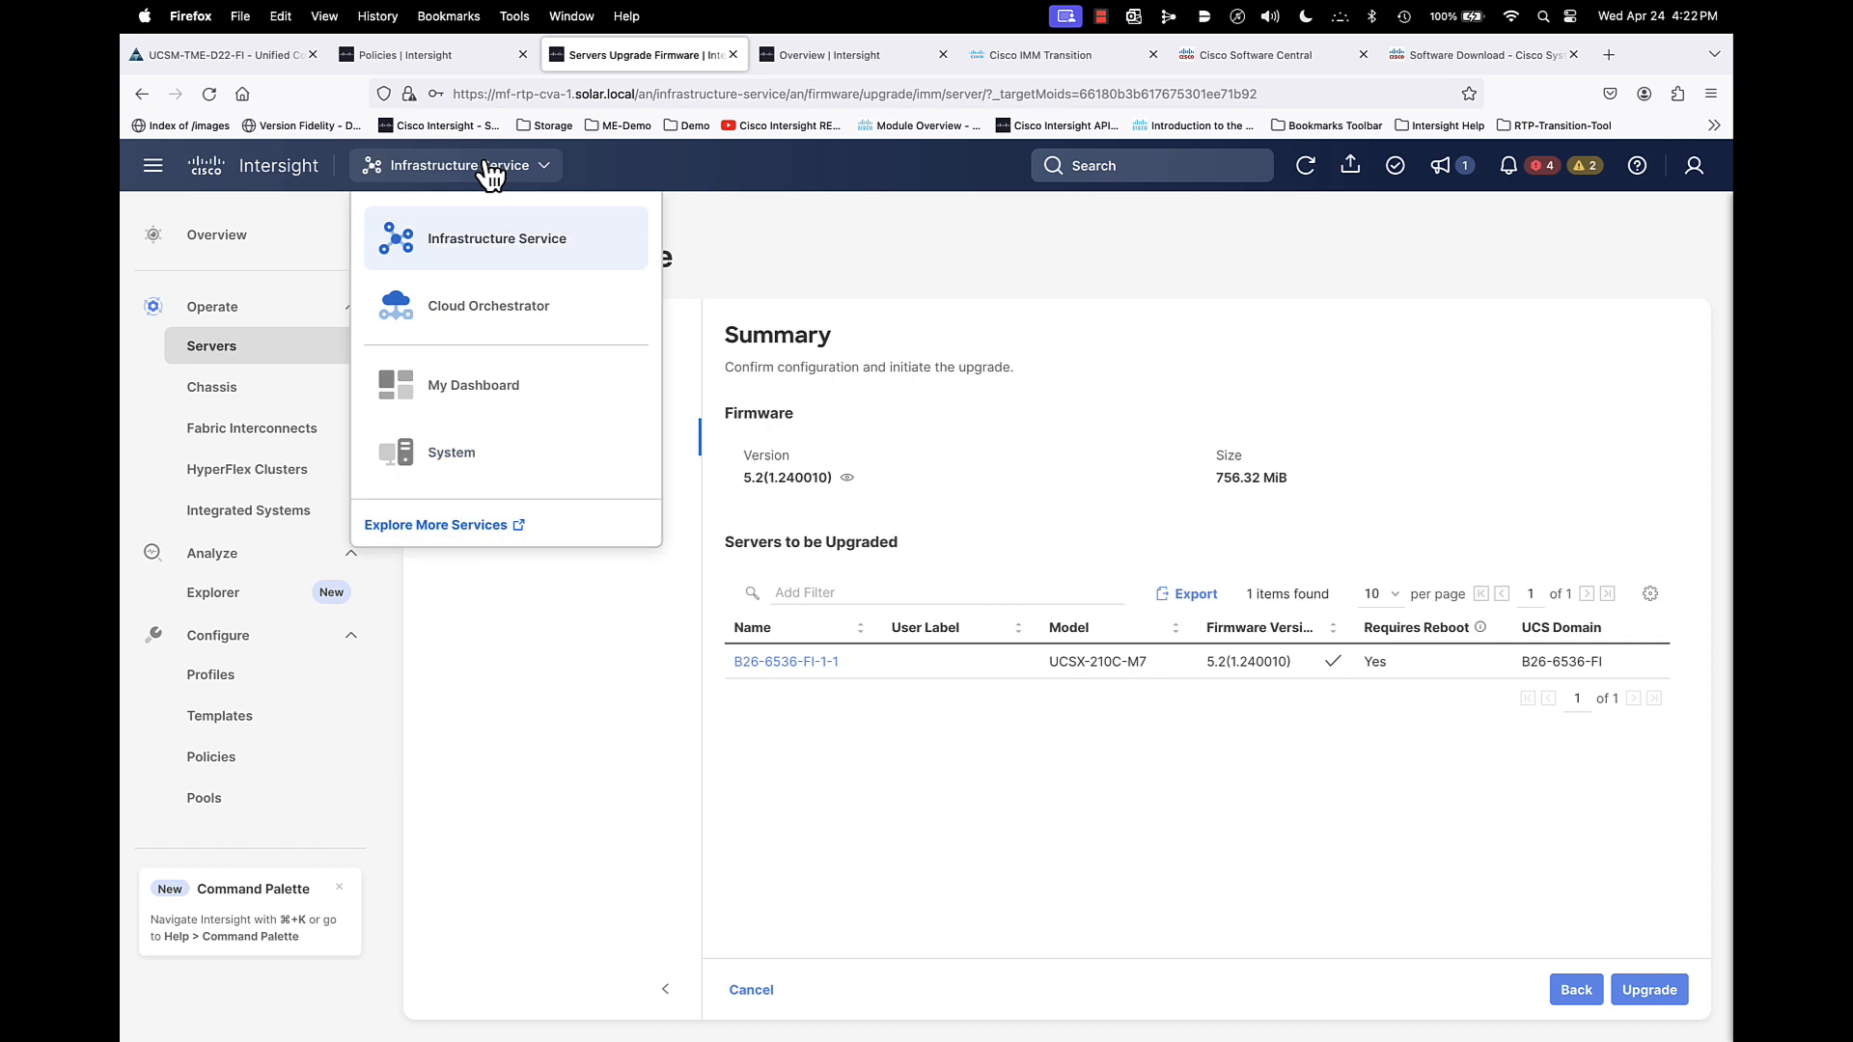
left_click(459, 453)
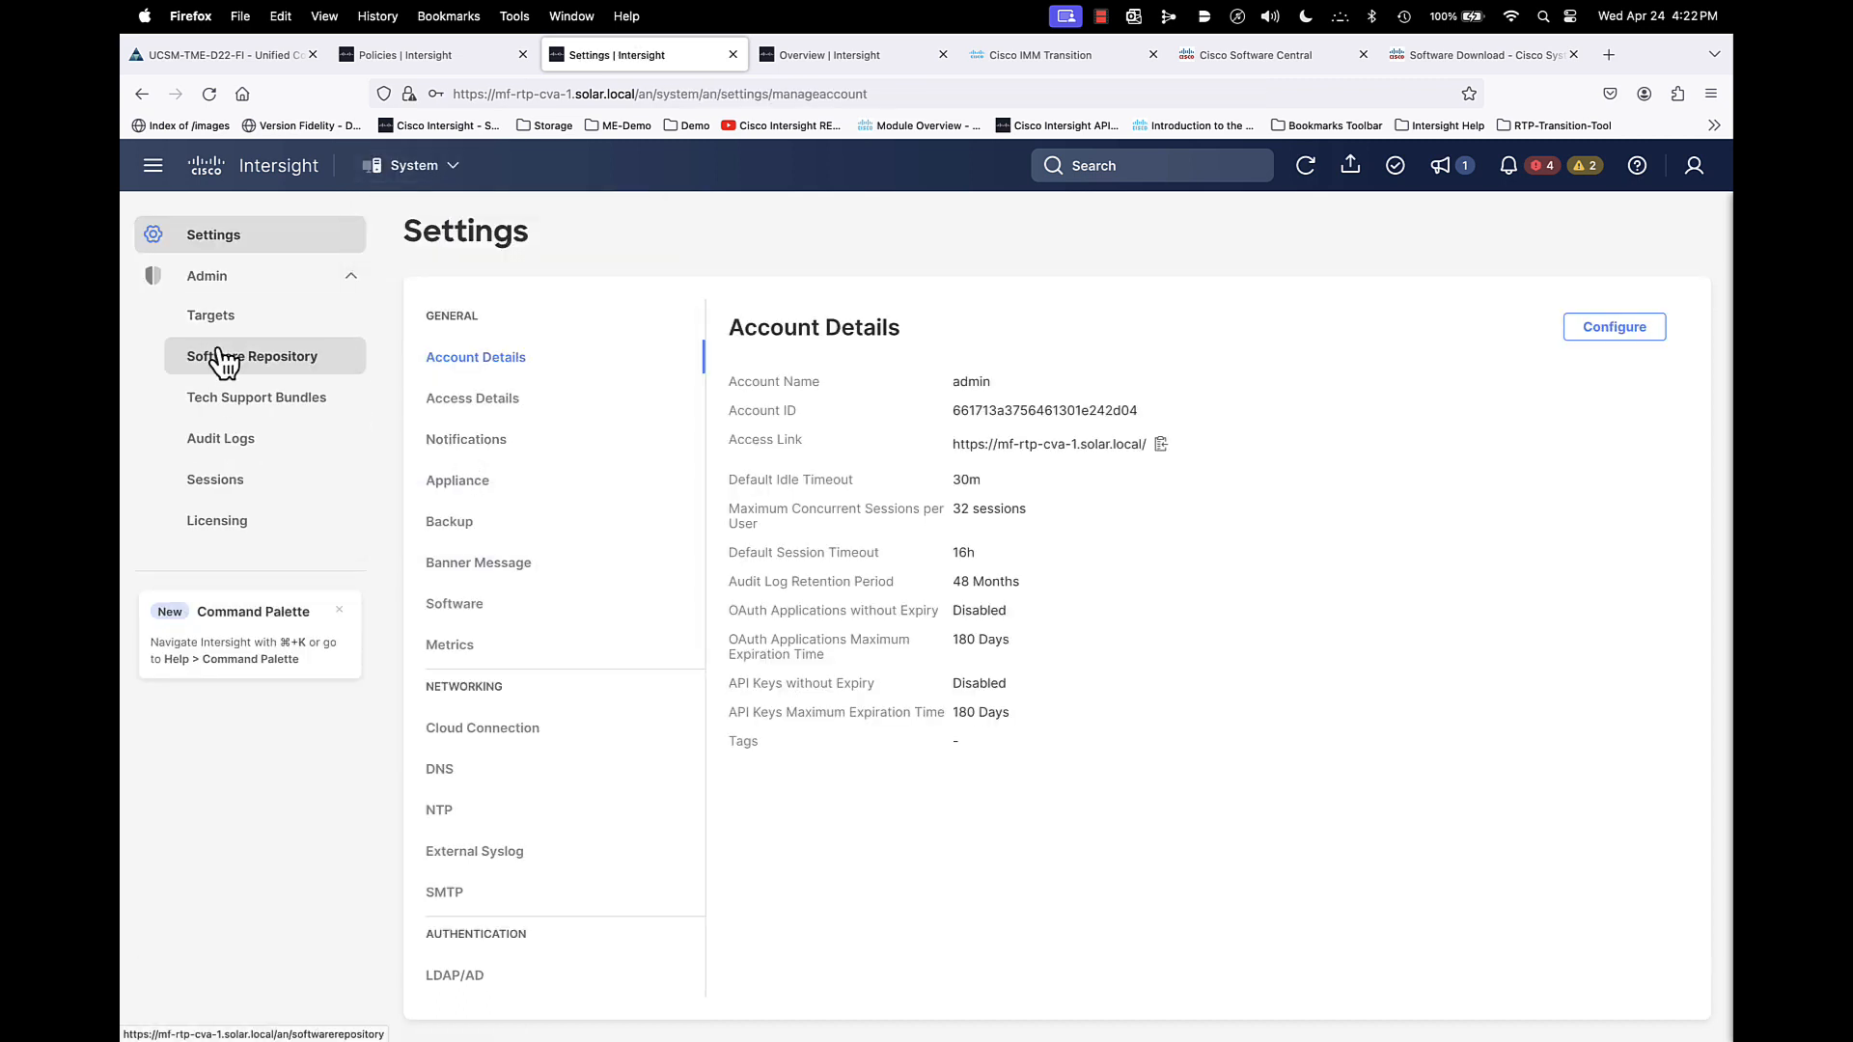
left_click(216, 359)
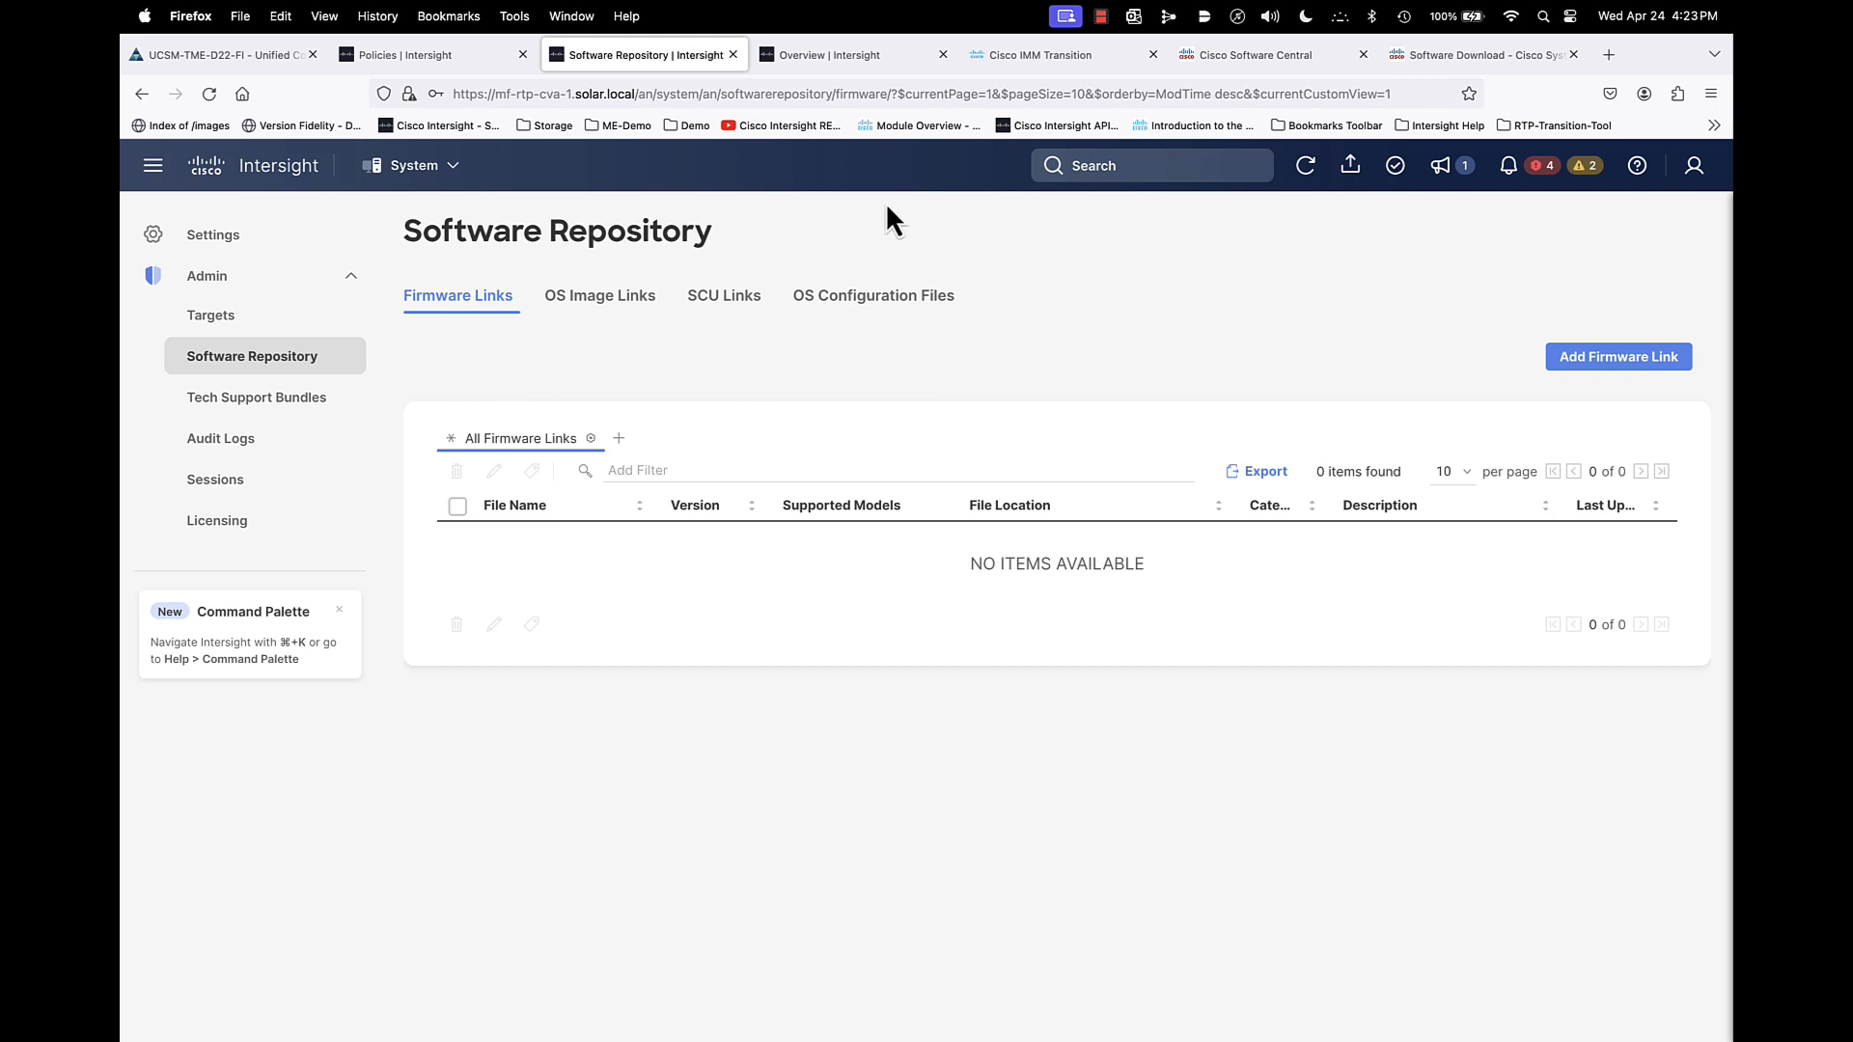
- Switch to the other appliance's Intersight tab and open its System settings
left_click(811, 58)
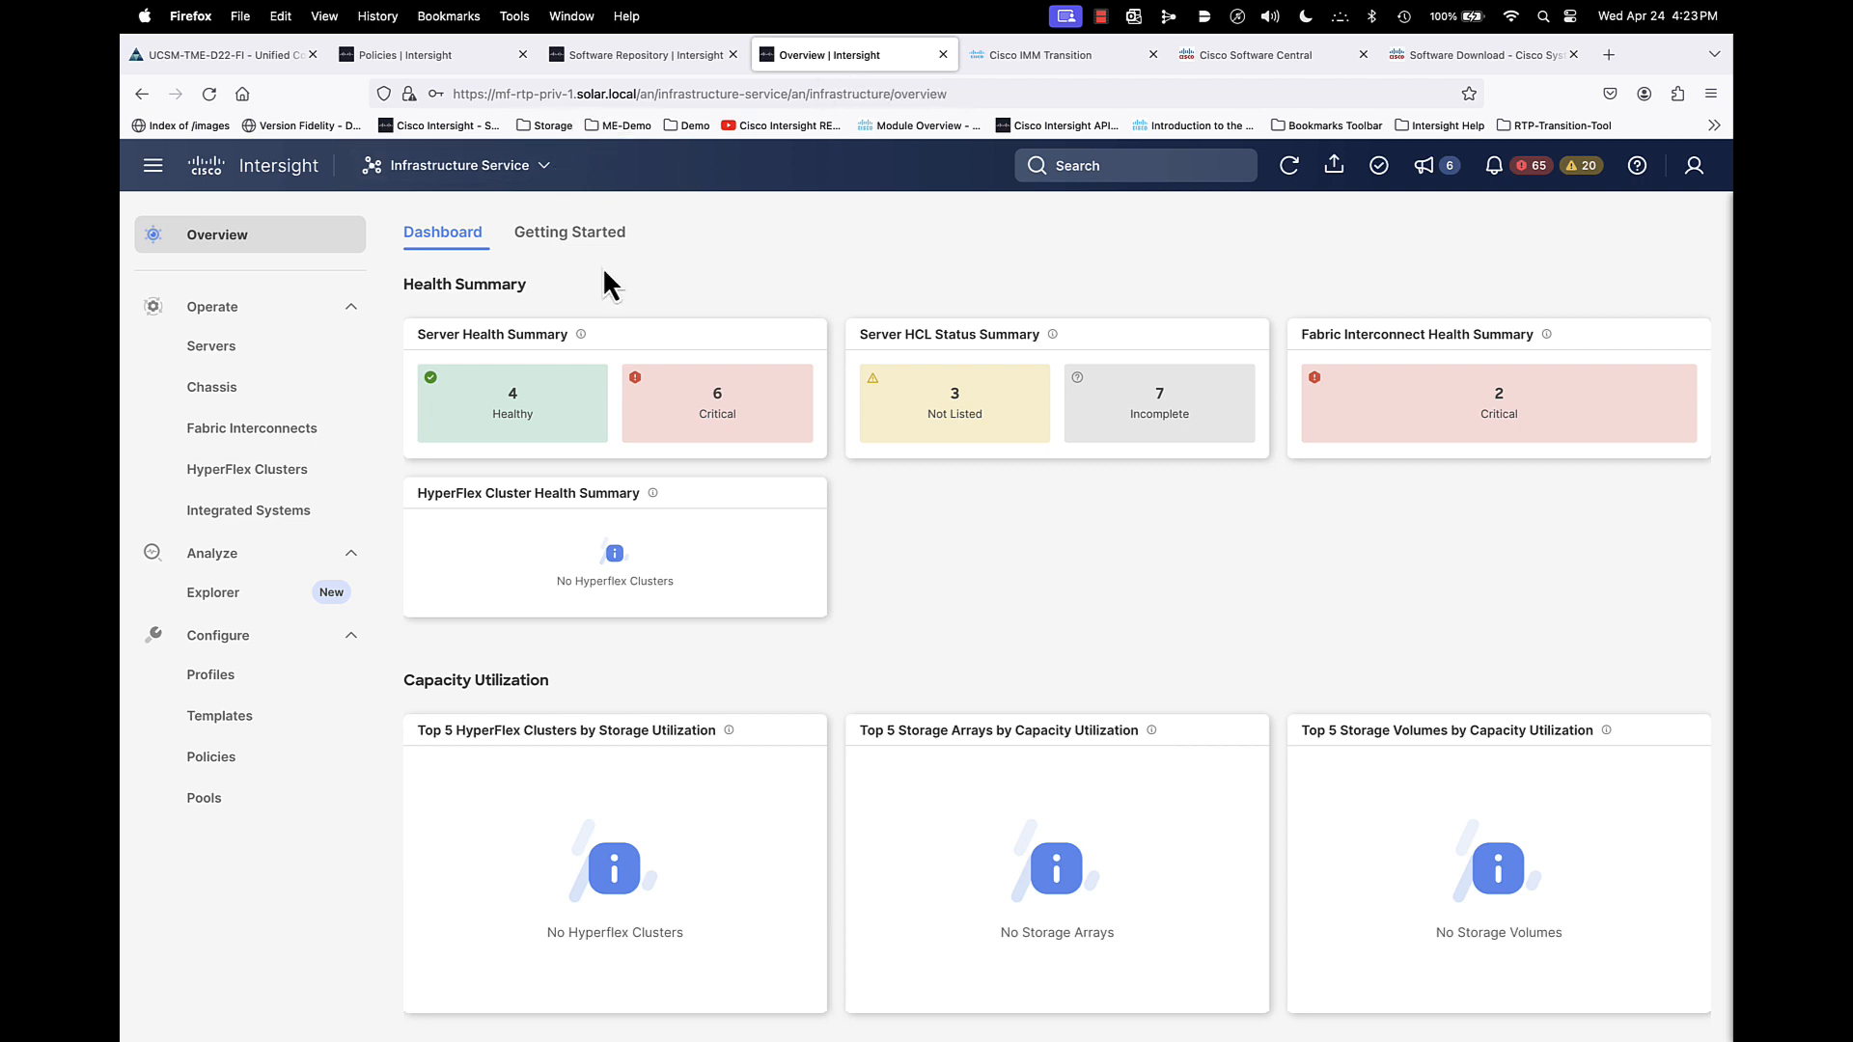
left_click(436, 168)
left_click(436, 451)
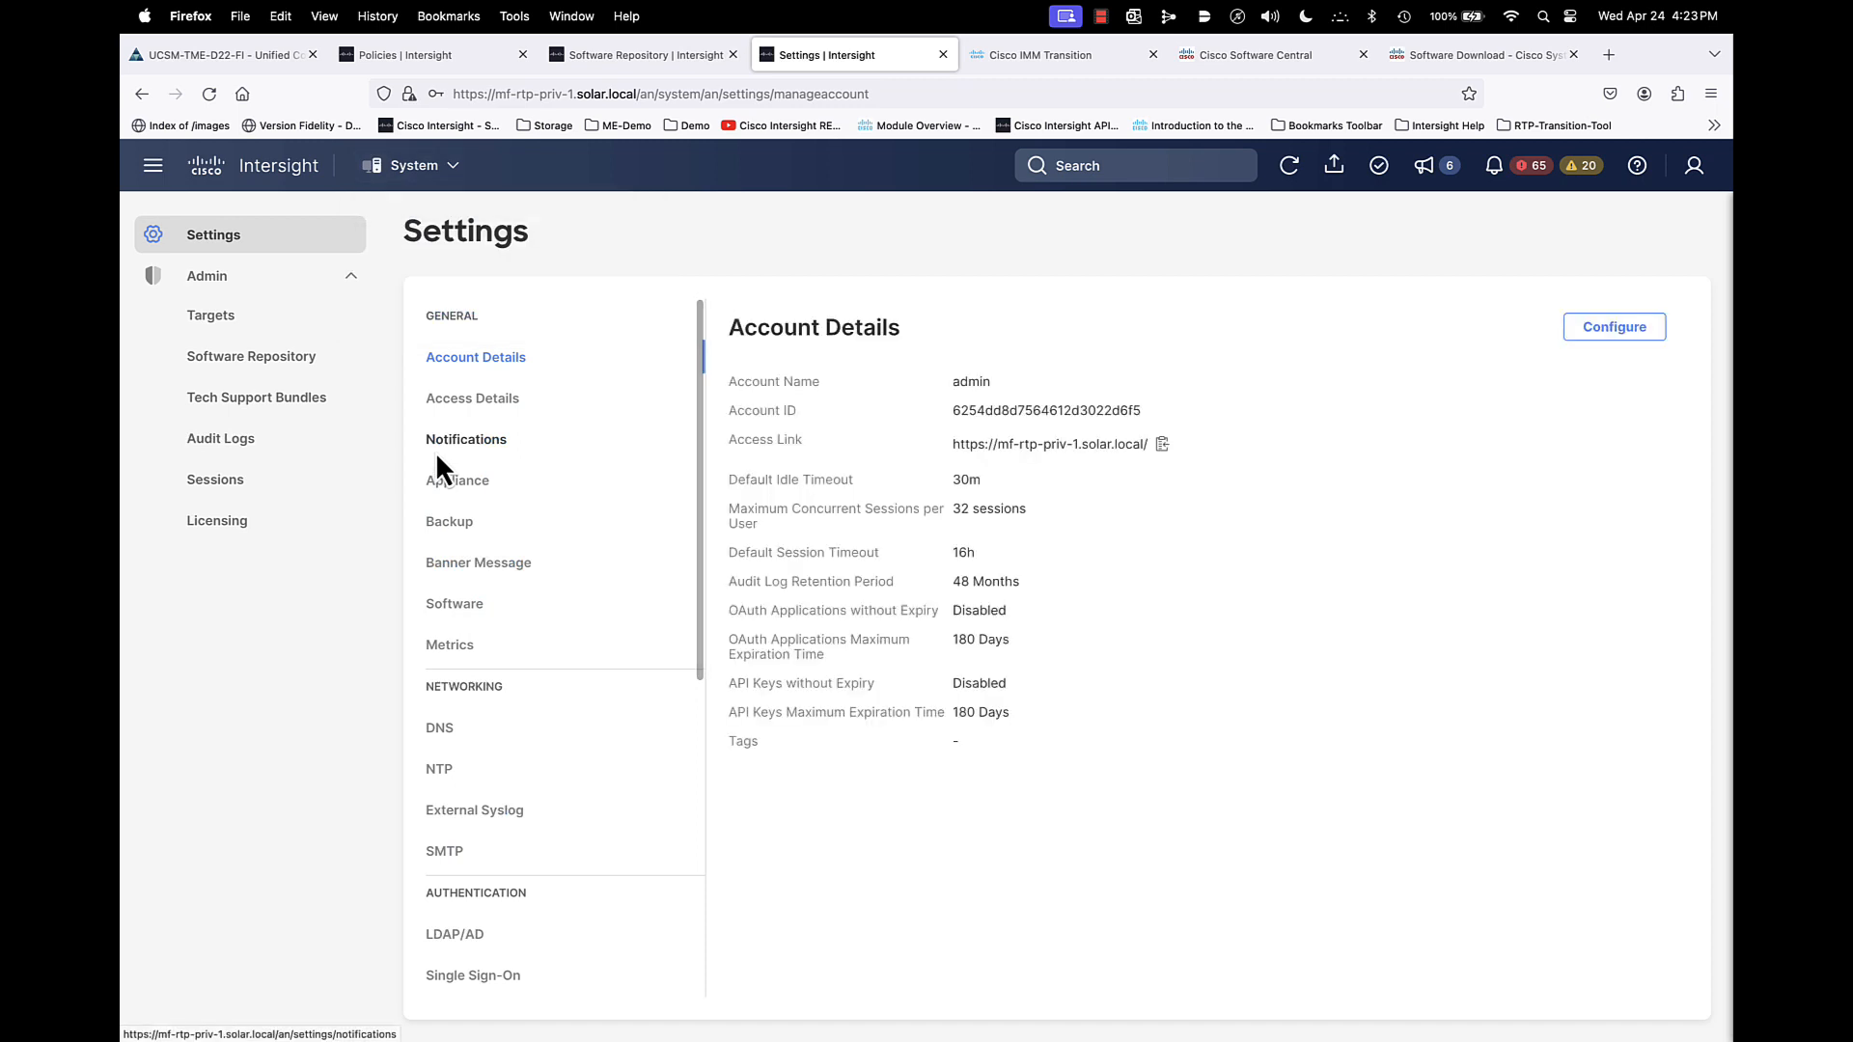
- Open the appliance's Software Repository and compare its uploaded software files with its firmware links
left_click(224, 359)
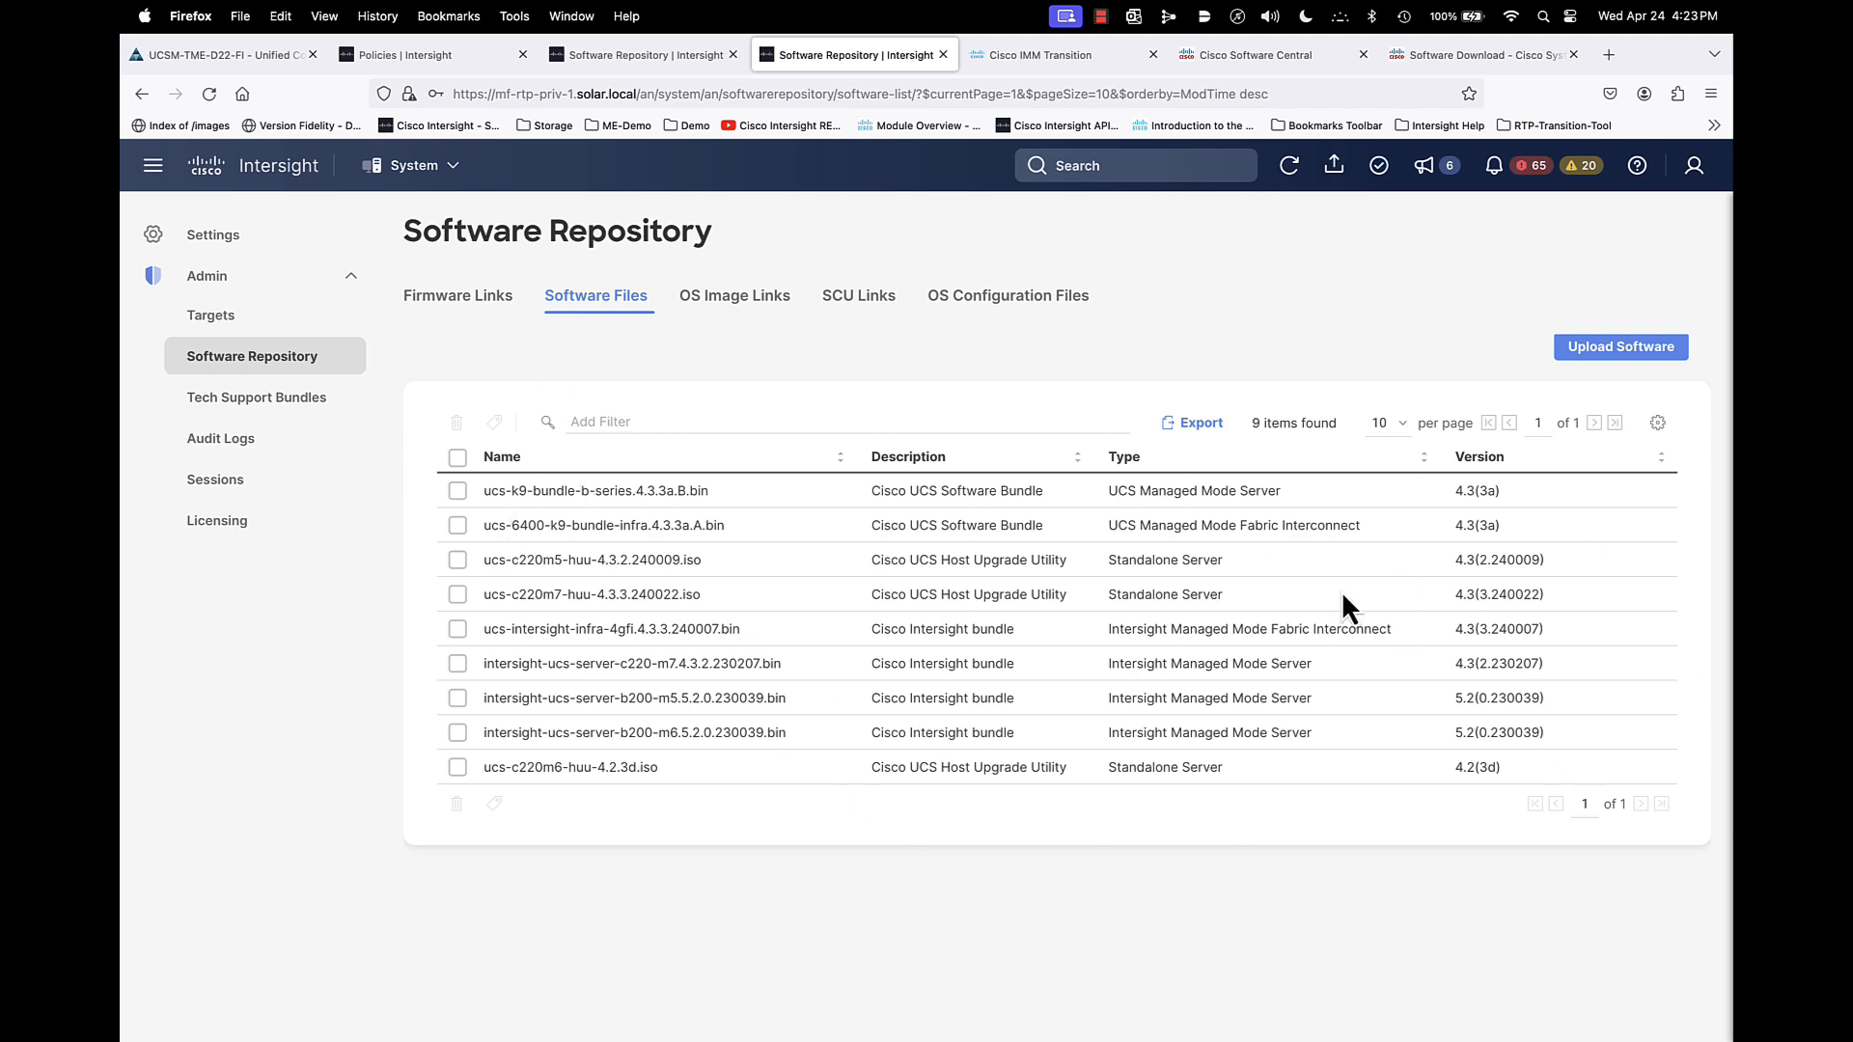
left_click(467, 301)
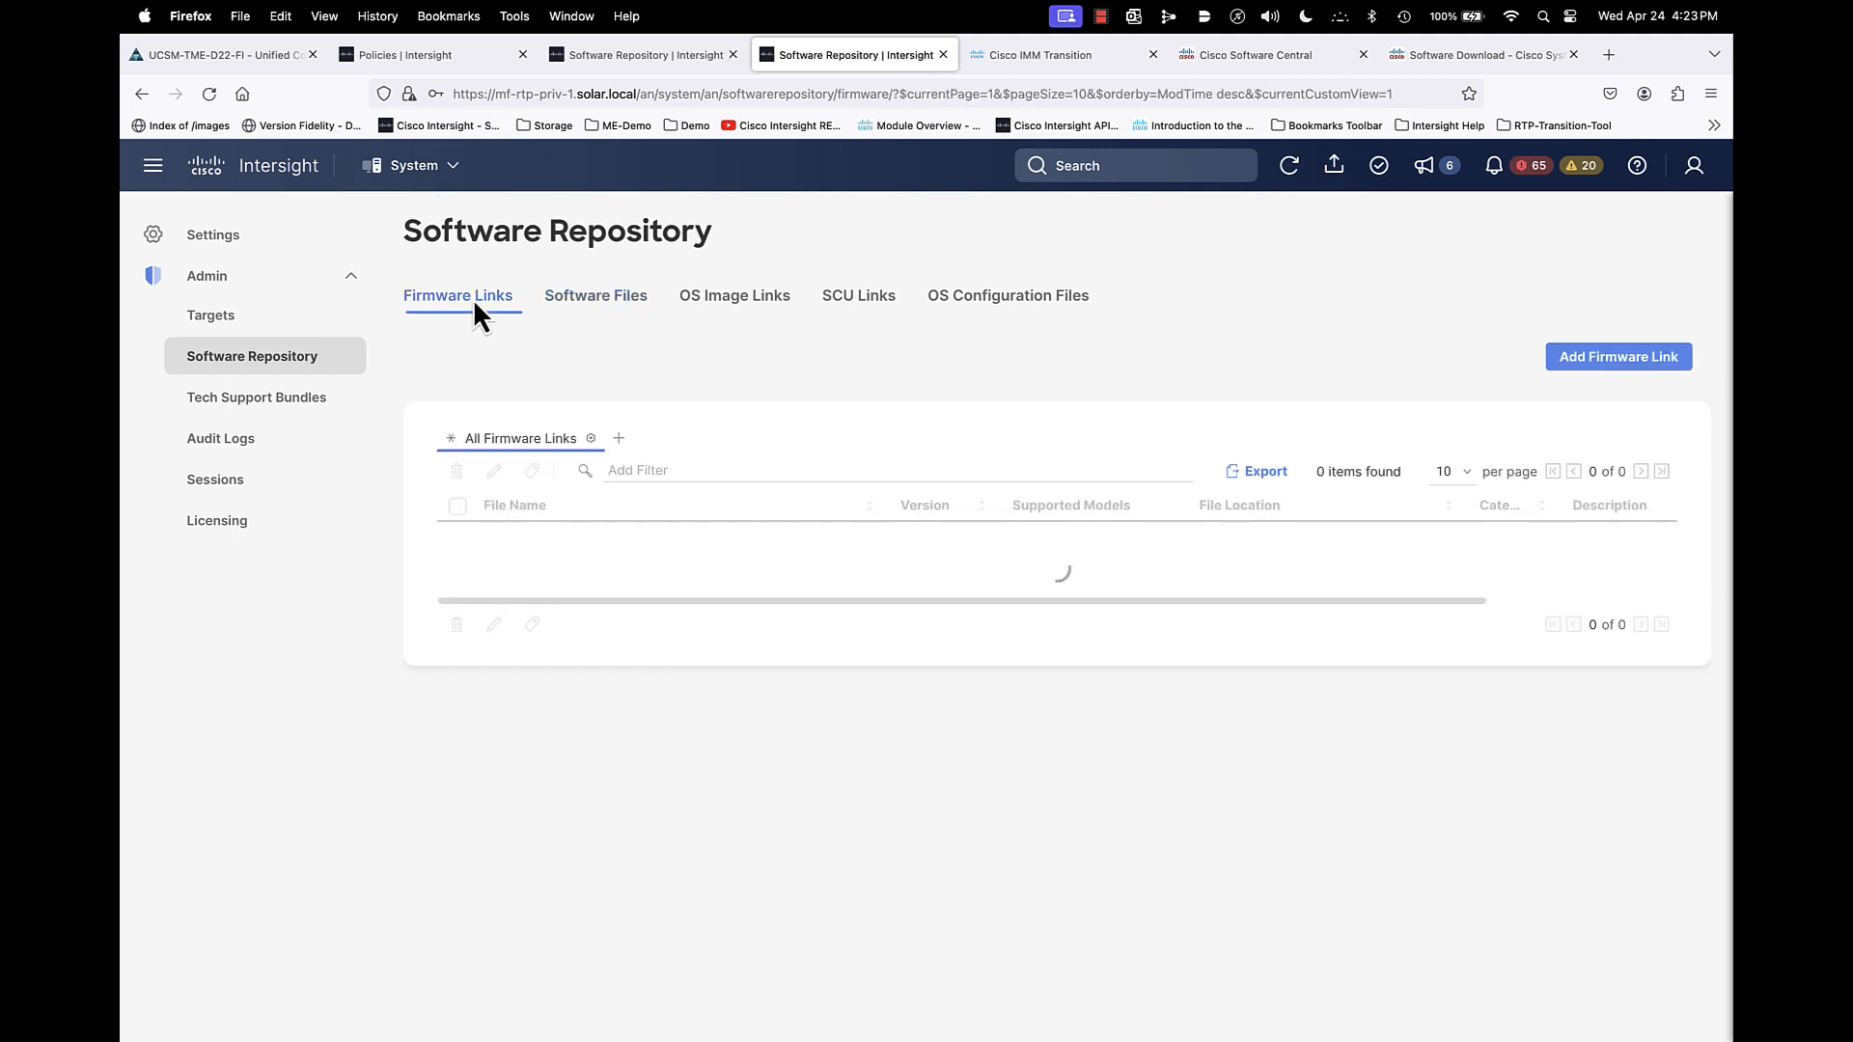
left_click(604, 311)
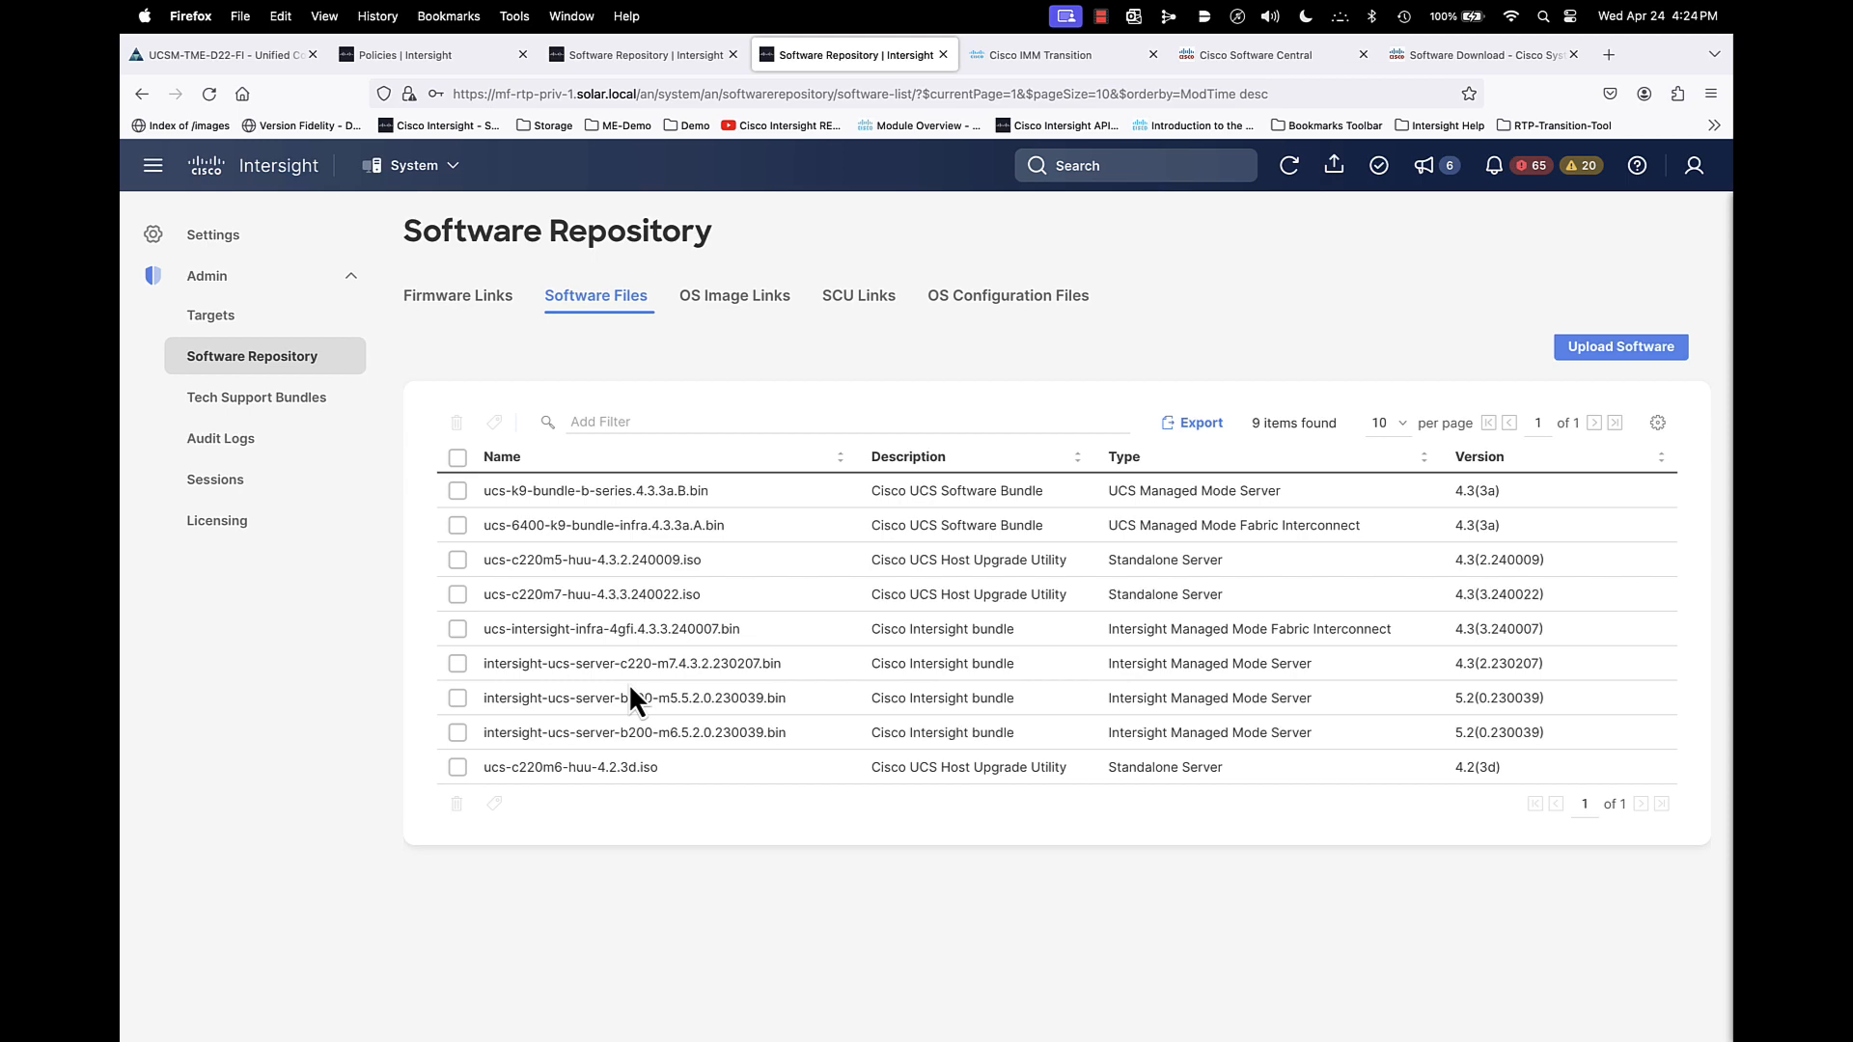
left_click(451, 301)
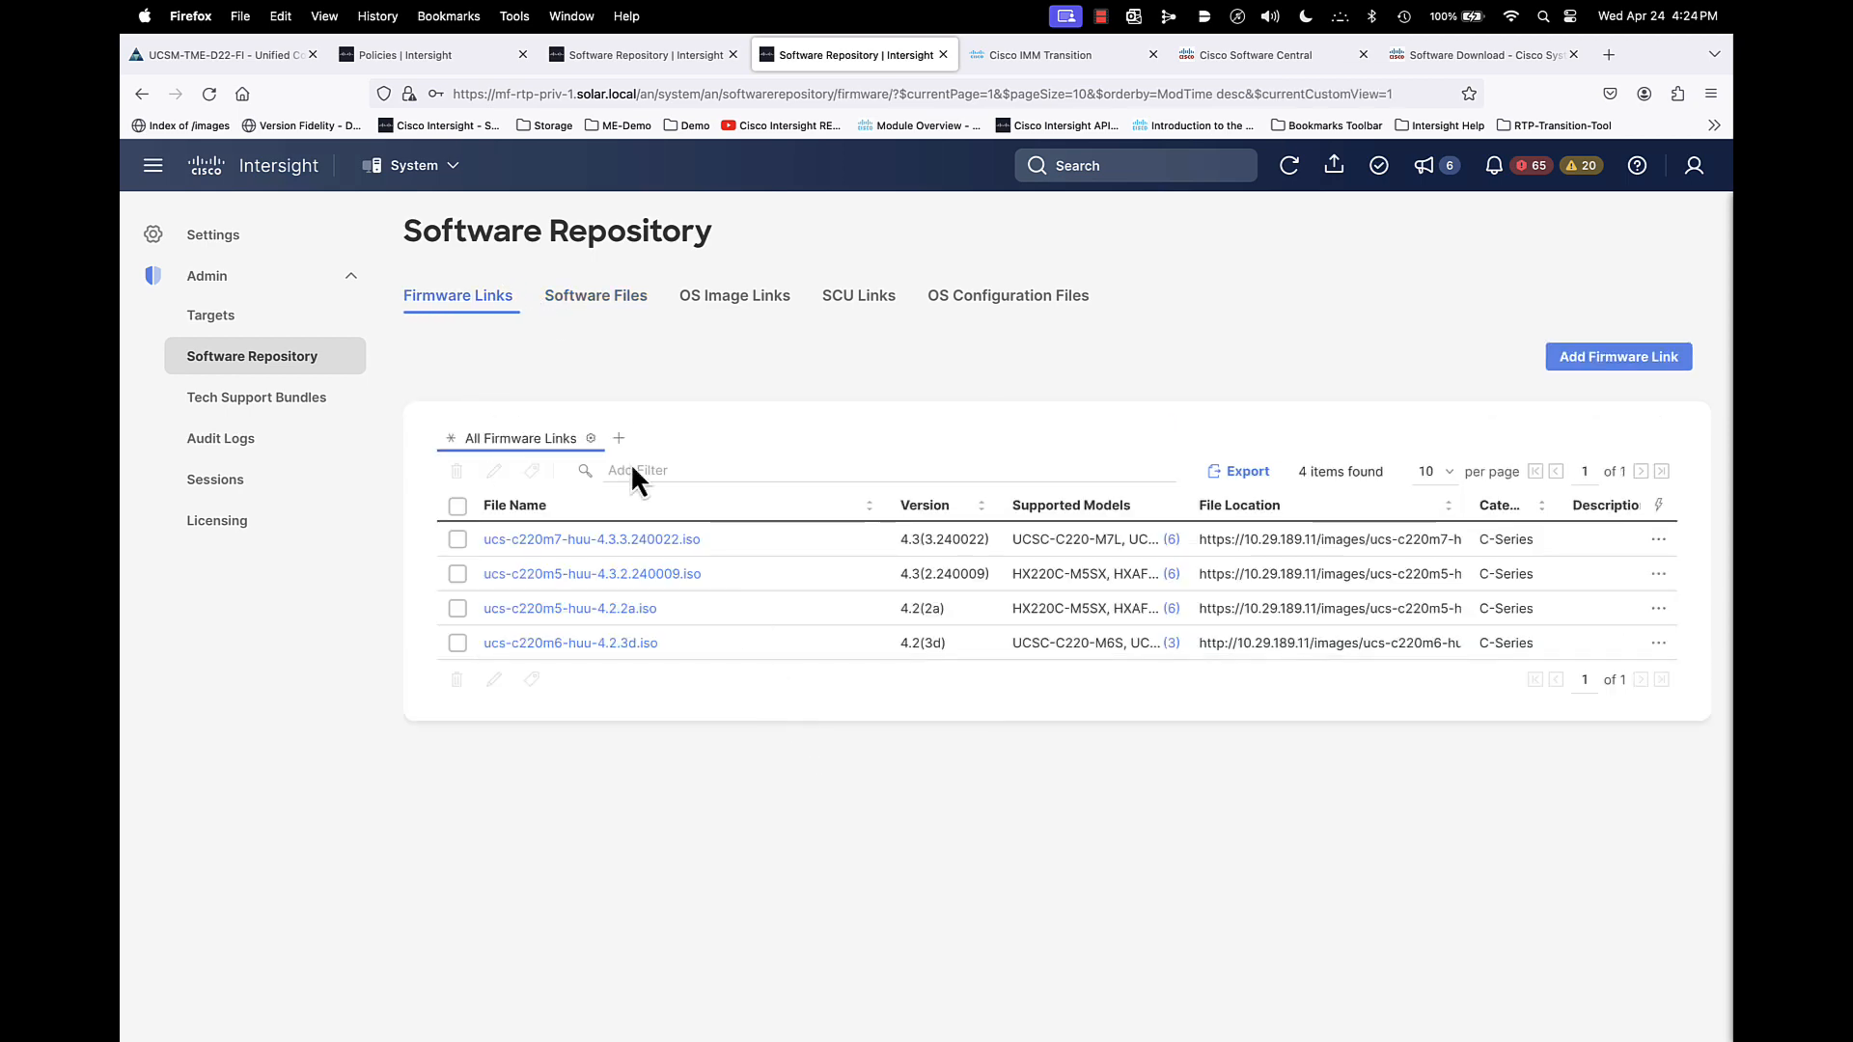
left_click(576, 310)
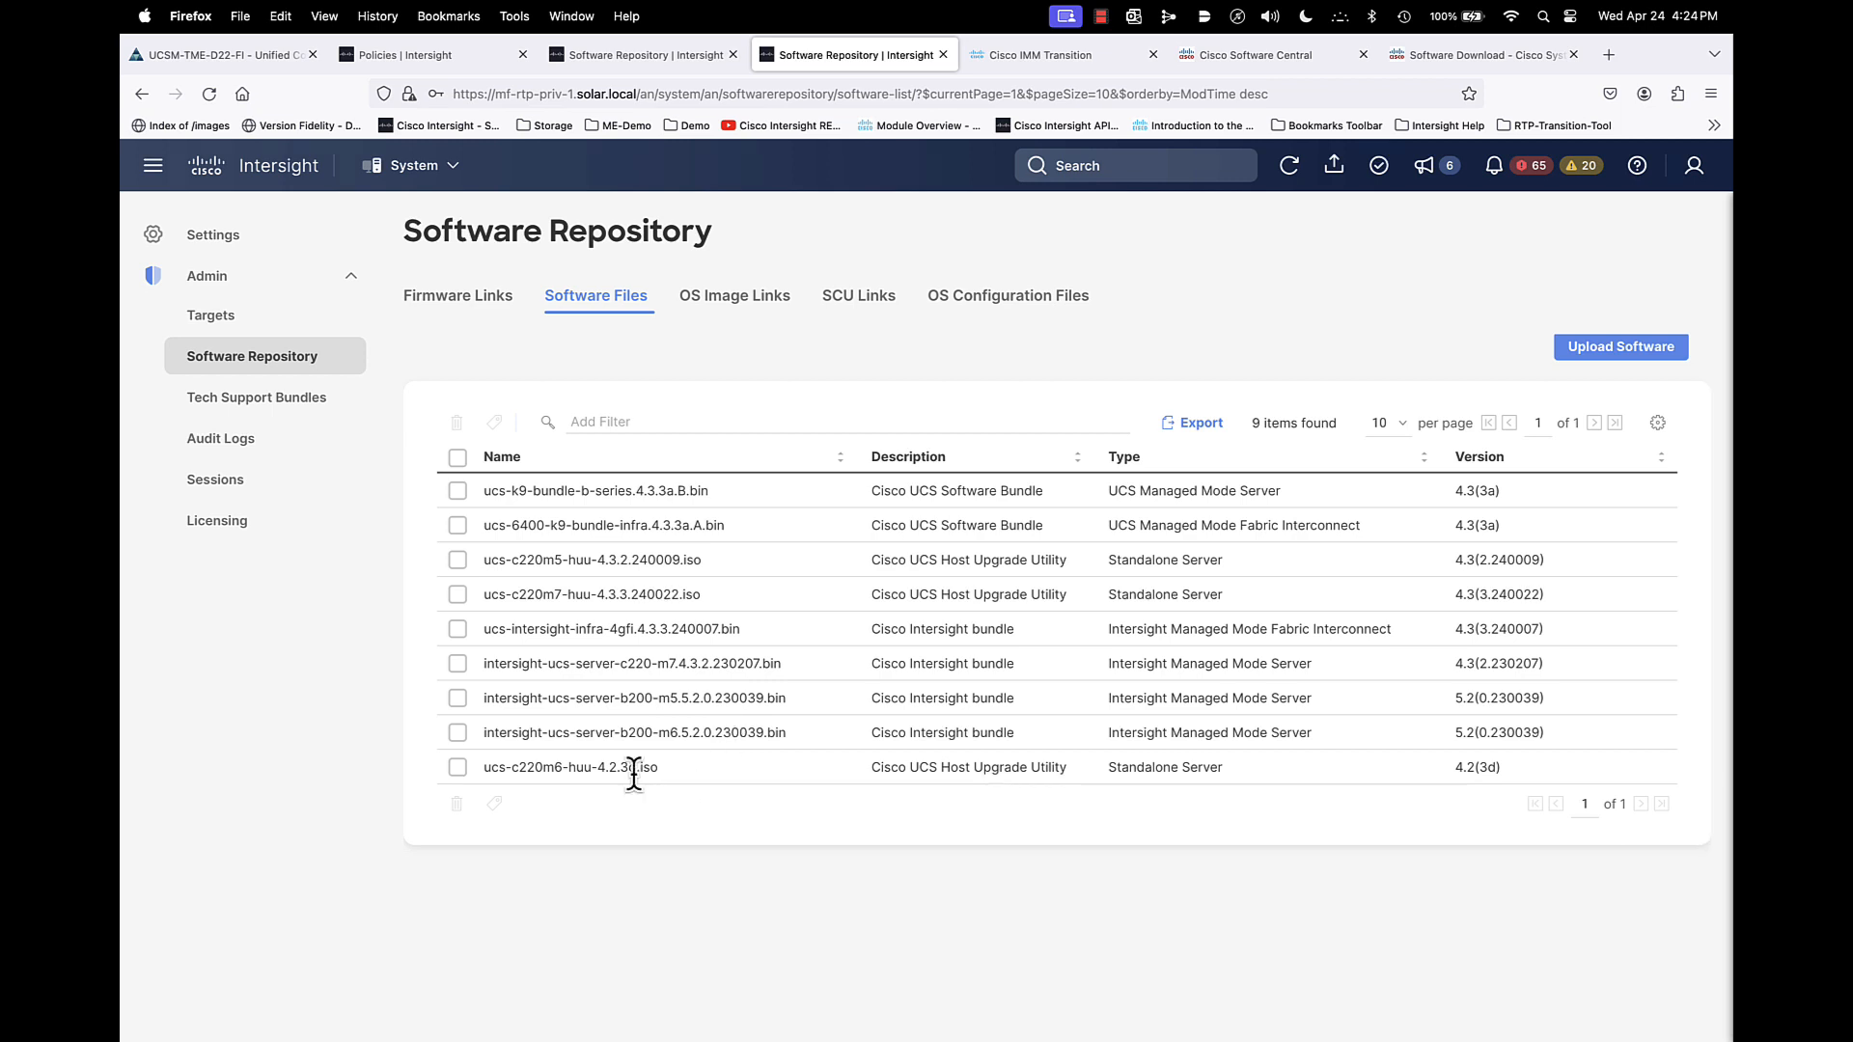
left_click(471, 302)
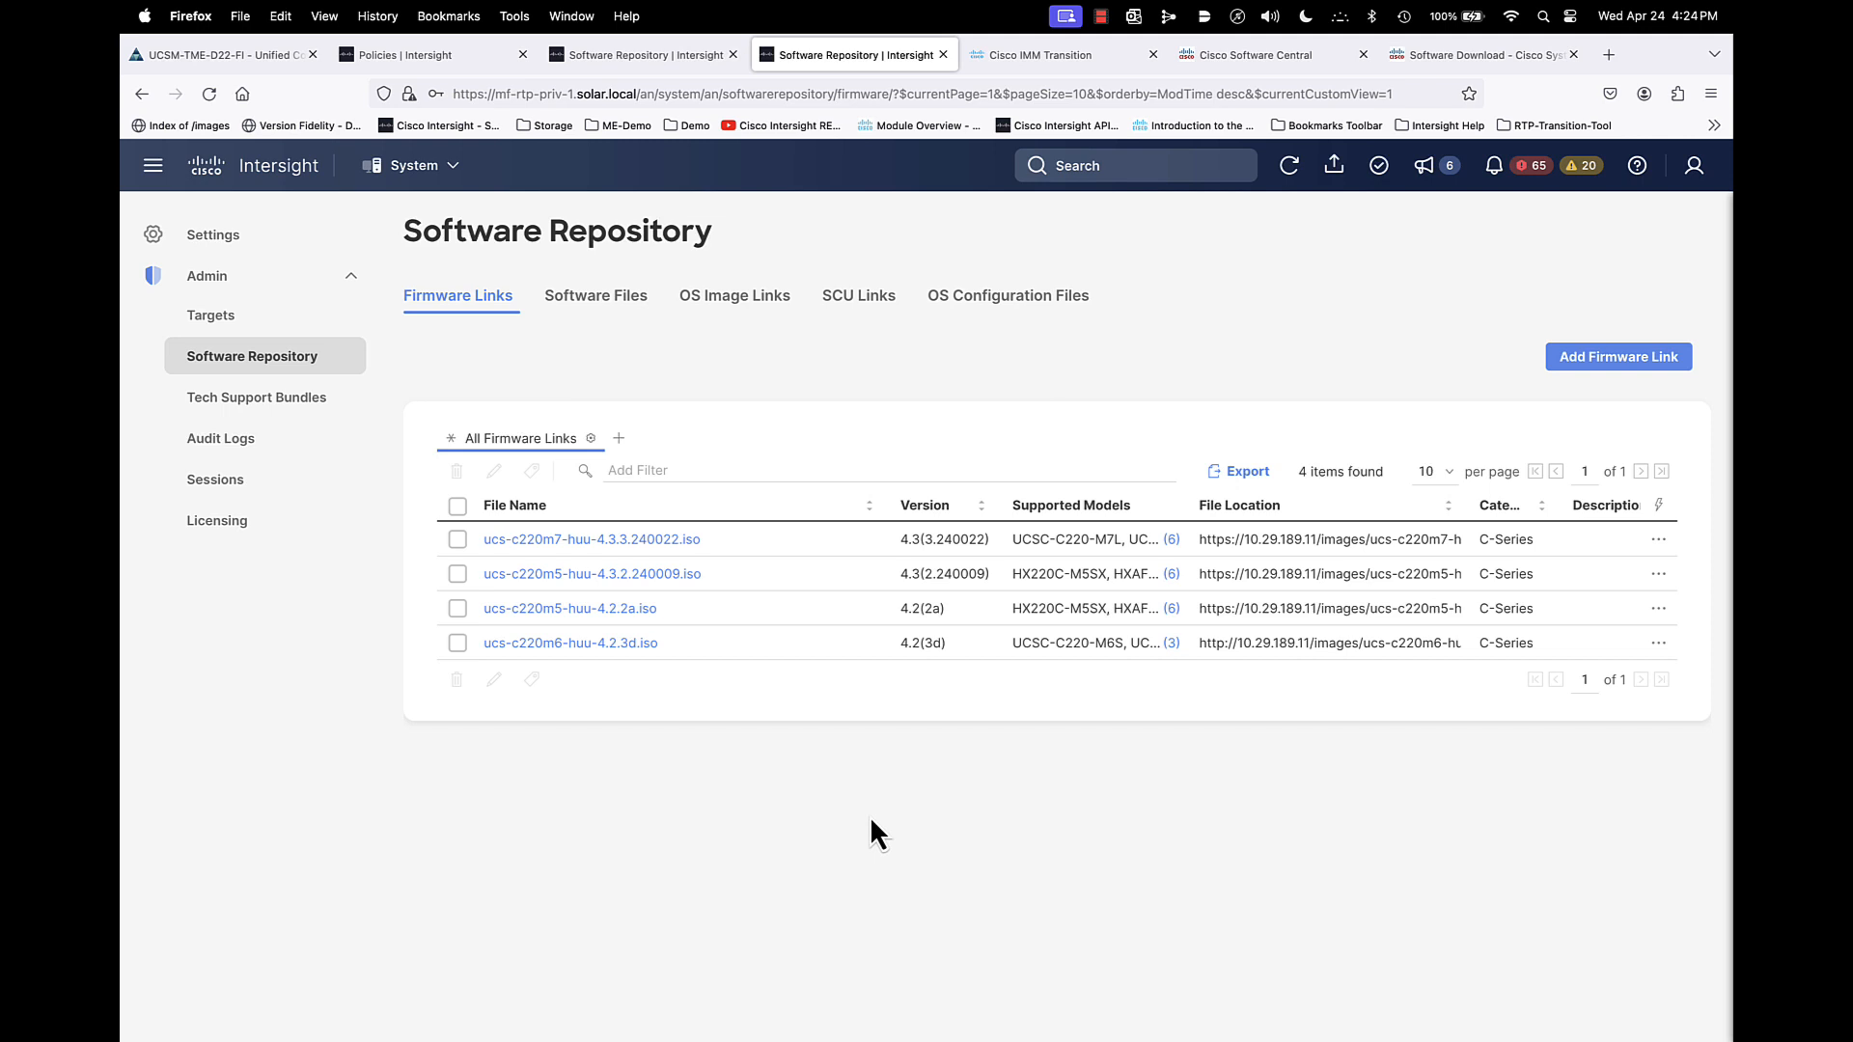
- Switch to the Infrastructure Service overview dashboard
left_click(405, 168)
left_click(430, 243)
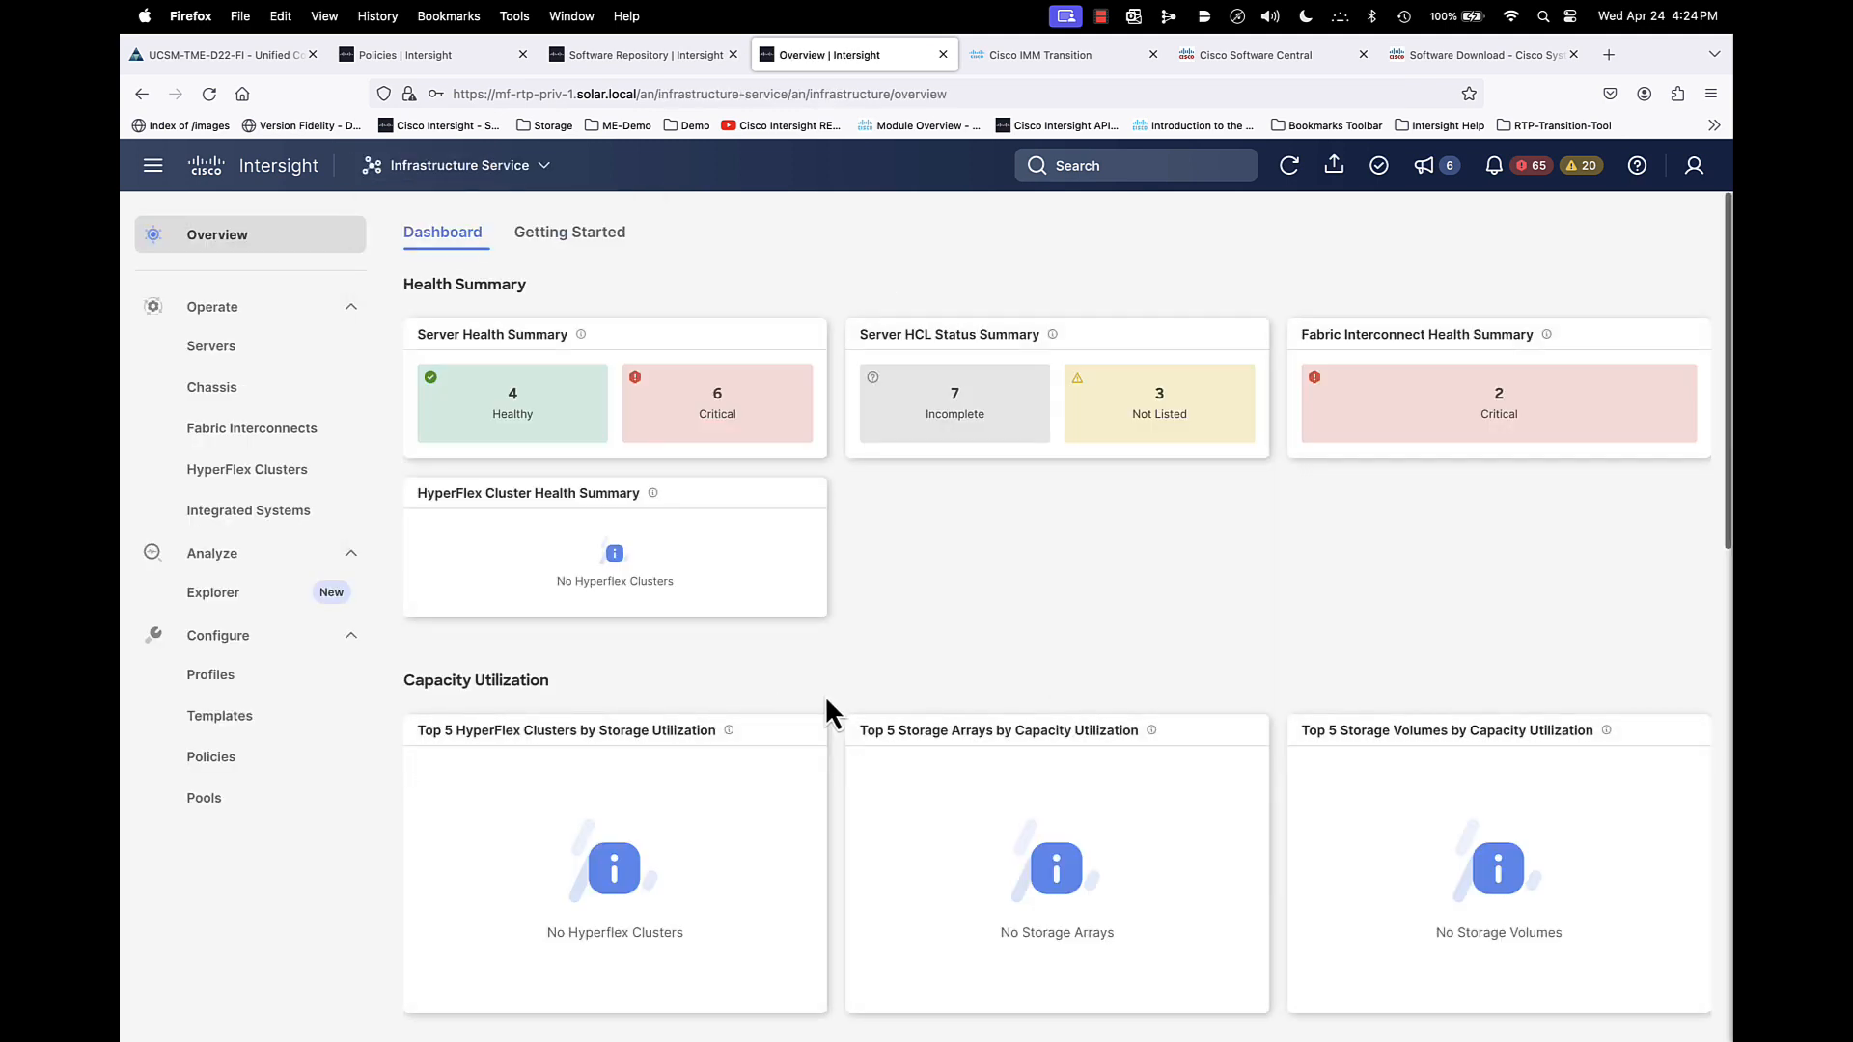
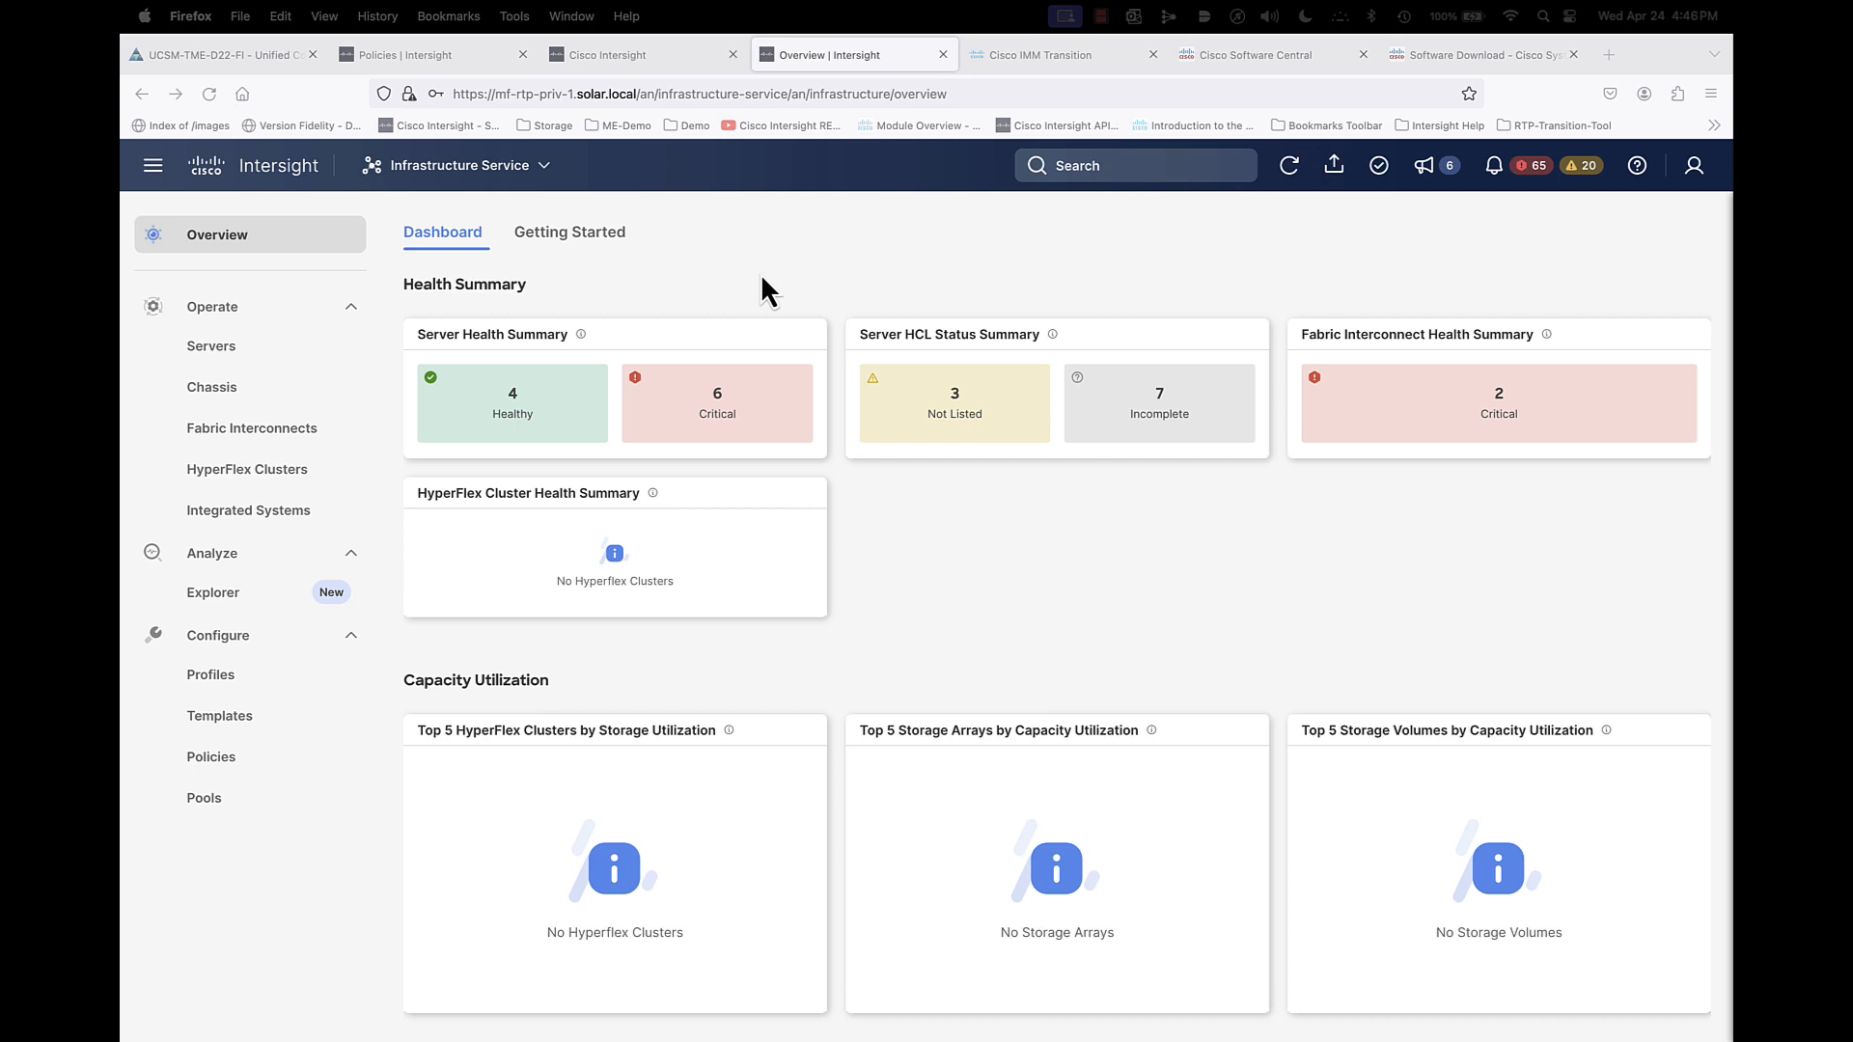
- Open the private appliance's System service, check its claimed targets, and view the software files in the Software Repository
left_click(448, 166)
left_click(450, 473)
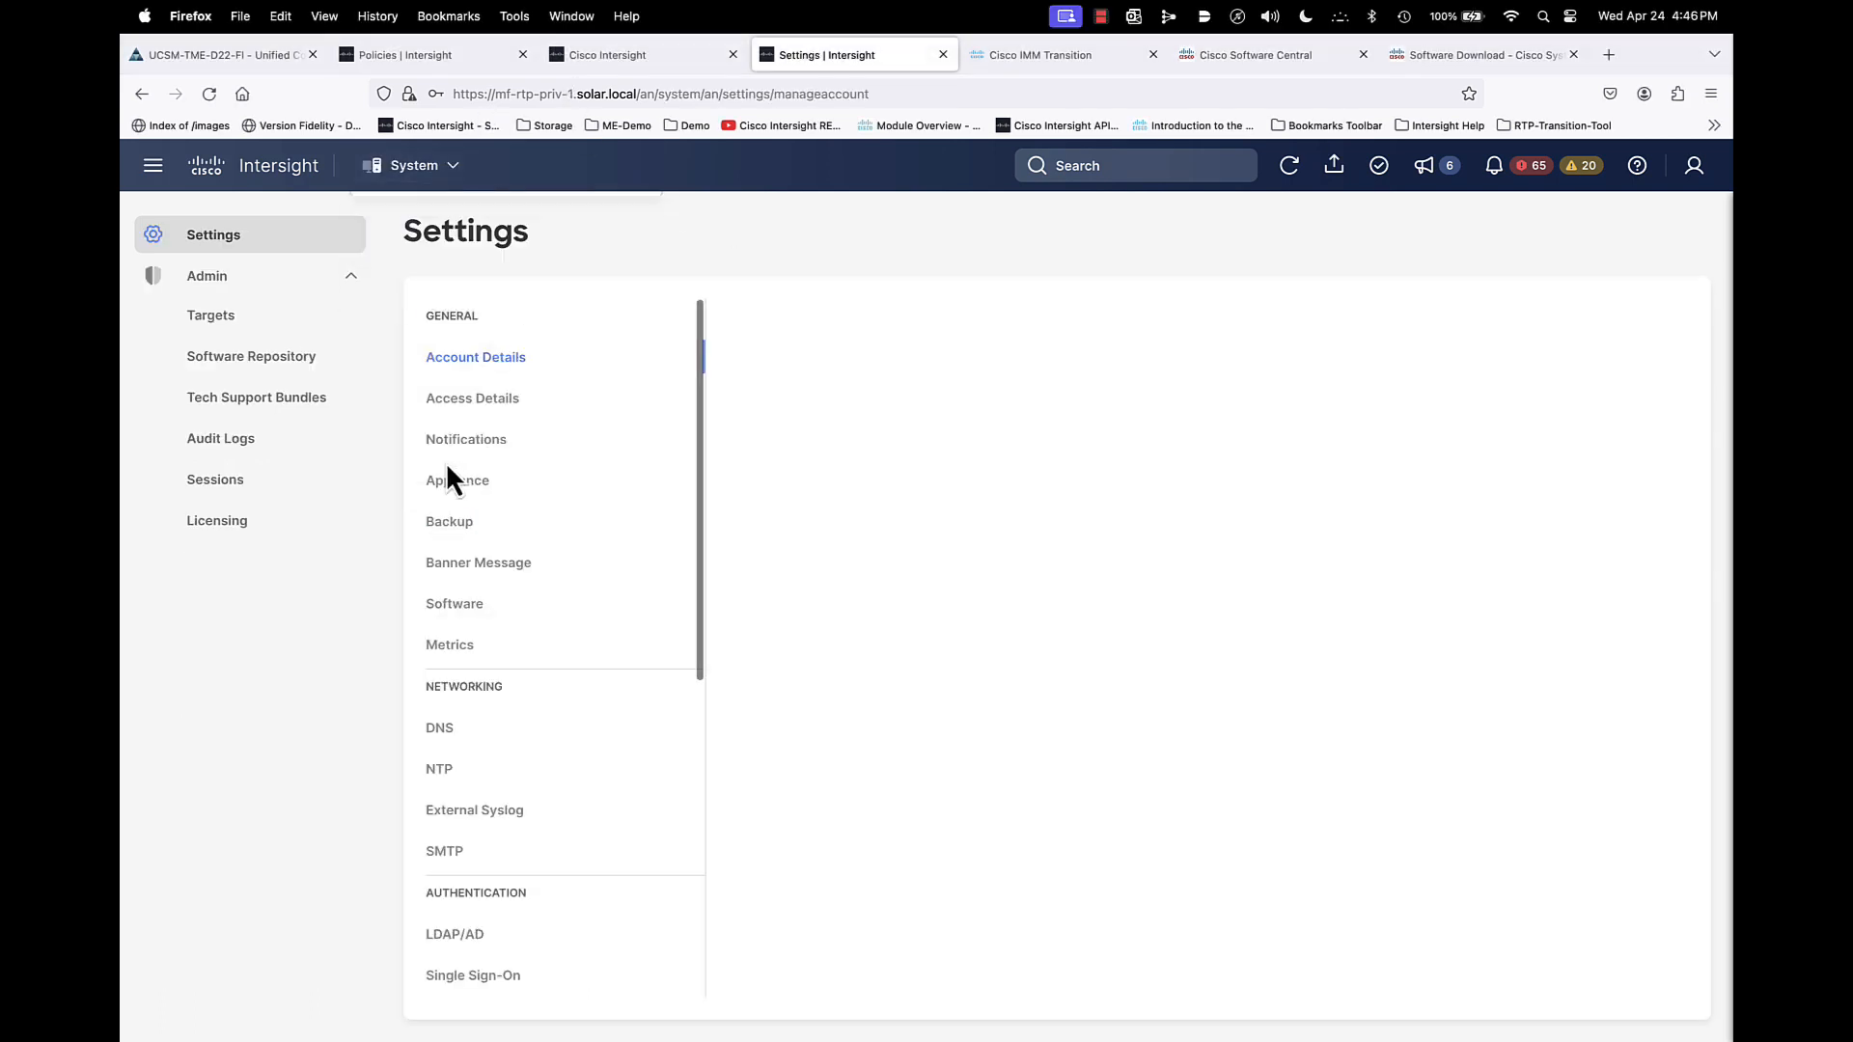
left_click(198, 315)
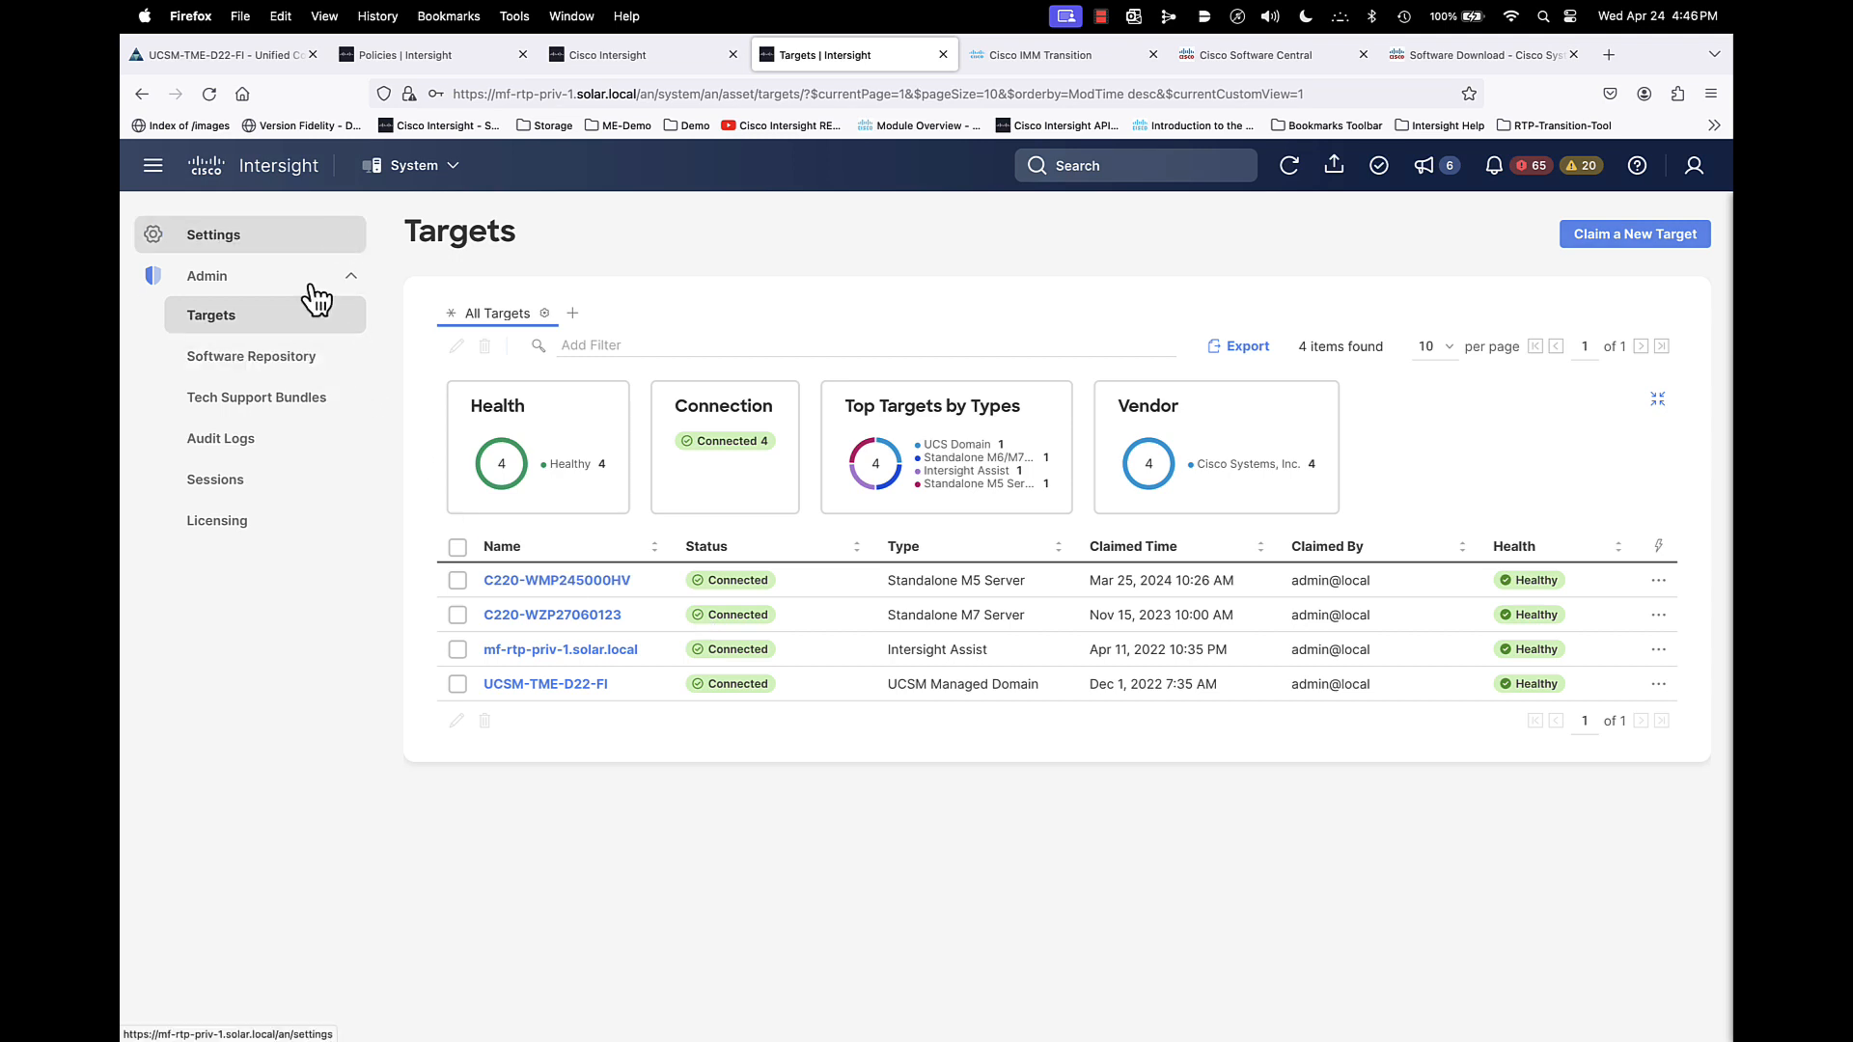
left_click(288, 359)
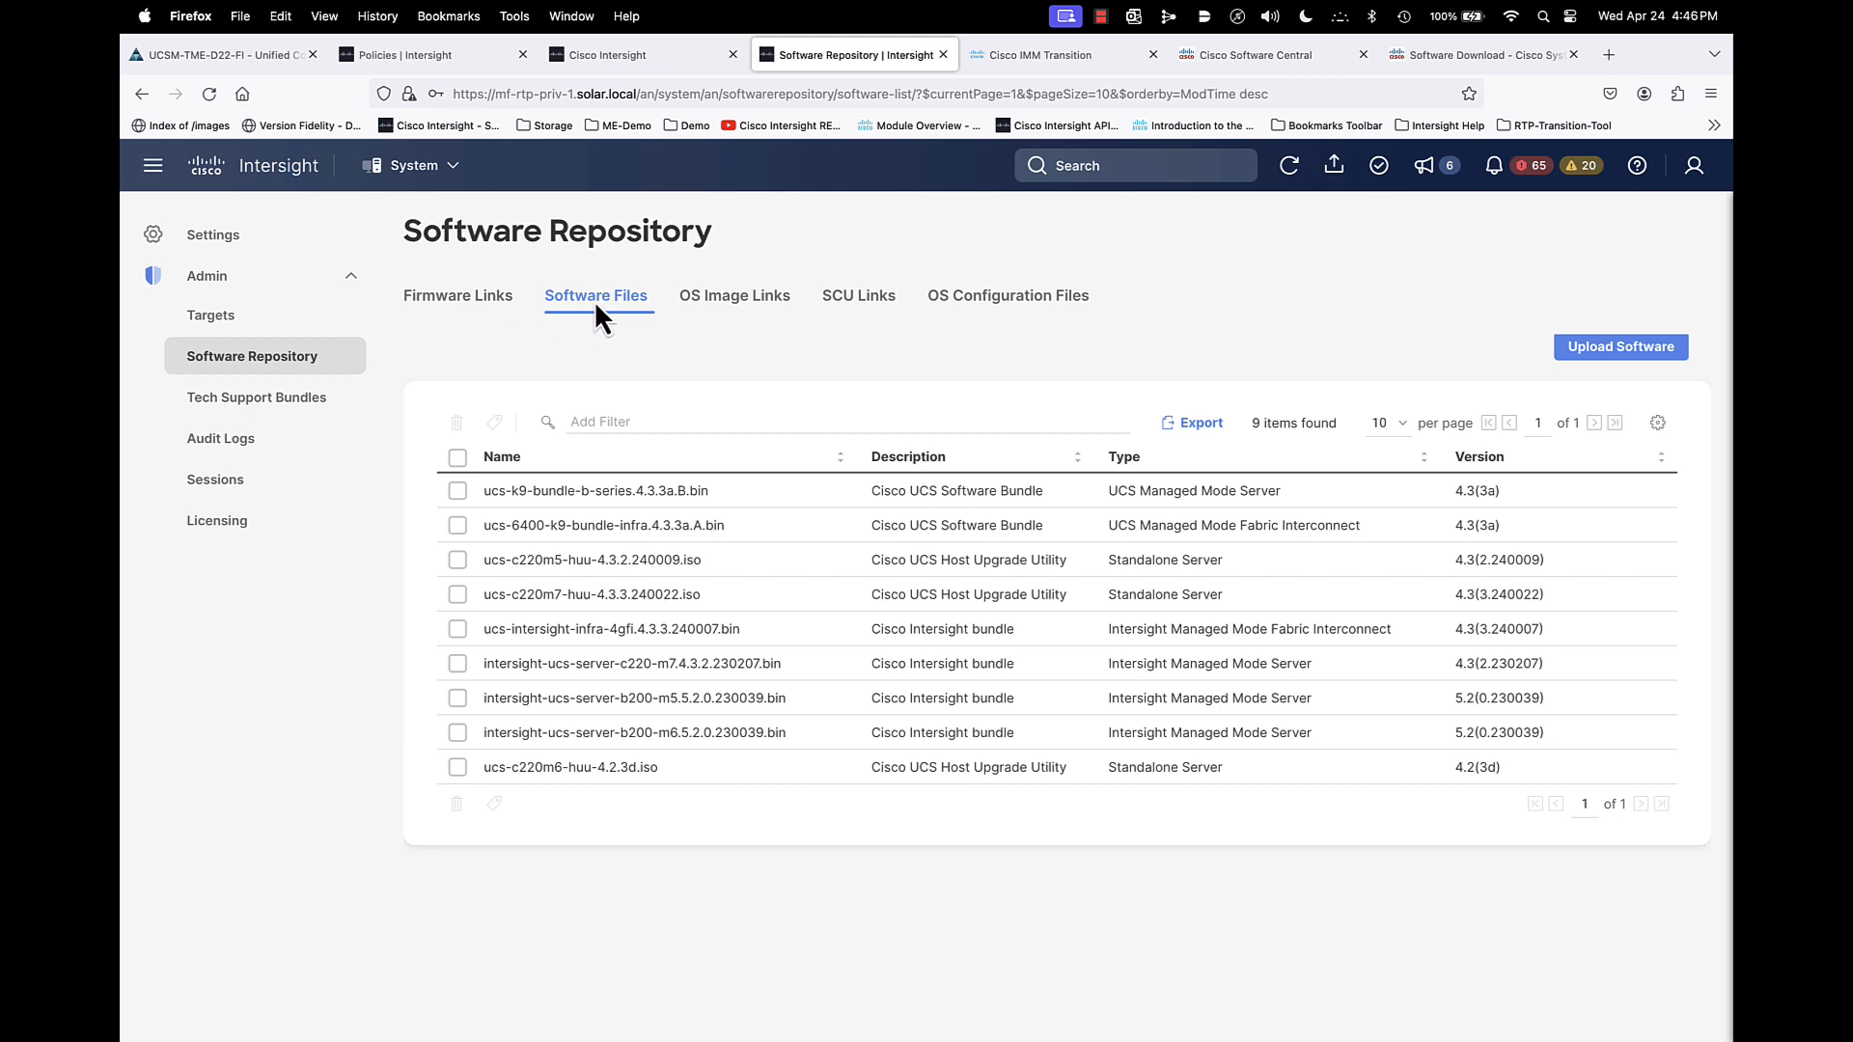
- Switch to the Cisco Software Download page and examine the 4.3(3c) infrastructure bundles and the related B-Series server bundle
left_click(1459, 56)
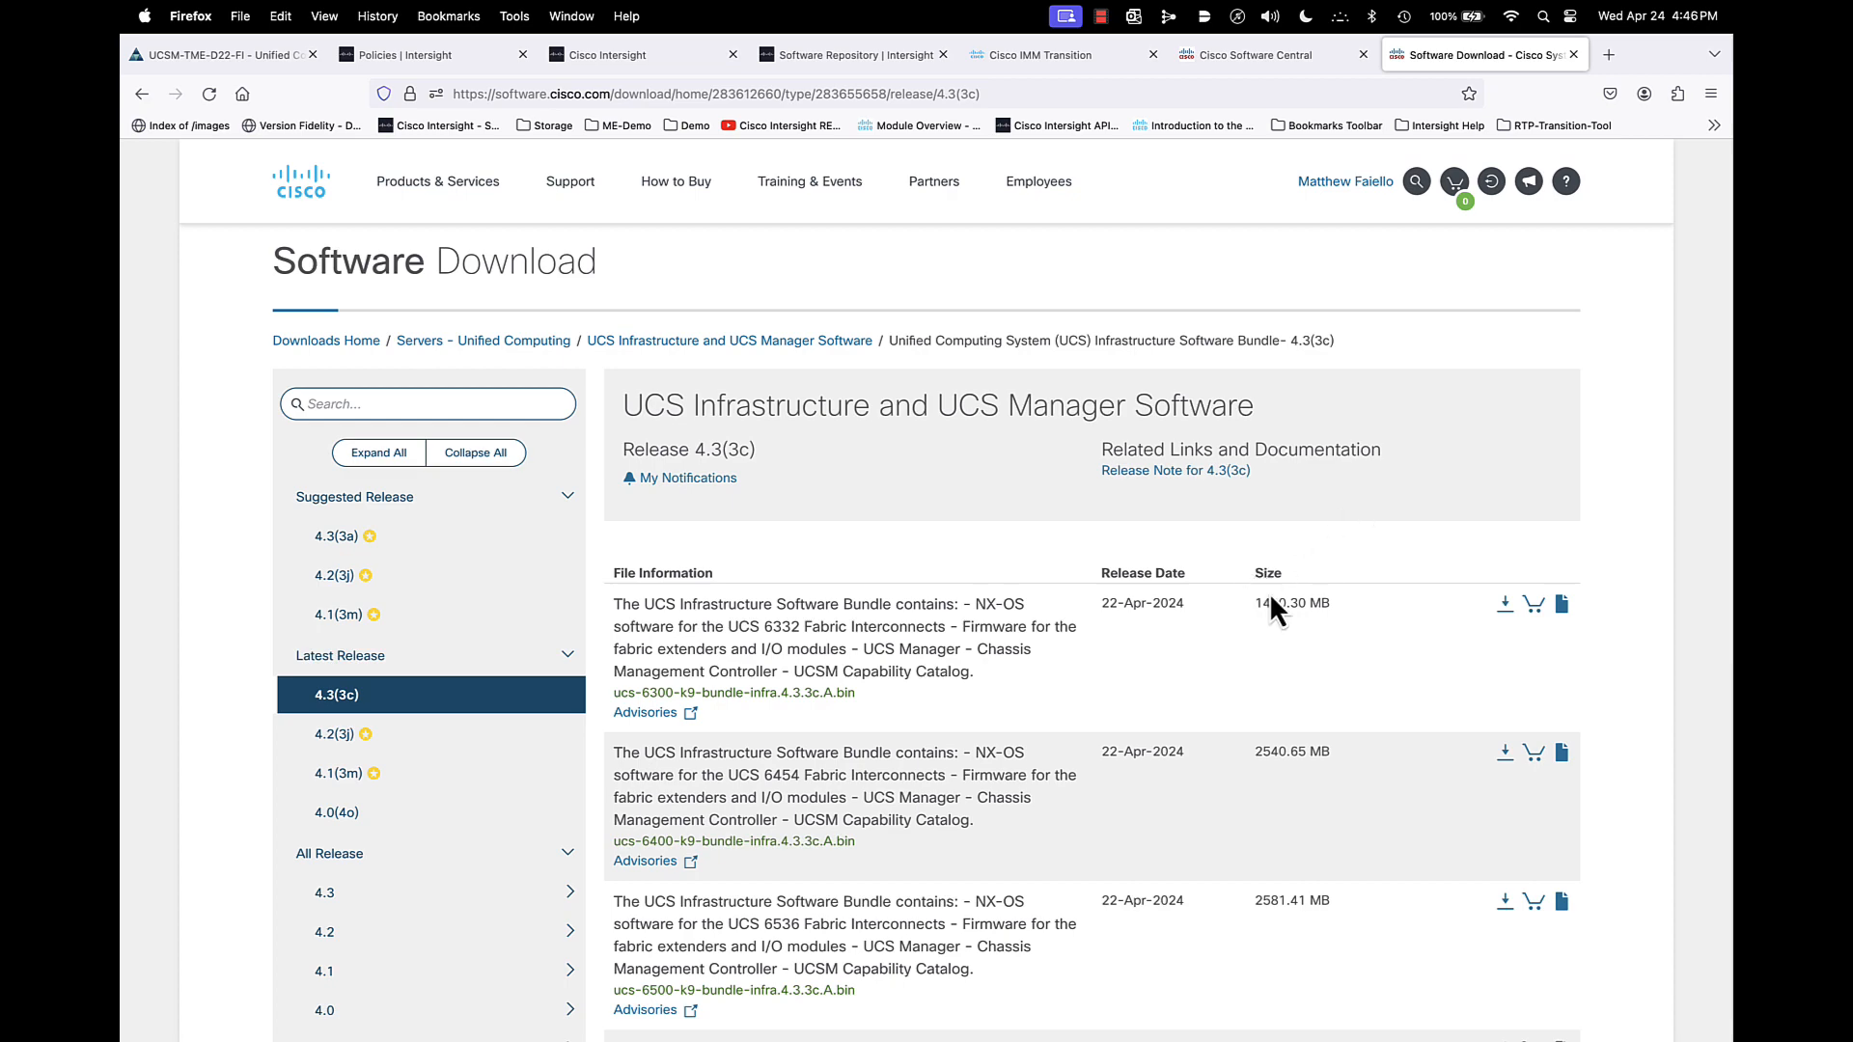
scroll(1068, 687, "down", 5)
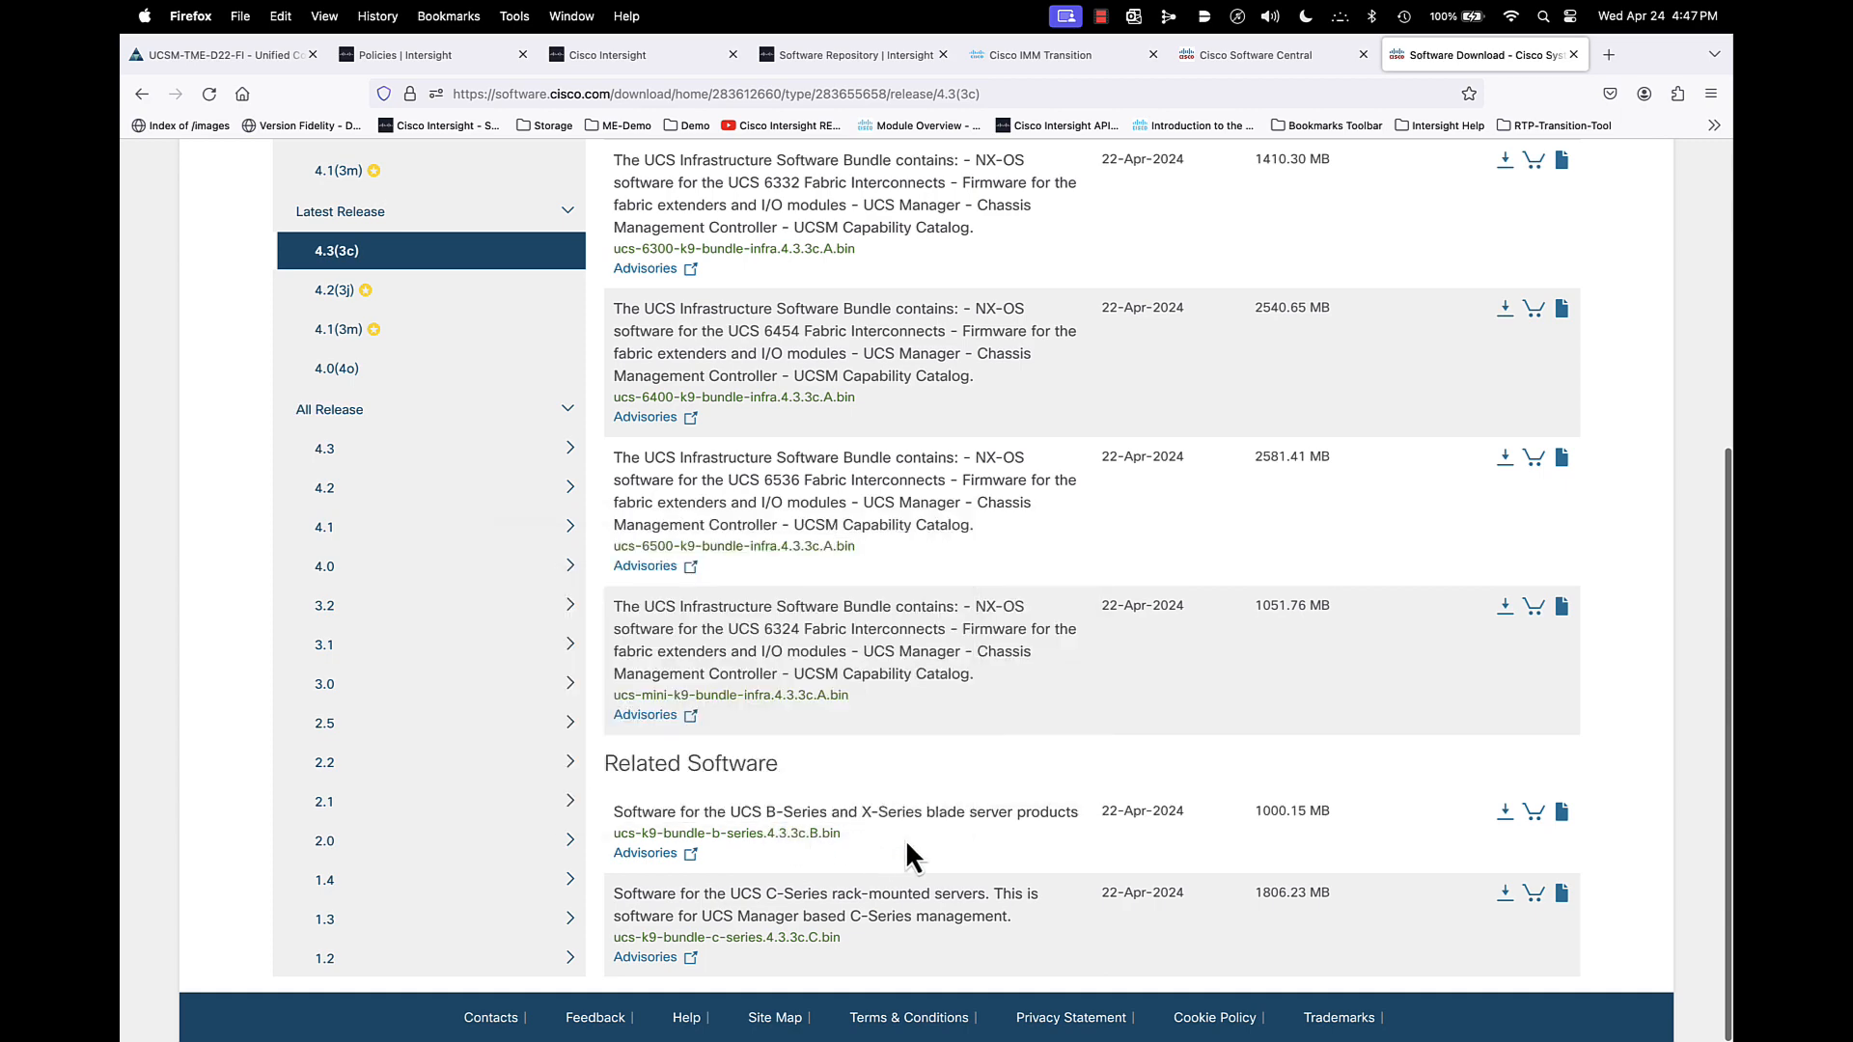
mouse_move(836, 841)
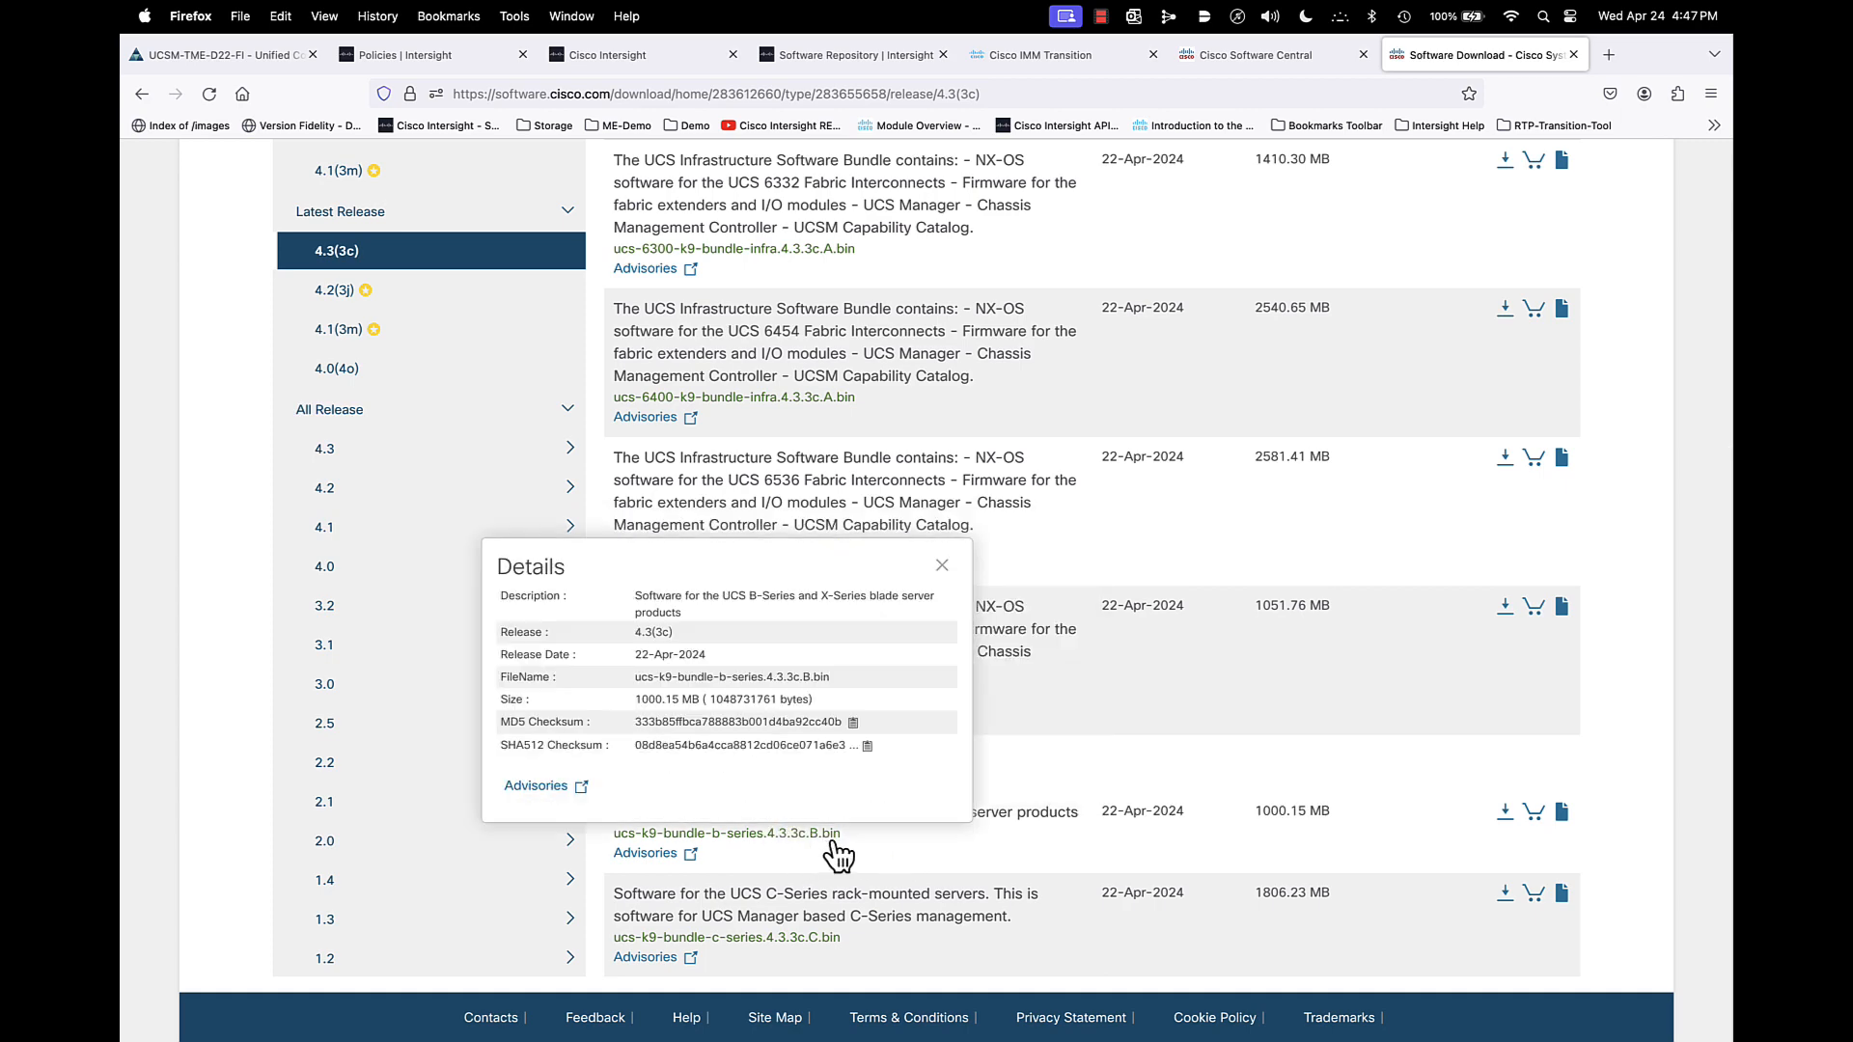
scroll(929, 846, "up", 5)
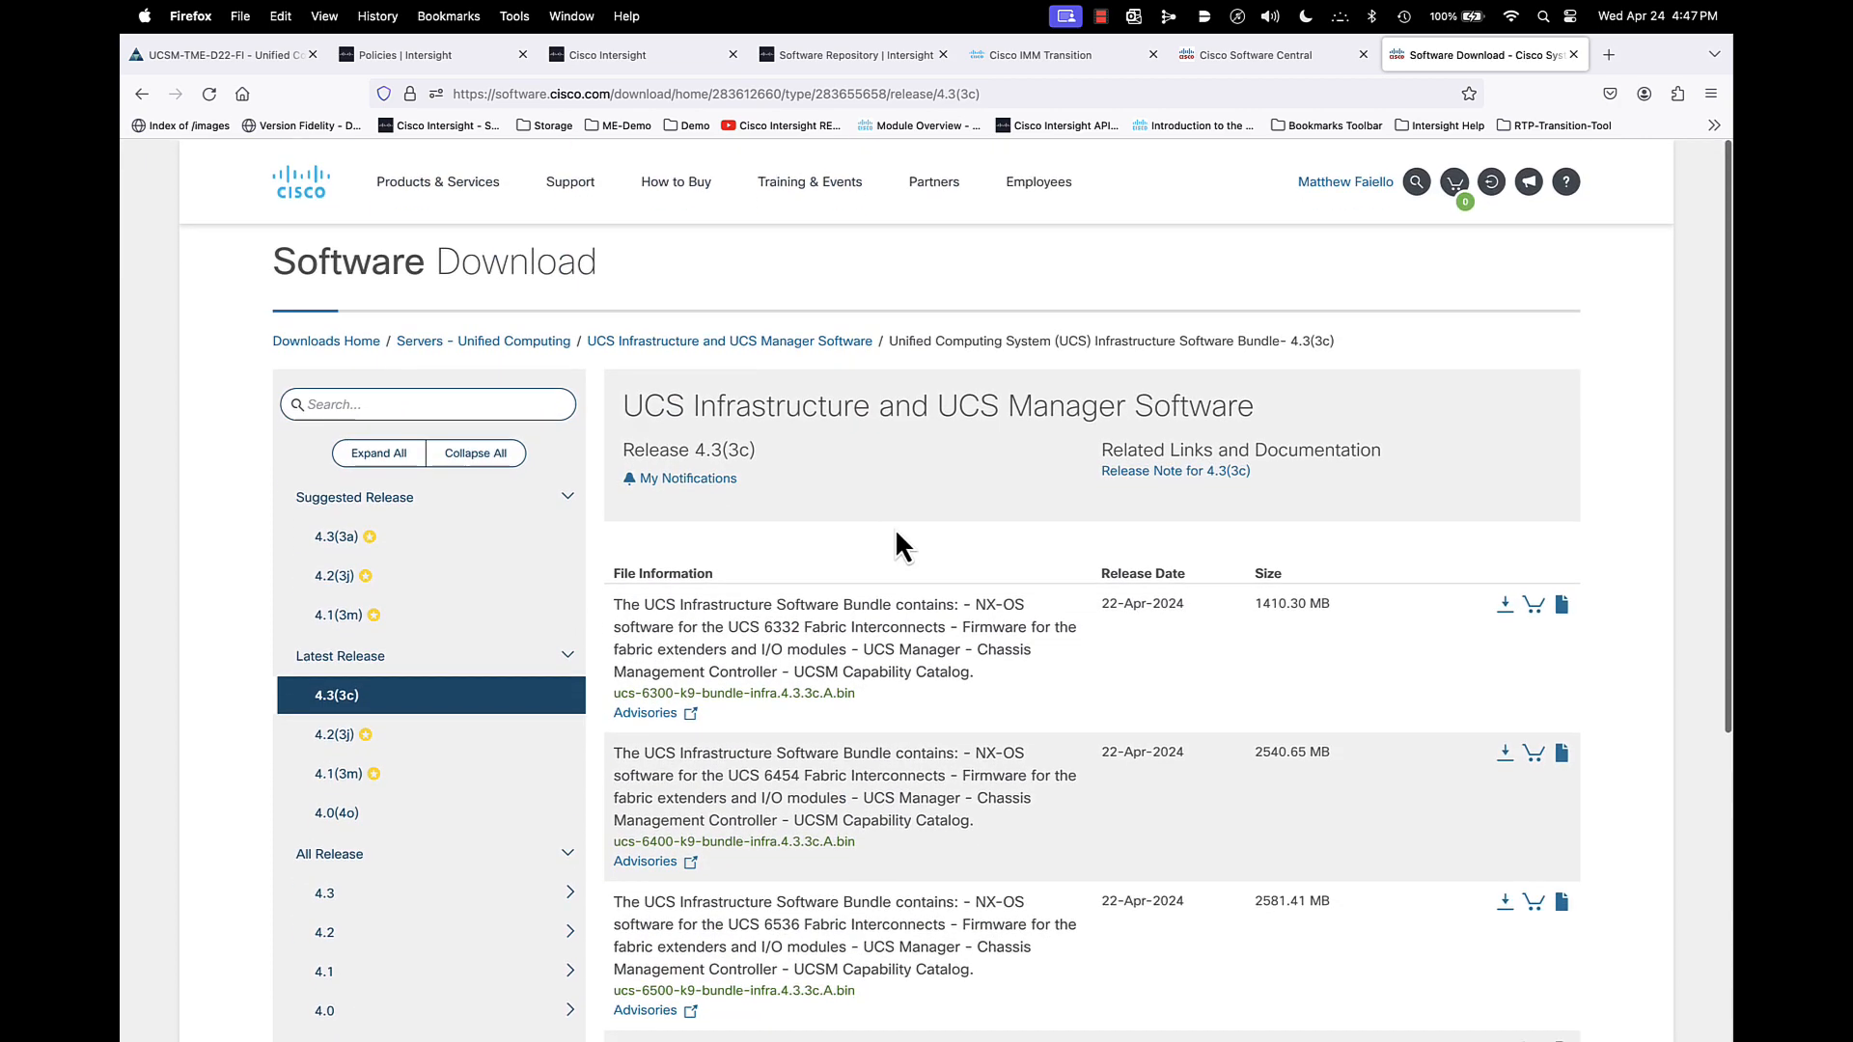
- Return to the private appliance and open the Fabric Interconnects list in the Infrastructure Service
left_click(844, 58)
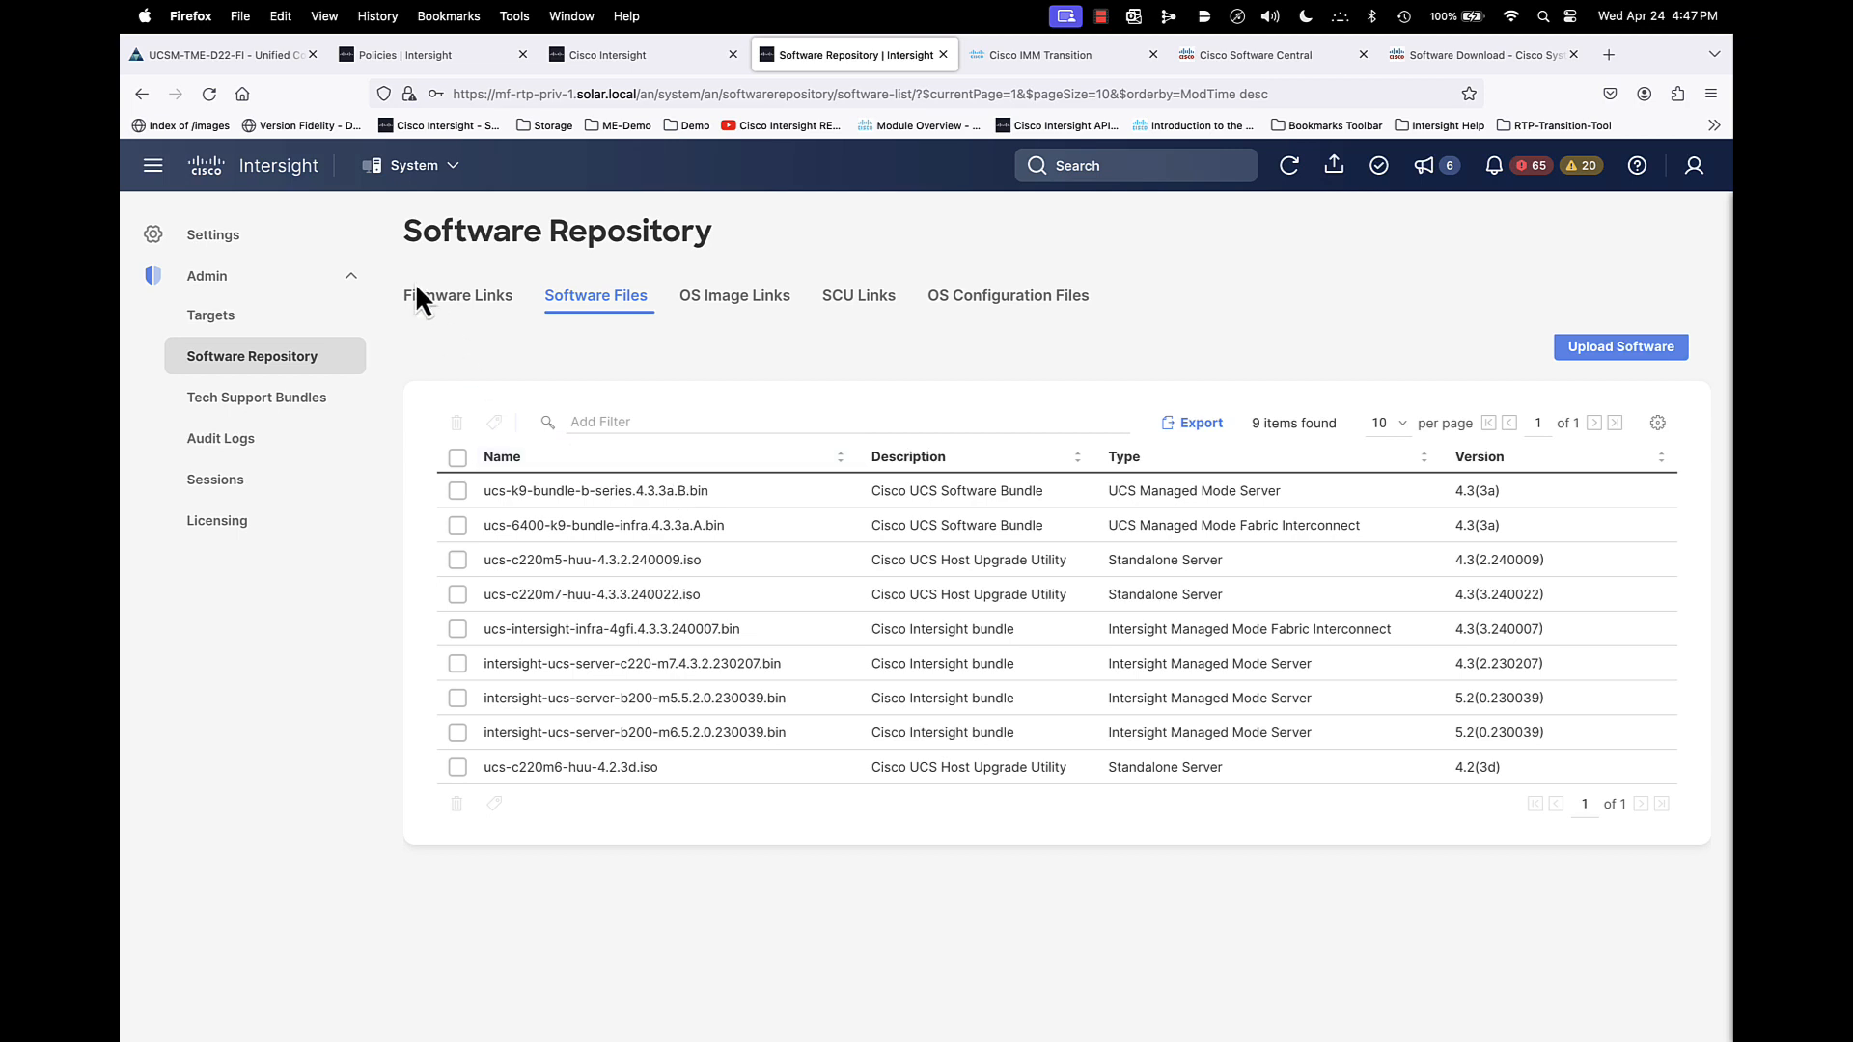
left_click(414, 169)
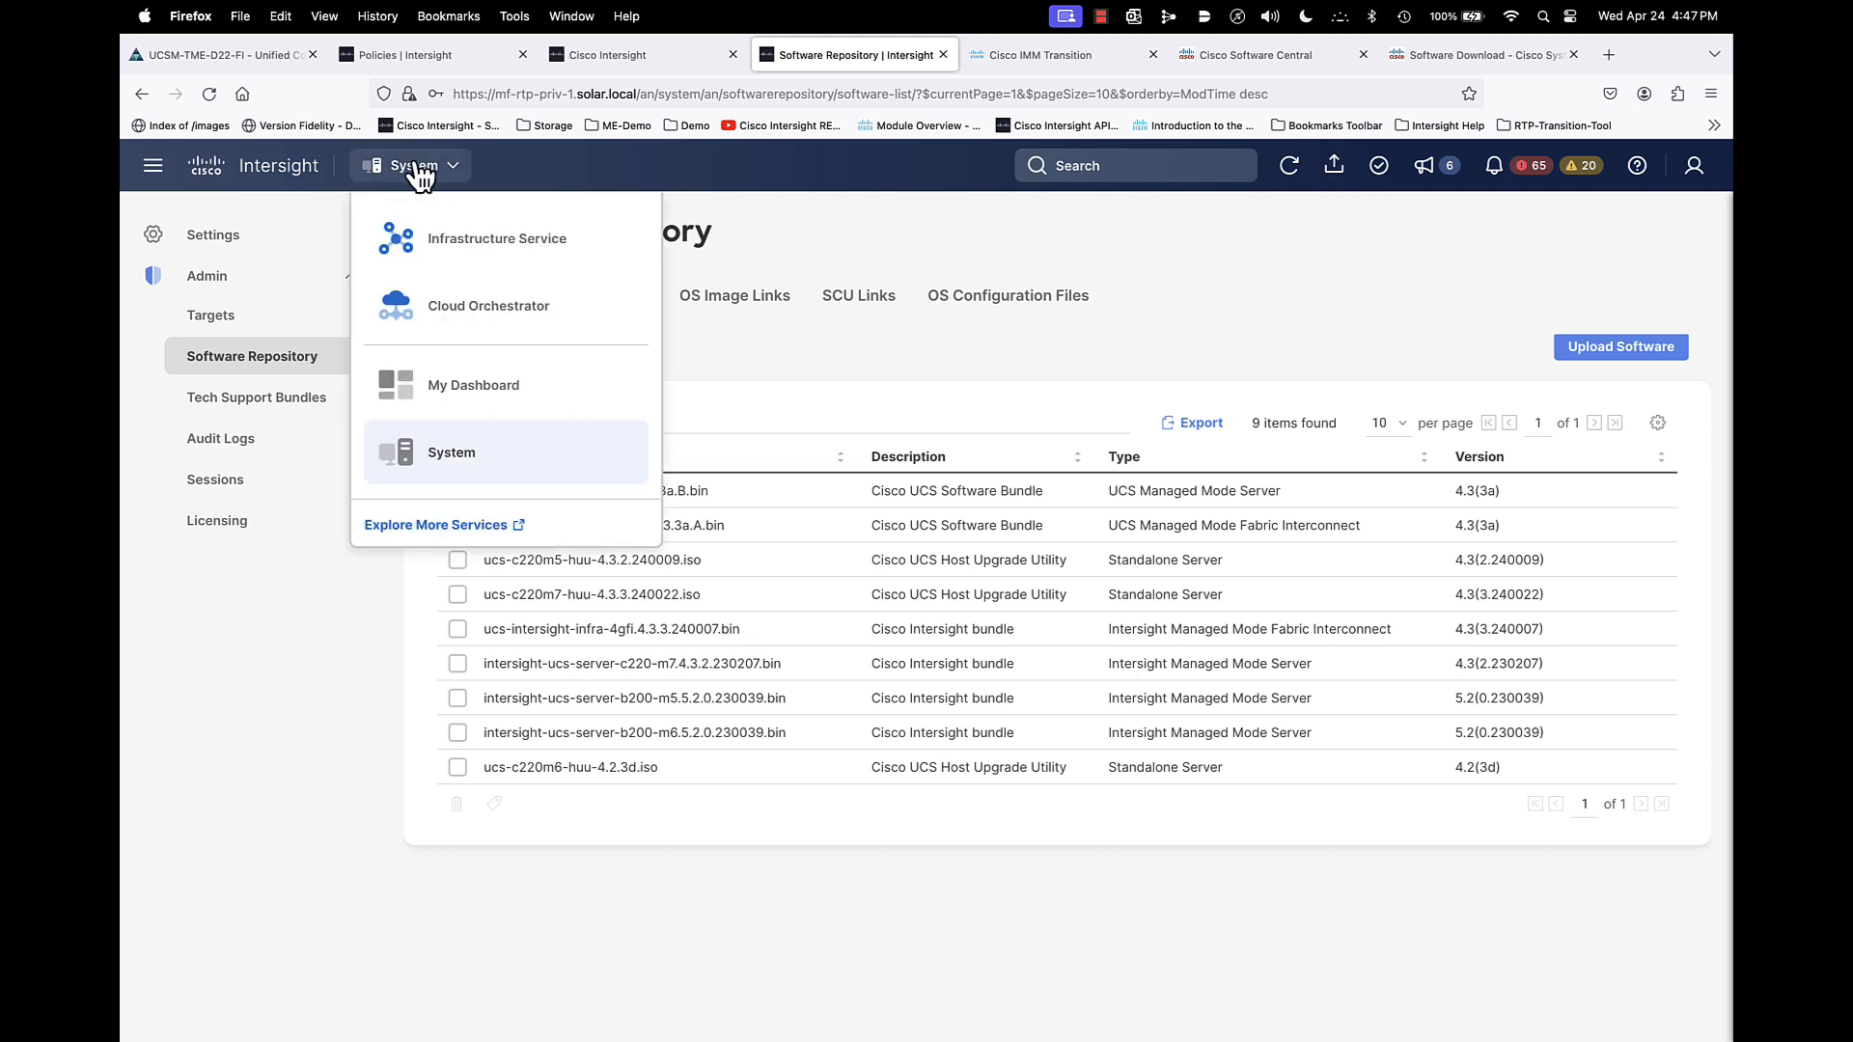
left_click(417, 230)
left_click(230, 436)
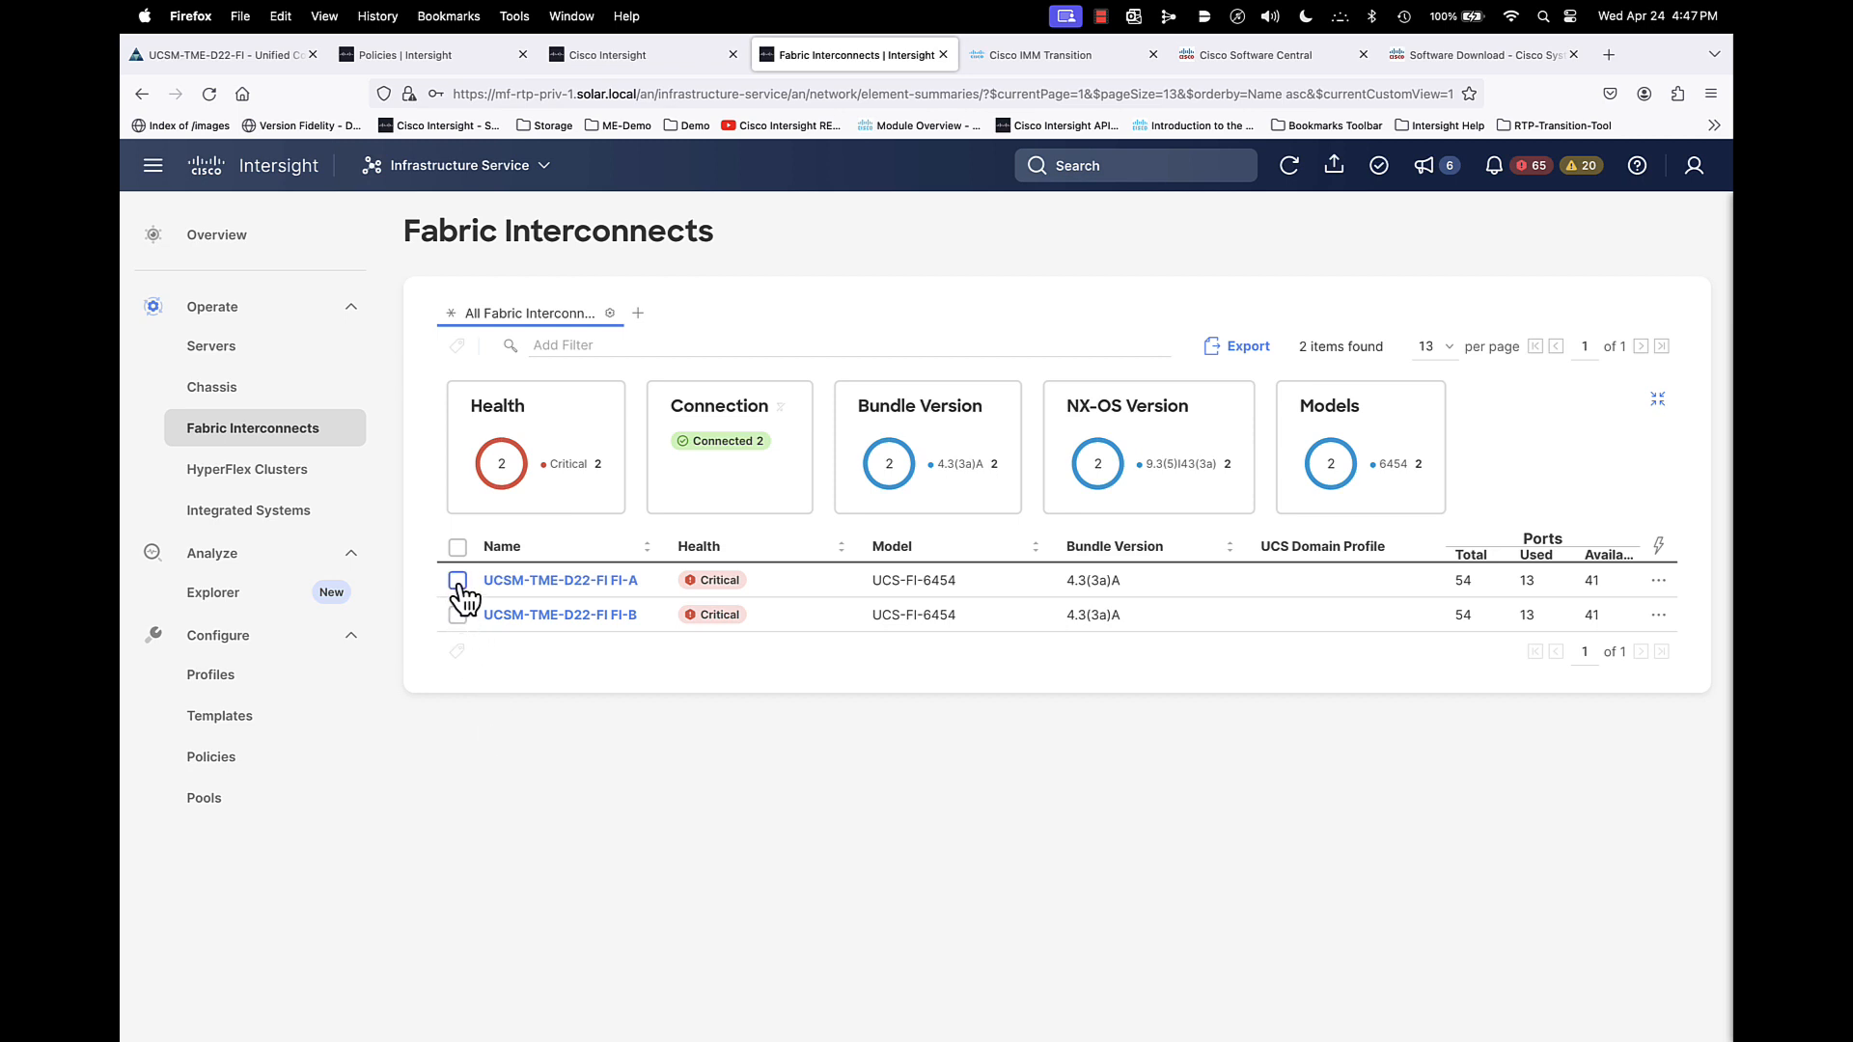
- Take the UCSM-TME-D22-FI fabric interconnects through the firmware upgrade wizard with bundle 4.3(3a) up to the summary, and cancel it
left_click(457, 581)
left_click(1658, 580)
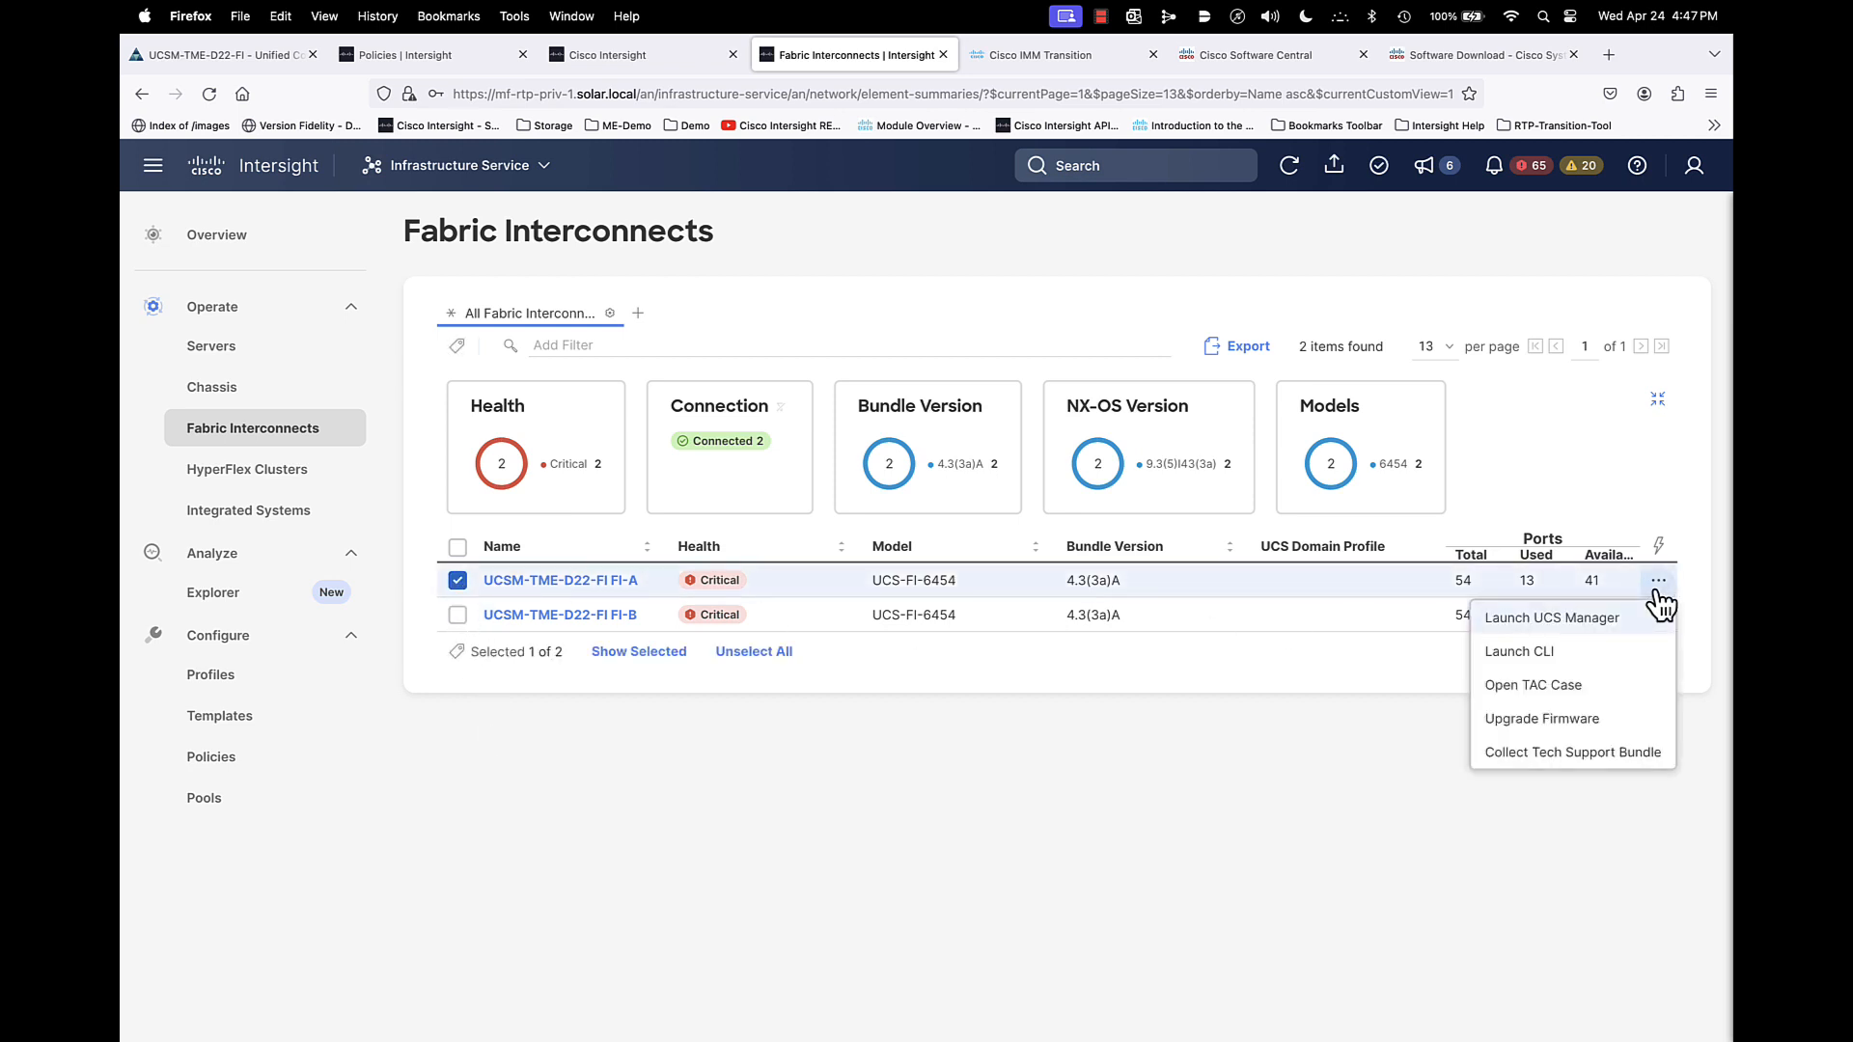
left_click(1560, 719)
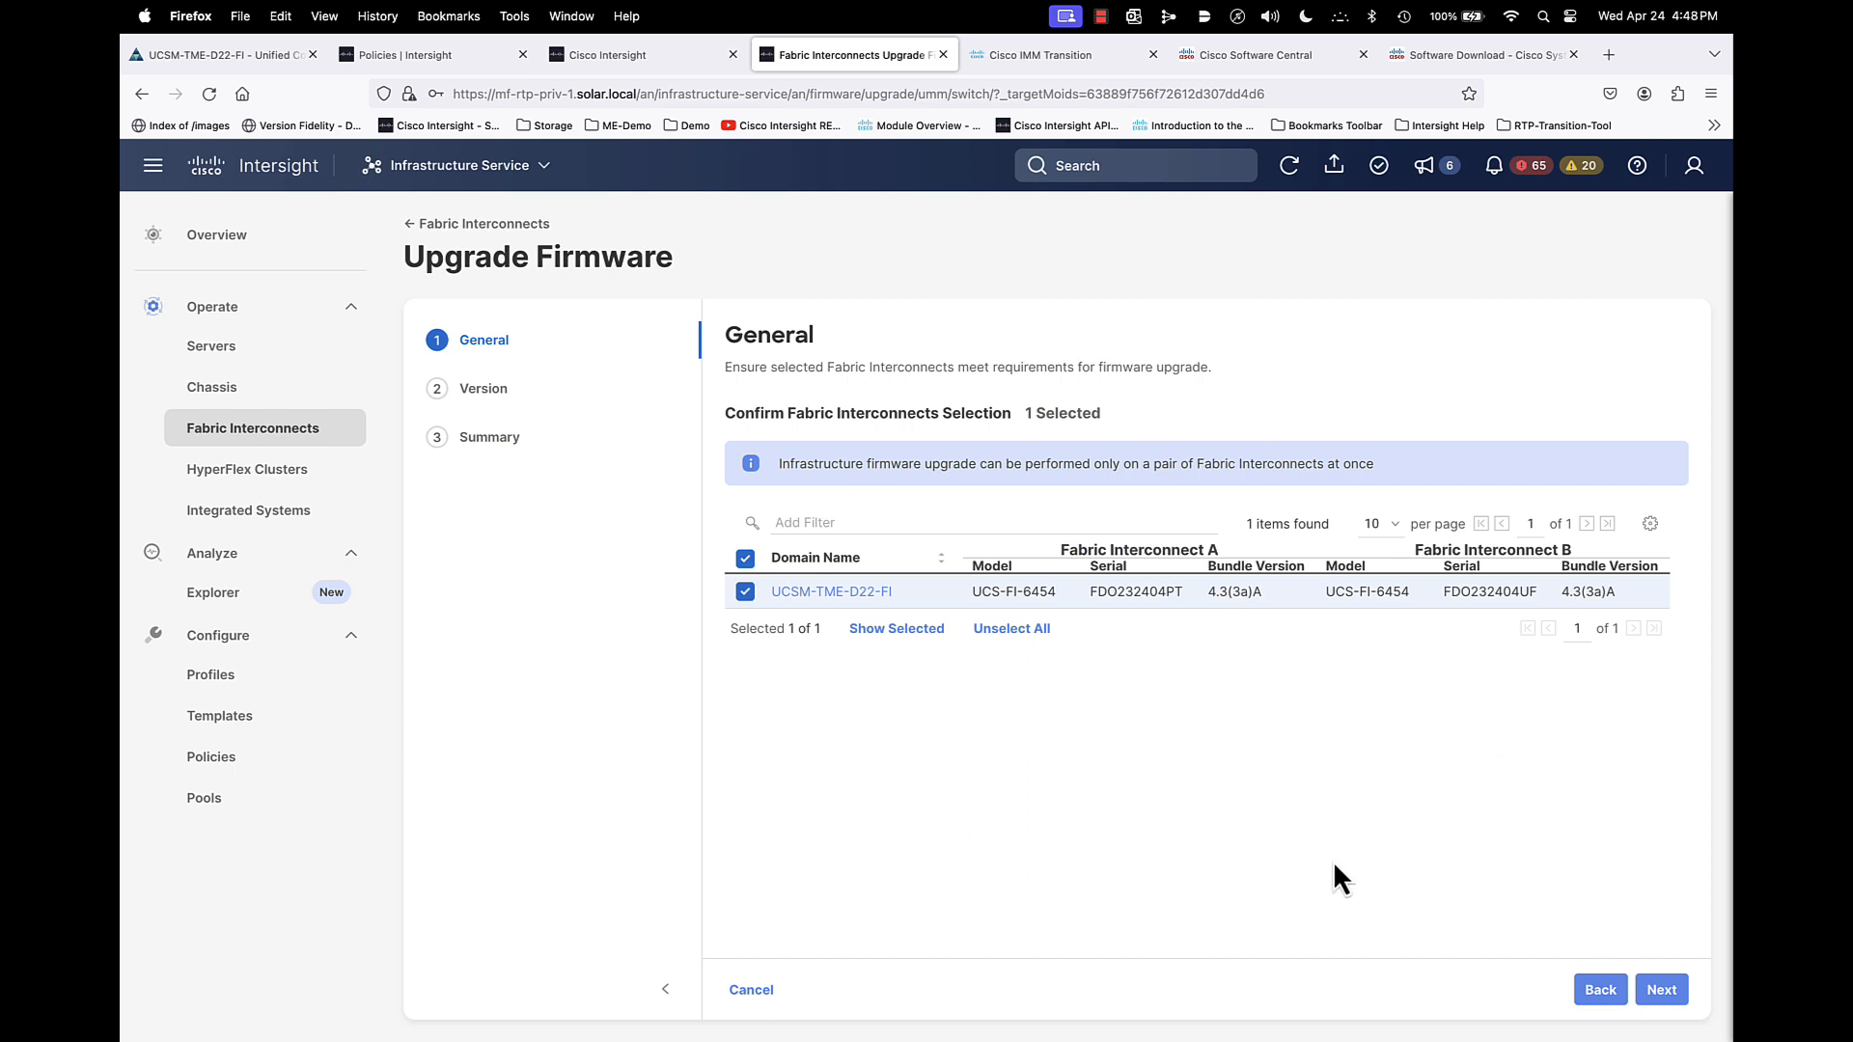
left_click(1661, 989)
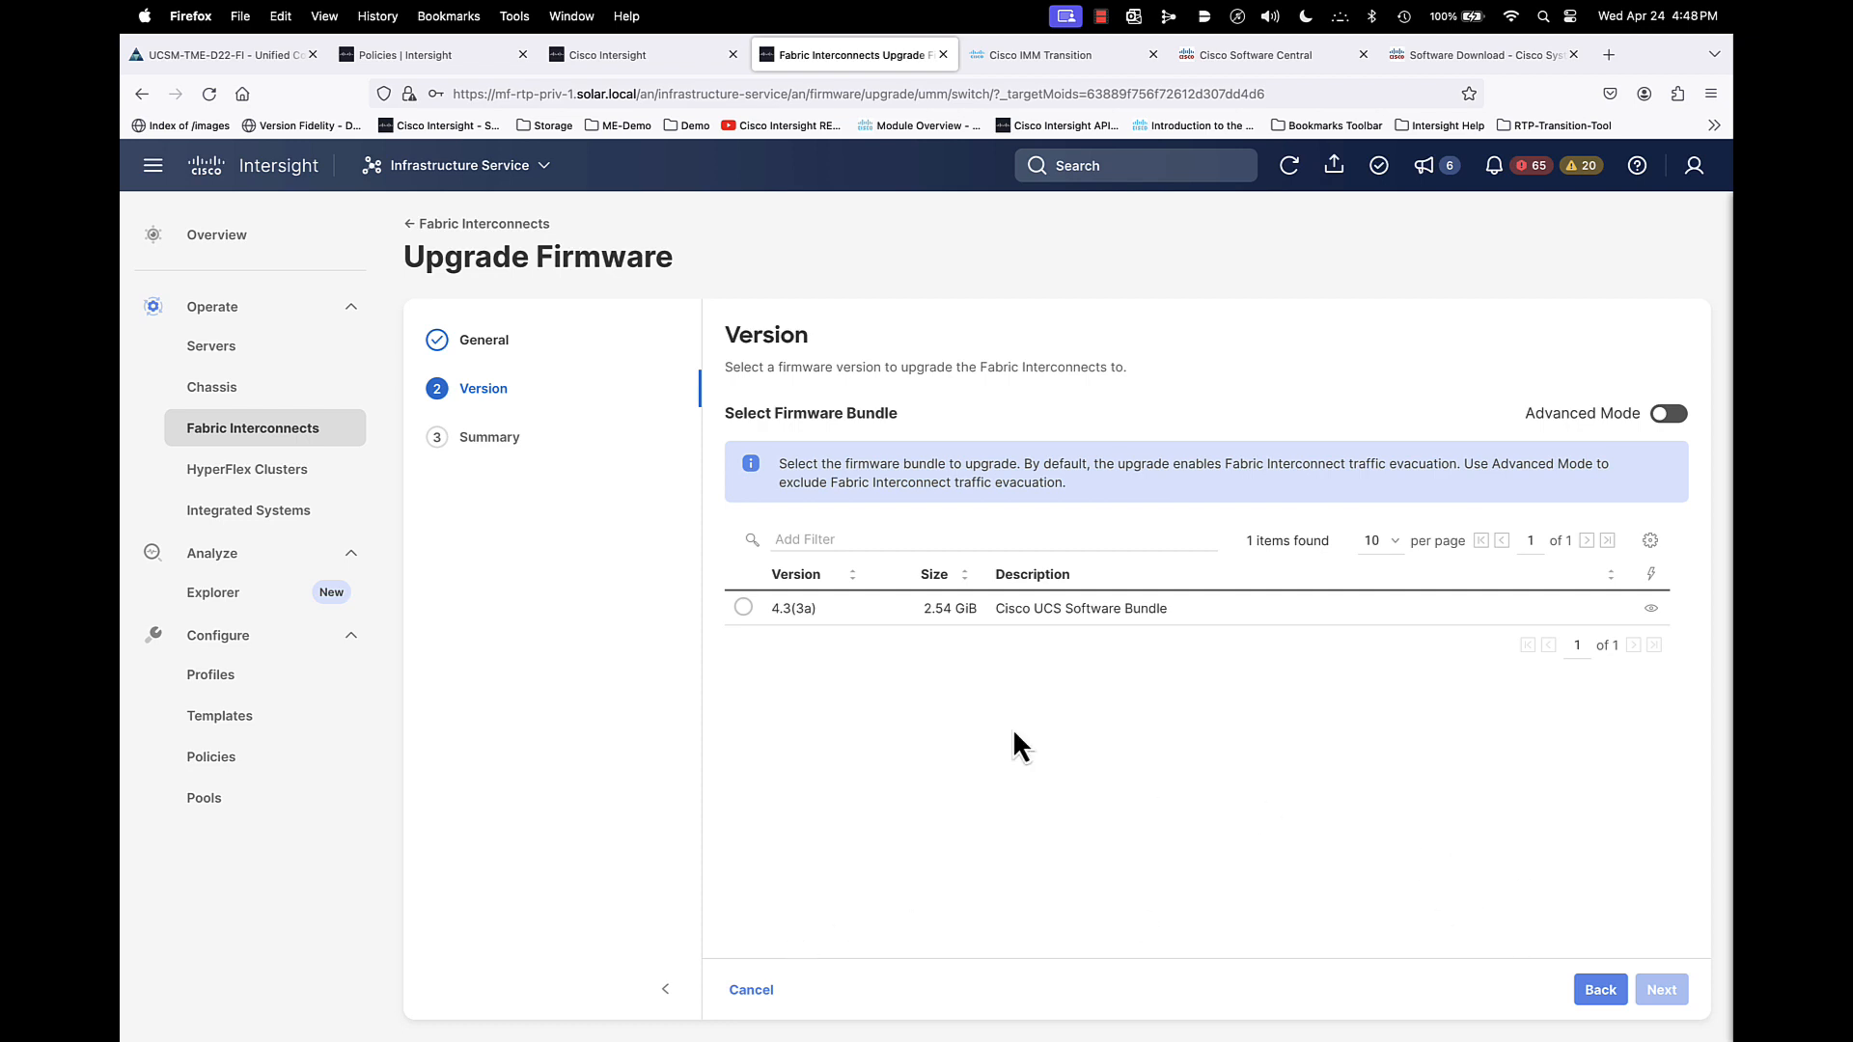
left_click(743, 608)
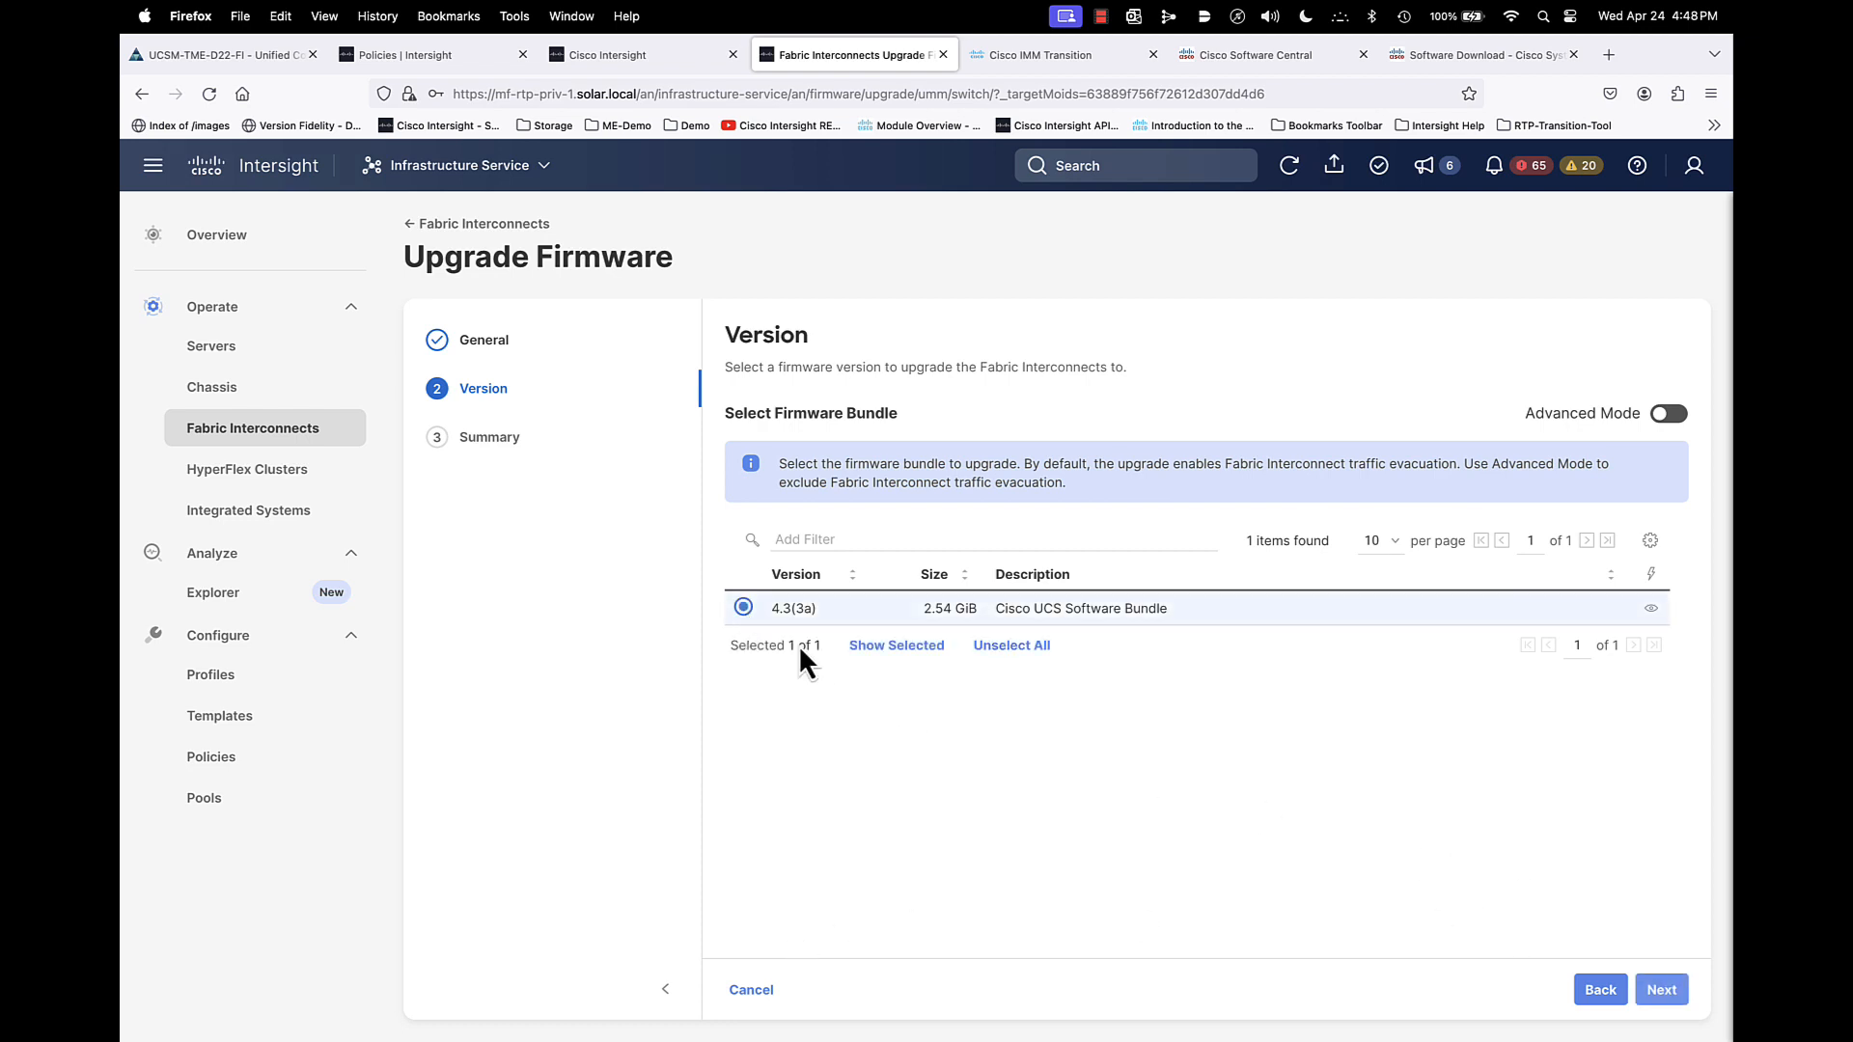
left_click(1659, 989)
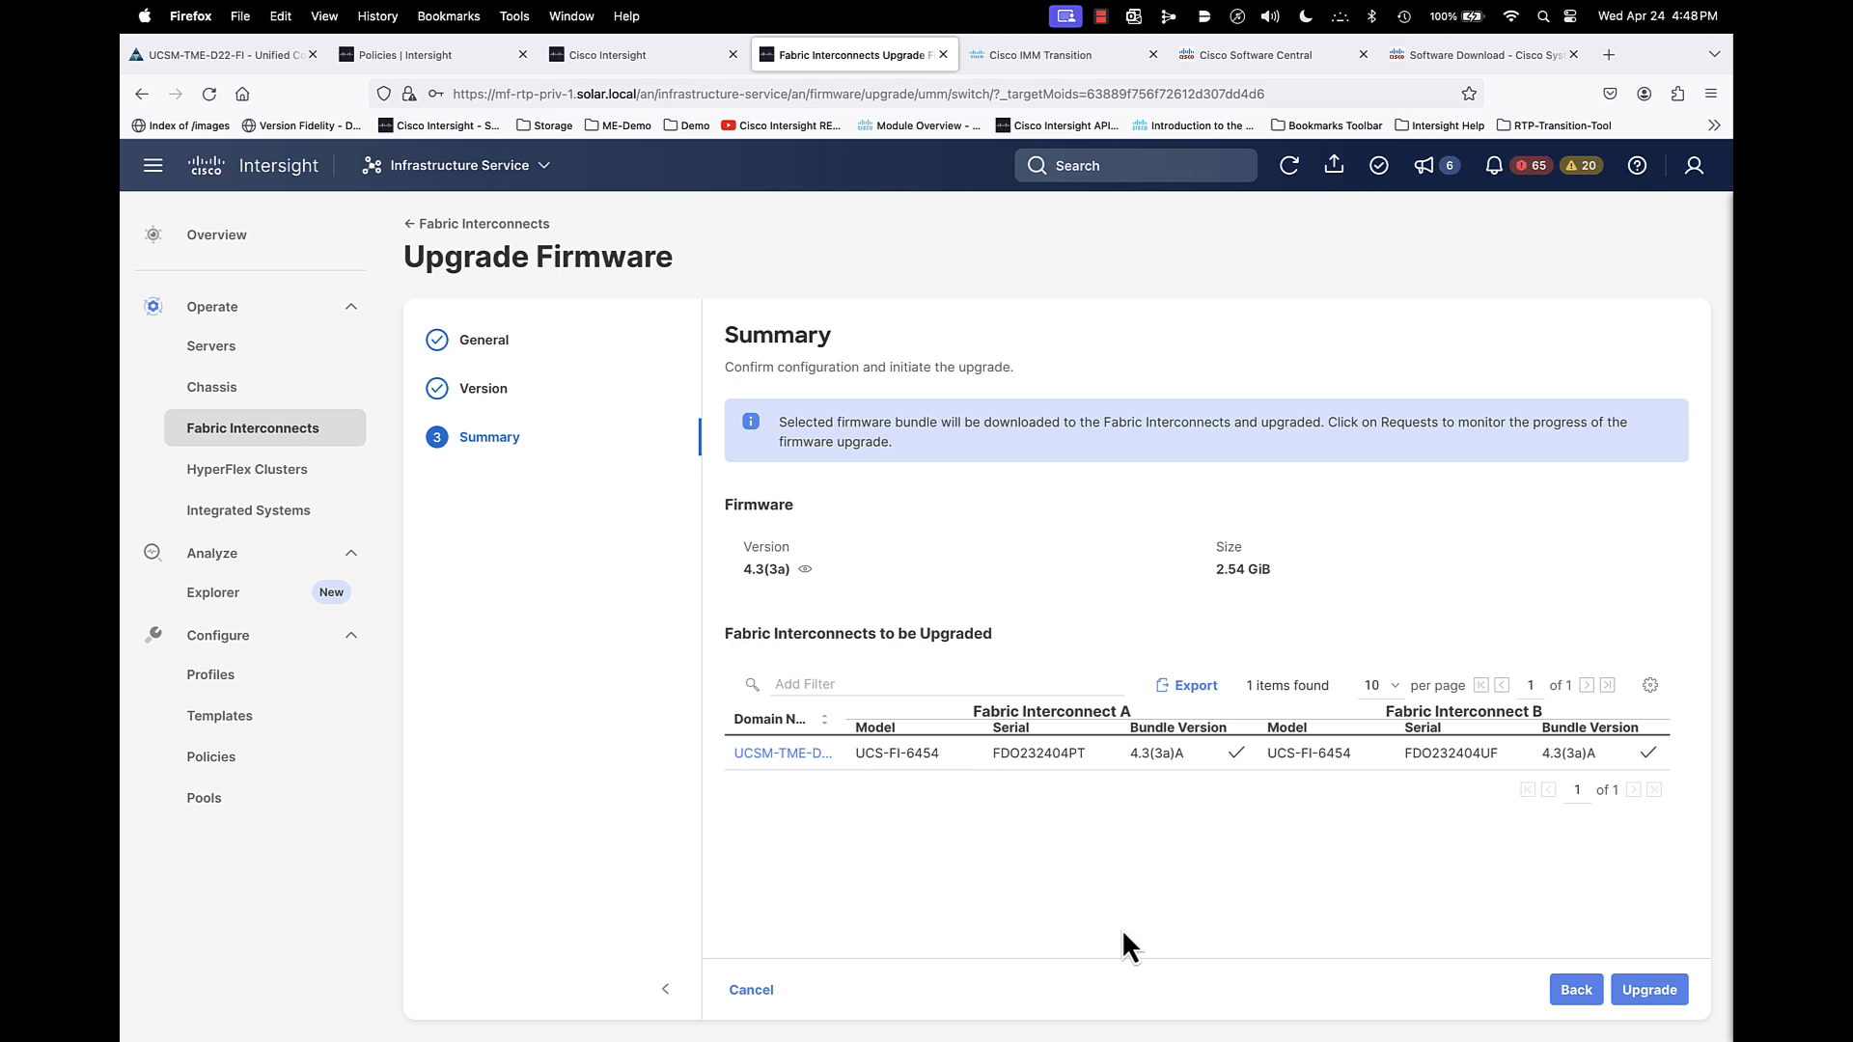
left_click(757, 992)
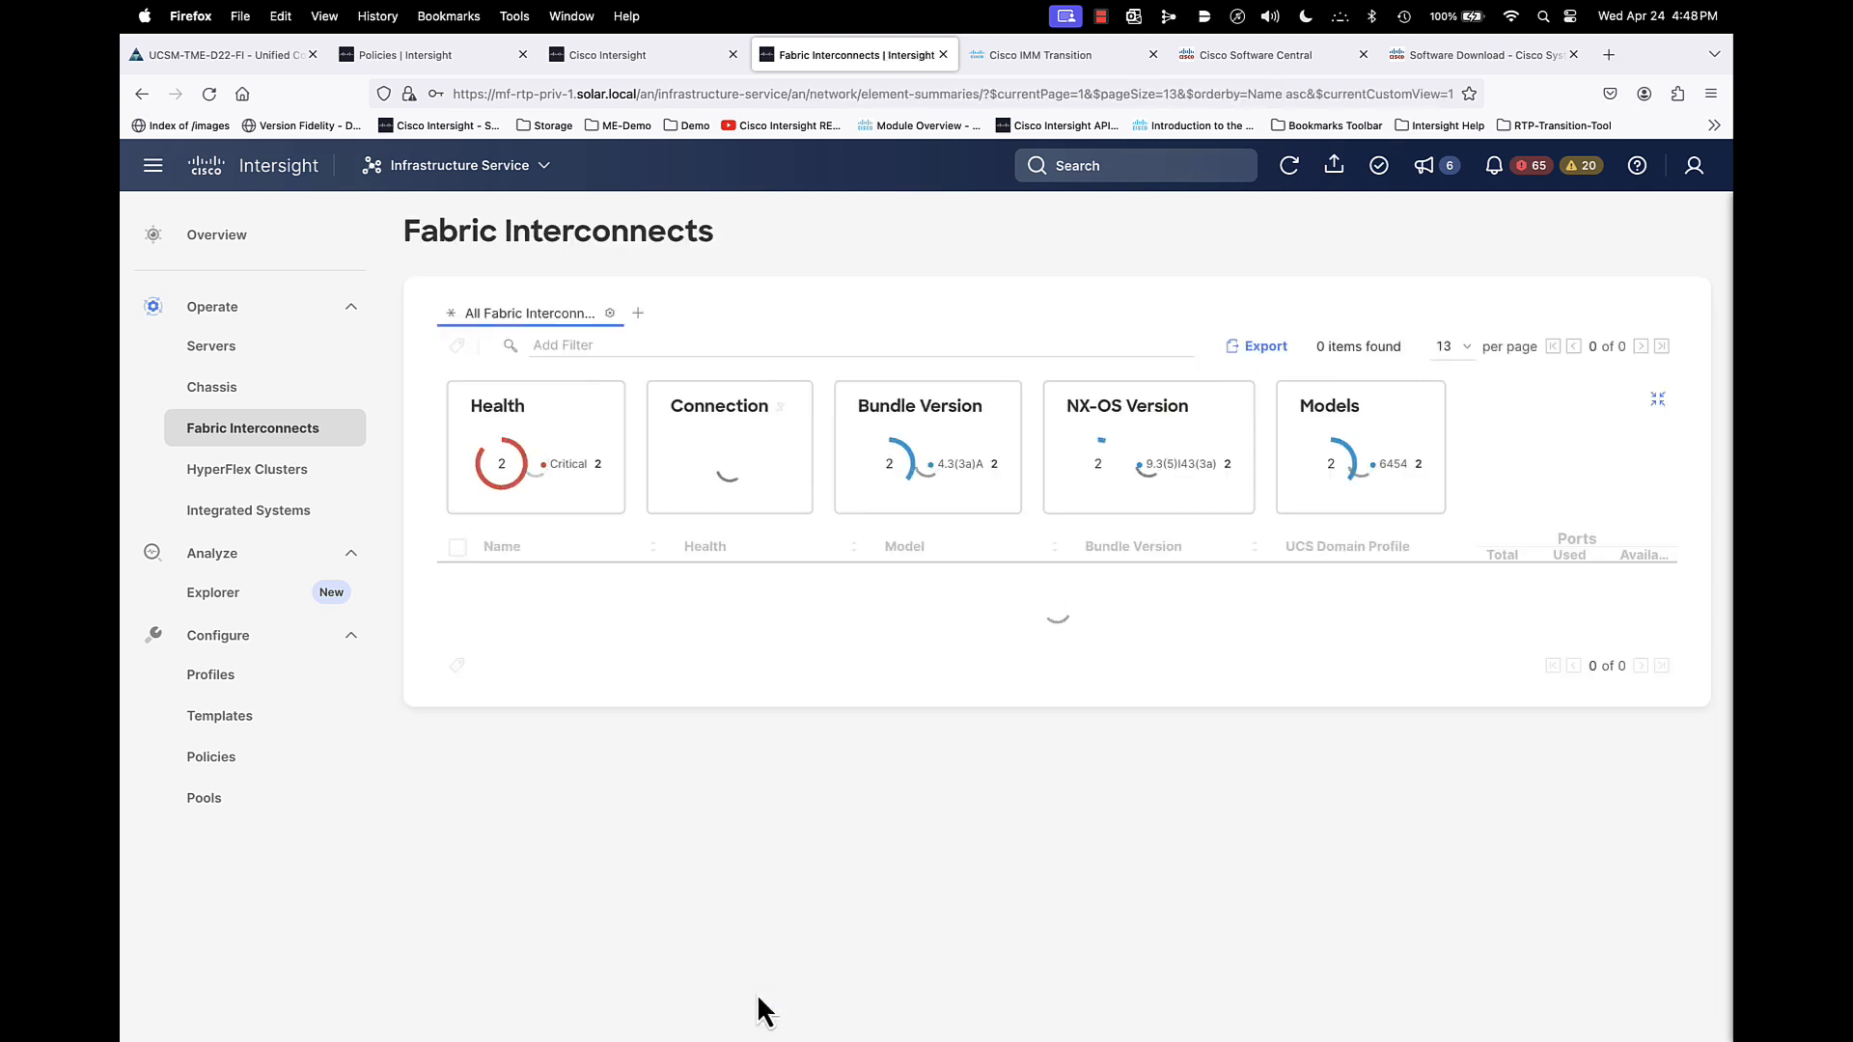
- Start a firmware upgrade for the eight B200-M5 servers UCSM-TME-D22-FI-1-1 through UCSM-TME-D22-FI-1-8 from the Servers list
left_click(223, 356)
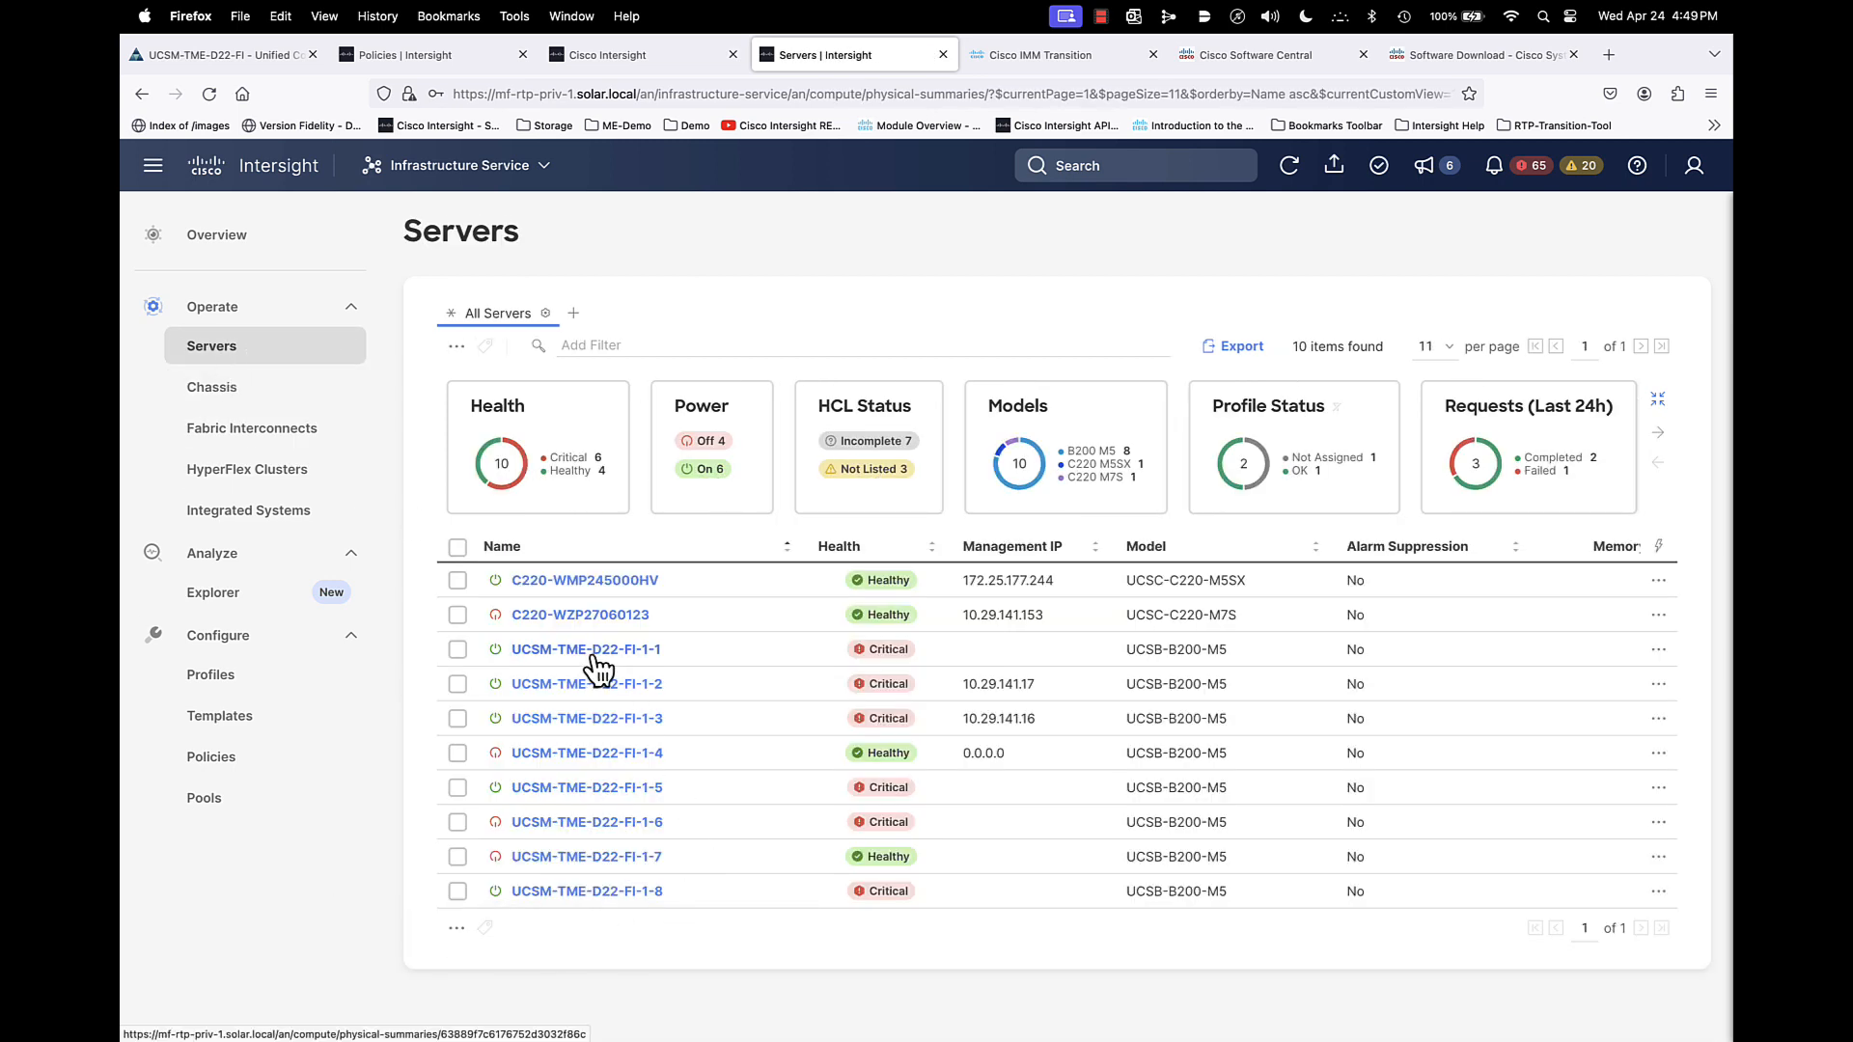
left_click(458, 649)
left_click(458, 685)
left_click(458, 719)
left_click(457, 753)
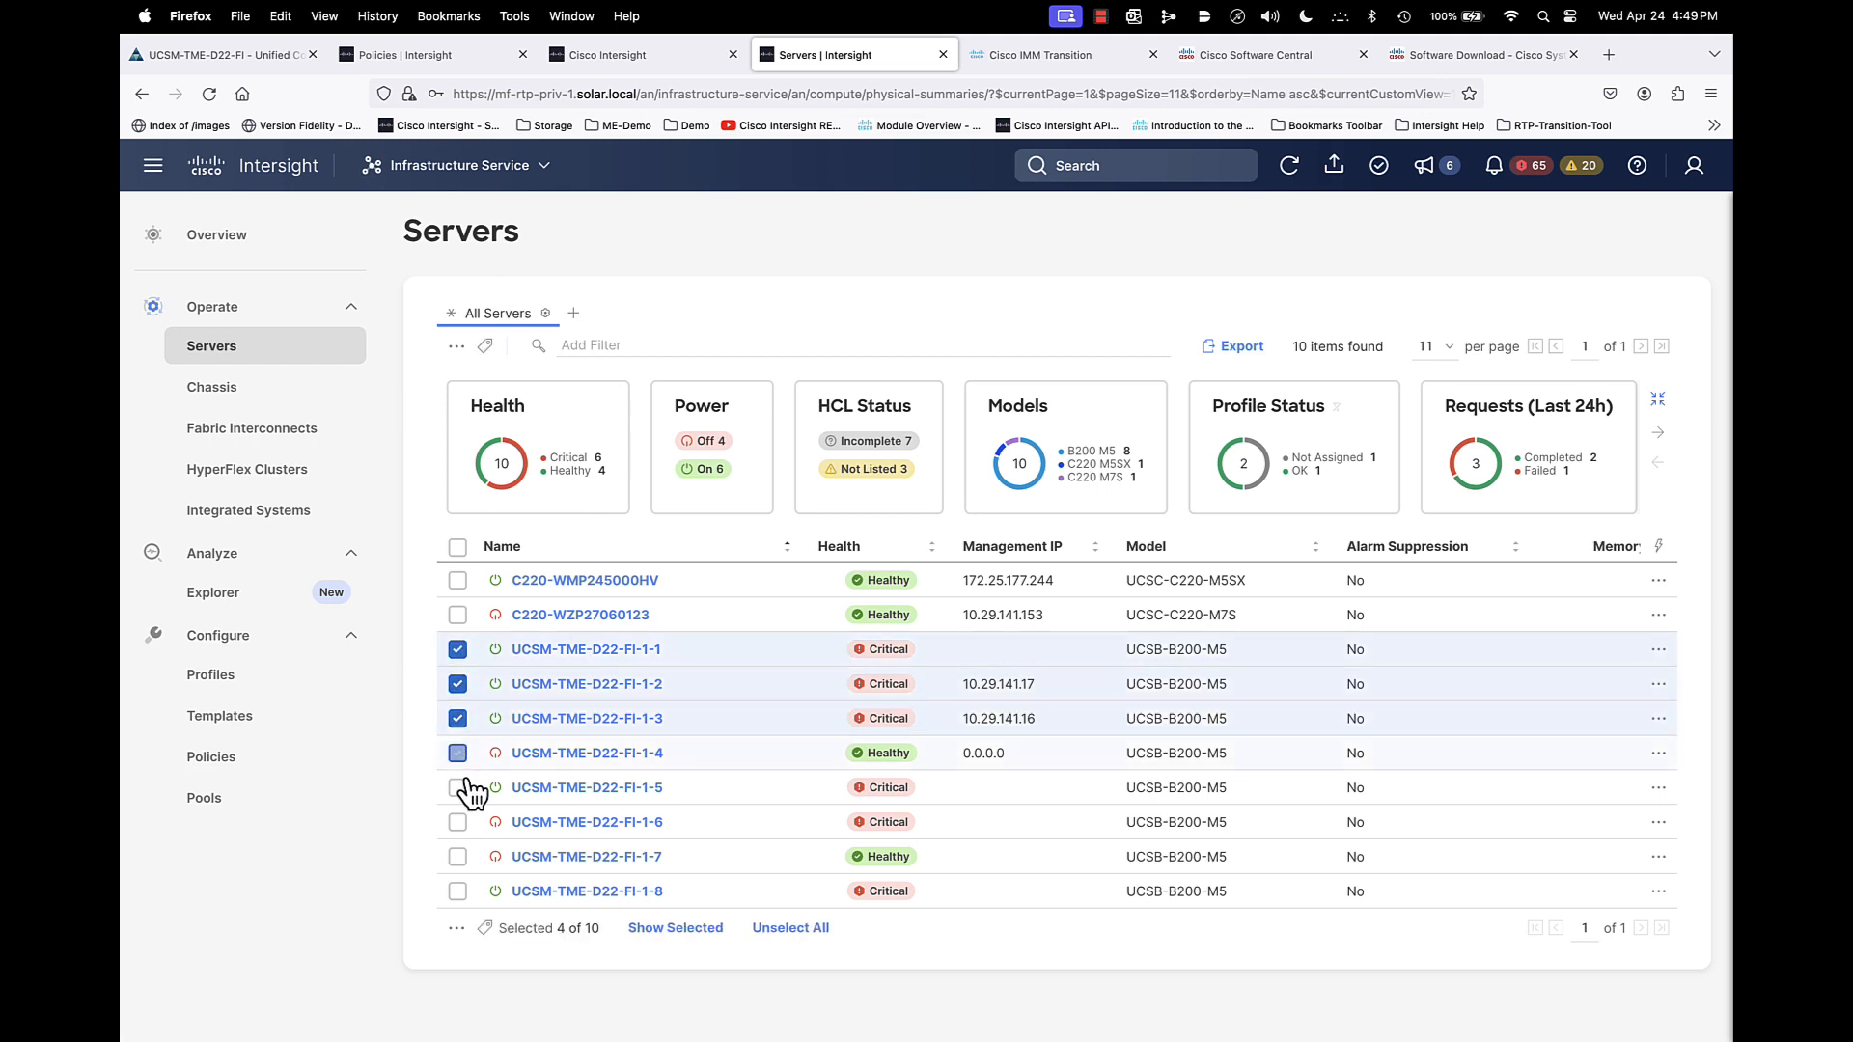
left_click(457, 787)
left_click(457, 822)
left_click(457, 858)
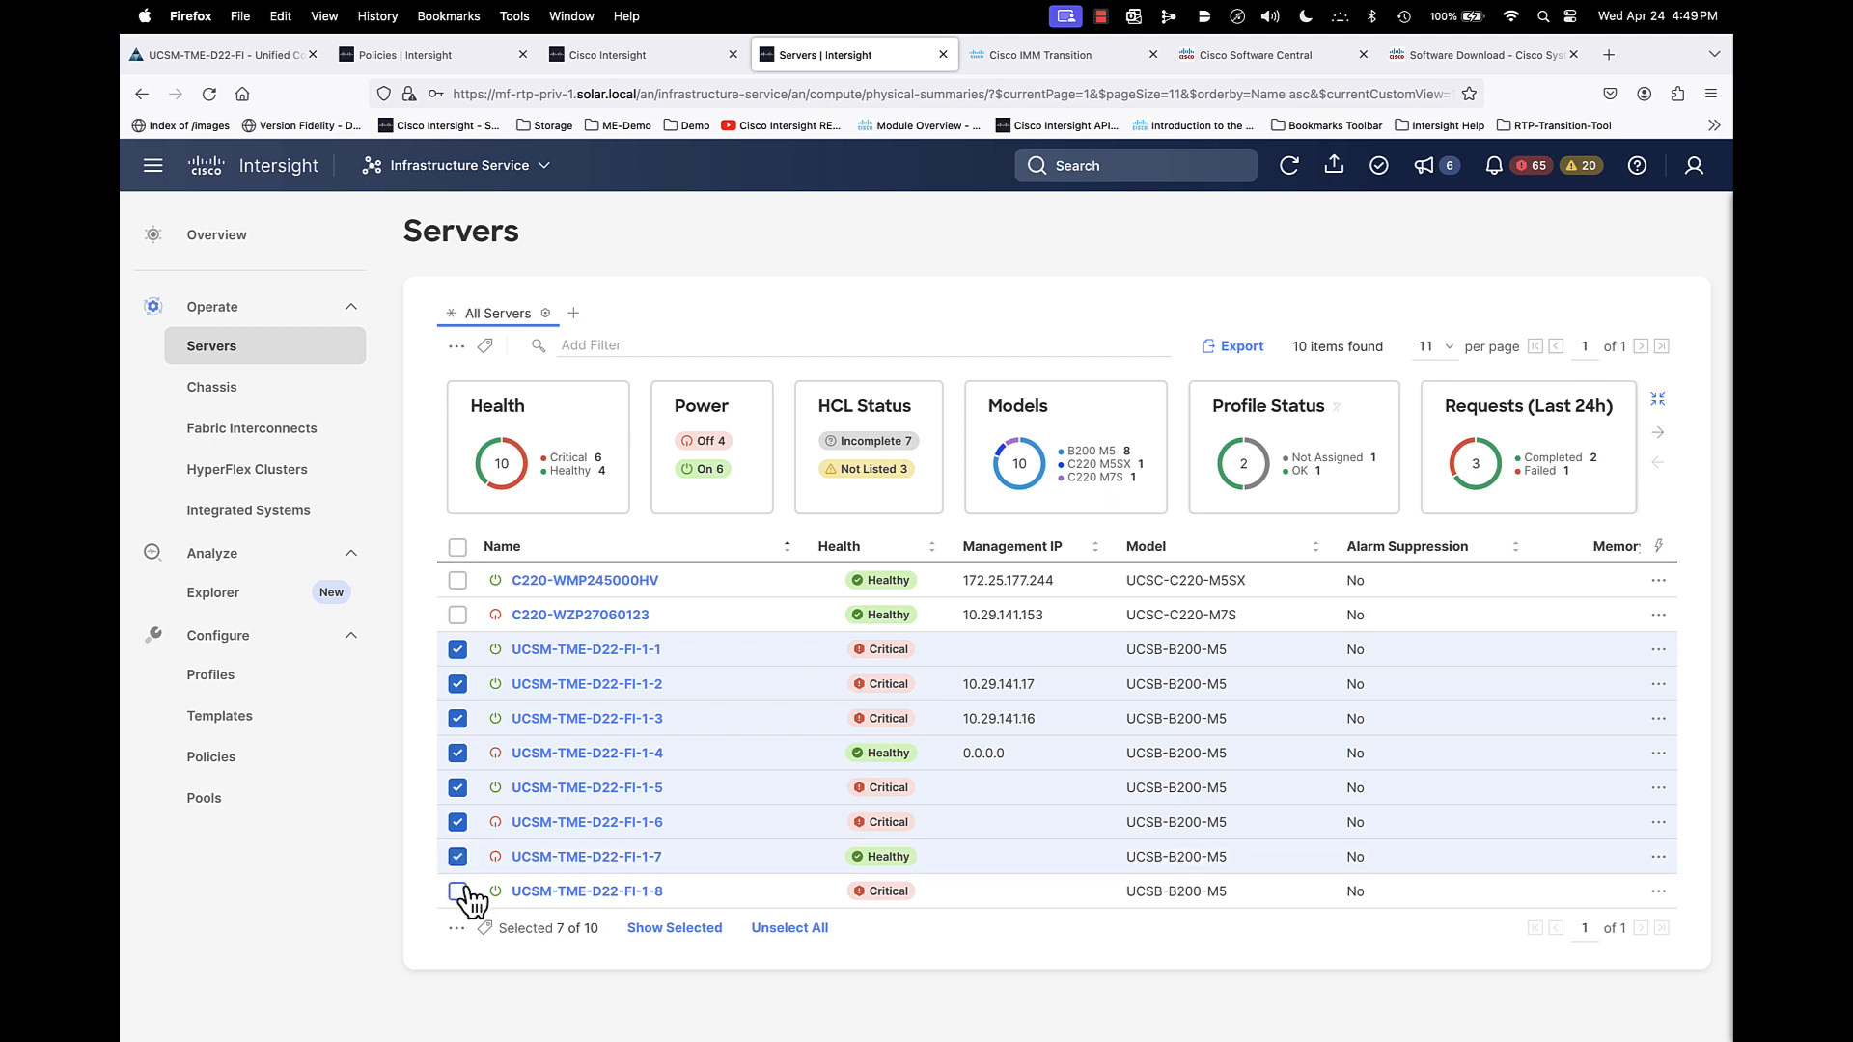
left_click(457, 890)
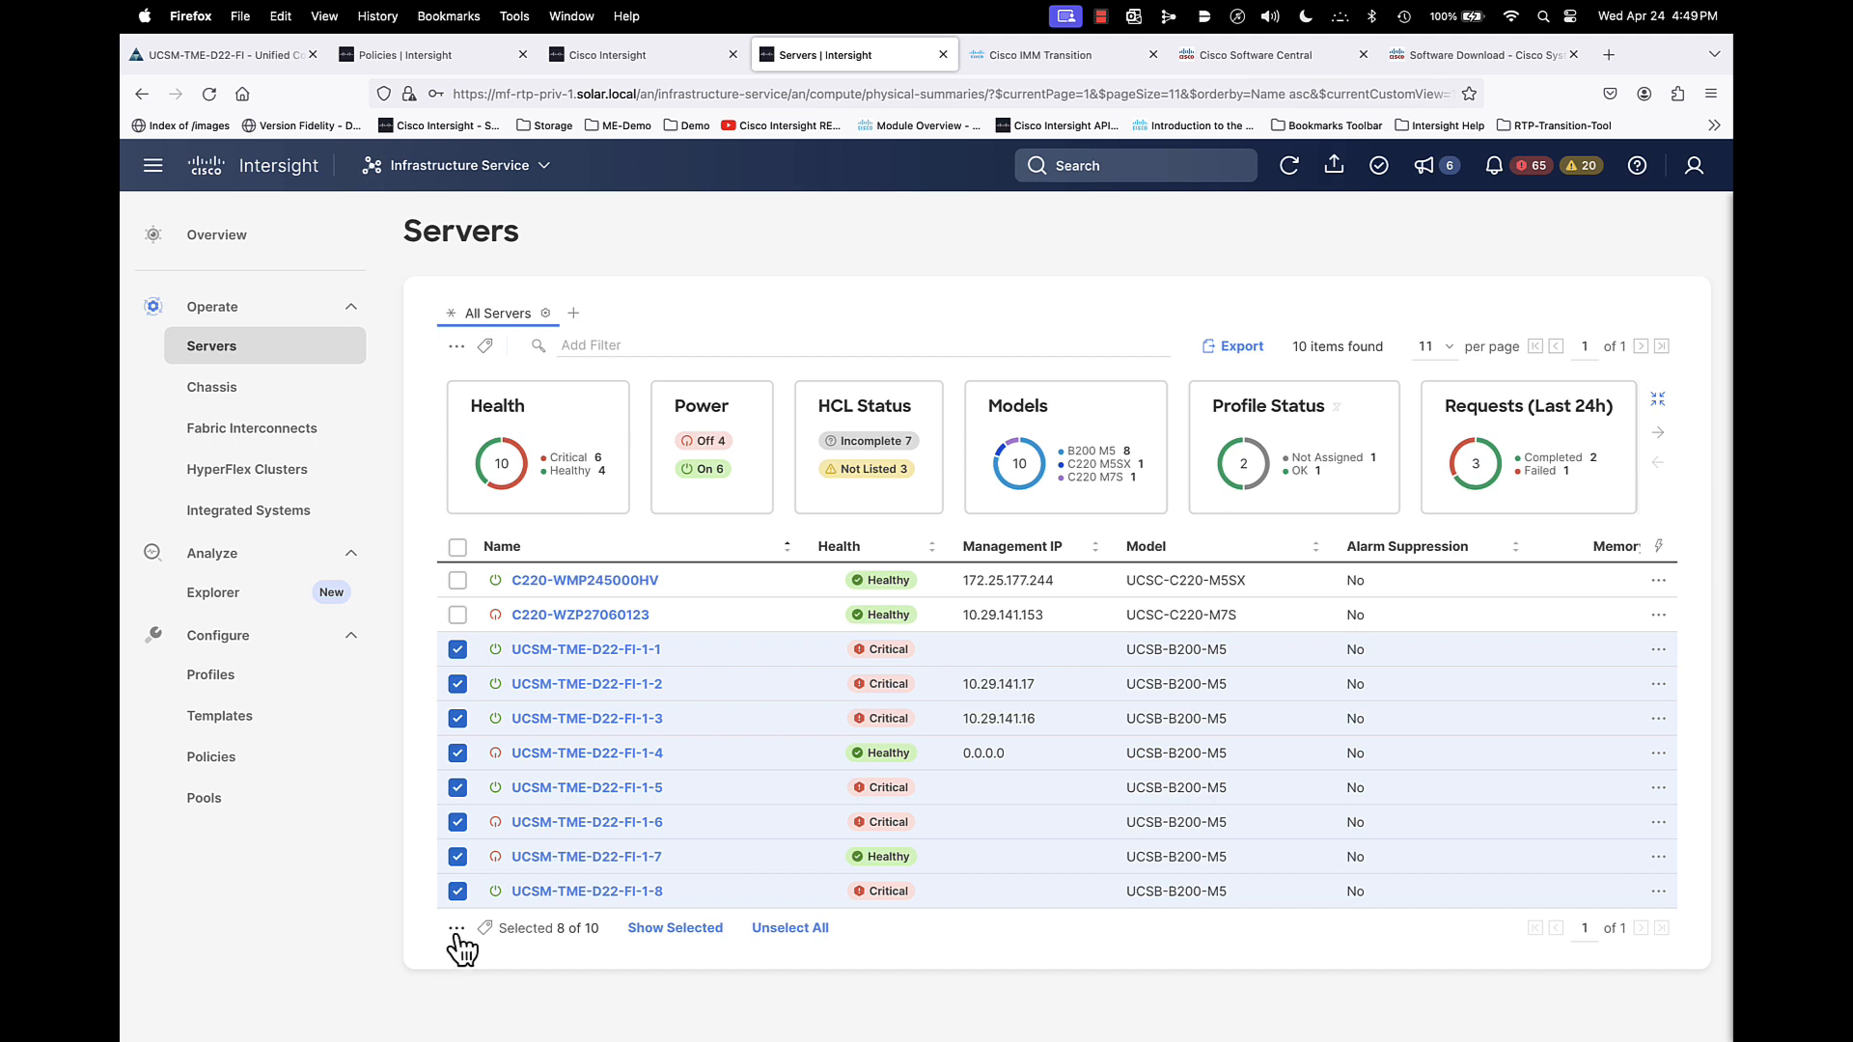
left_click(457, 346)
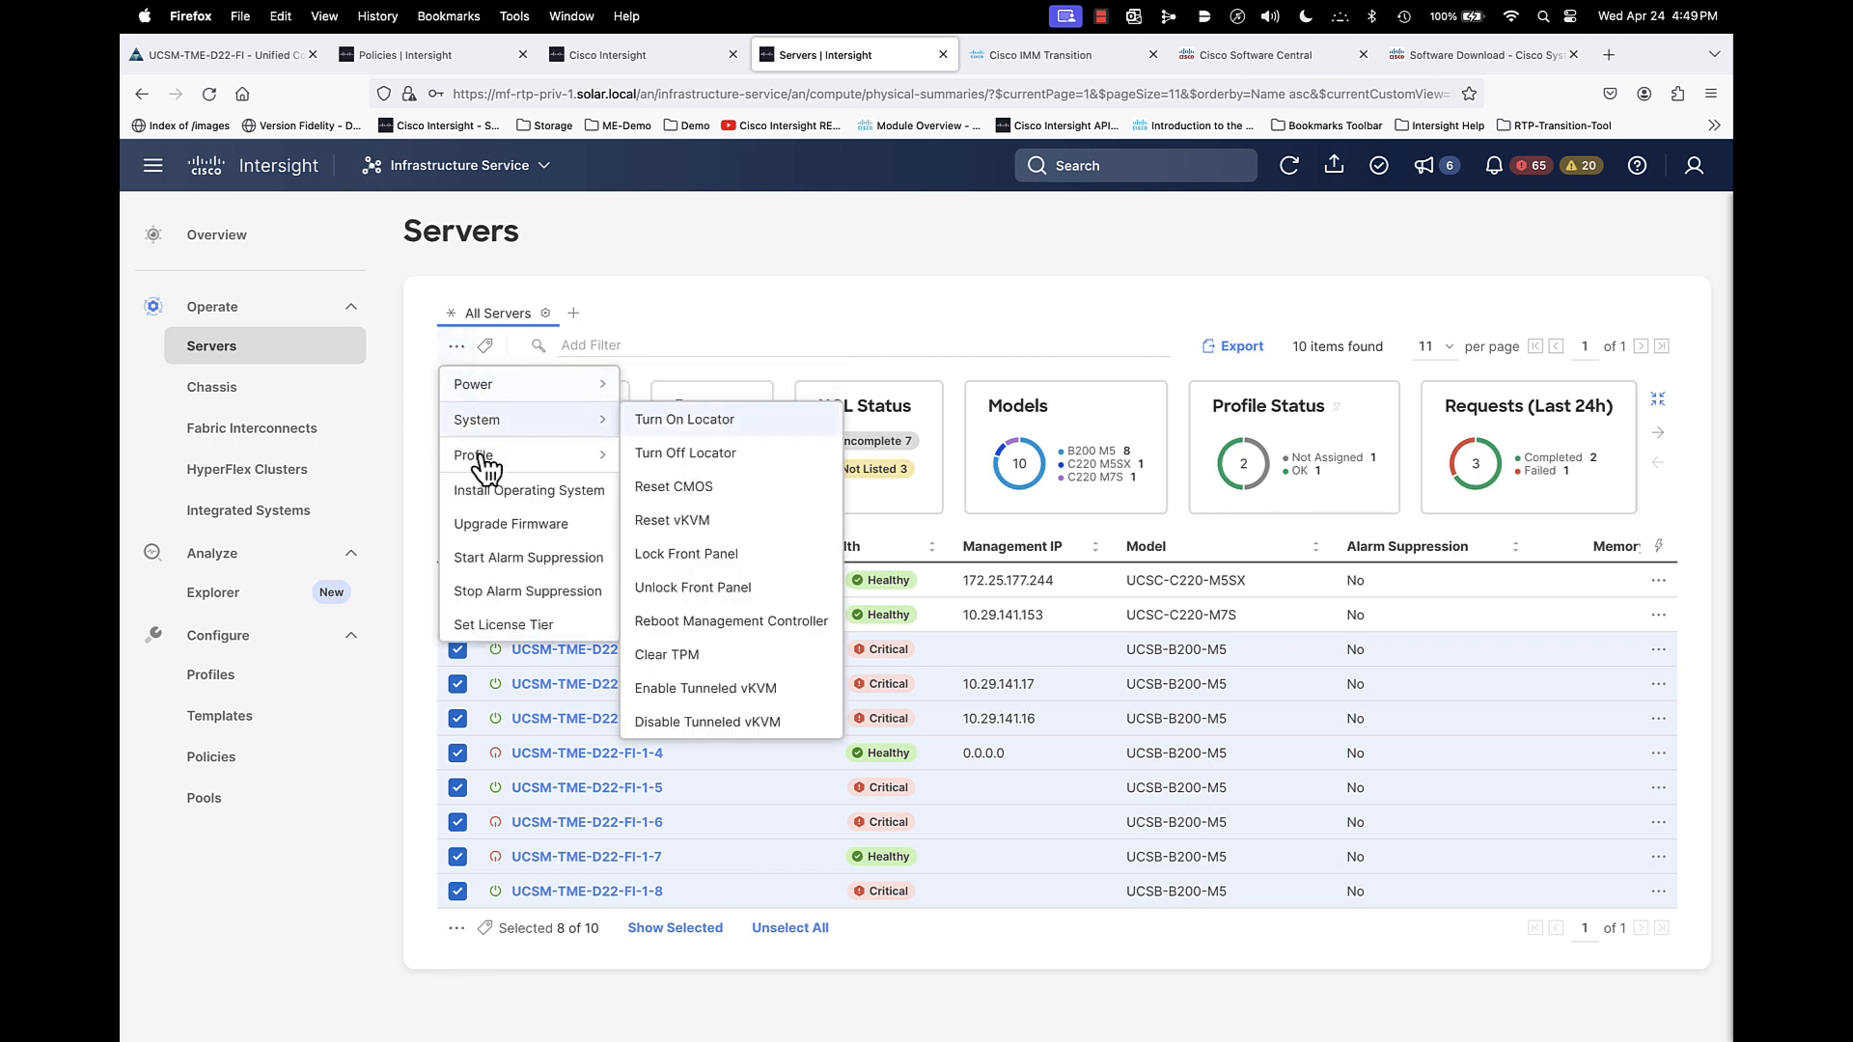
left_click(498, 526)
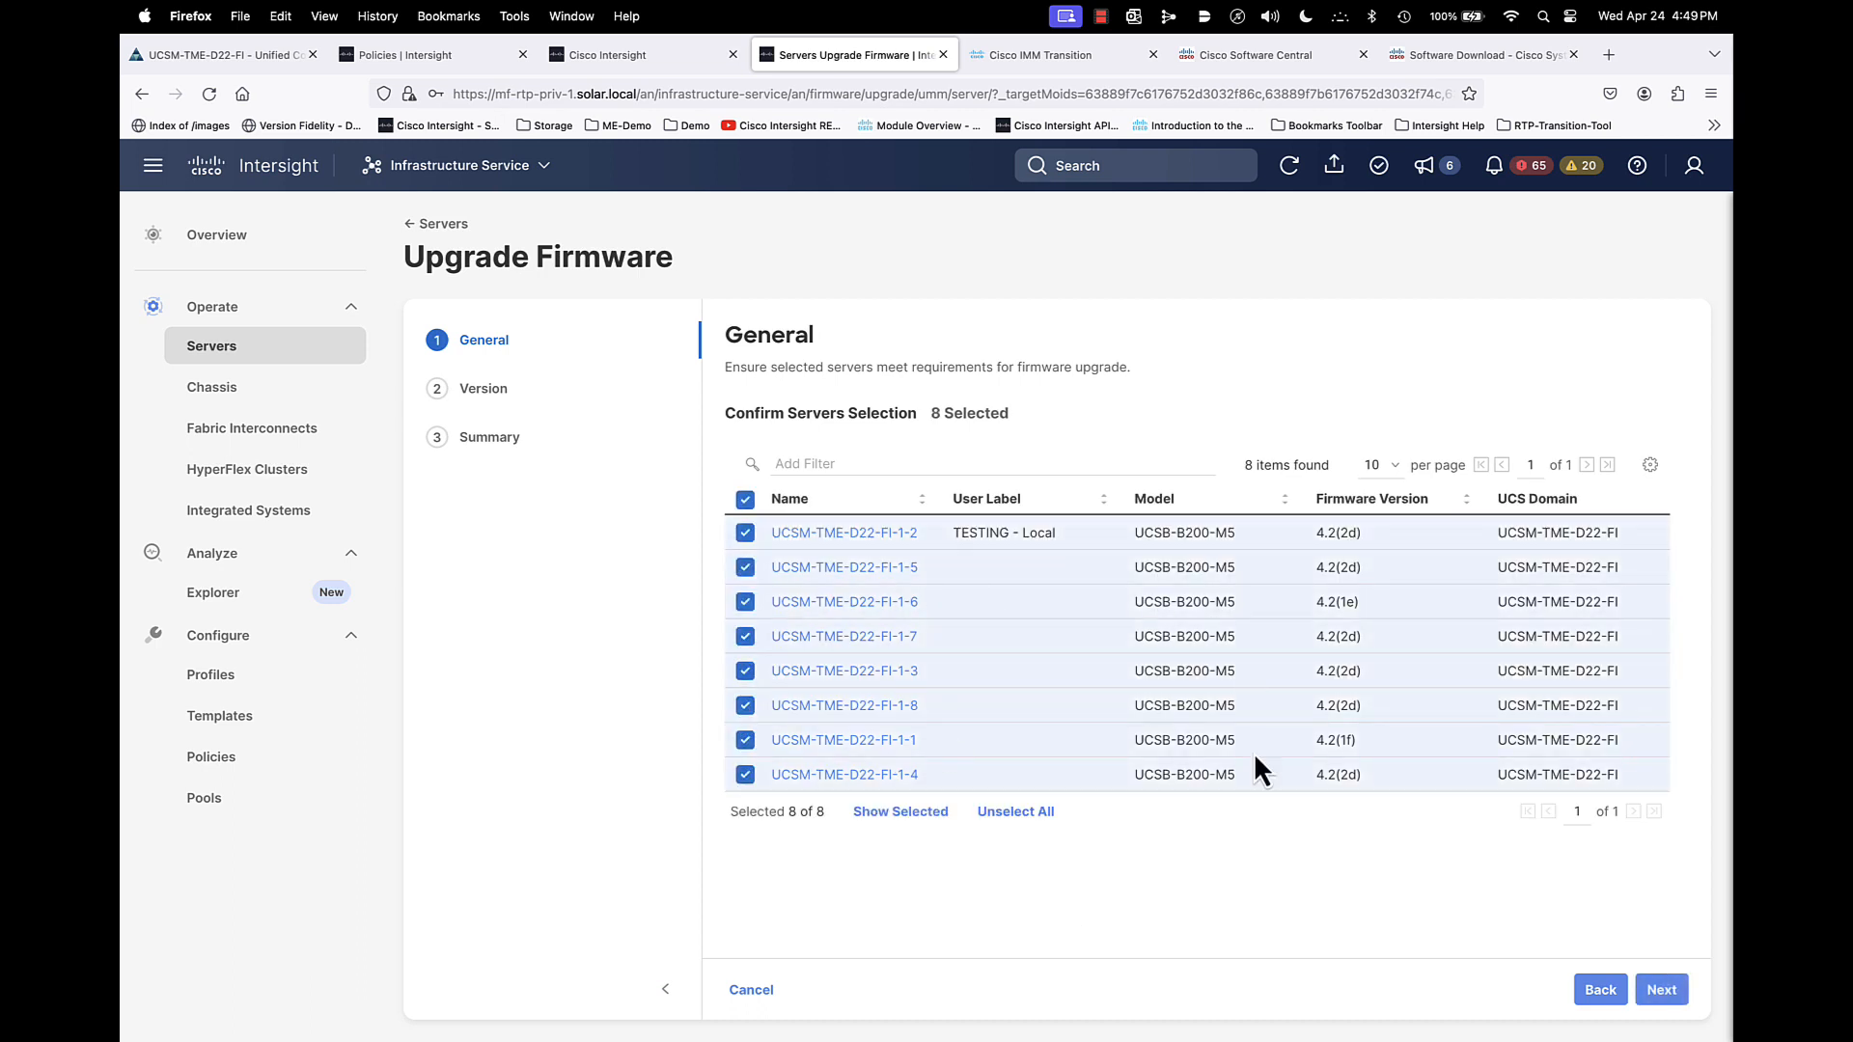
- Choose the 4.3(3a) bundle for the selected servers, review the upgrade summary, and cancel the server upgrade
left_click(1661, 990)
left_click(743, 607)
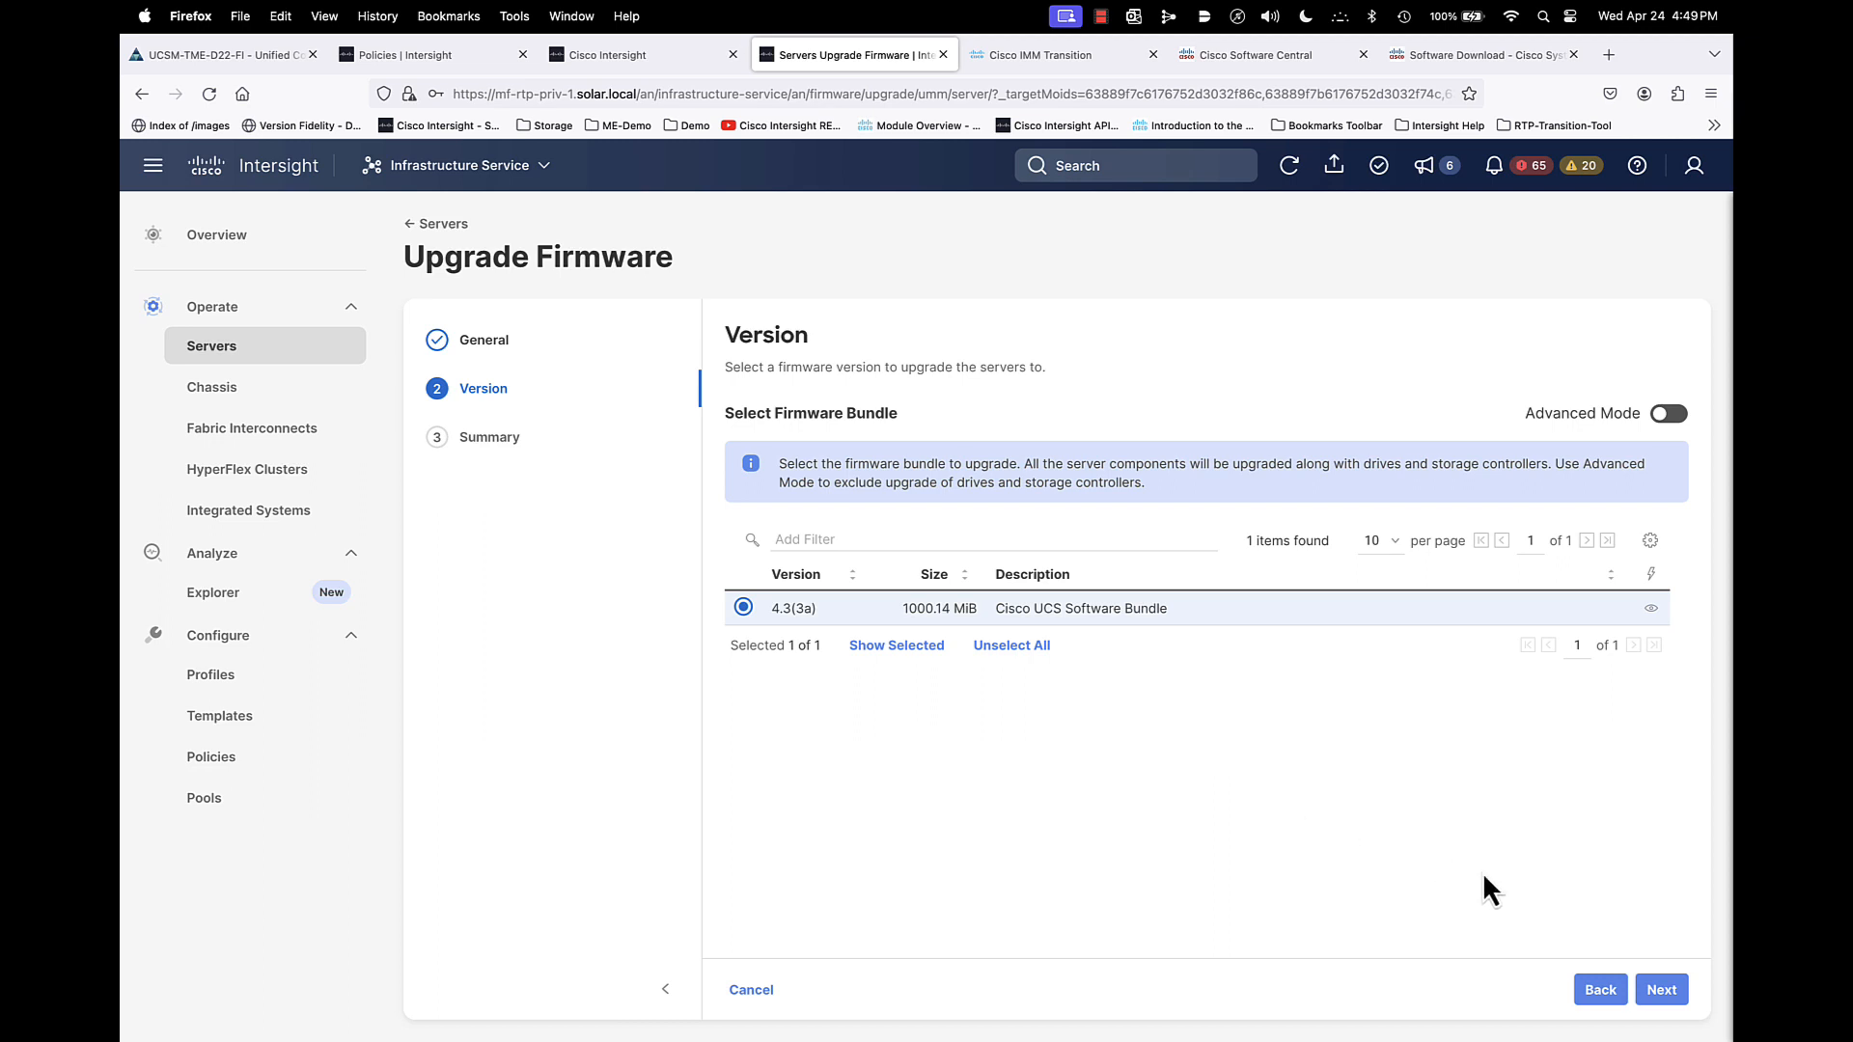
left_click(1662, 990)
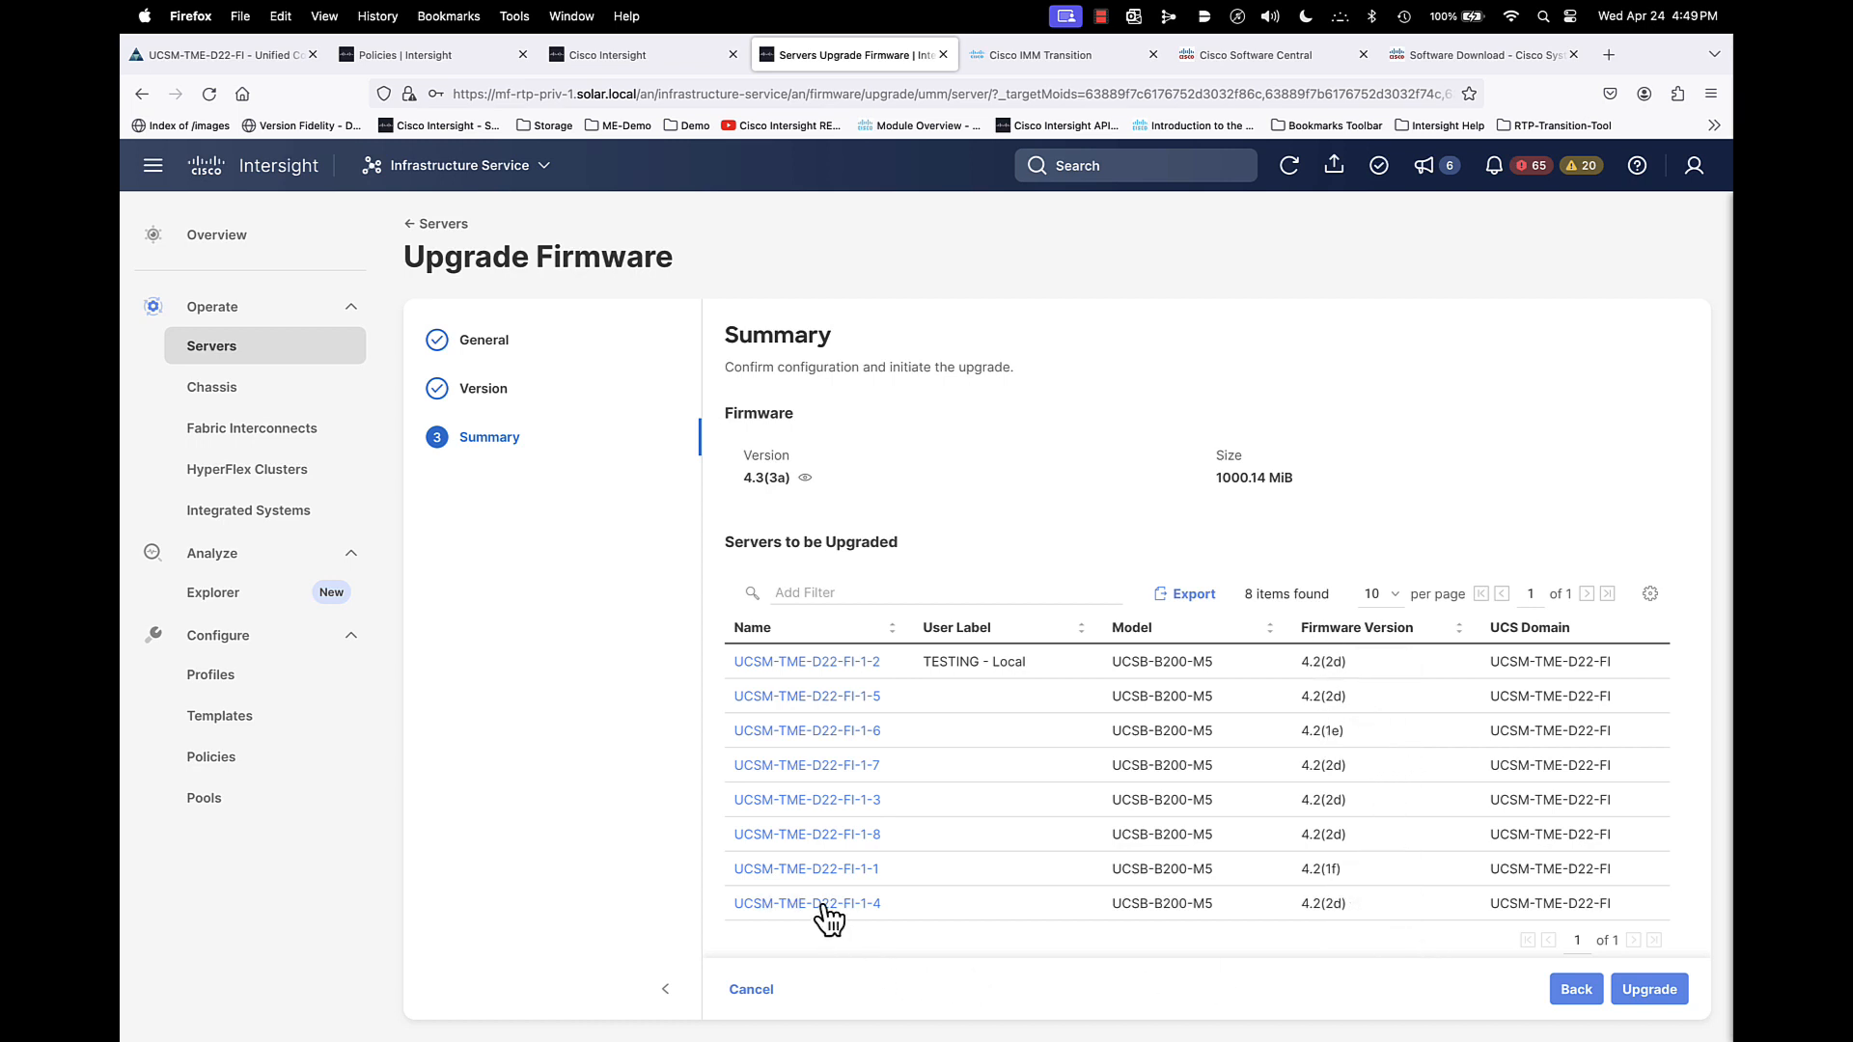
left_click(752, 991)
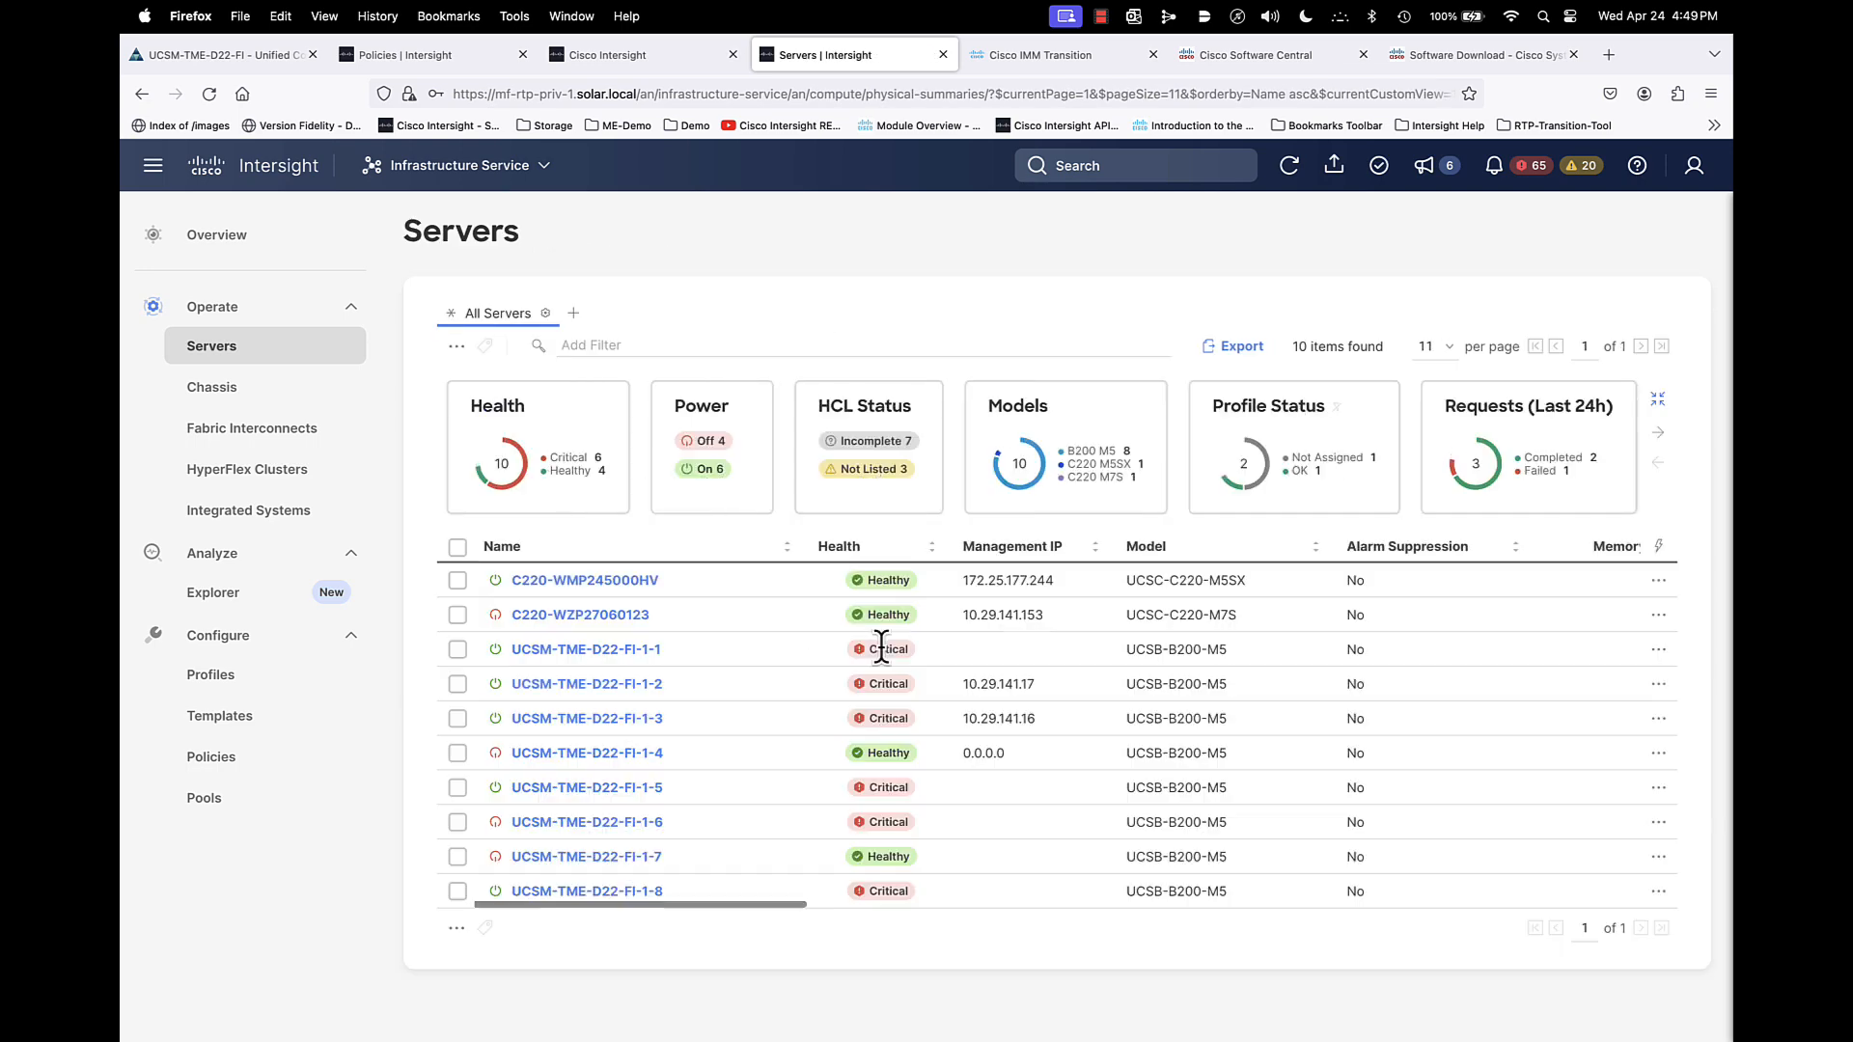
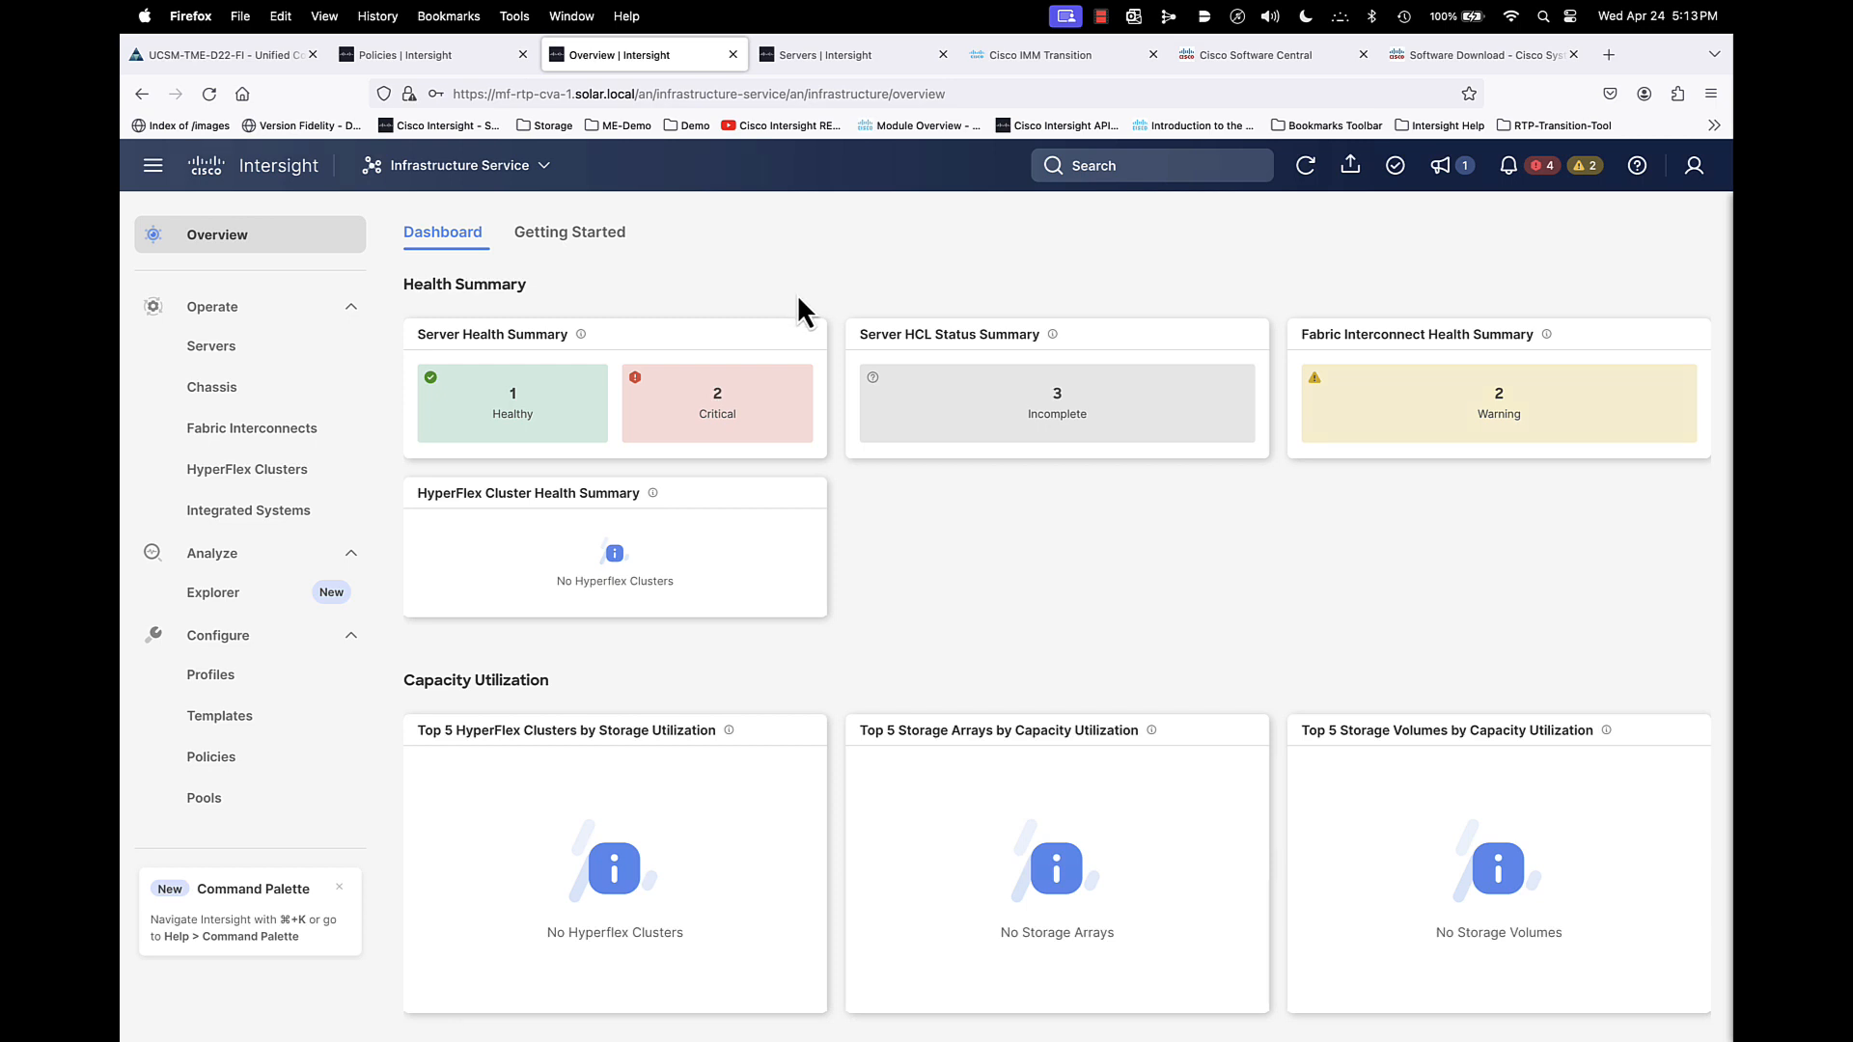
- Review the private appliance's claimed targets under System and open the firmware links in its Software Repository
left_click(490, 172)
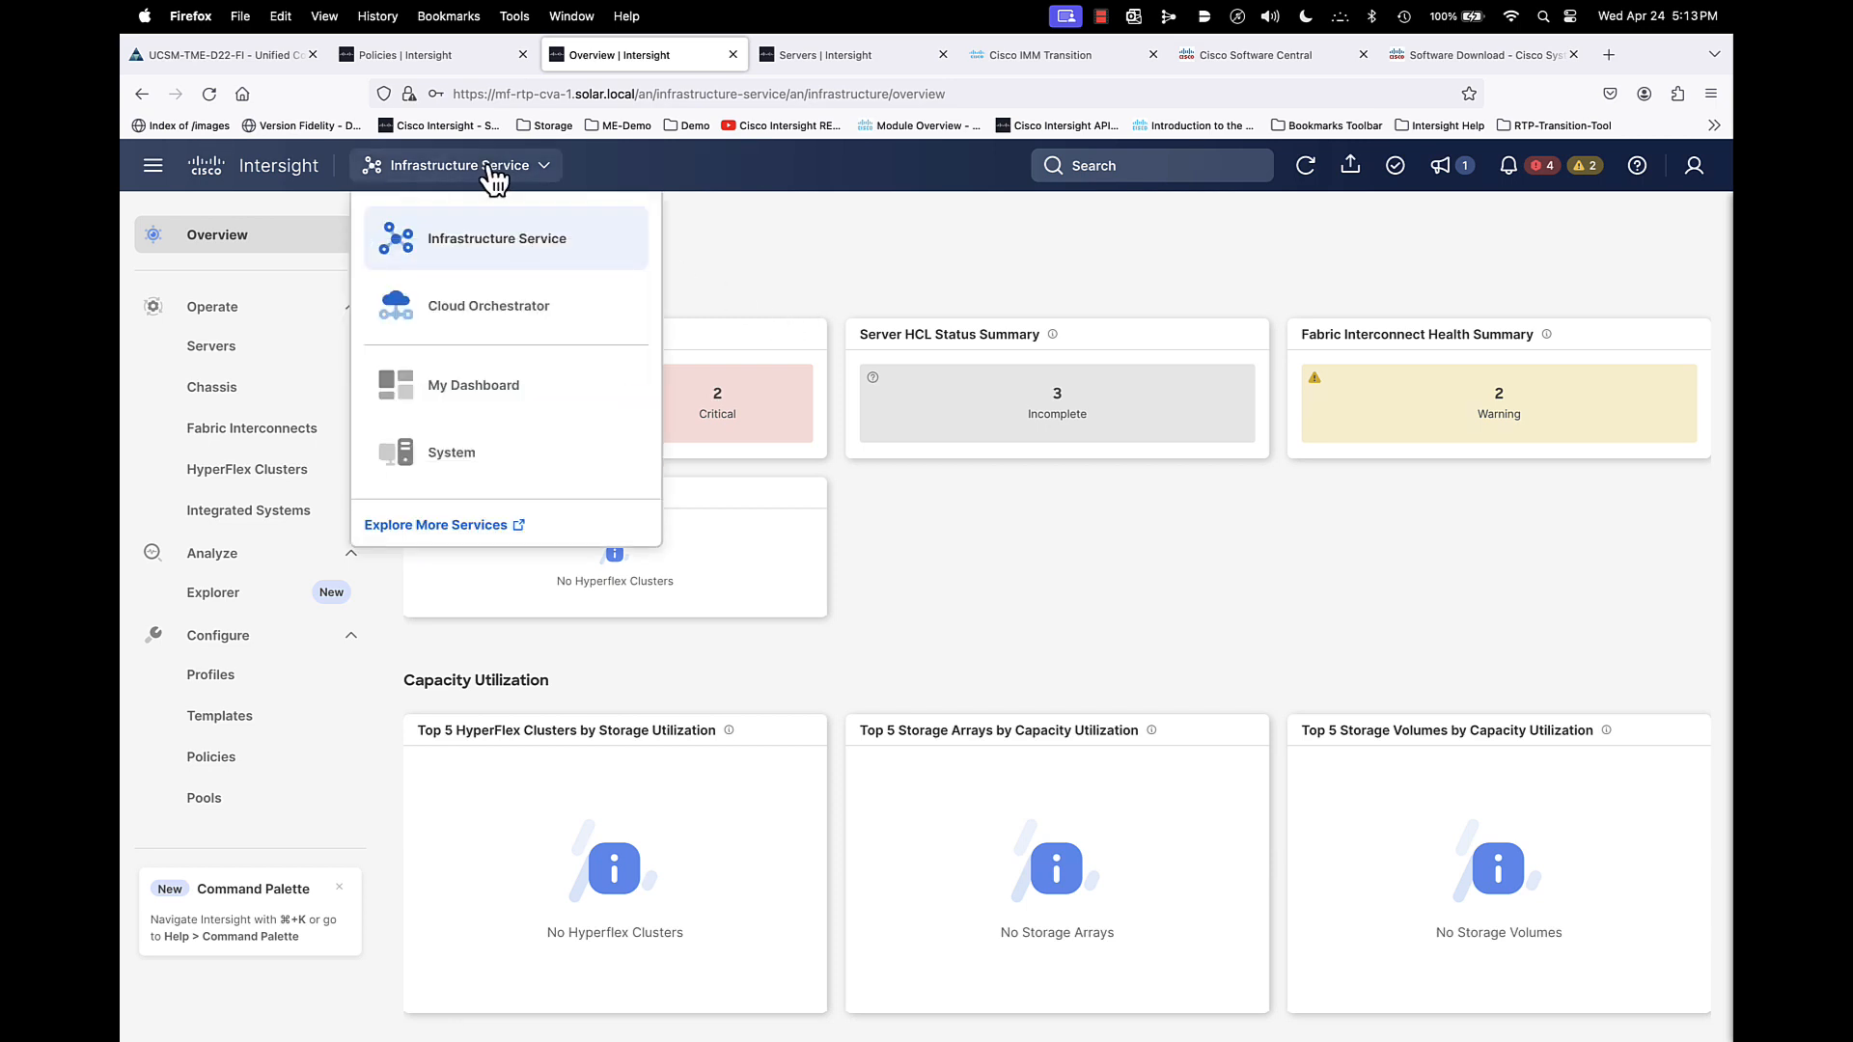
left_click(451, 454)
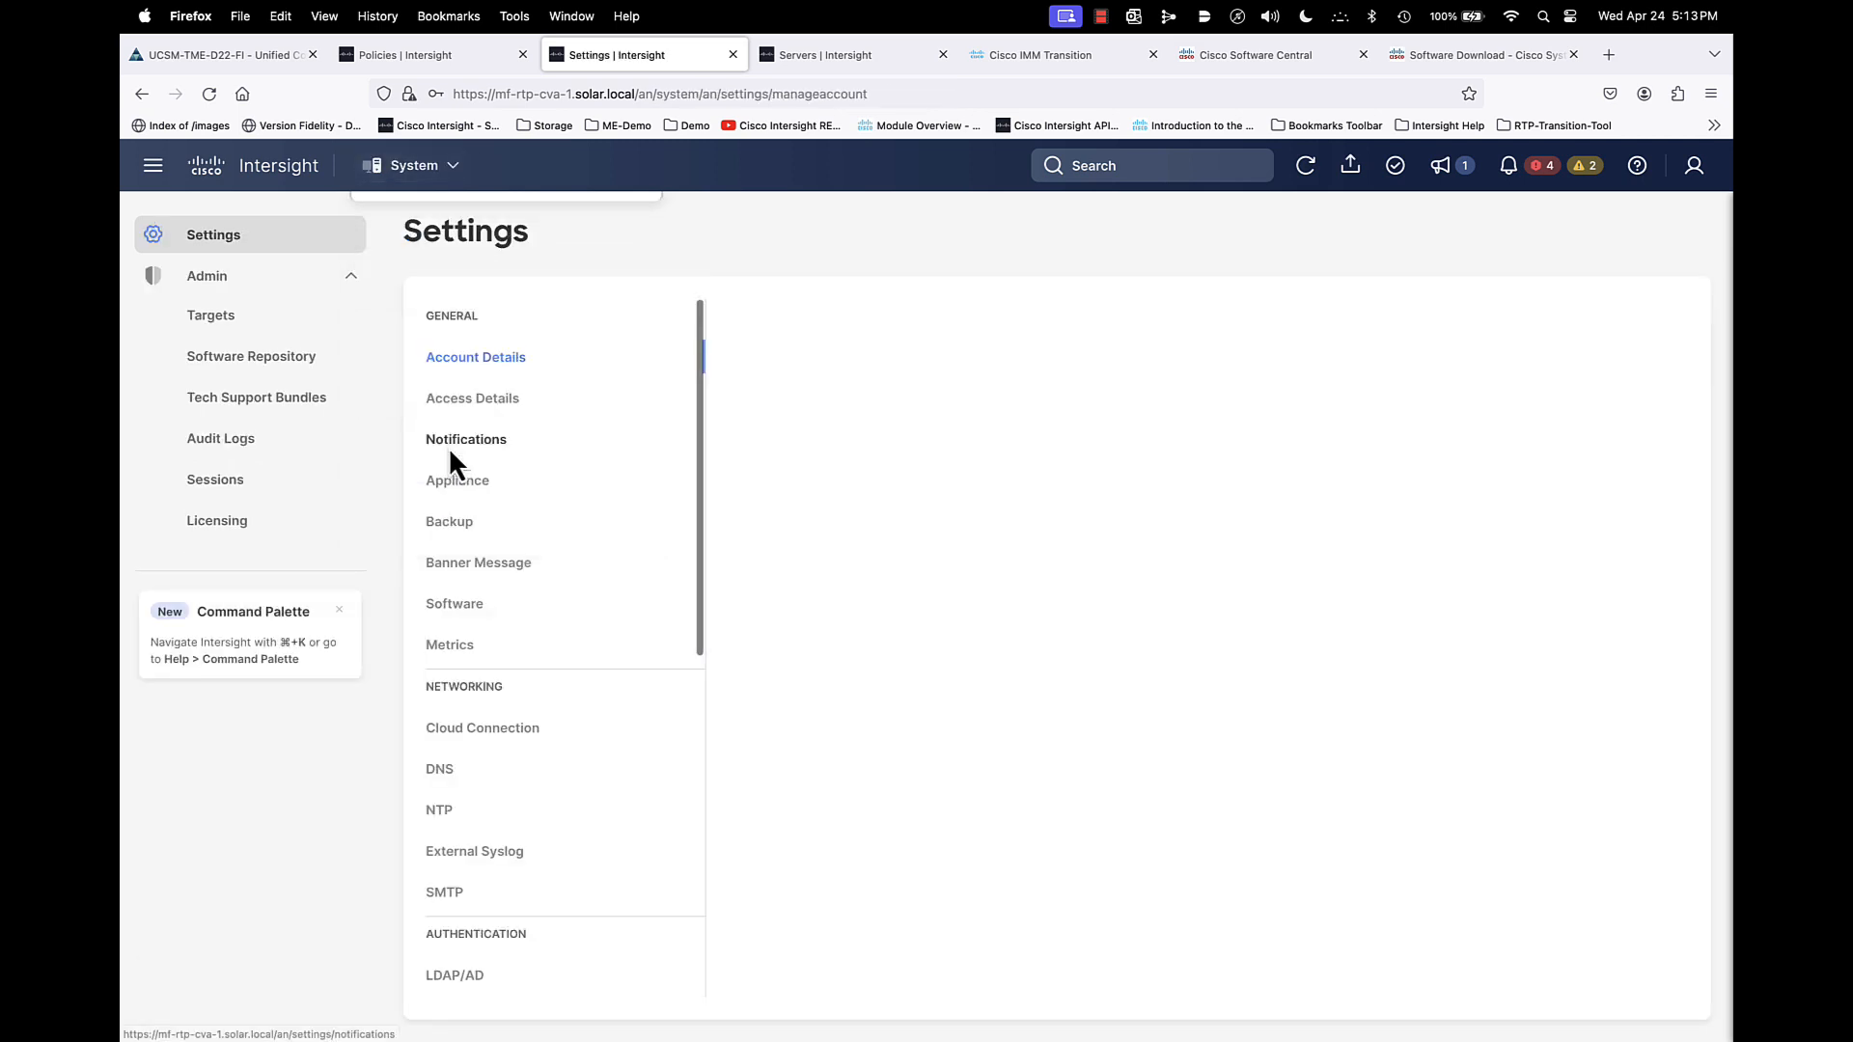
left_click(214, 318)
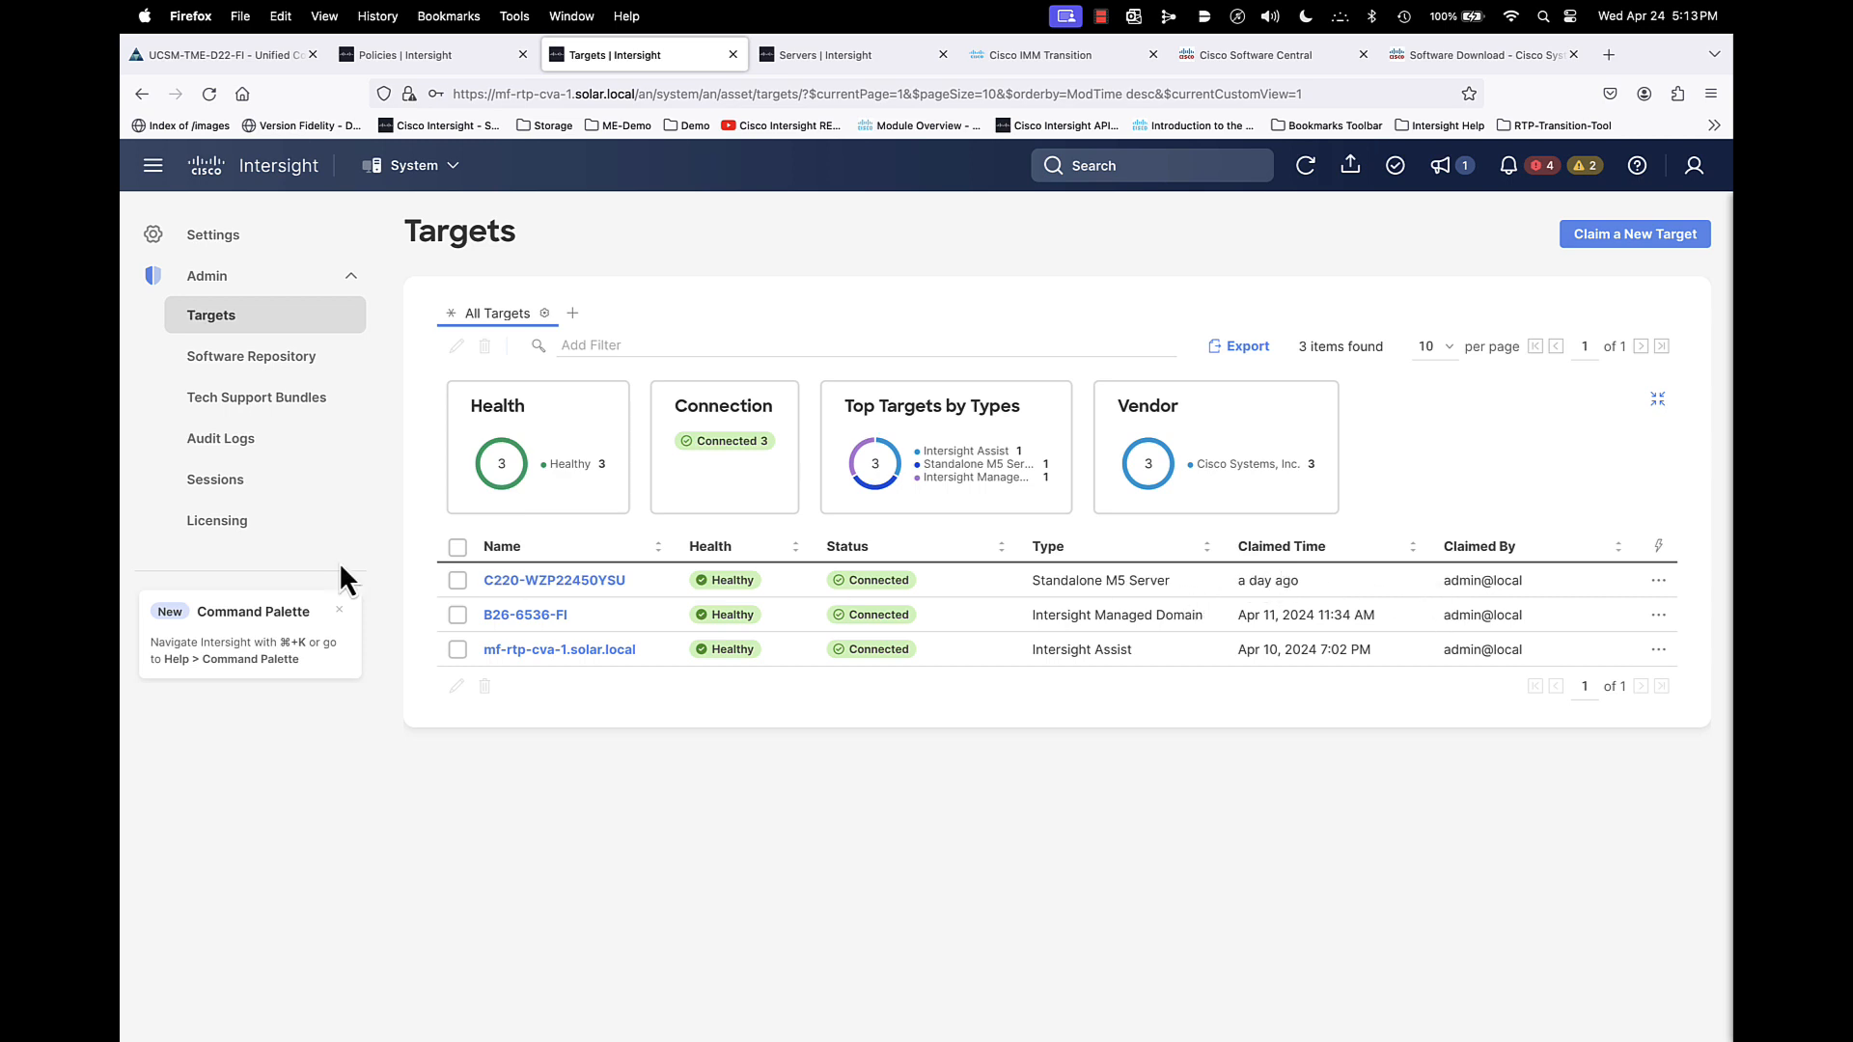
left_click(237, 371)
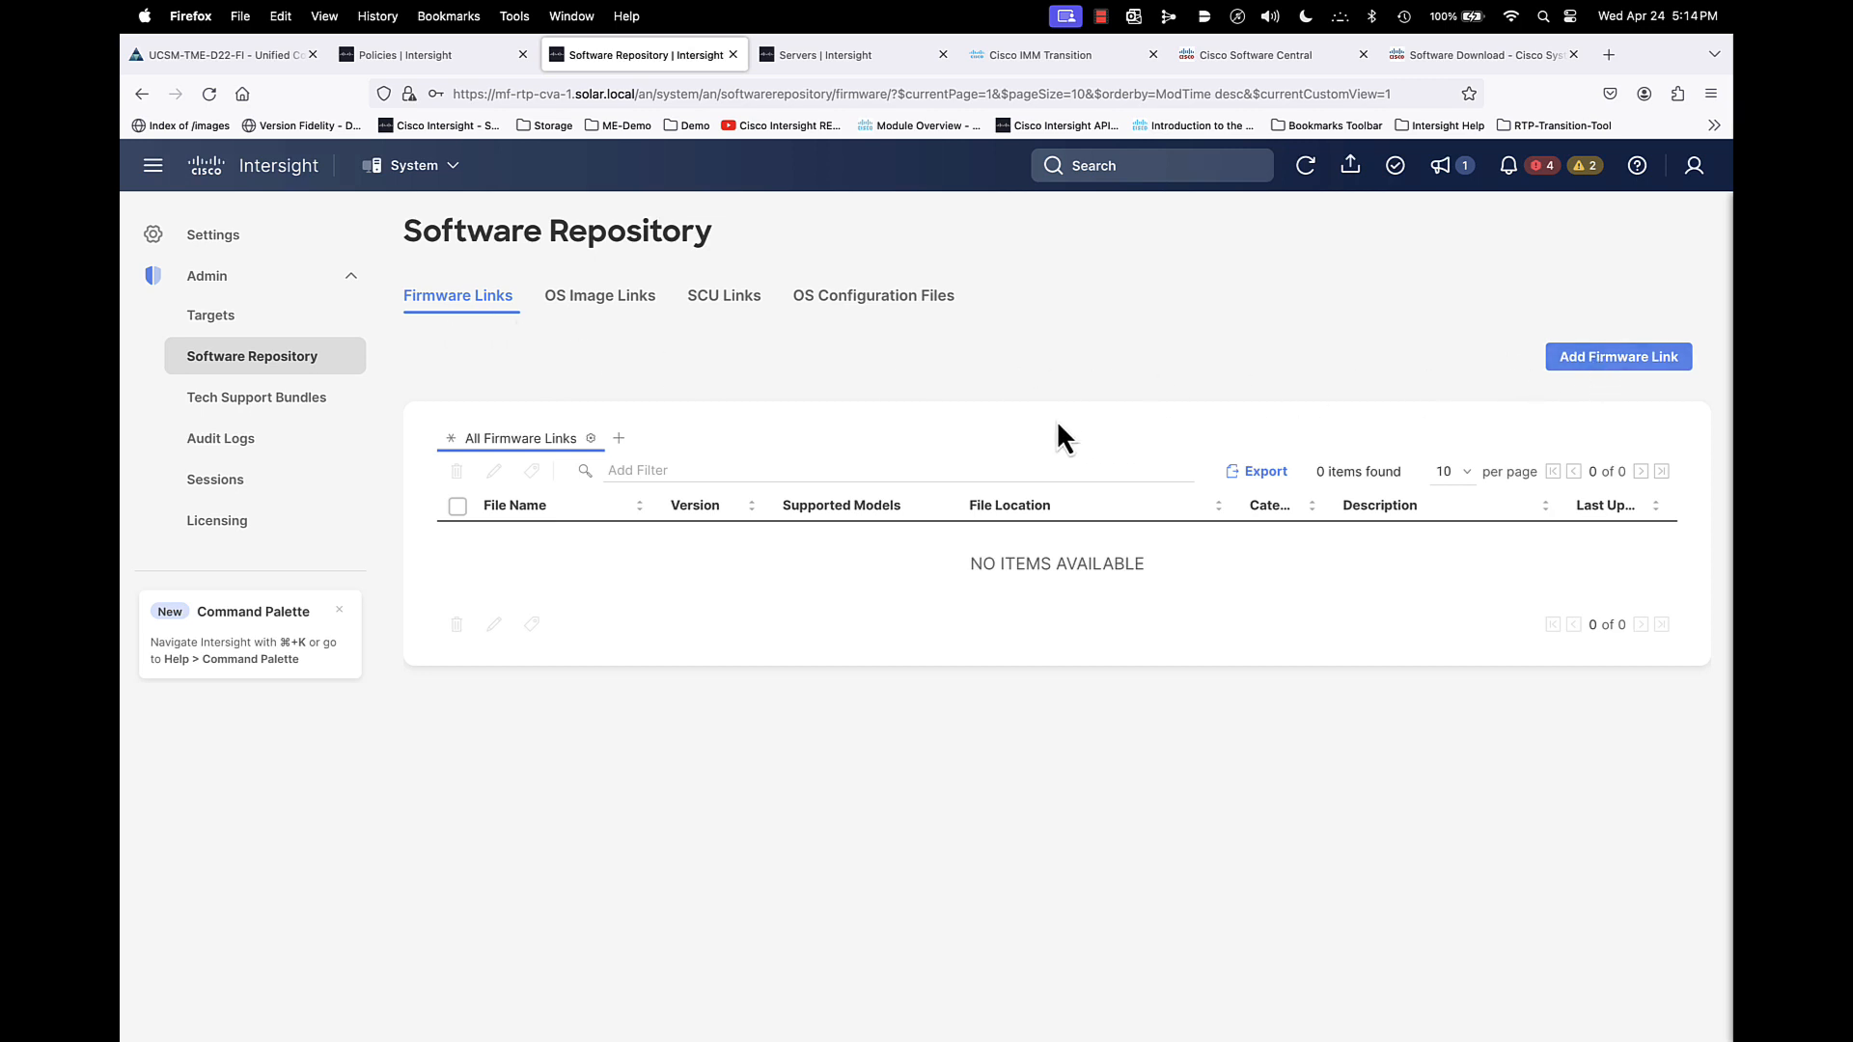
- Switch to IMM Transition's ISO hosting page, dismiss the share link, and view the file upload dialog before closing it
left_click(1039, 56)
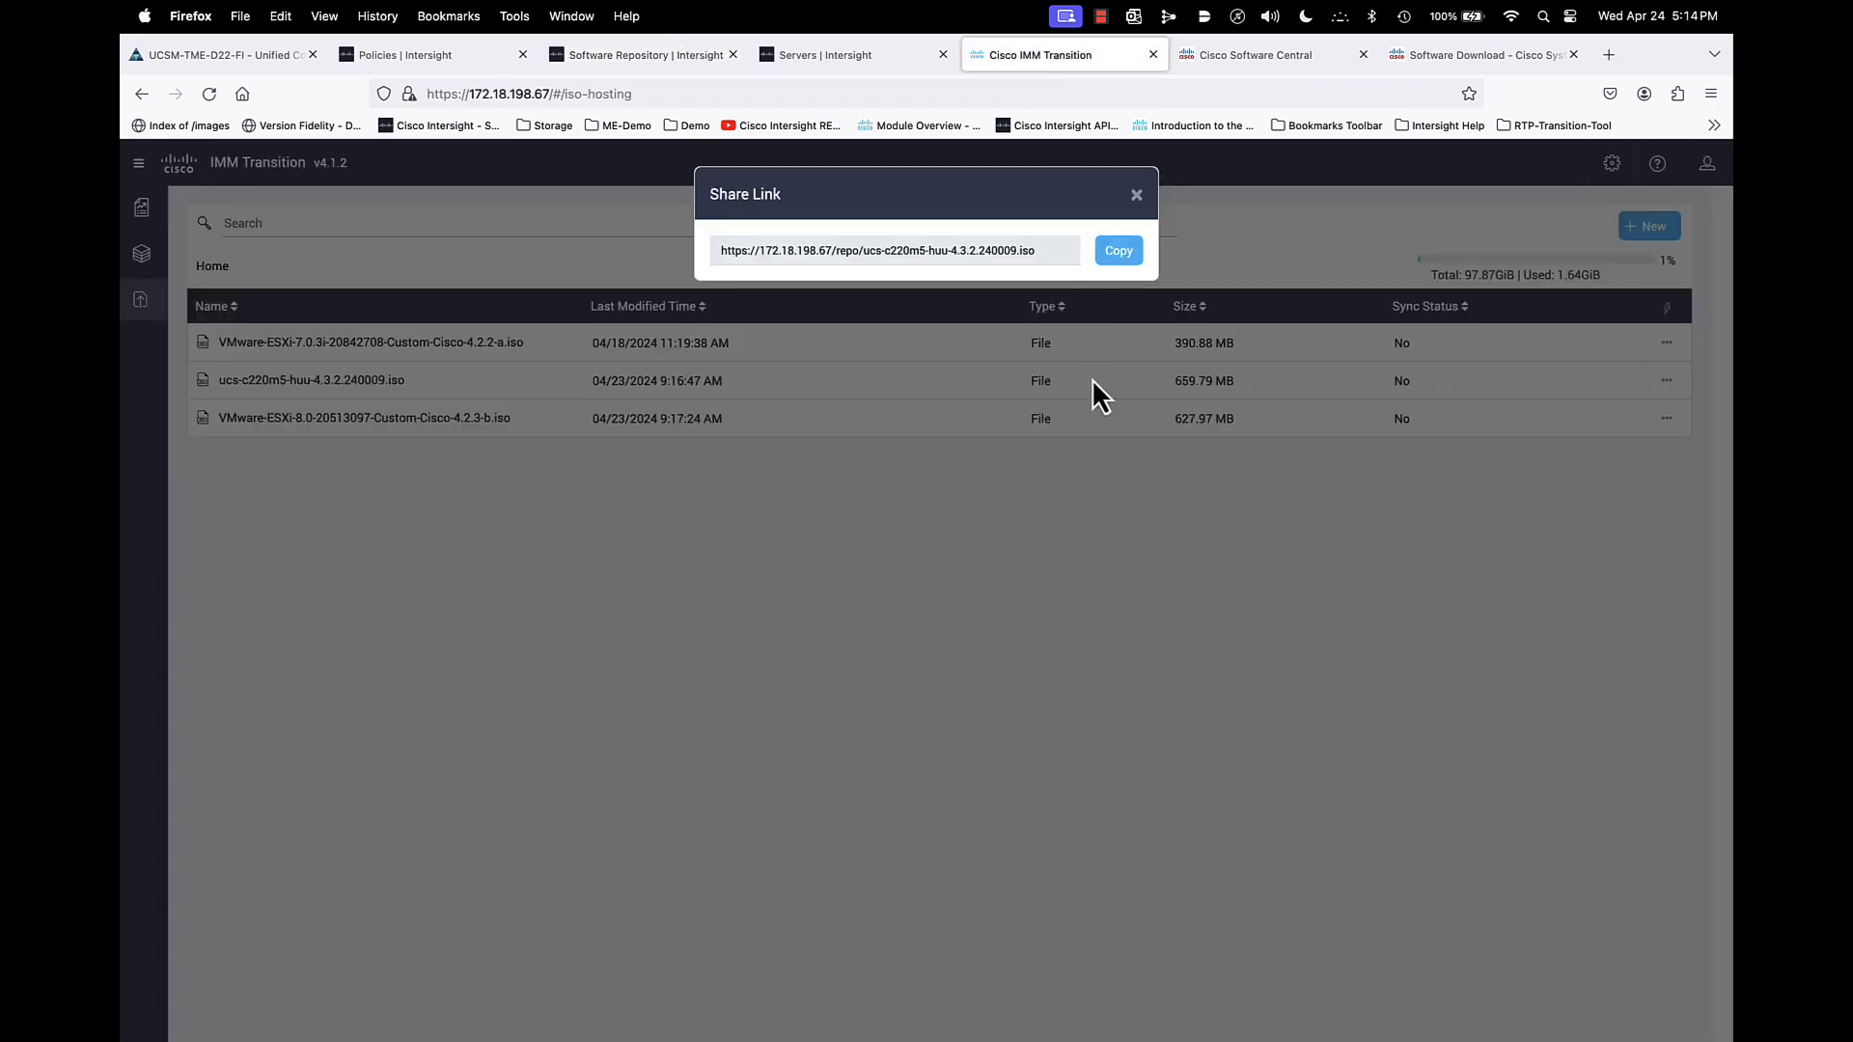
left_click(1120, 250)
left_click(1136, 195)
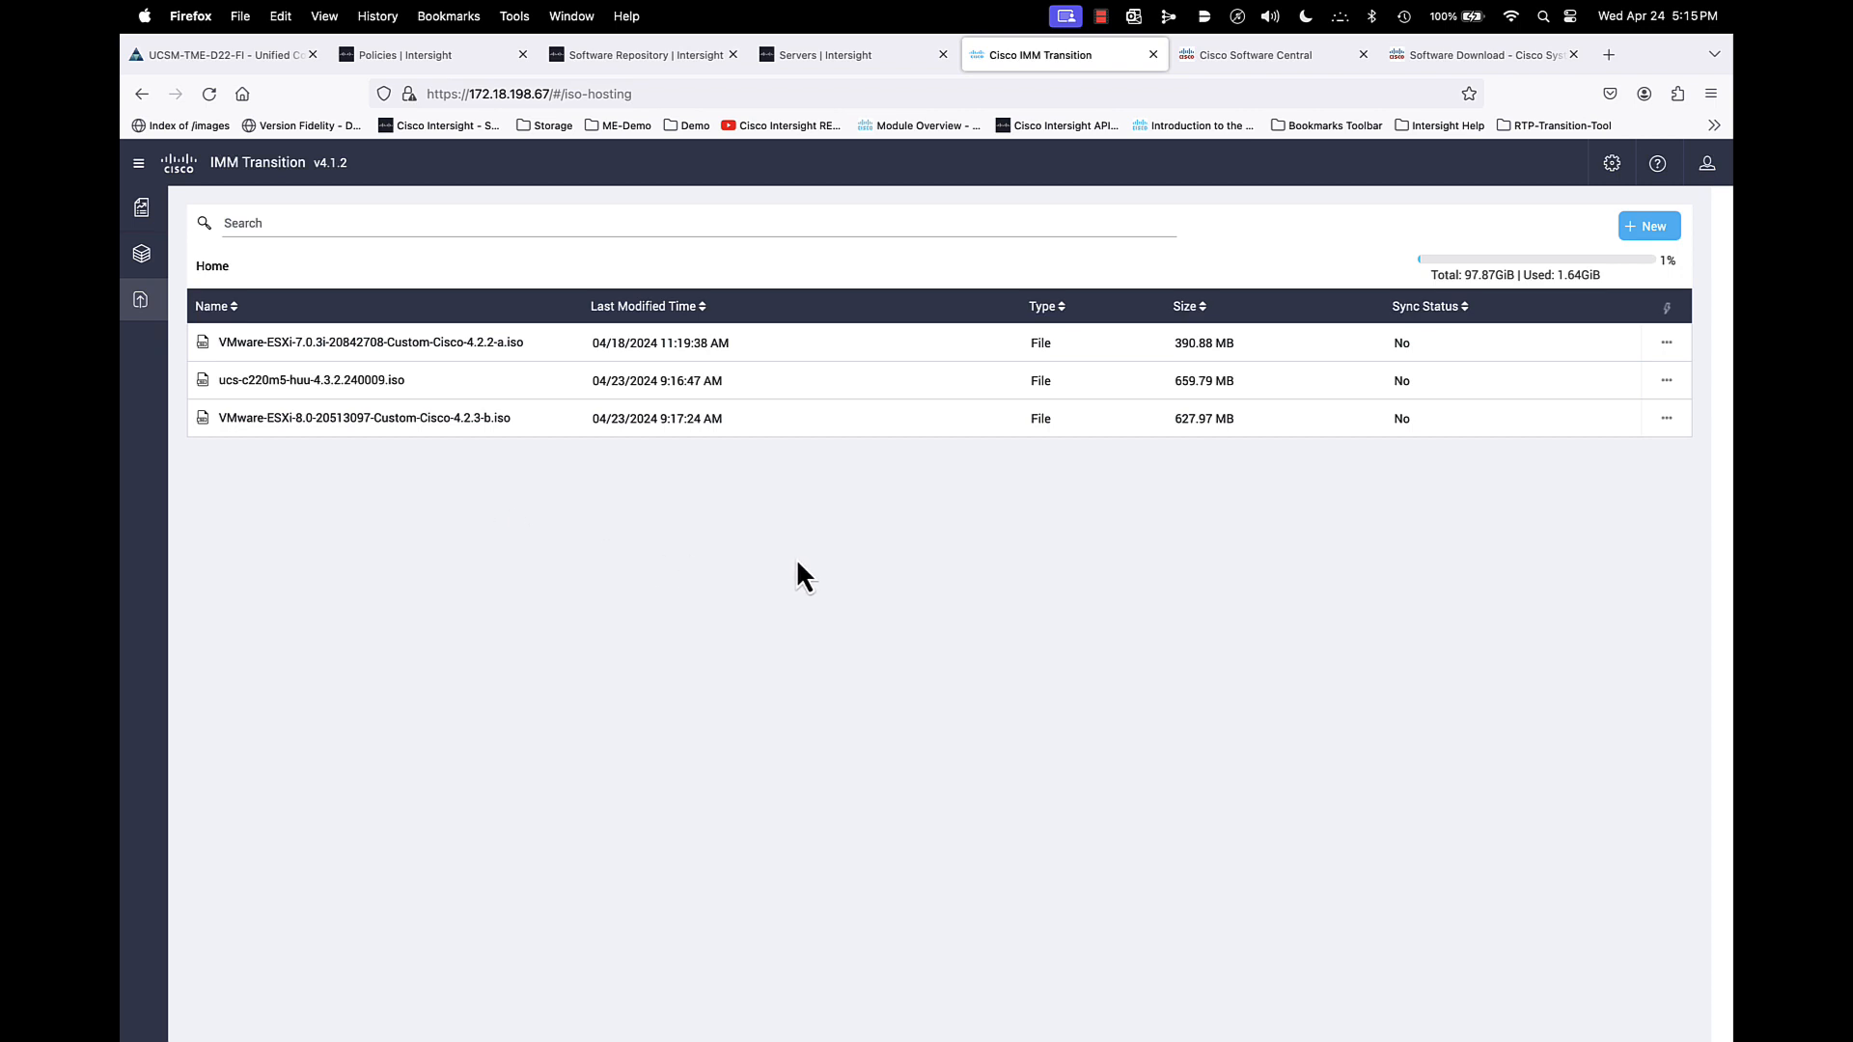
left_click(1646, 227)
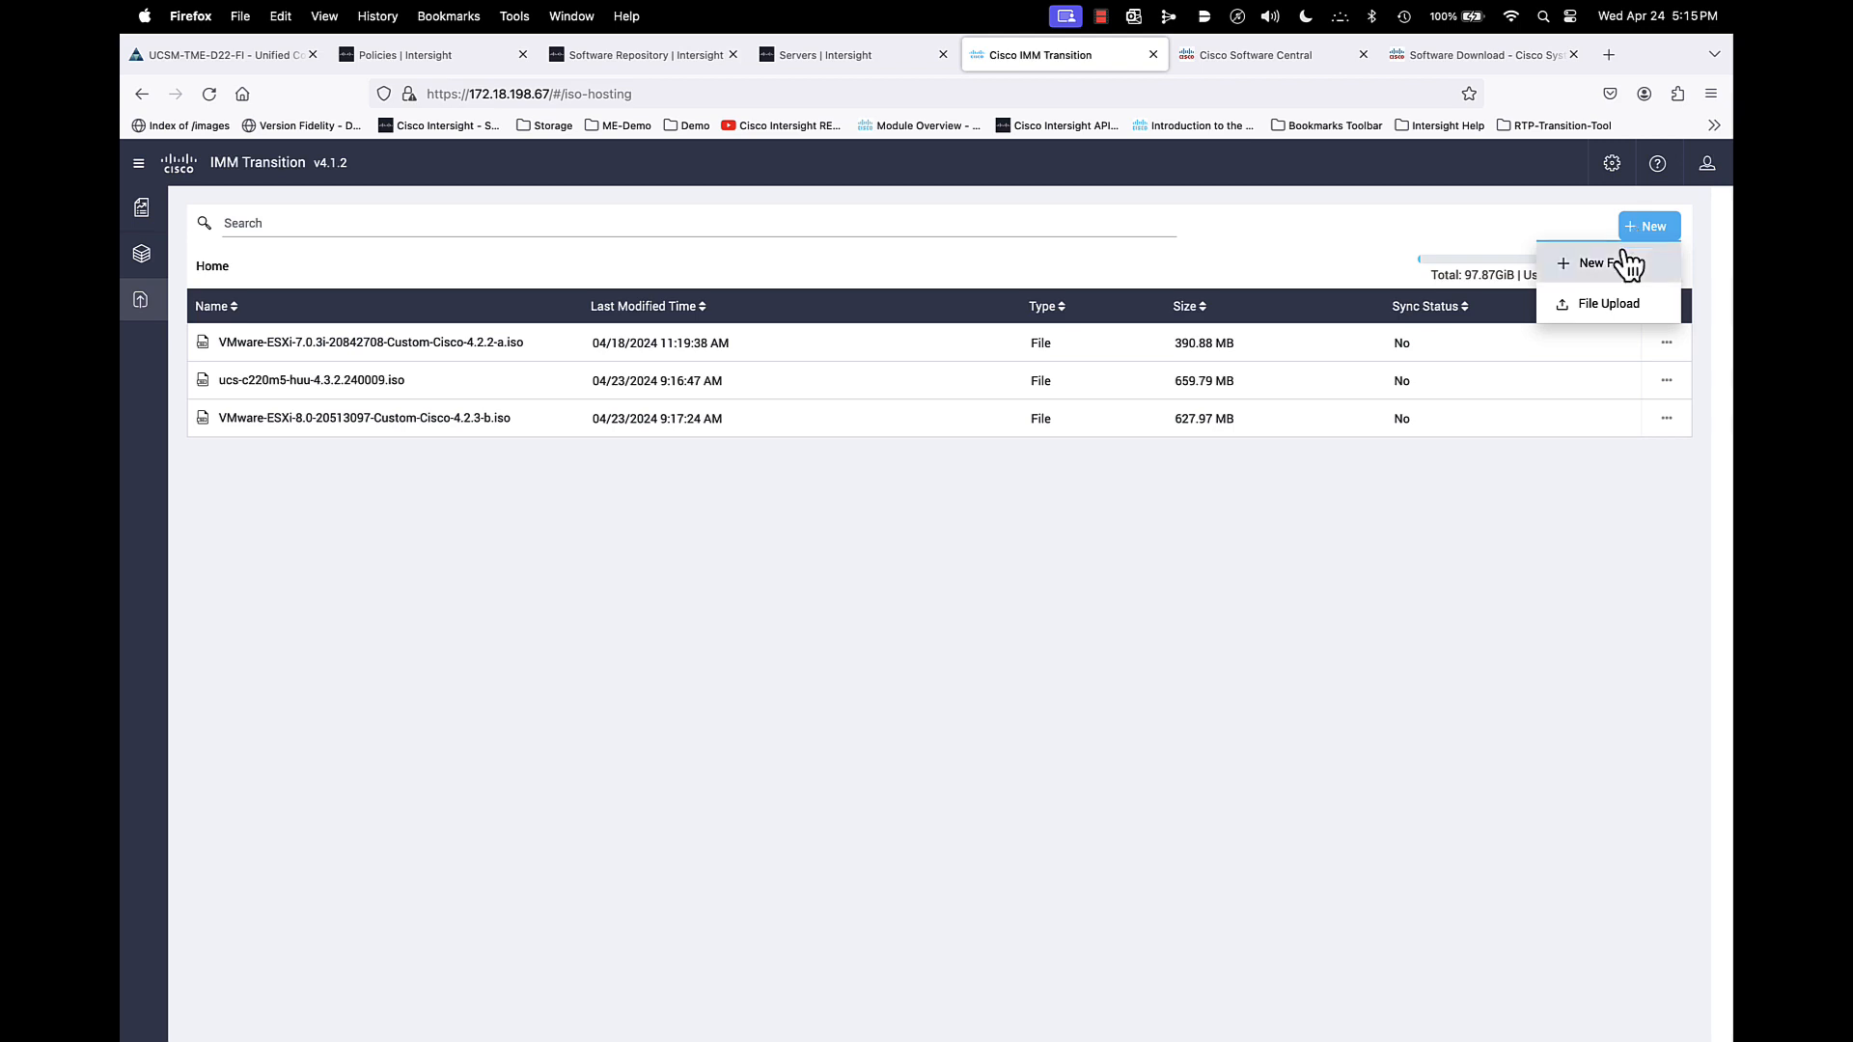
left_click(1600, 307)
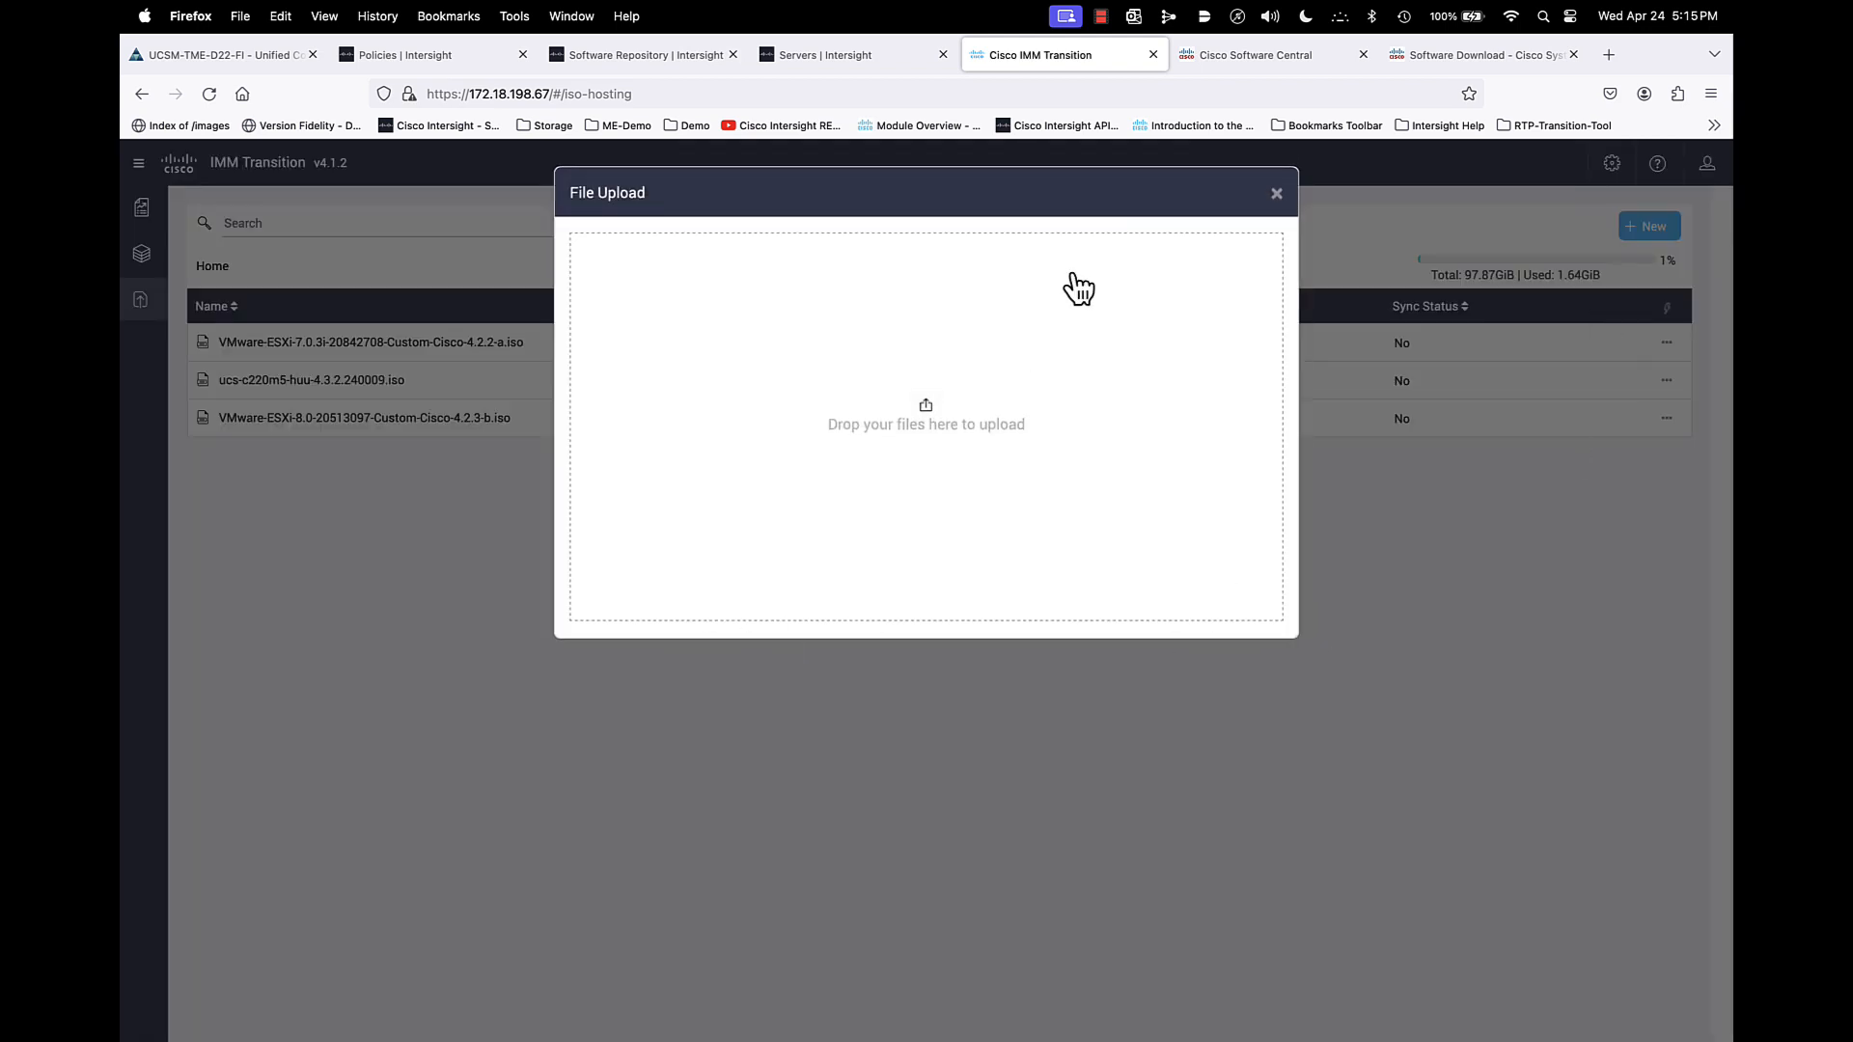
left_click(1277, 193)
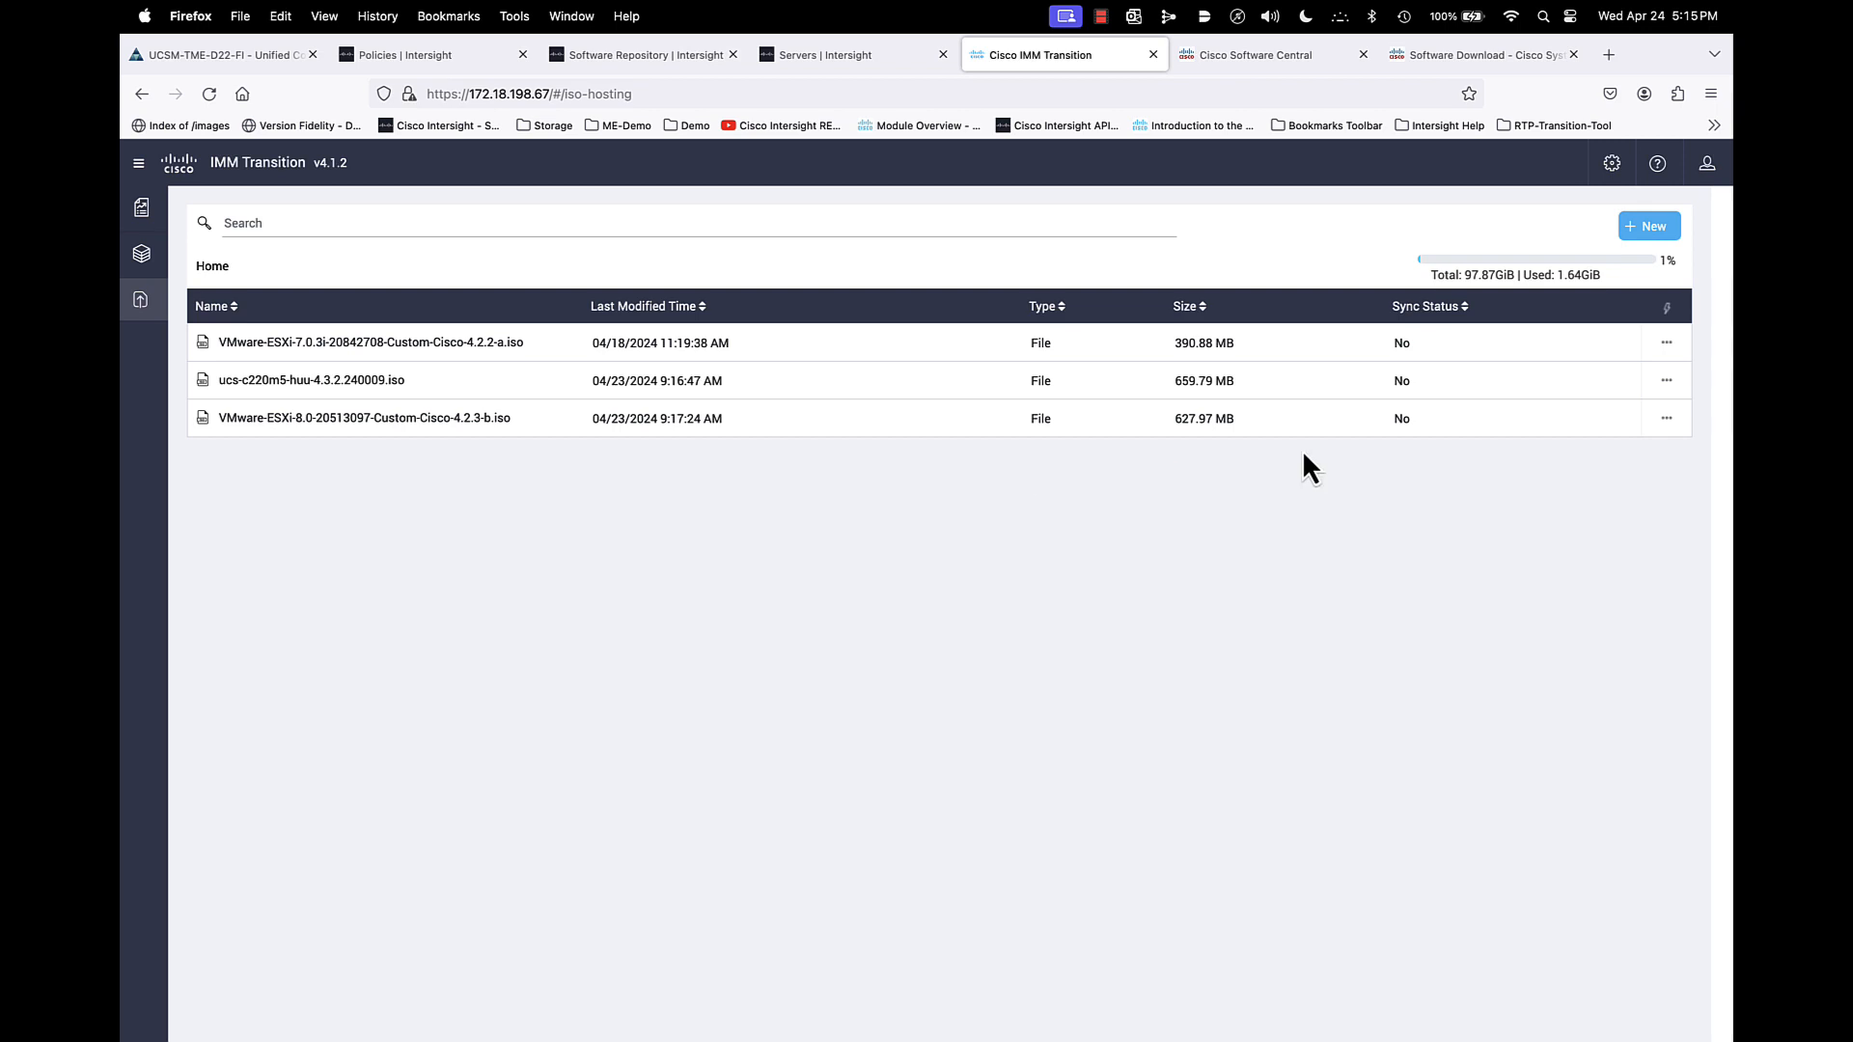
- Copy the share link of ucs-c220m5-huu-4.3.2.240009.iso from the hosted files
left_click(1667, 380)
left_click(1600, 509)
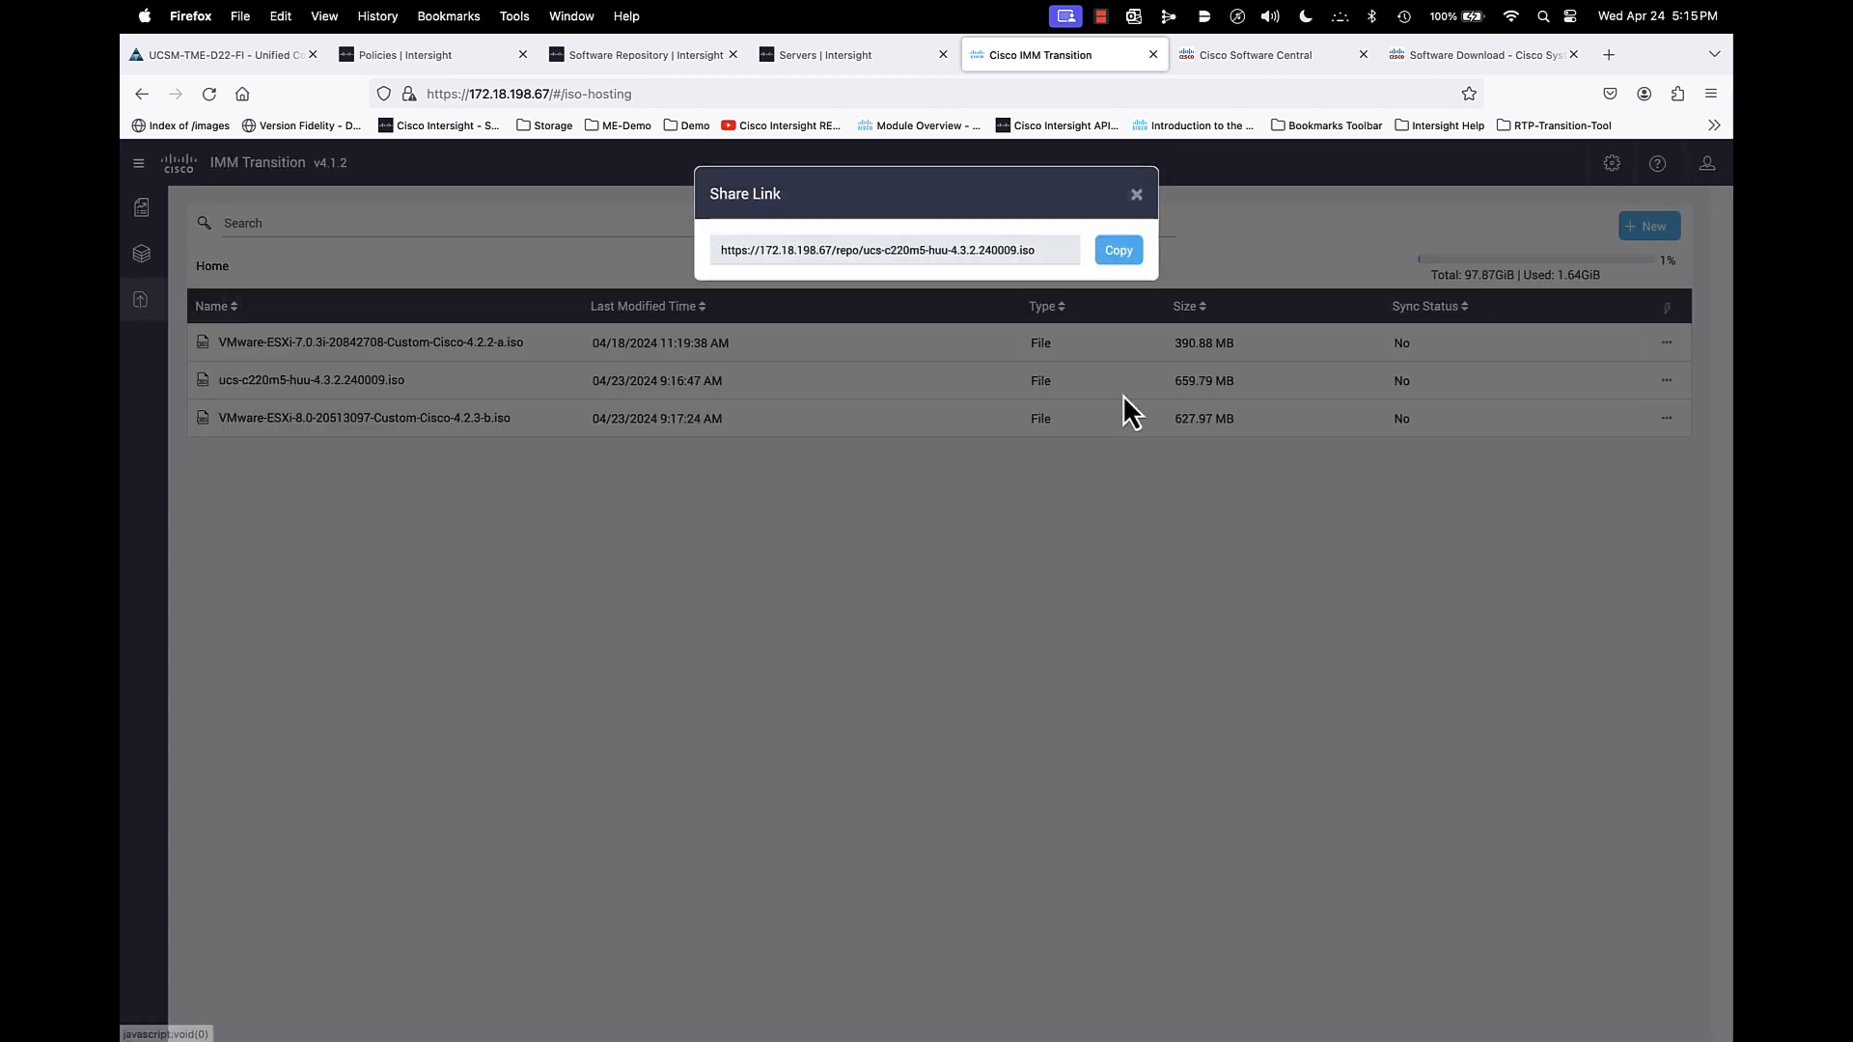
left_click(1112, 253)
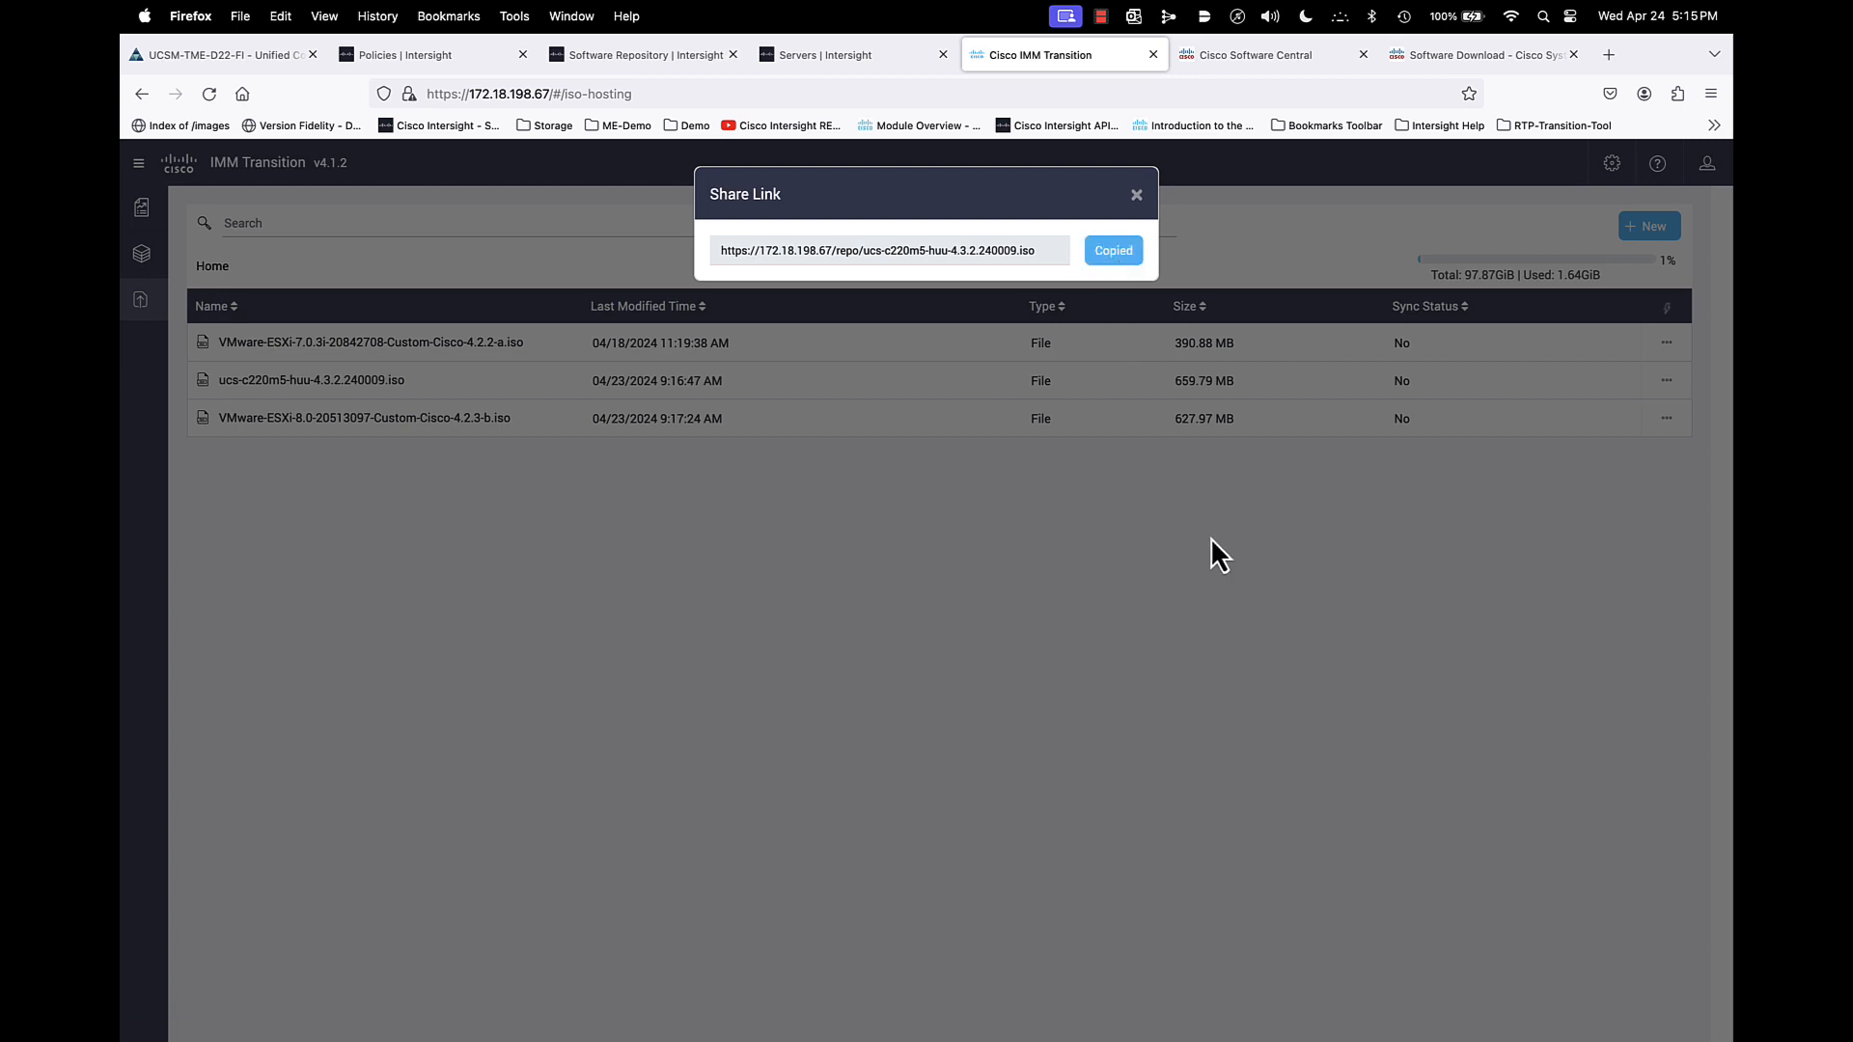
left_click(1137, 194)
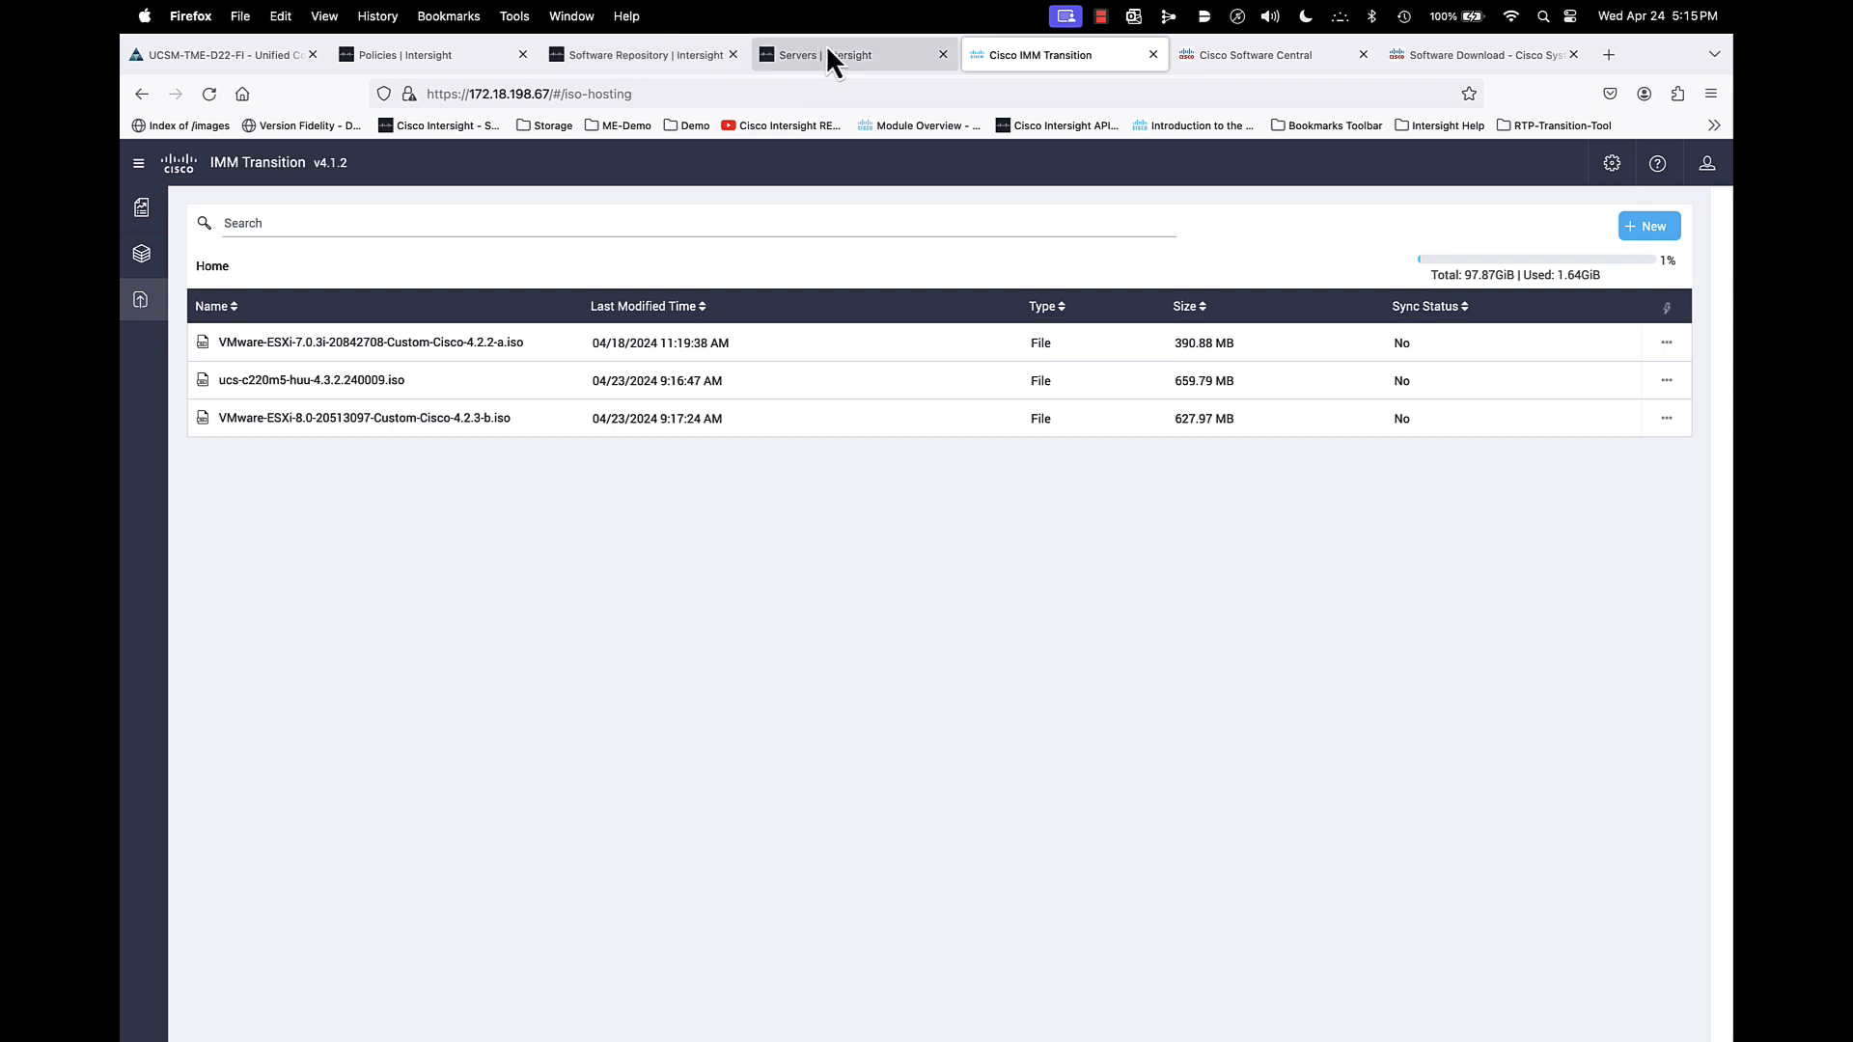
left_click(686, 55)
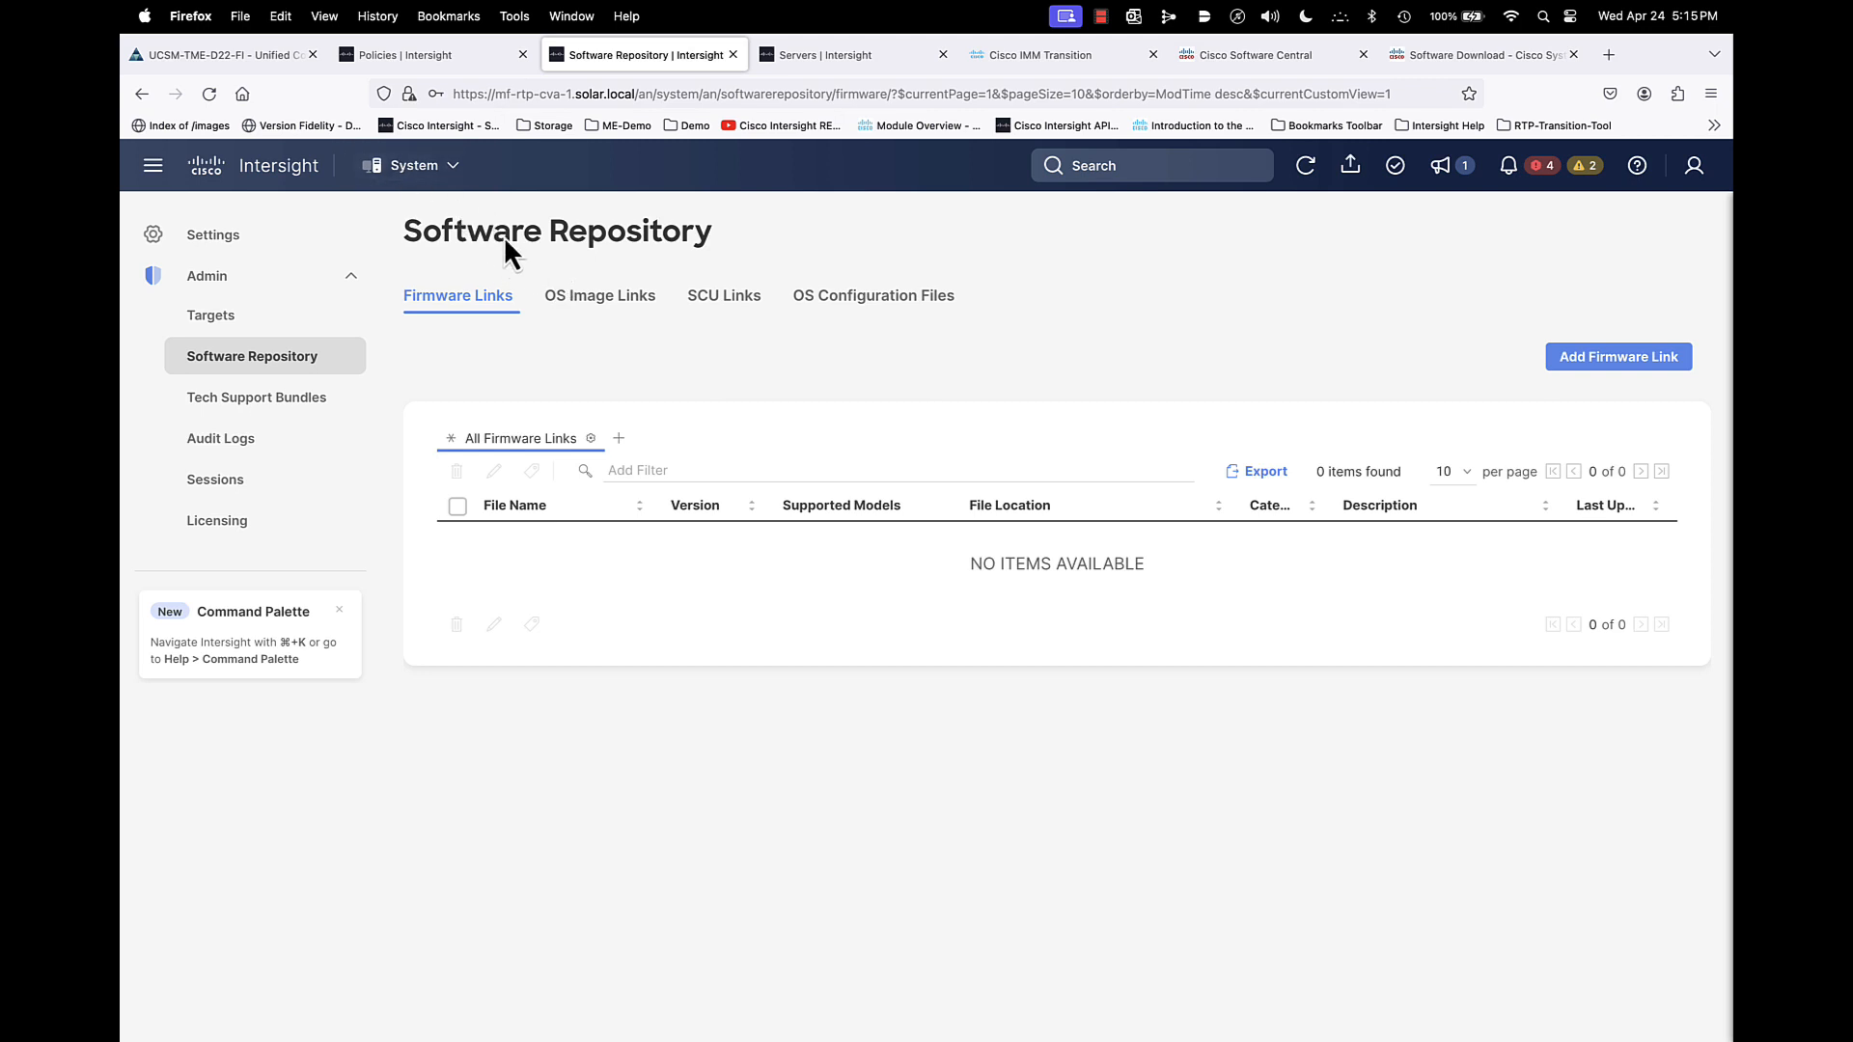
left_click(1612, 373)
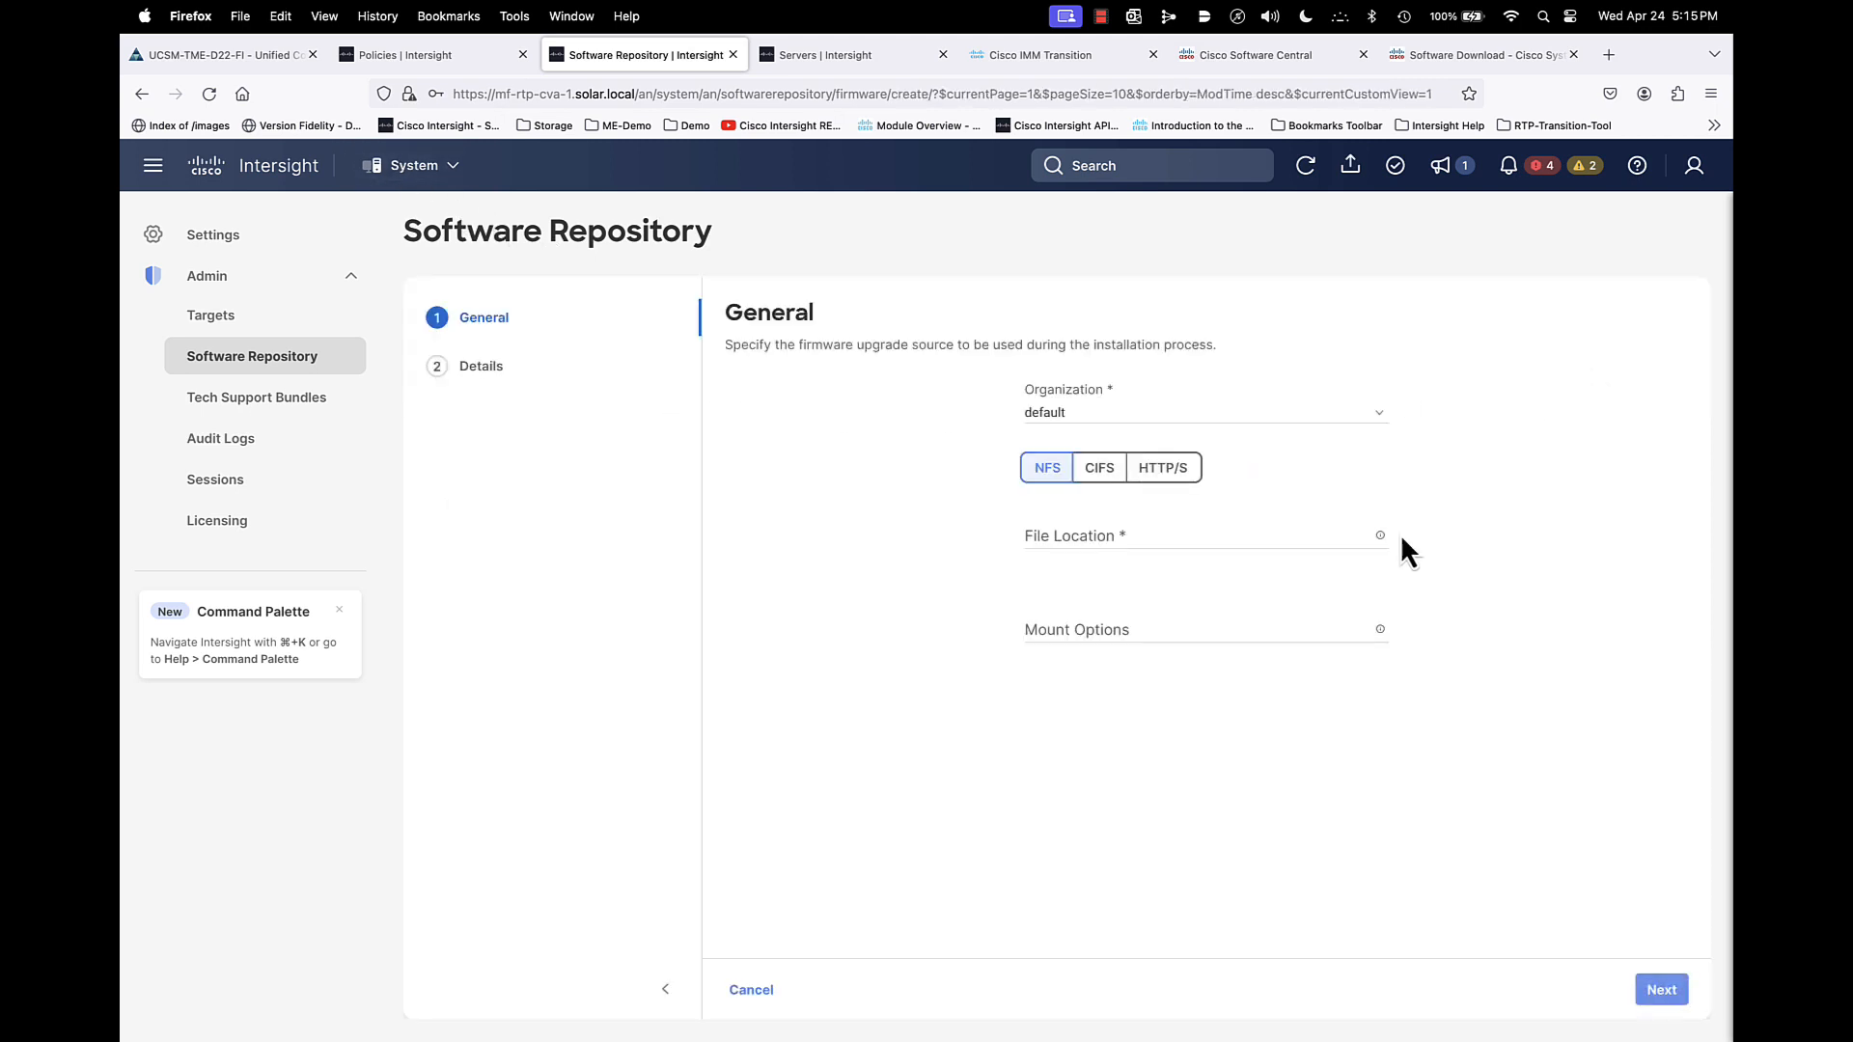
left_click(1171, 473)
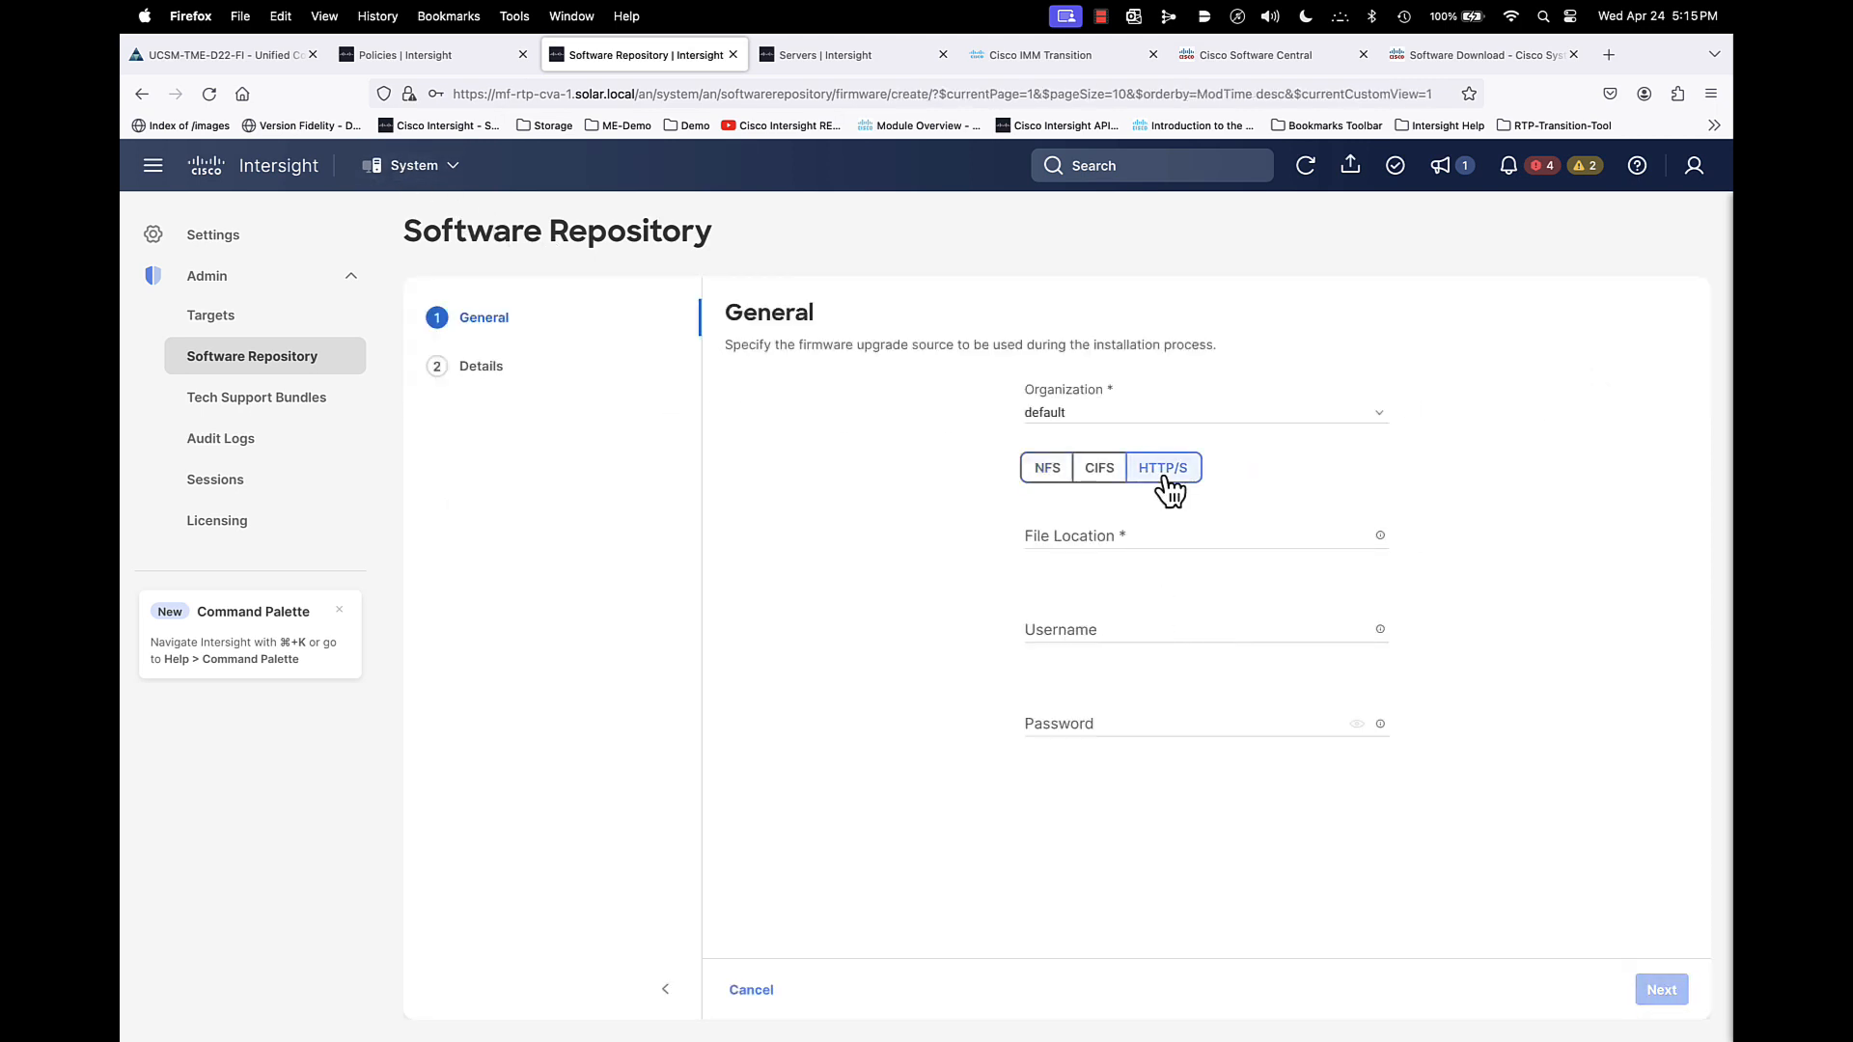
left_click(1124, 537)
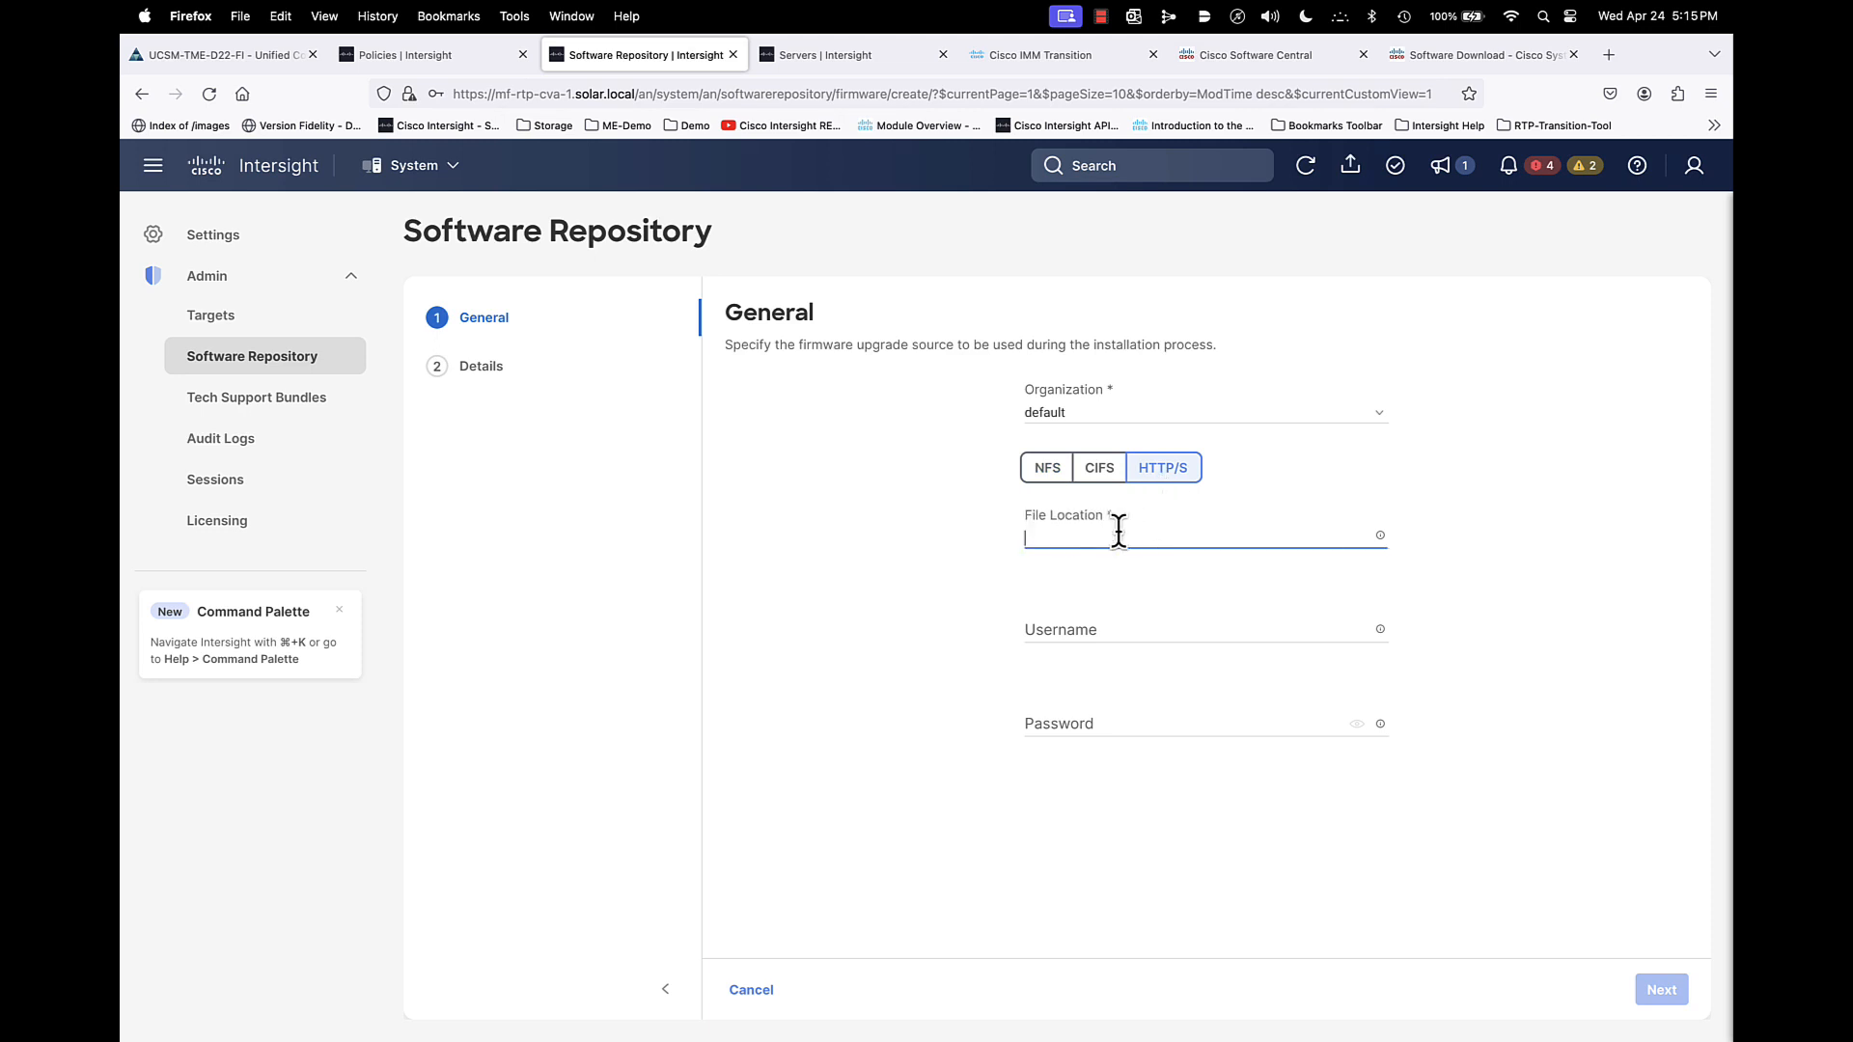
right_click(1120, 534)
left_click(1154, 634)
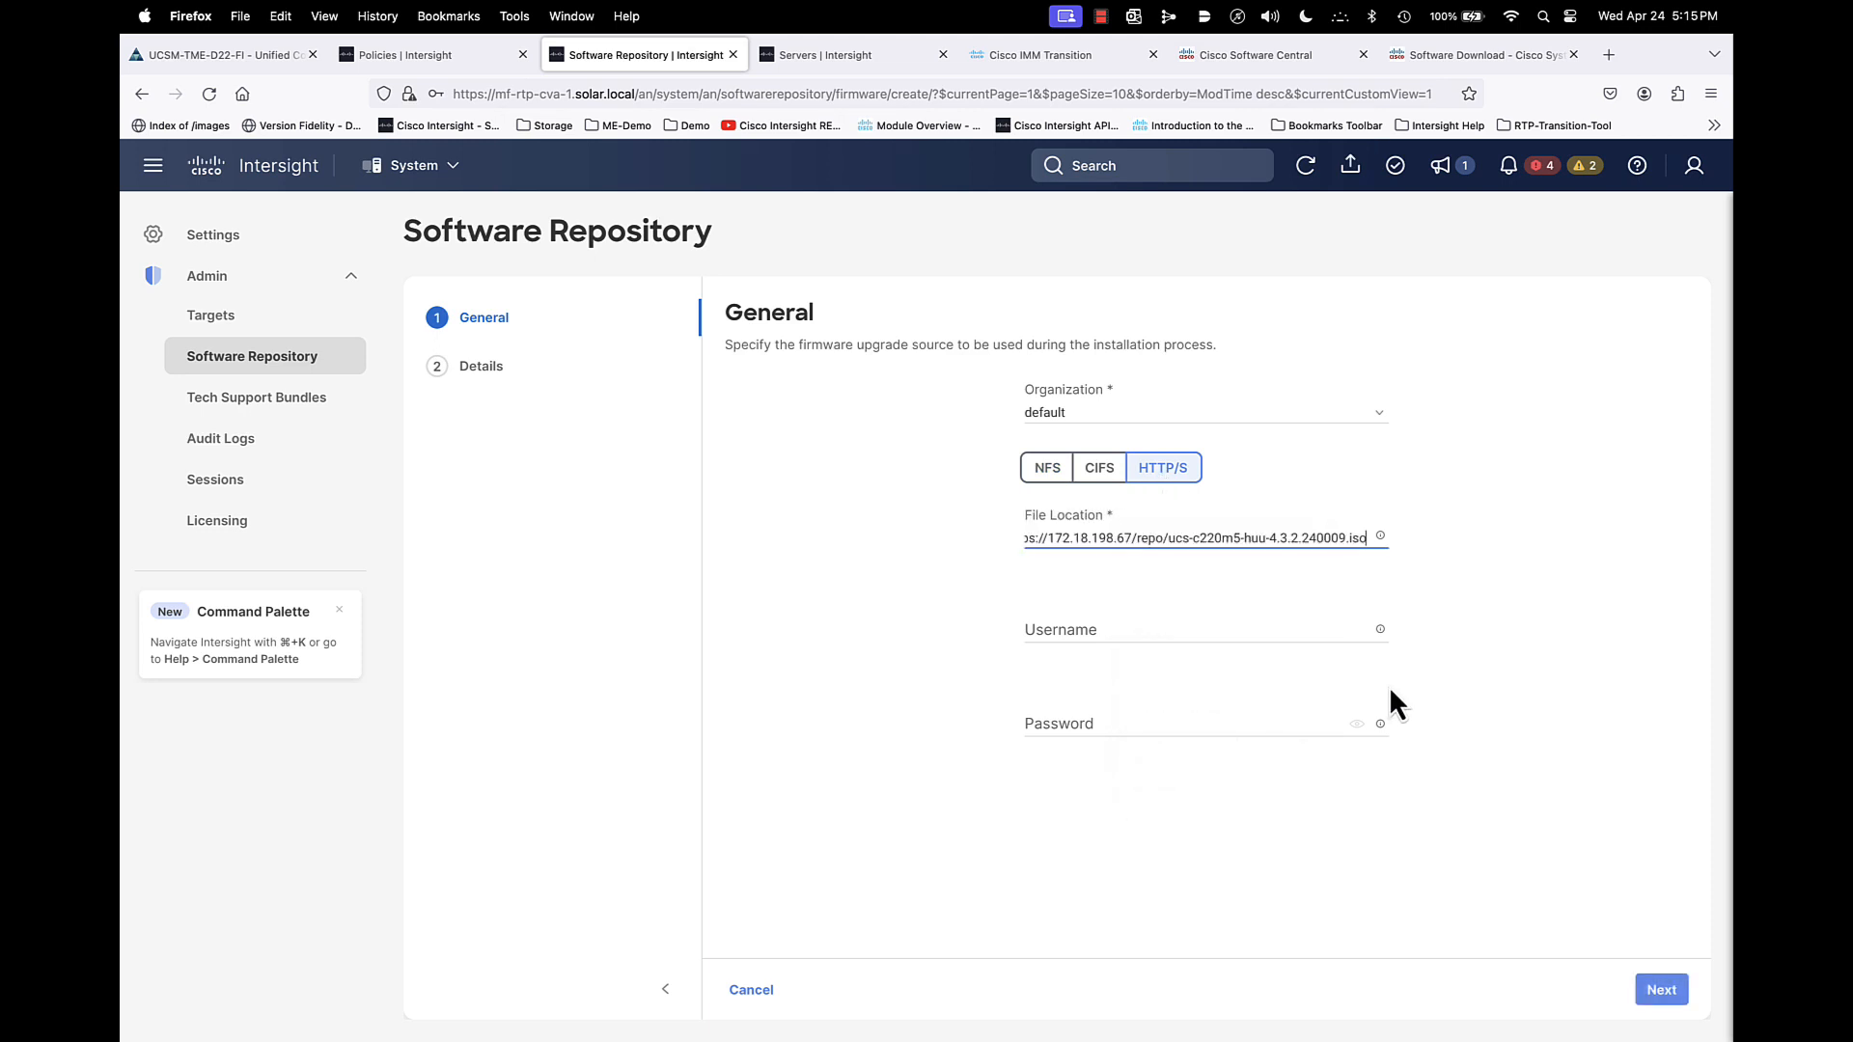
left_click(1659, 994)
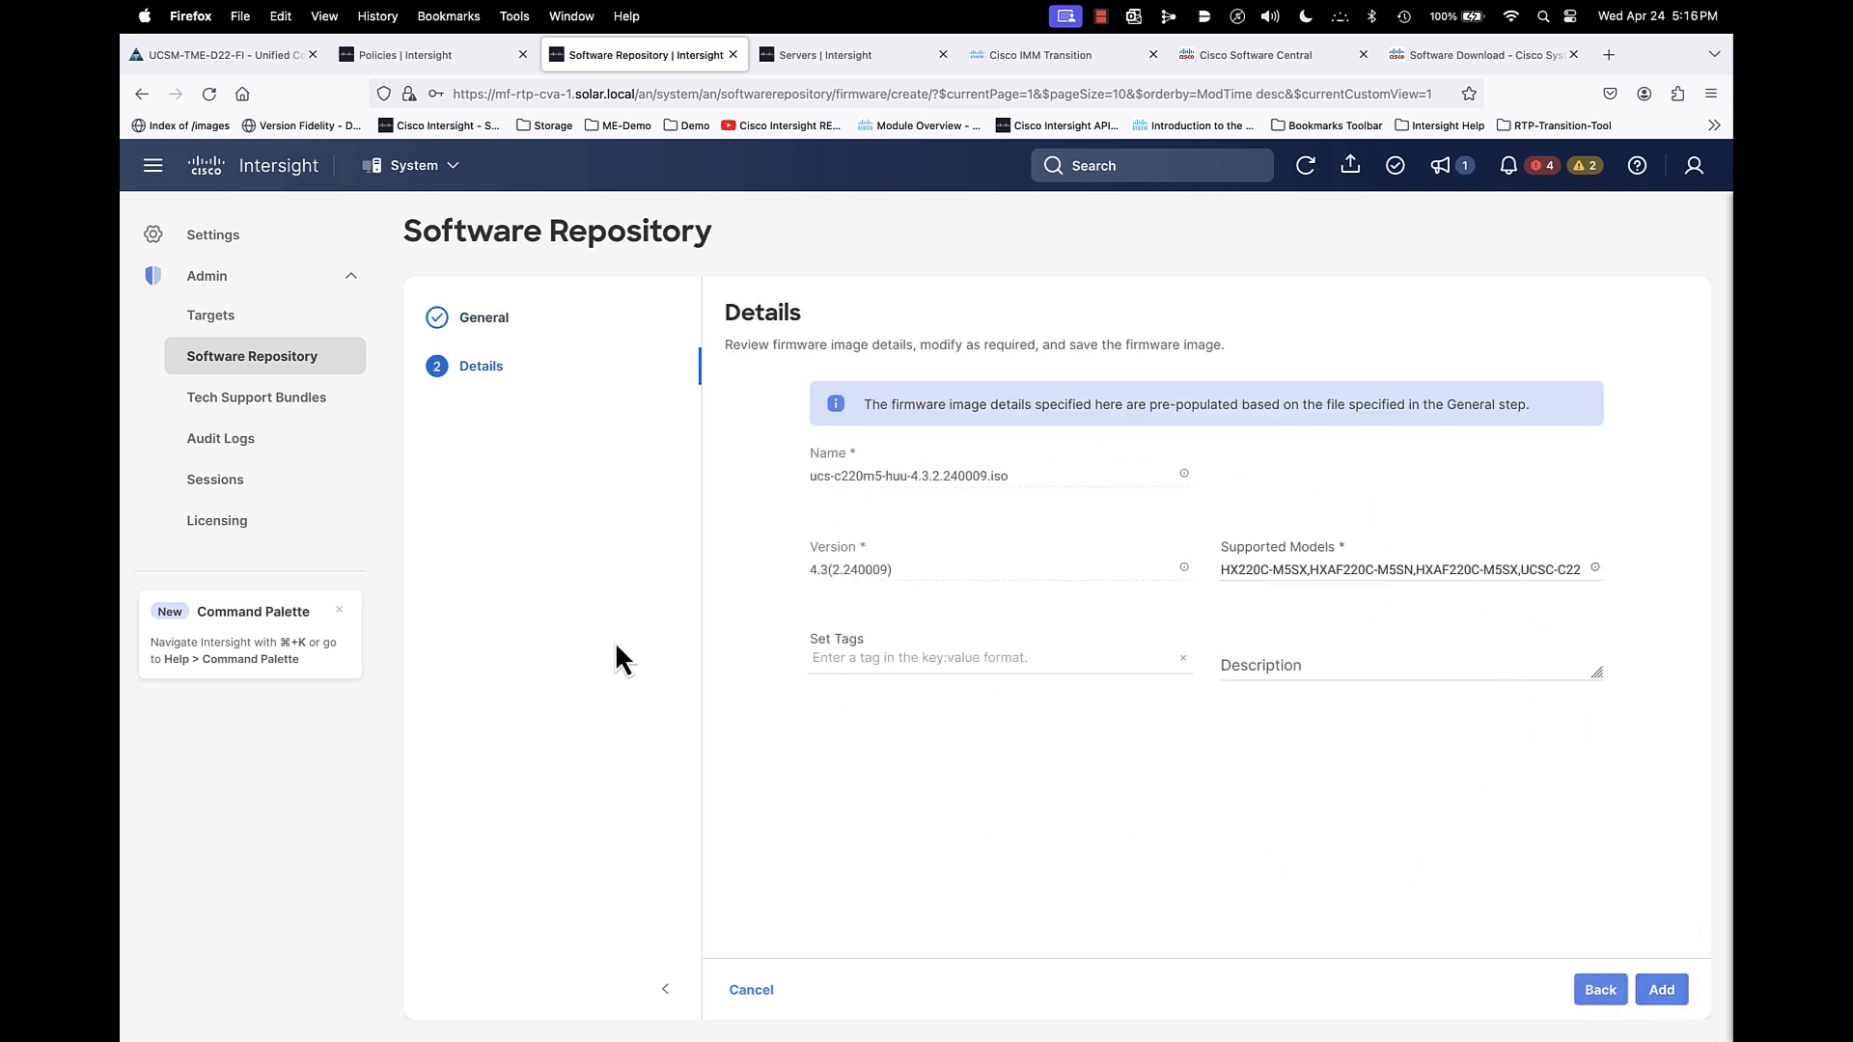
left_click(1679, 994)
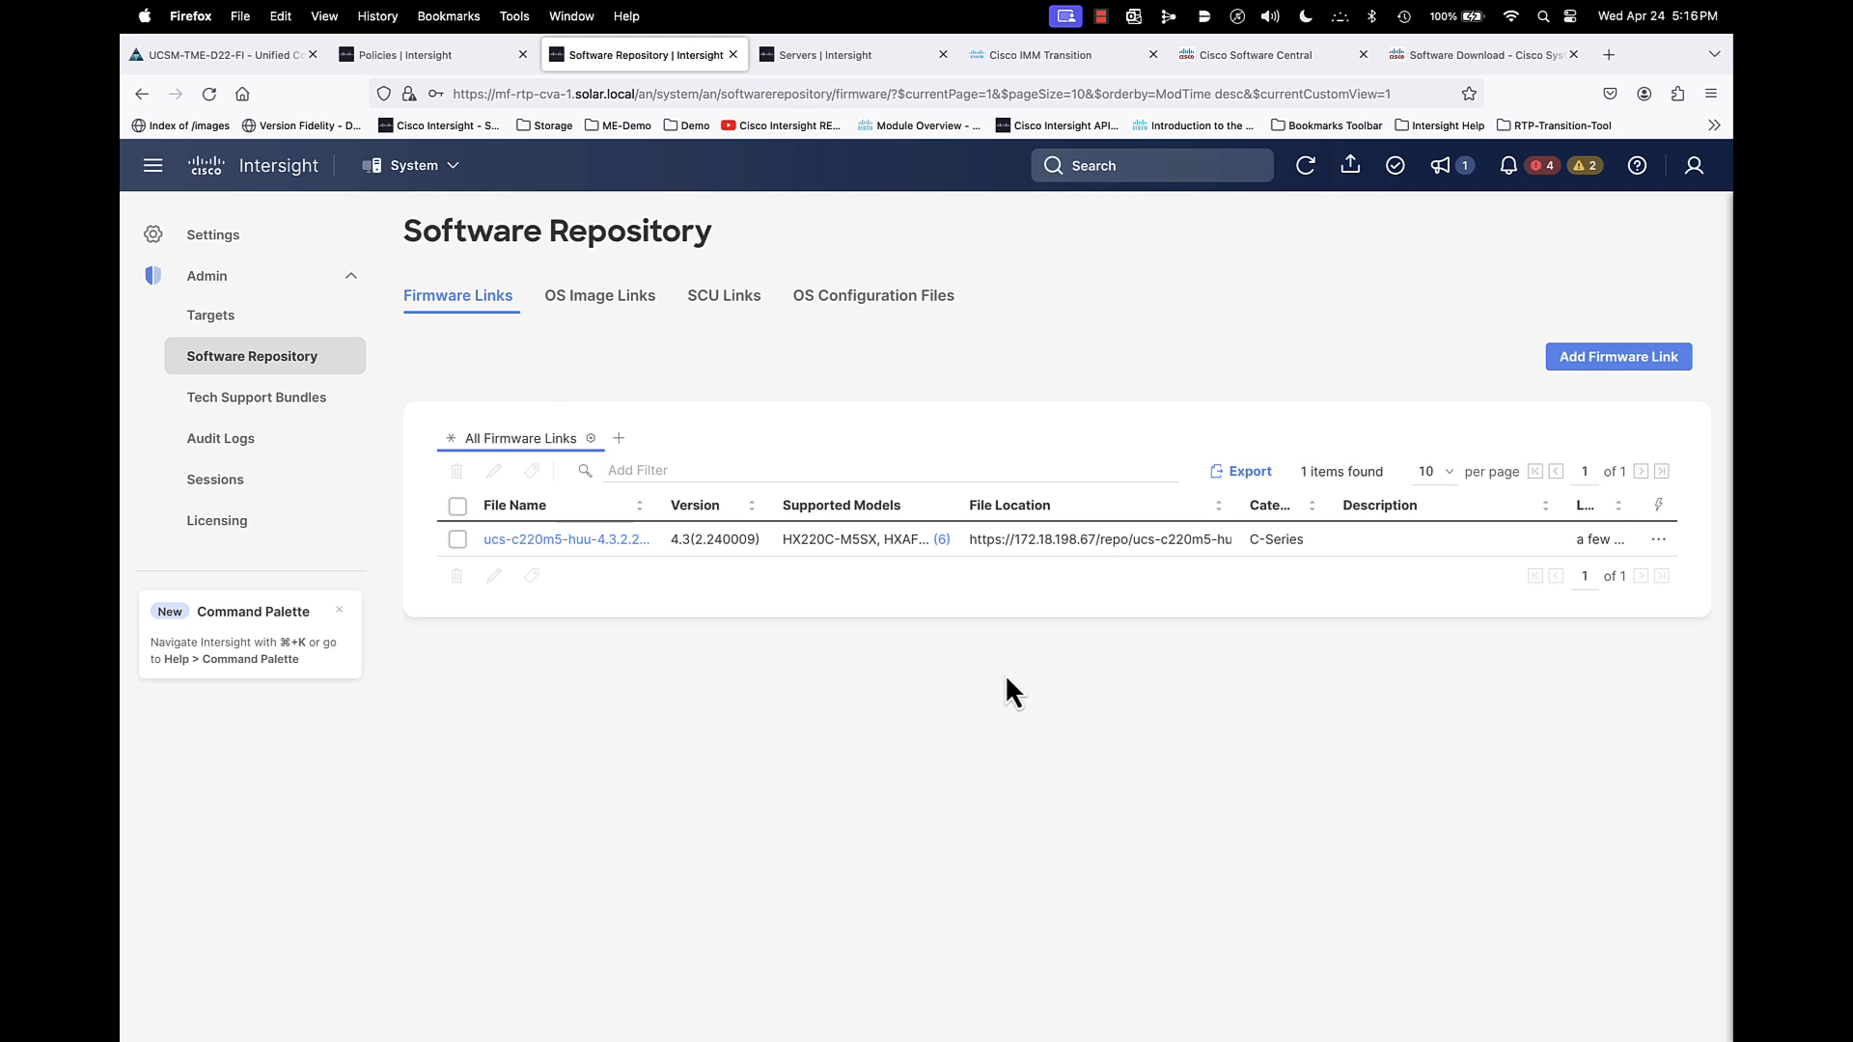
- Start a firmware upgrade for the standalone server C220-WZP22450YSU from the Infrastructure Service's Servers list
left_click(417, 174)
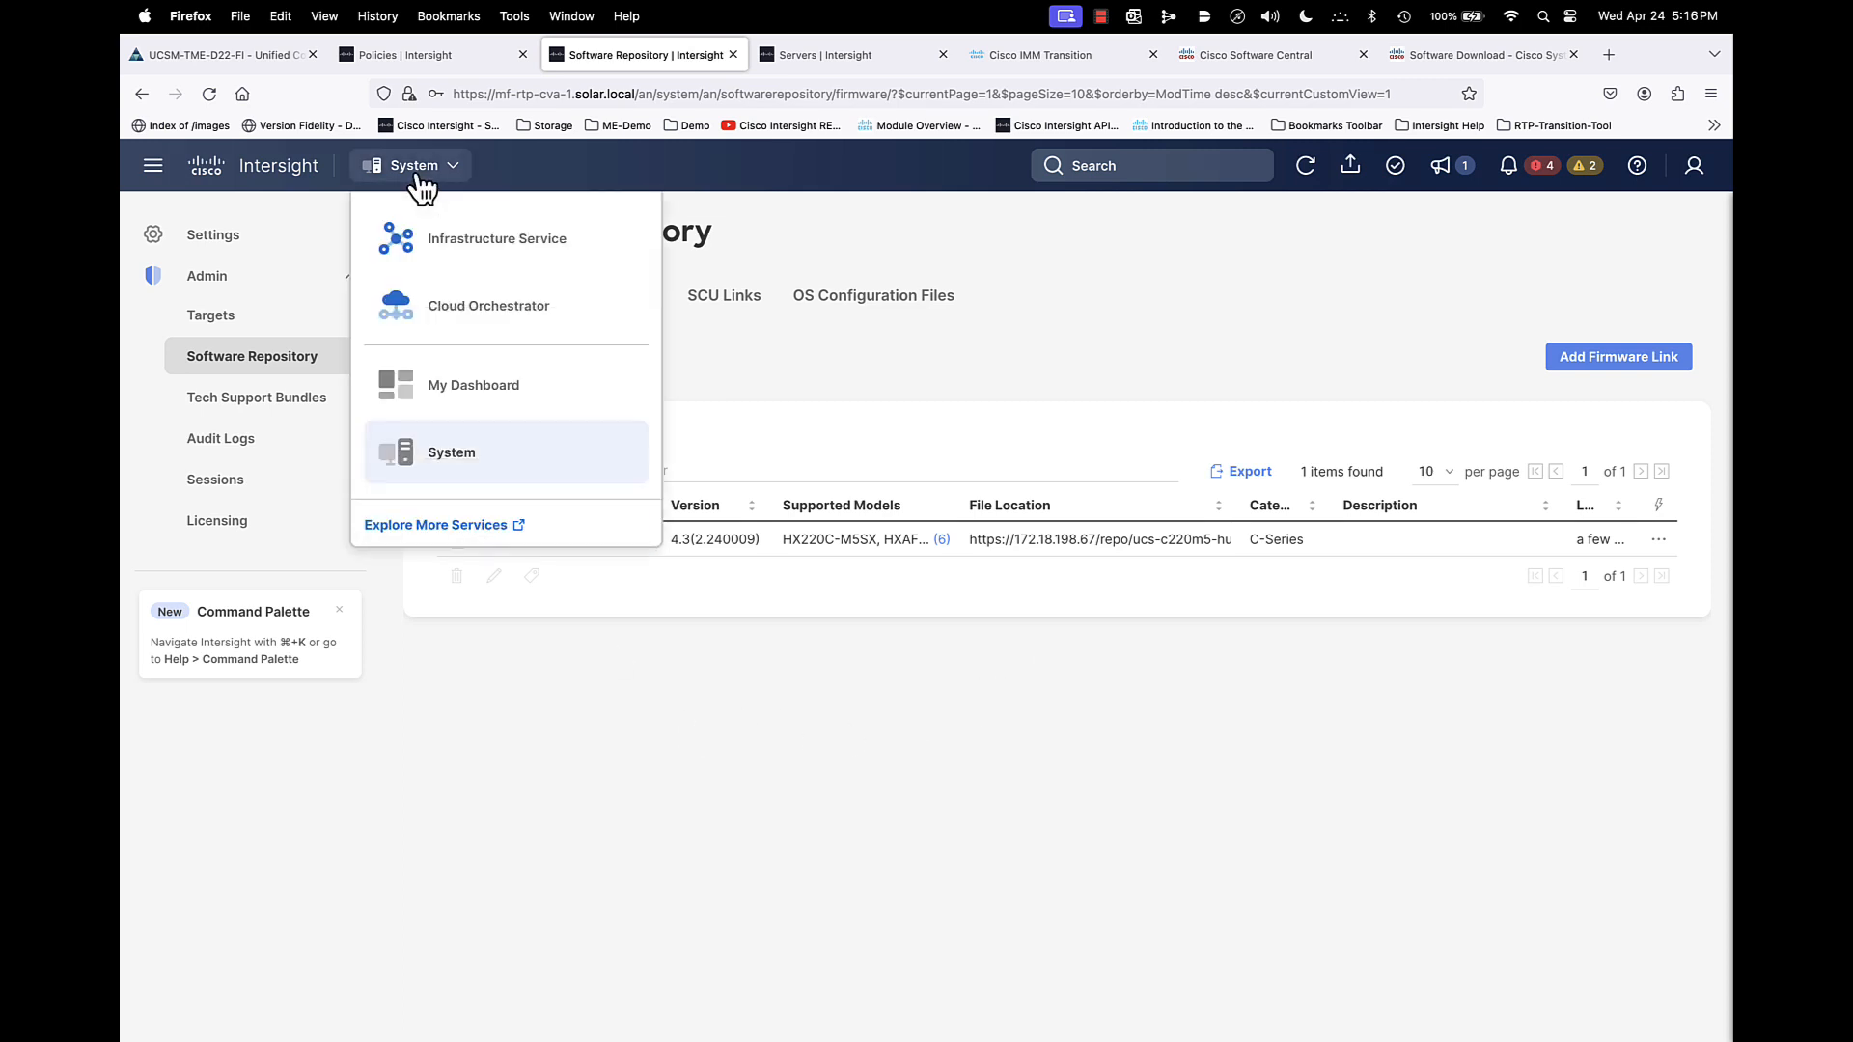
left_click(424, 249)
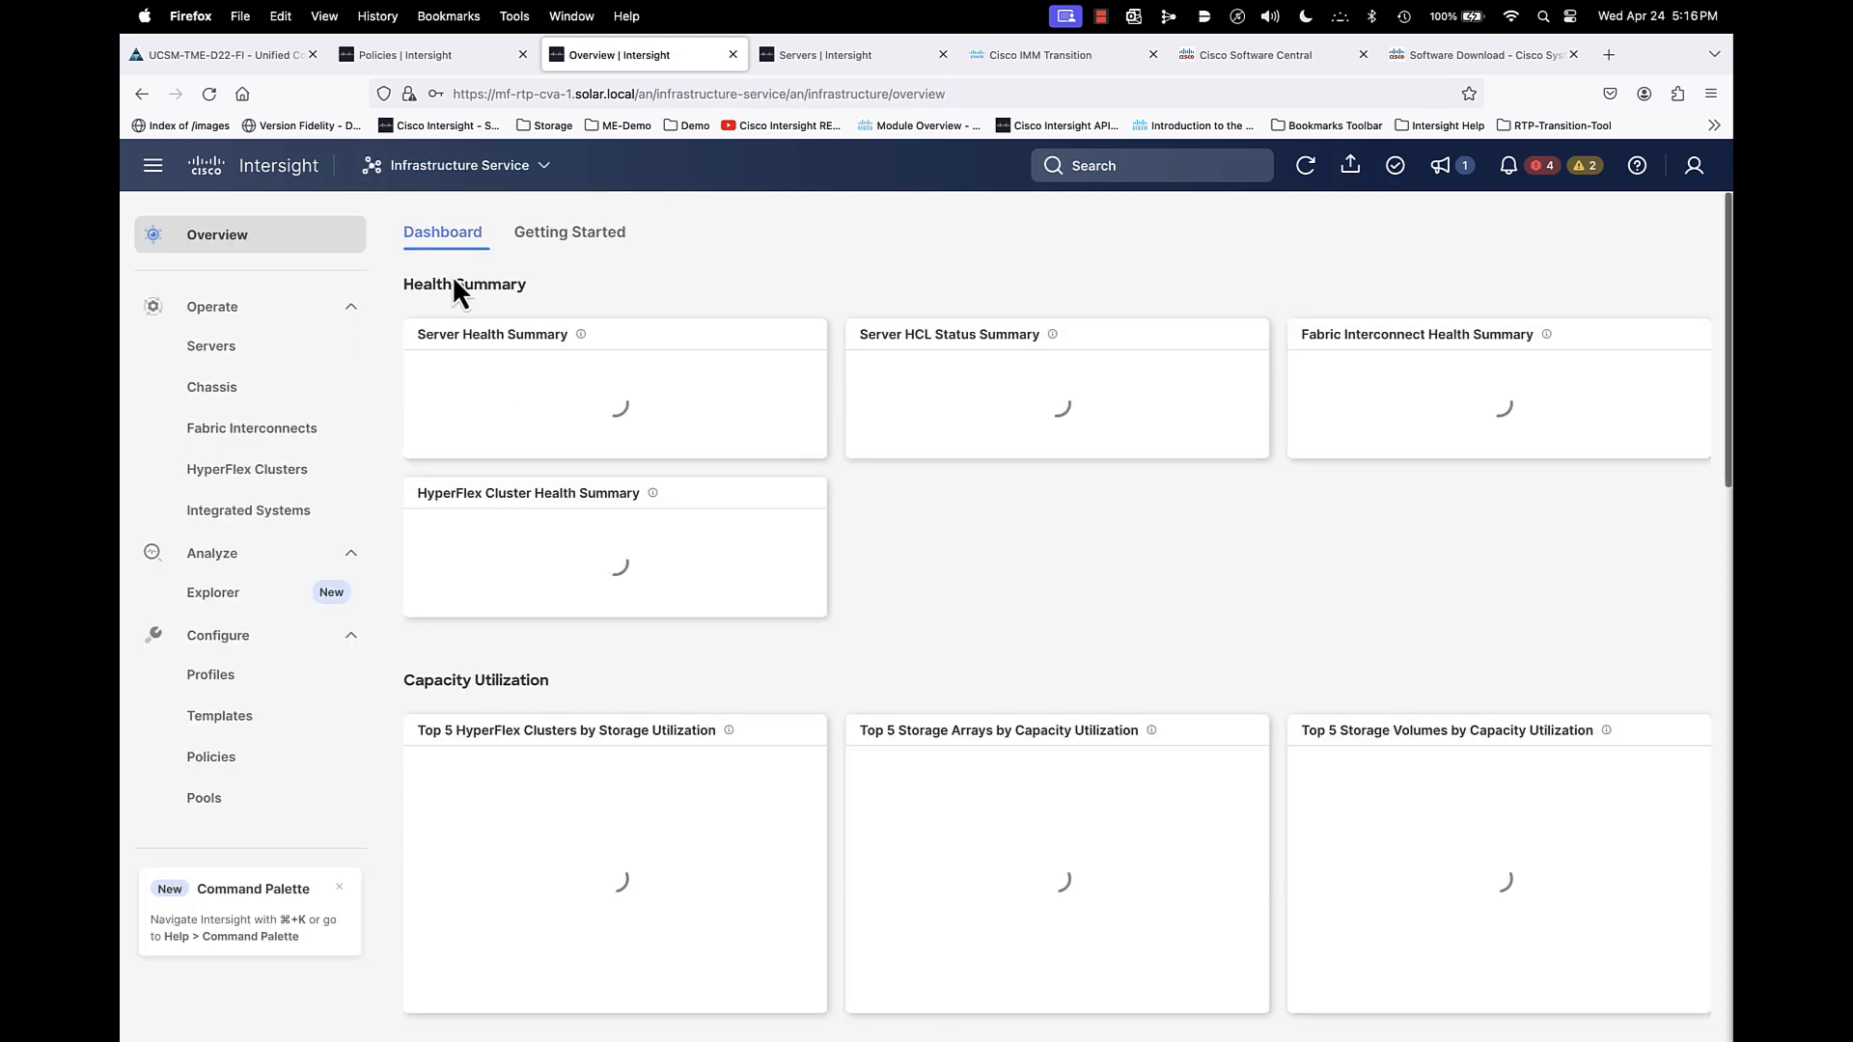
left_click(215, 349)
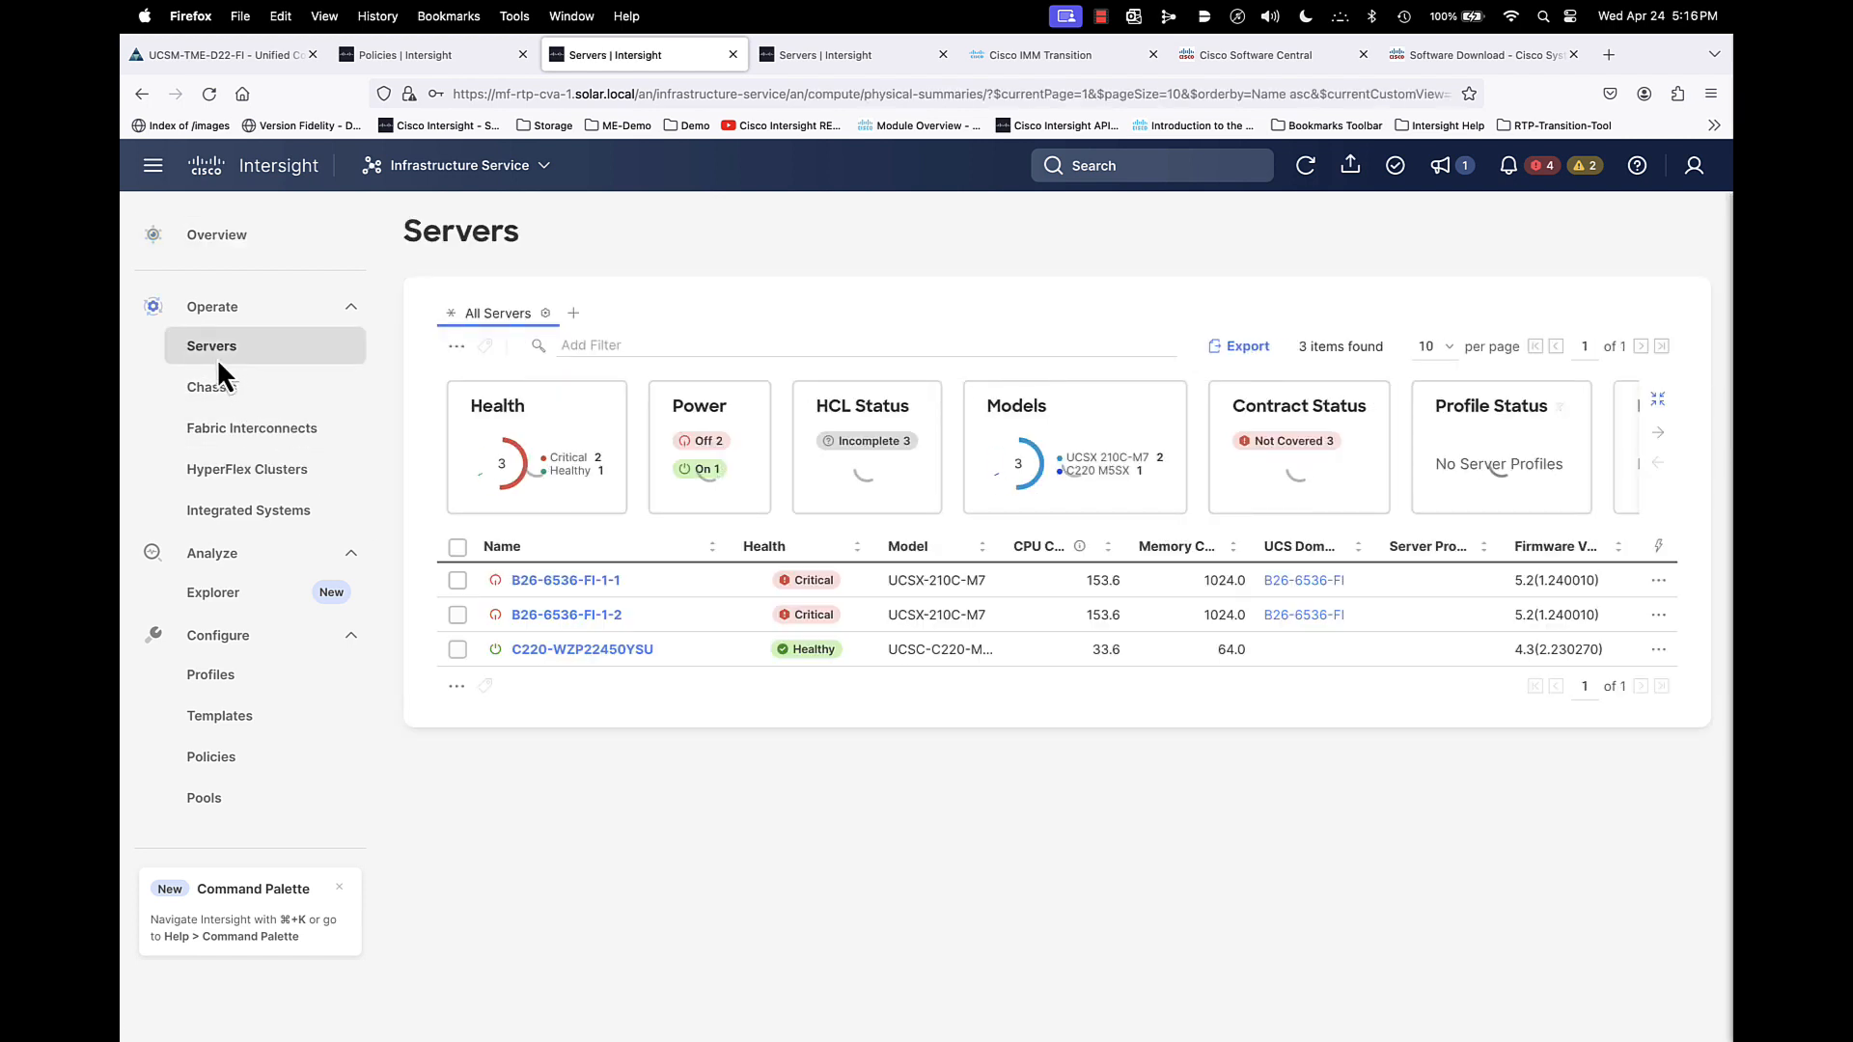
left_click(458, 649)
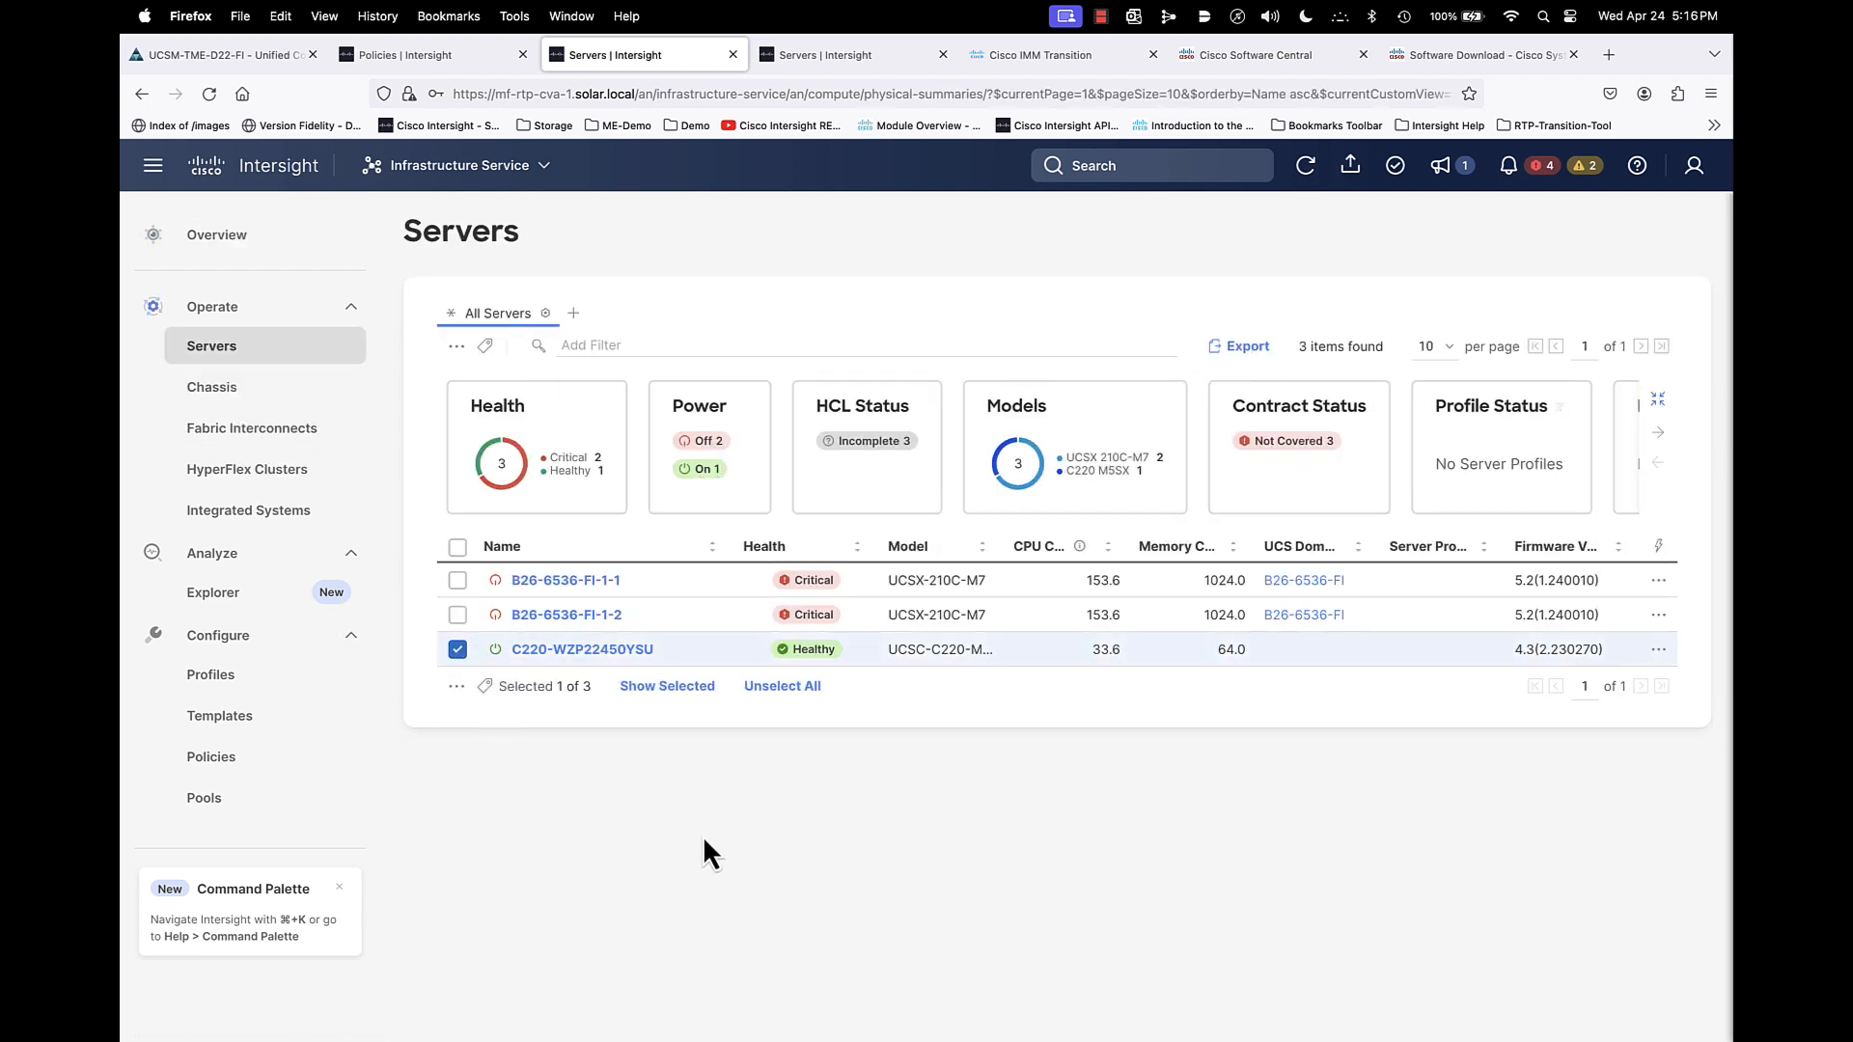
left_click(1658, 650)
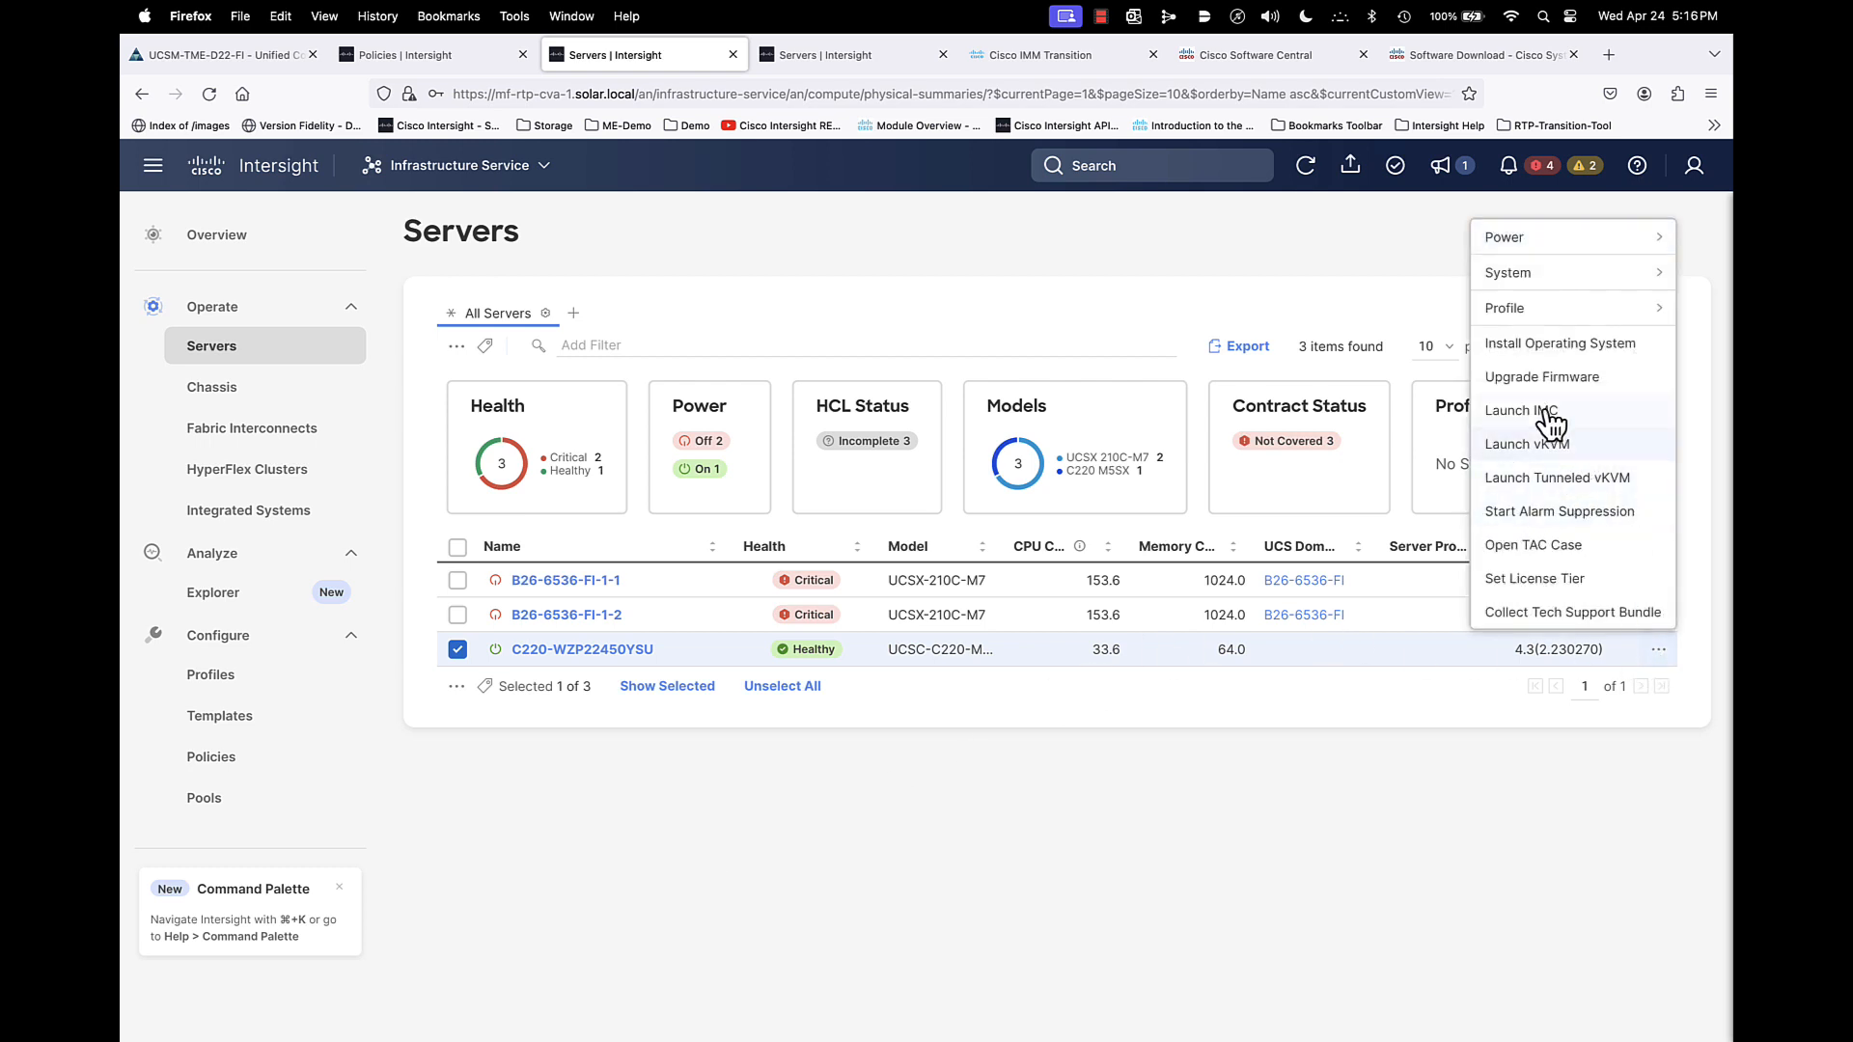
left_click(1533, 376)
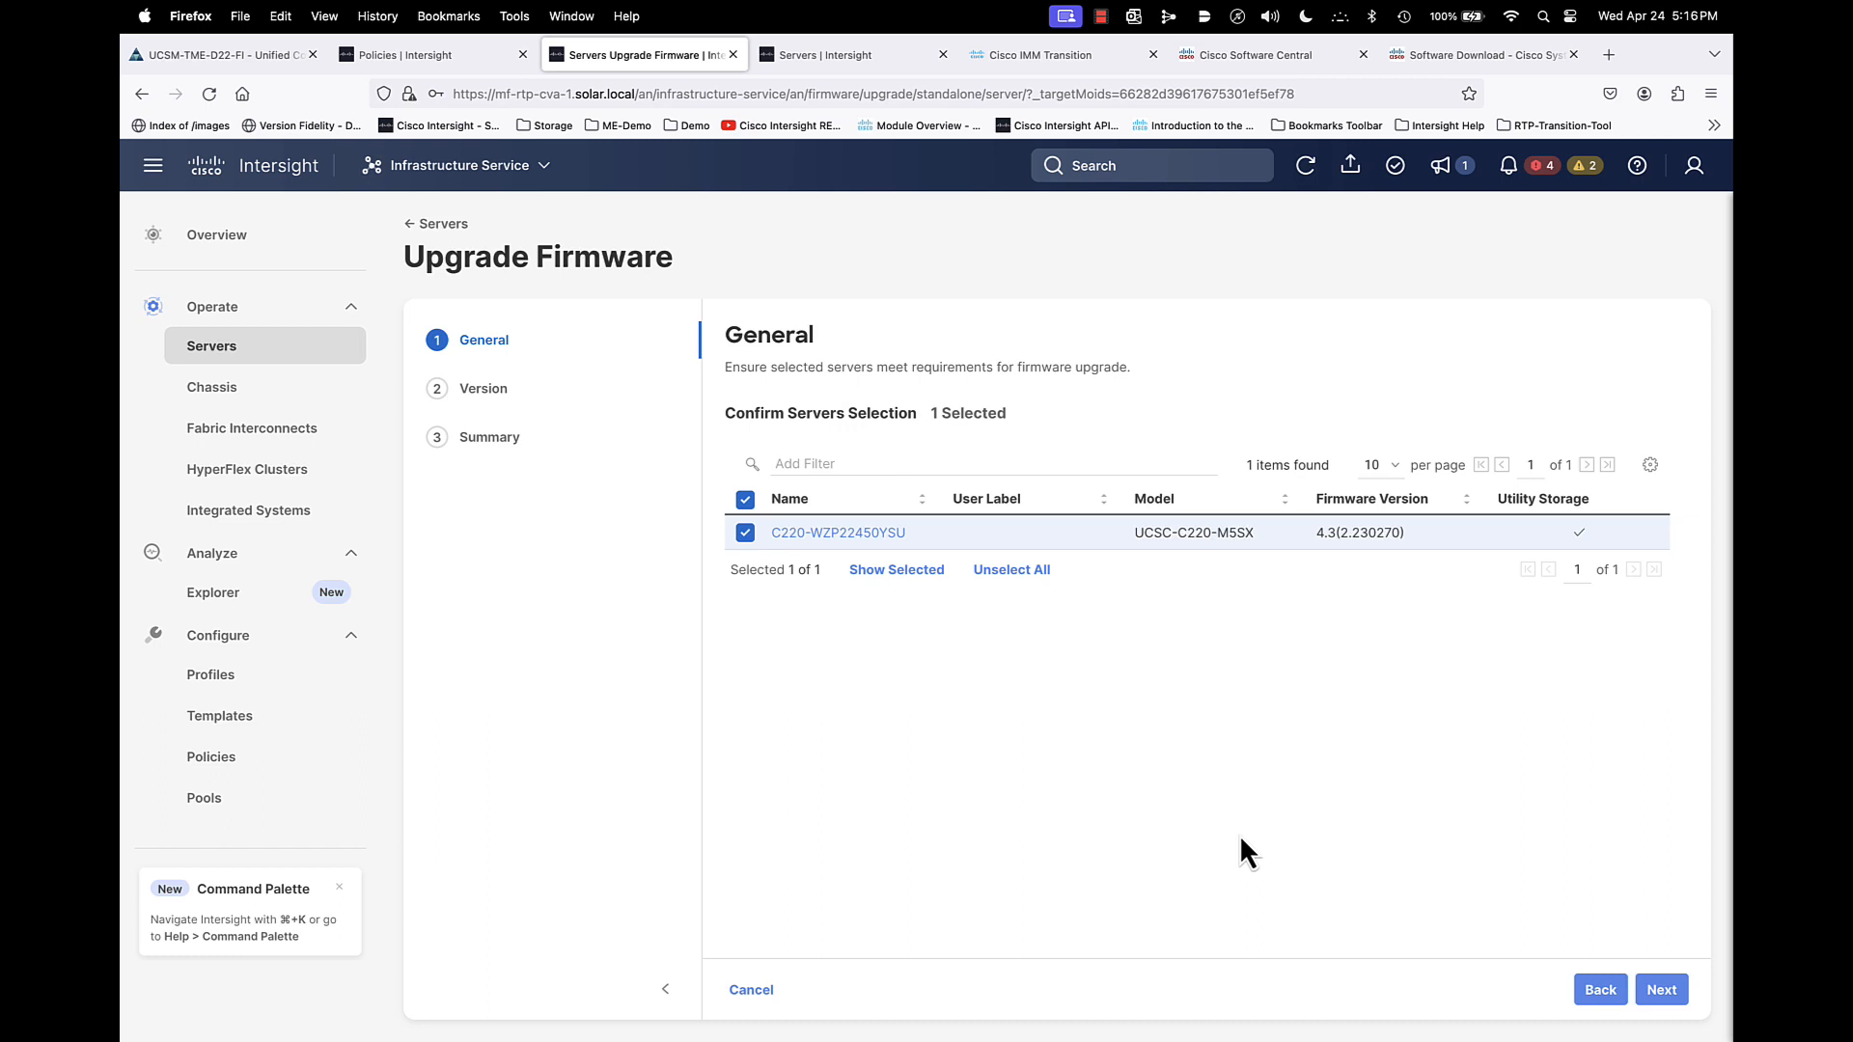
- Choose the 4.3(2.240009) firmware link from the Software Repository for the server and proceed to the upgrade summary
left_click(1660, 990)
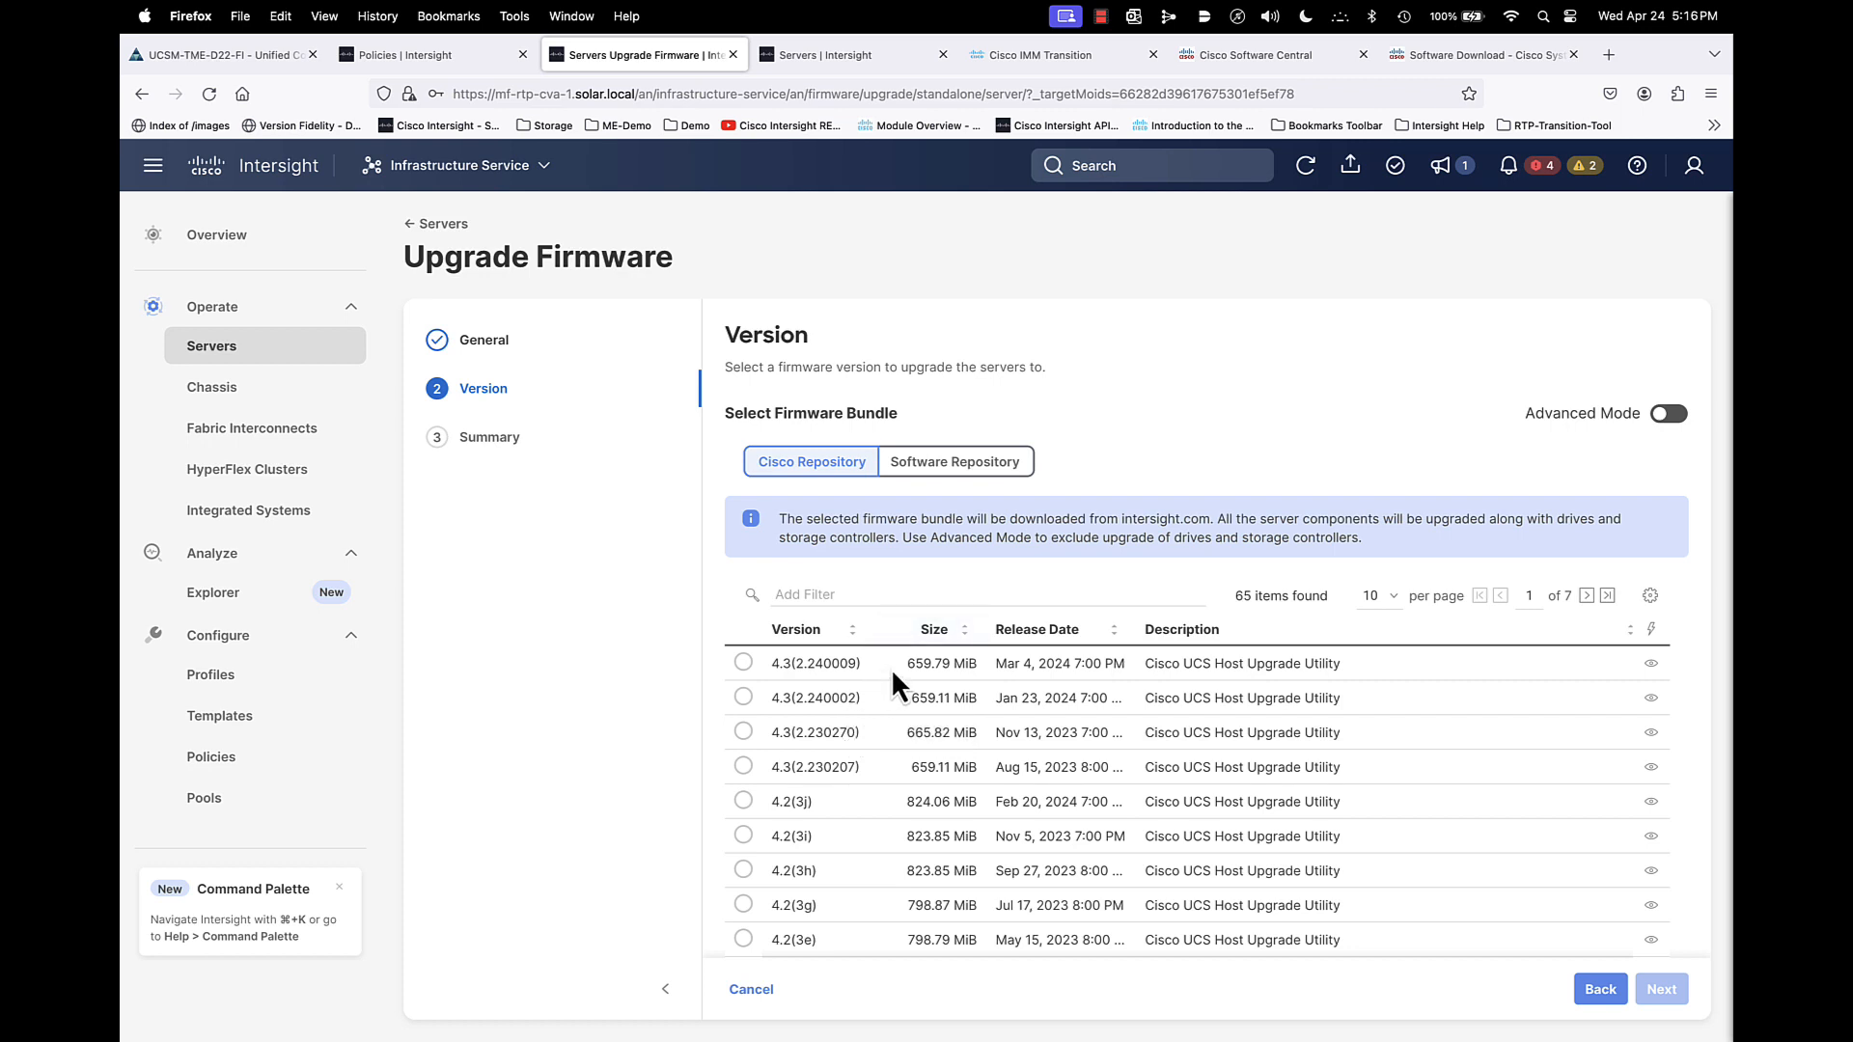
left_click(951, 463)
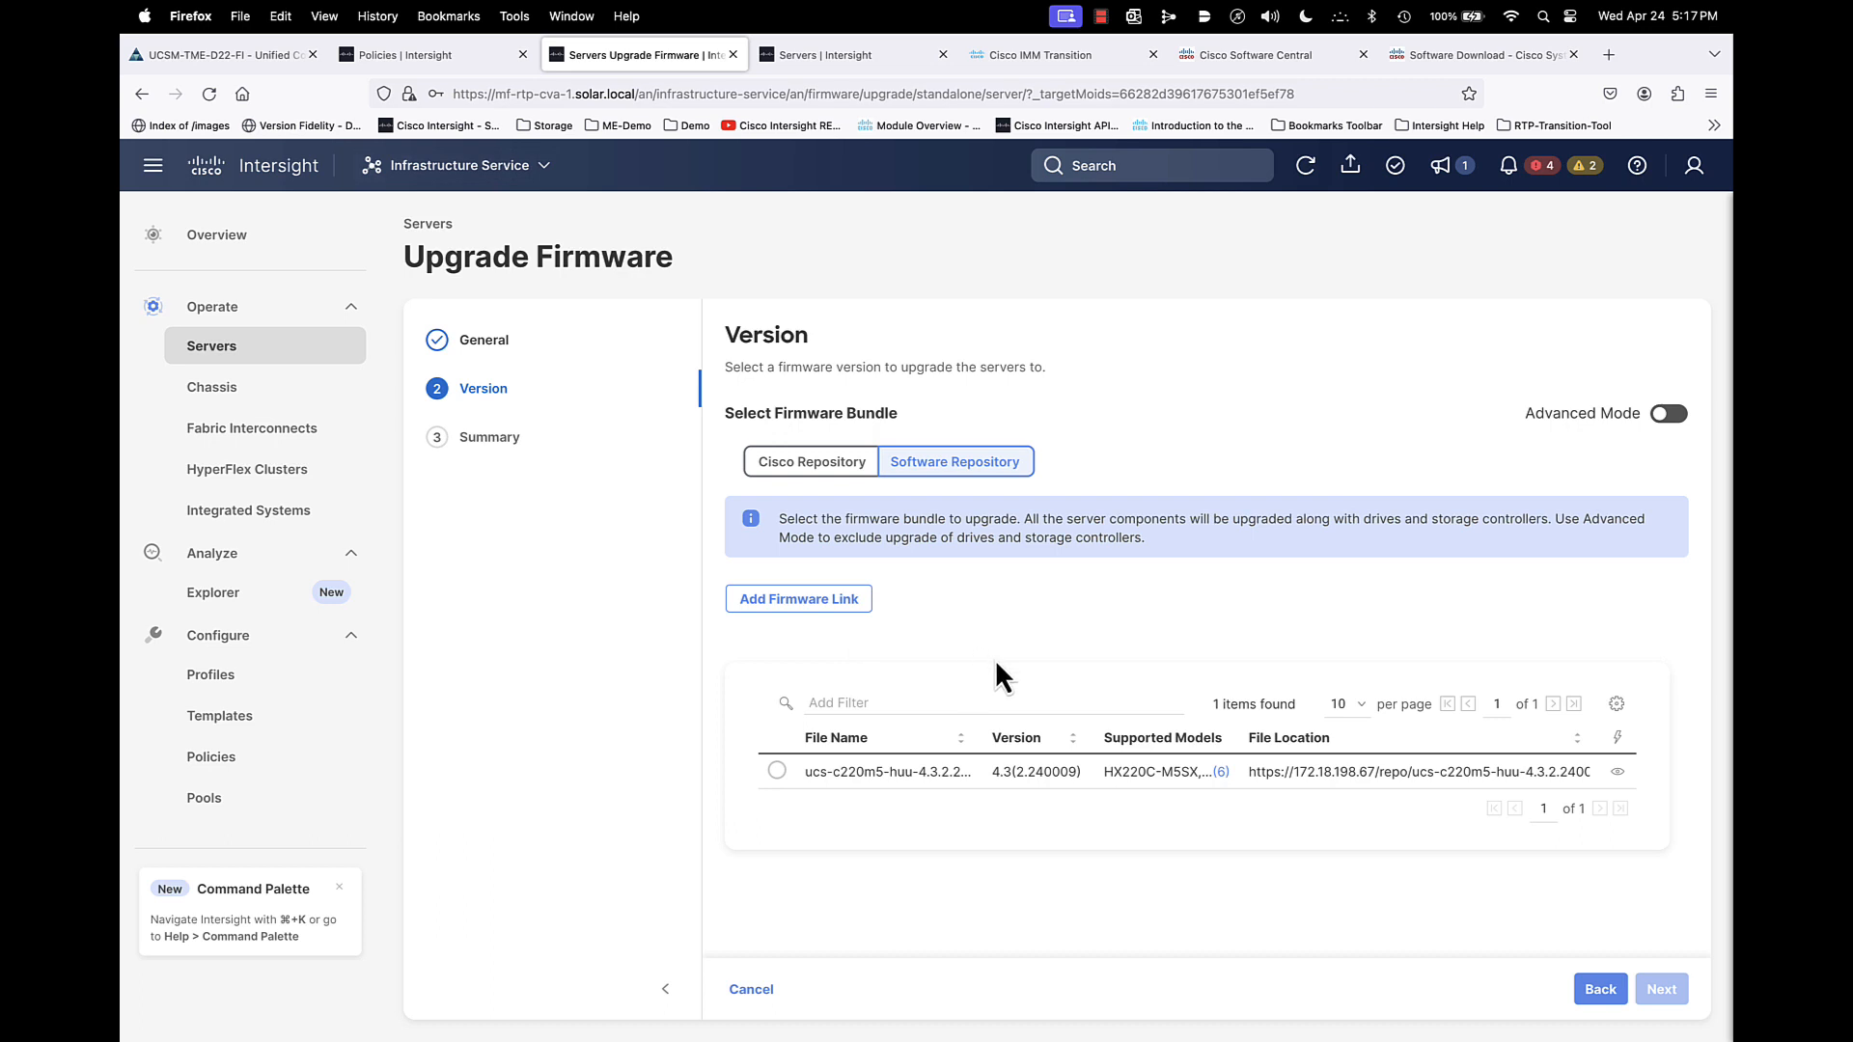
left_click(777, 771)
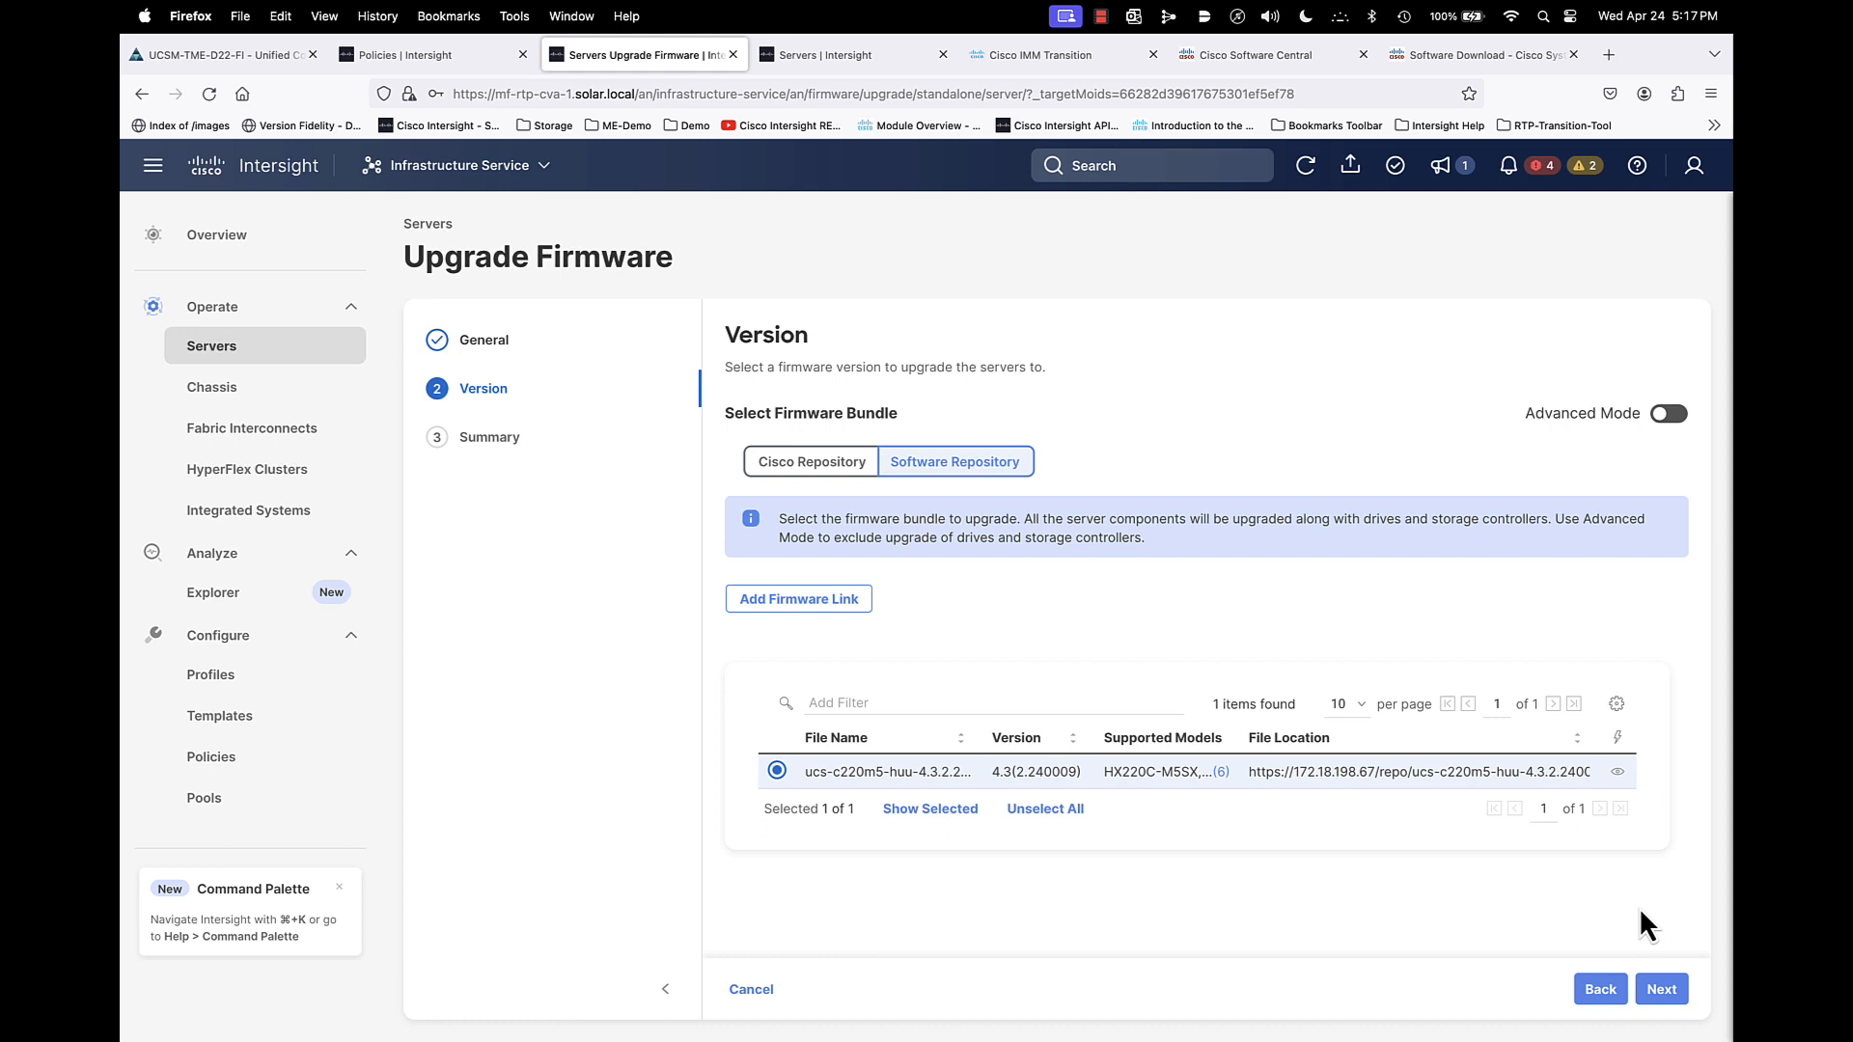
left_click(1664, 995)
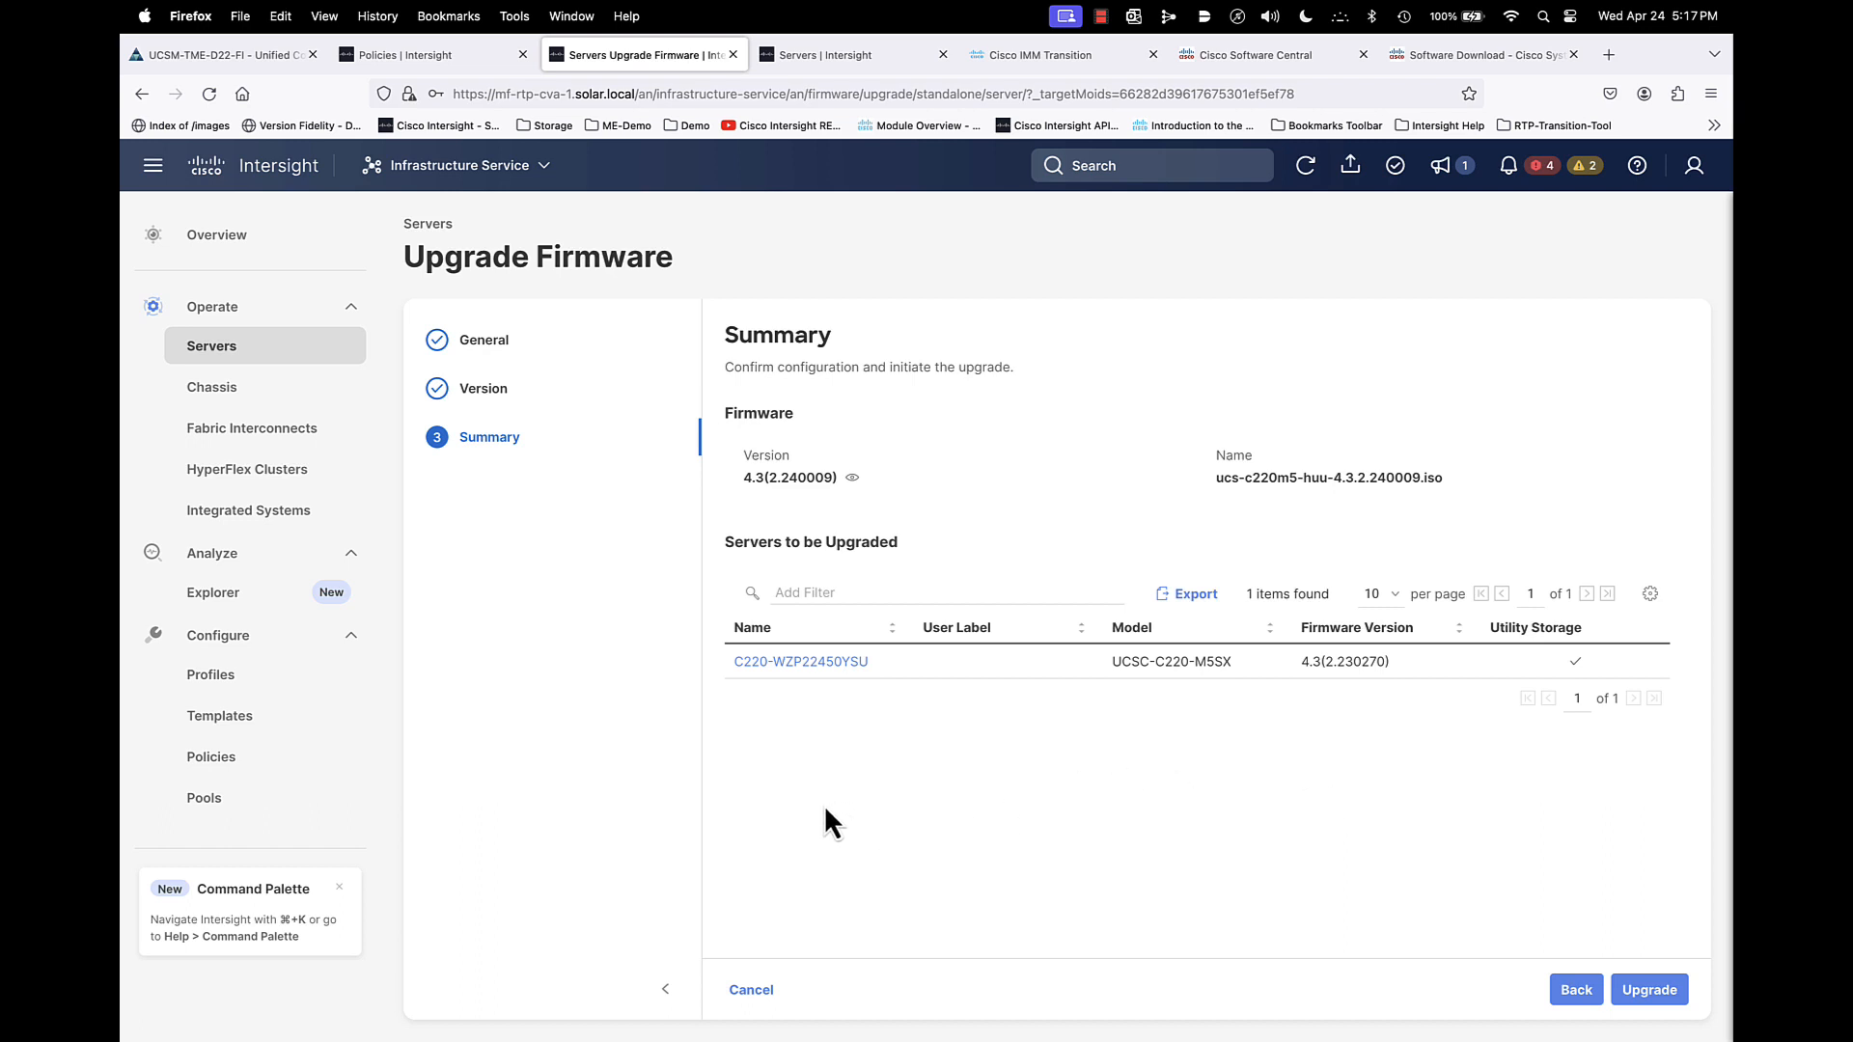
- Leave the upgrade wizard and start a new Firmware policy for the UCS Server platform
left_click(226, 759)
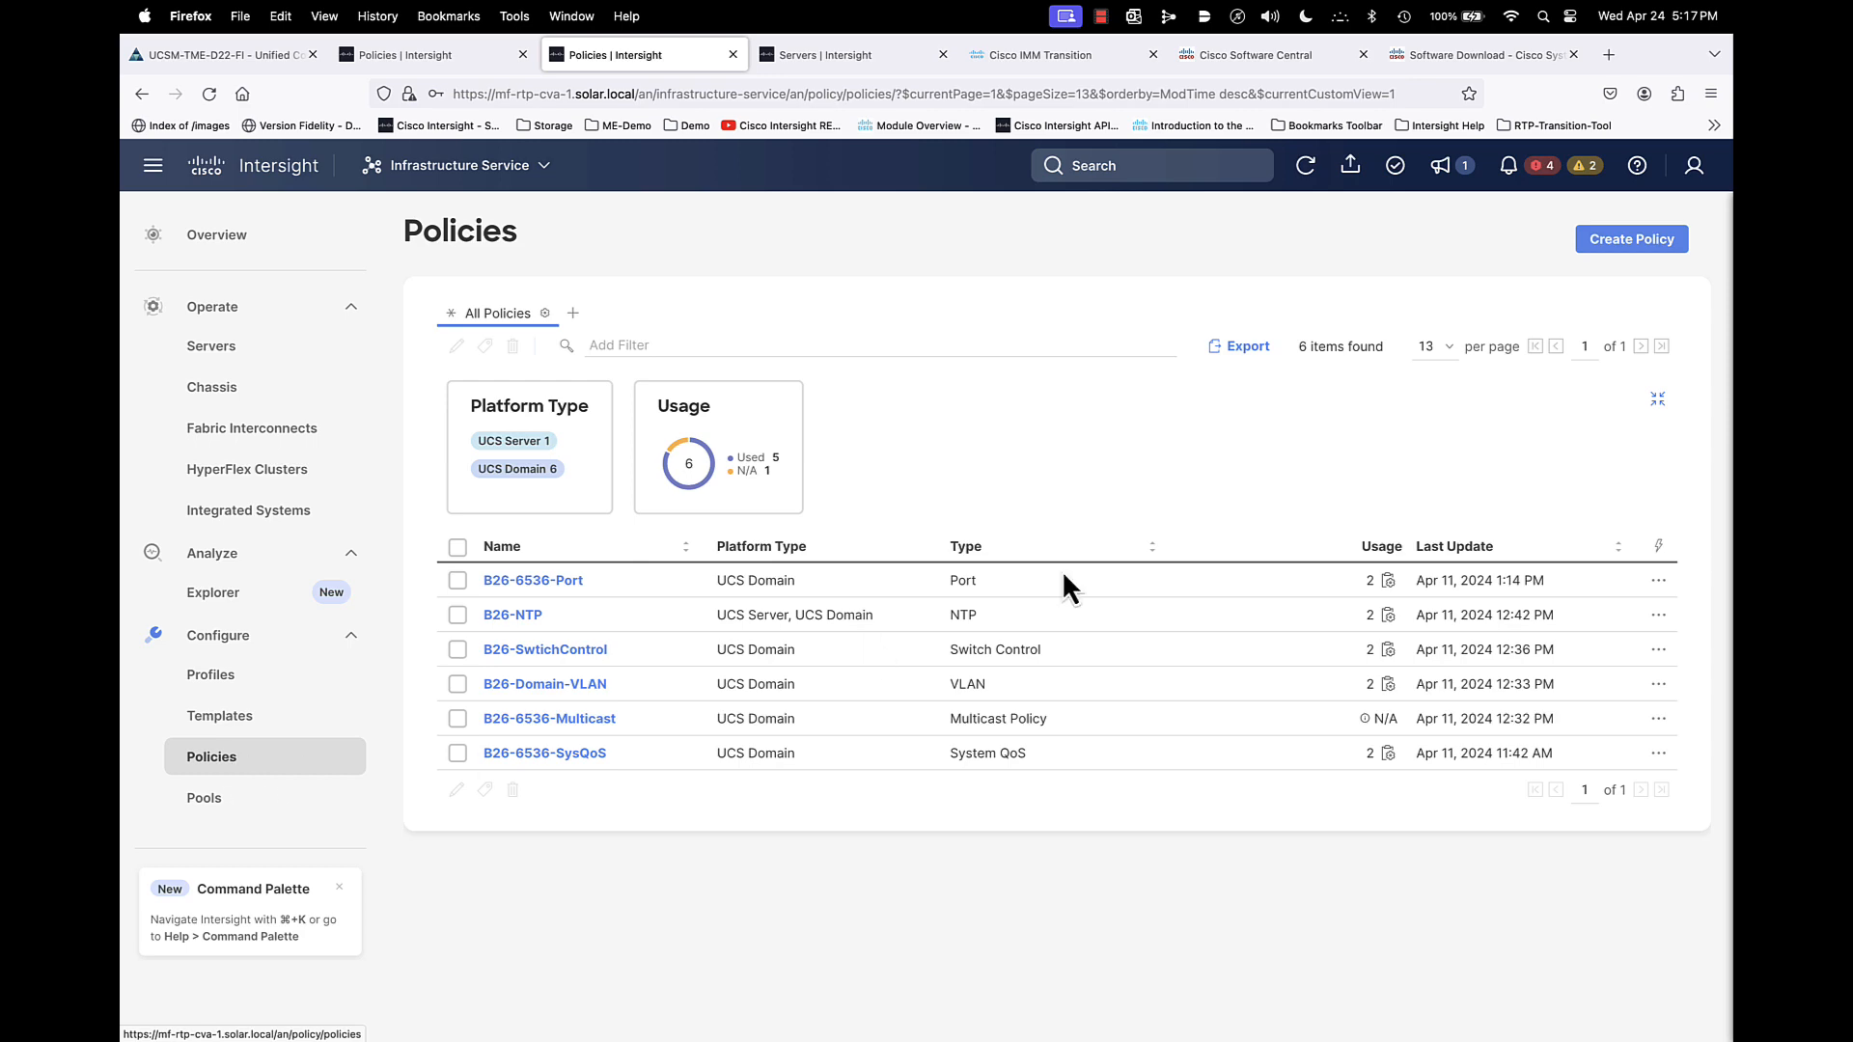
left_click(1627, 239)
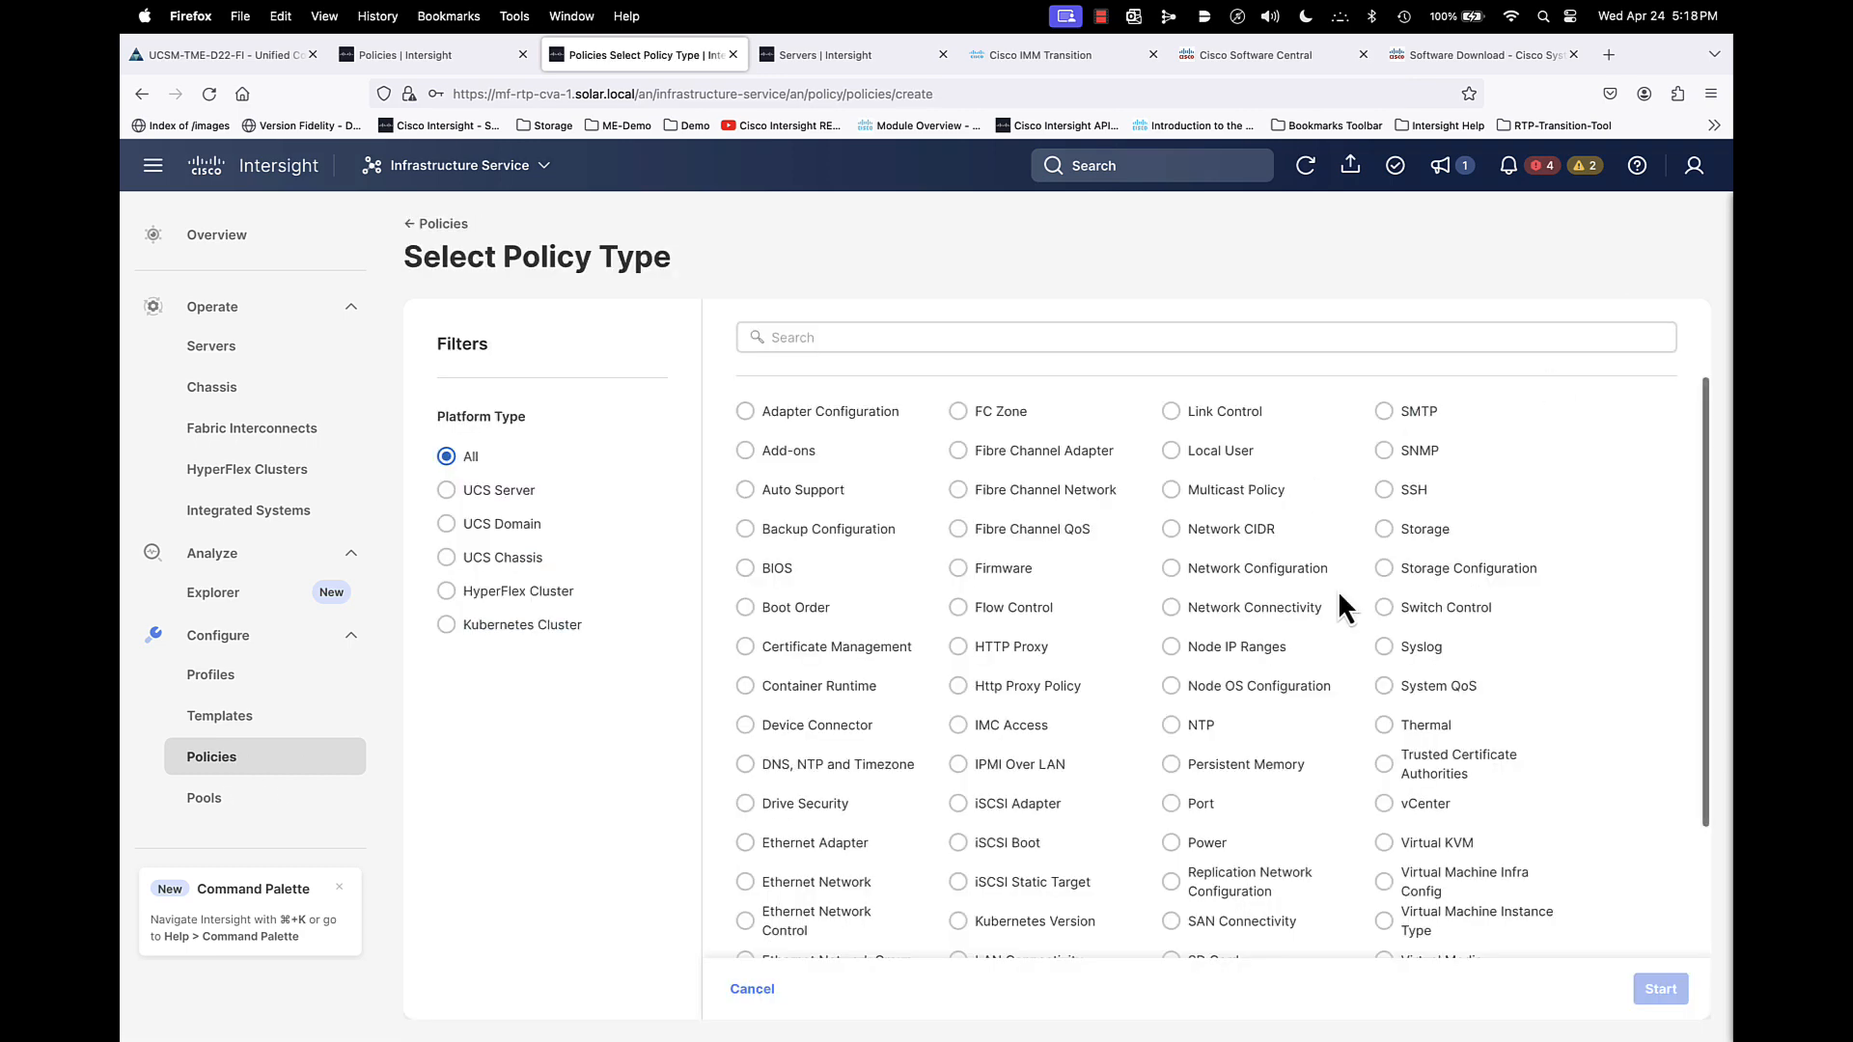
left_click(500, 490)
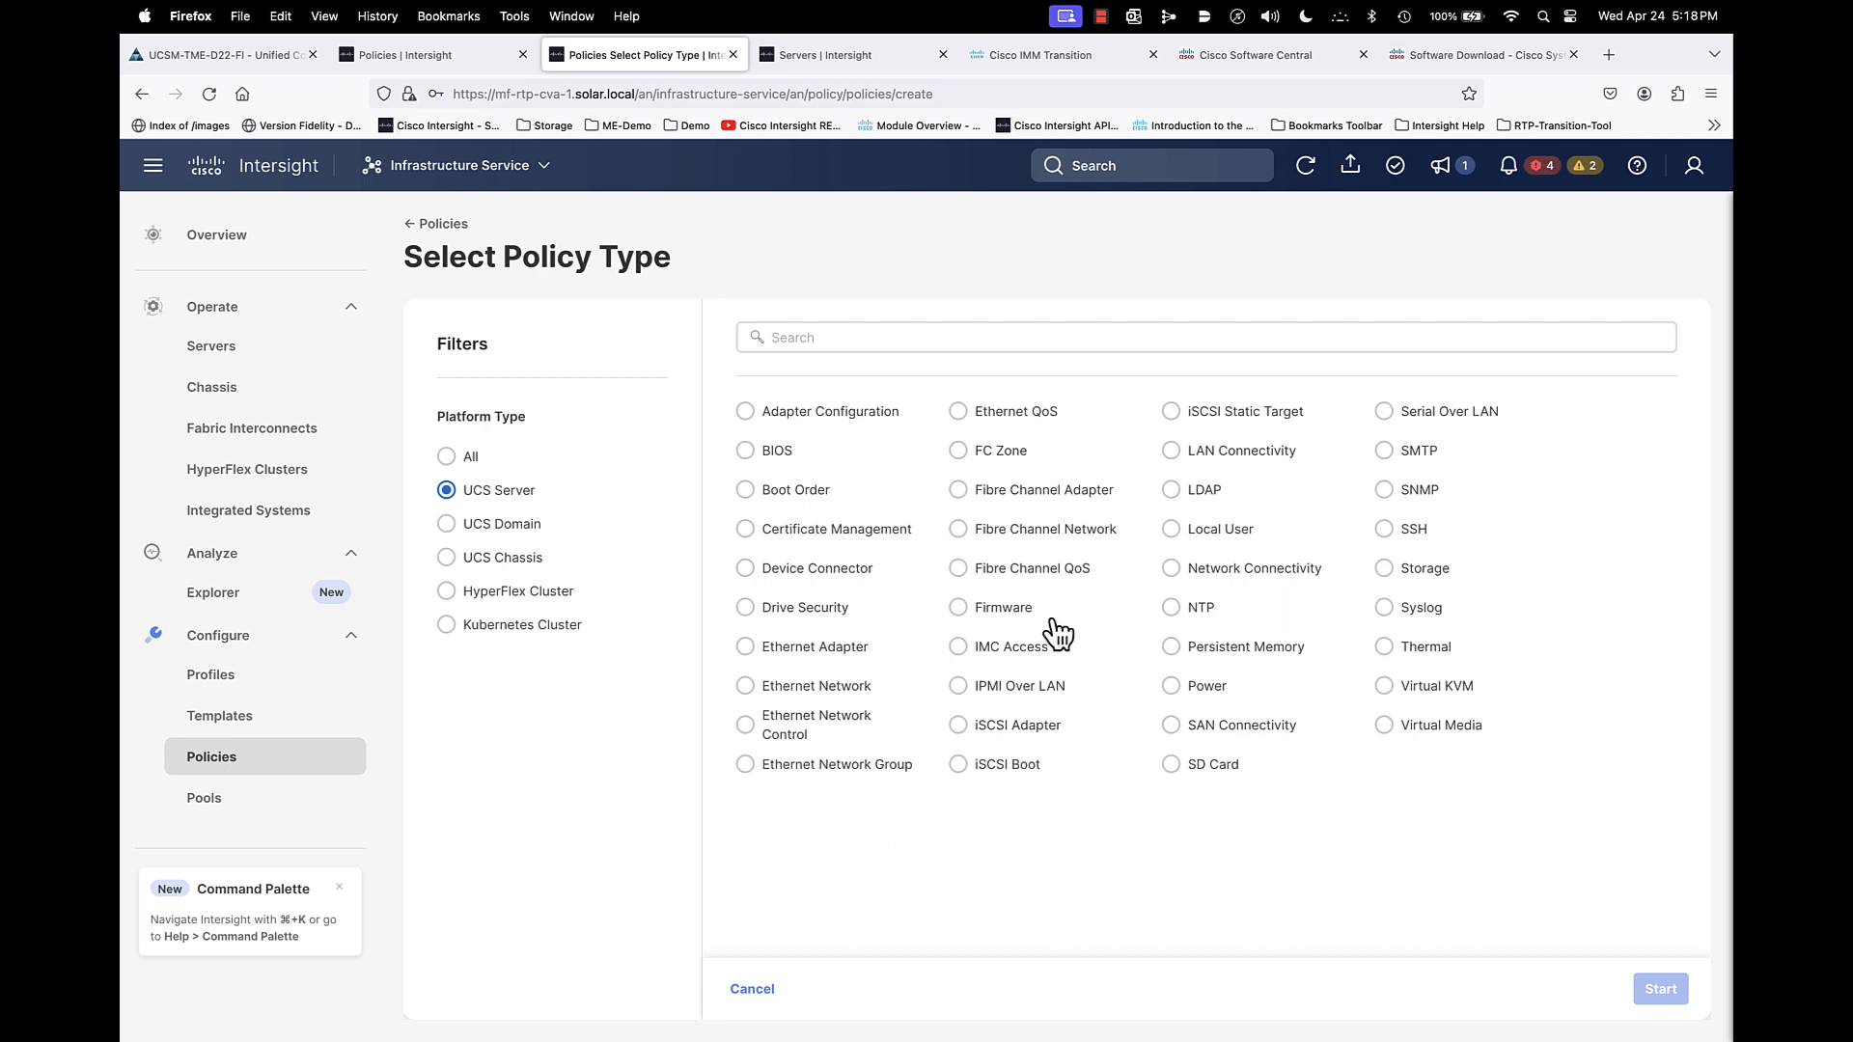
left_click(1000, 610)
left_click(1674, 982)
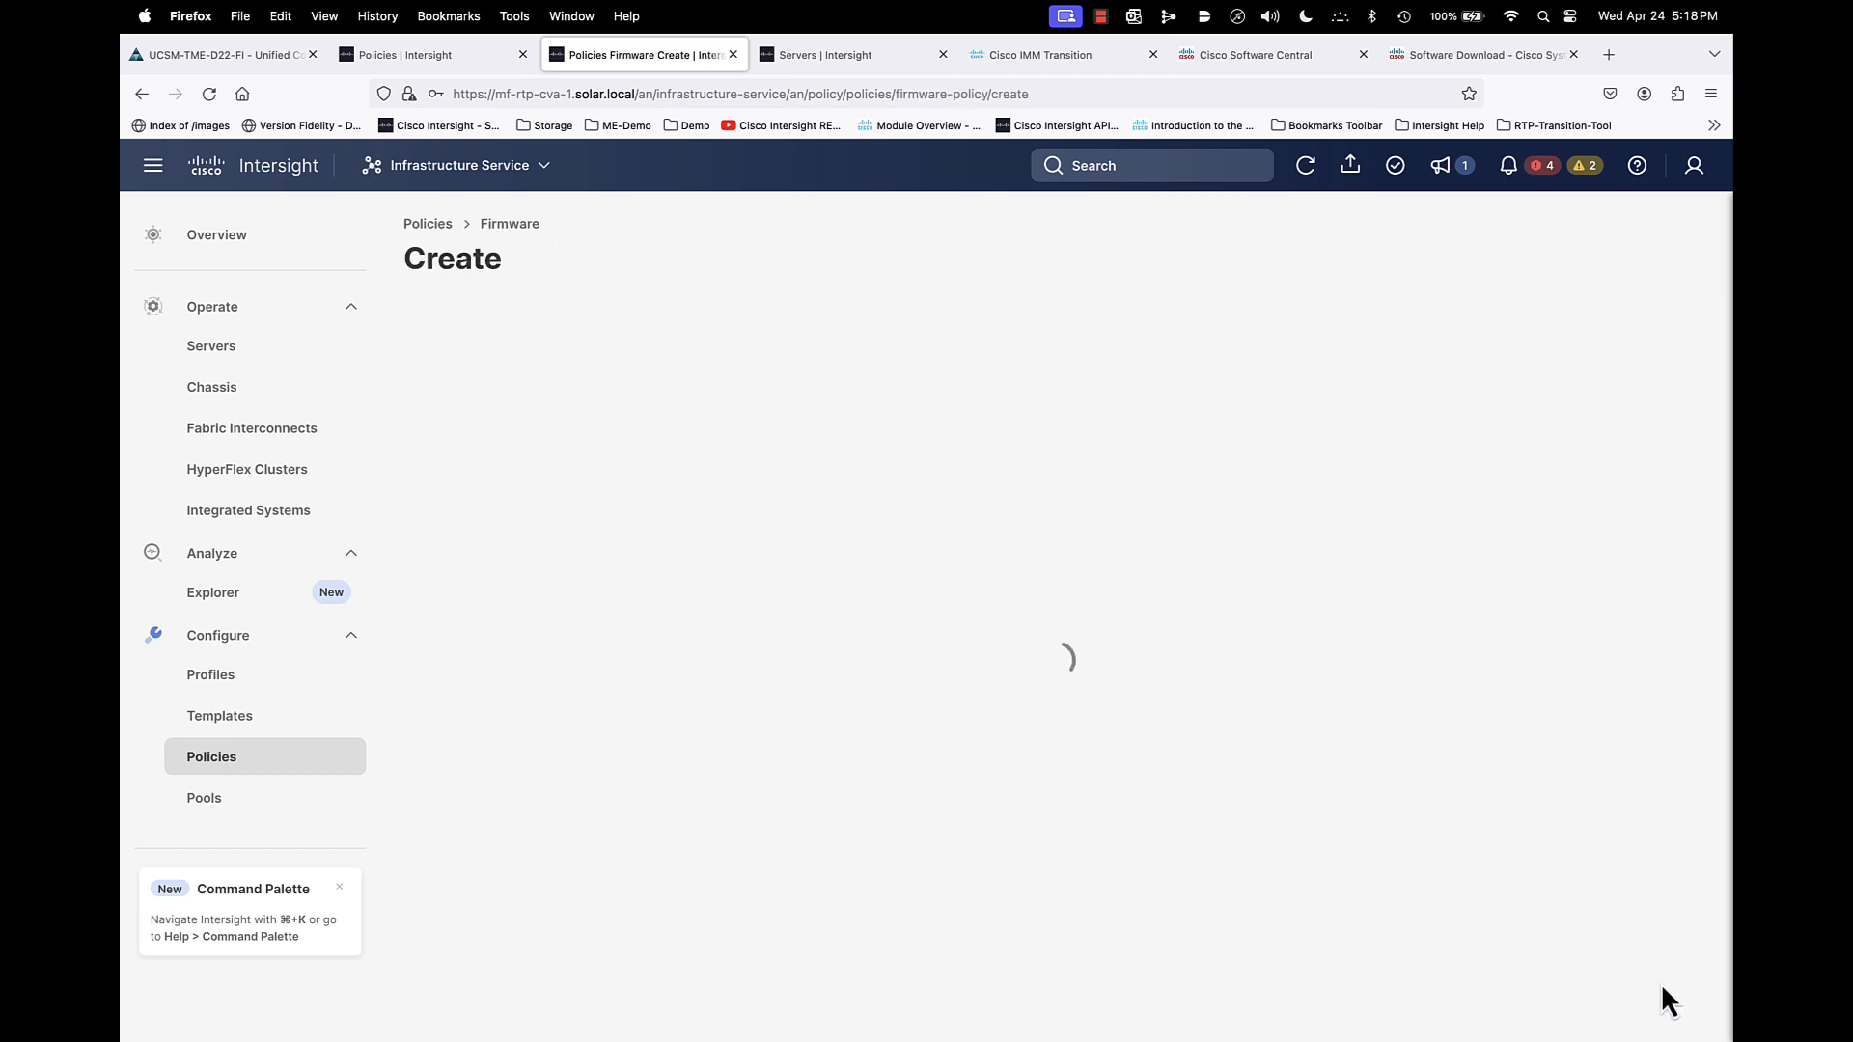
- Name the firmware policy C220-M5-FW for standalone UCS servers and proceed to its policy details
left_click(780, 503)
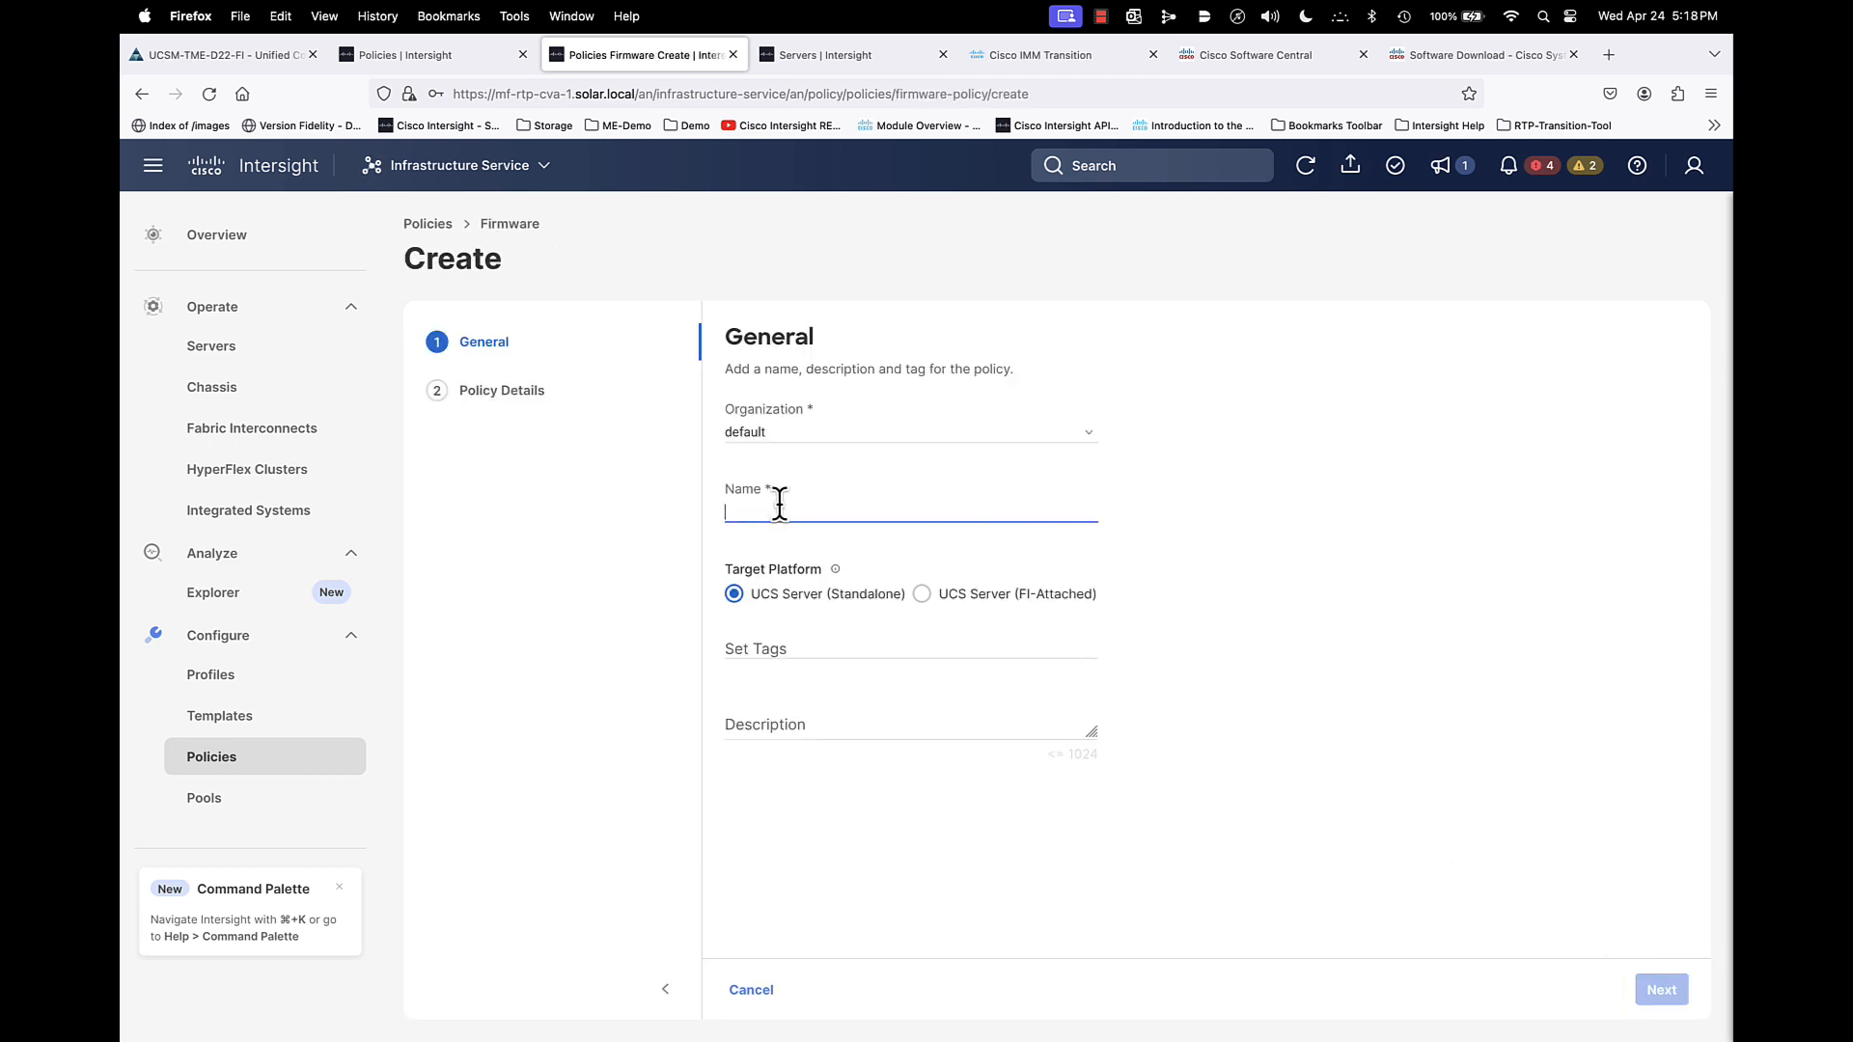
type("C2")
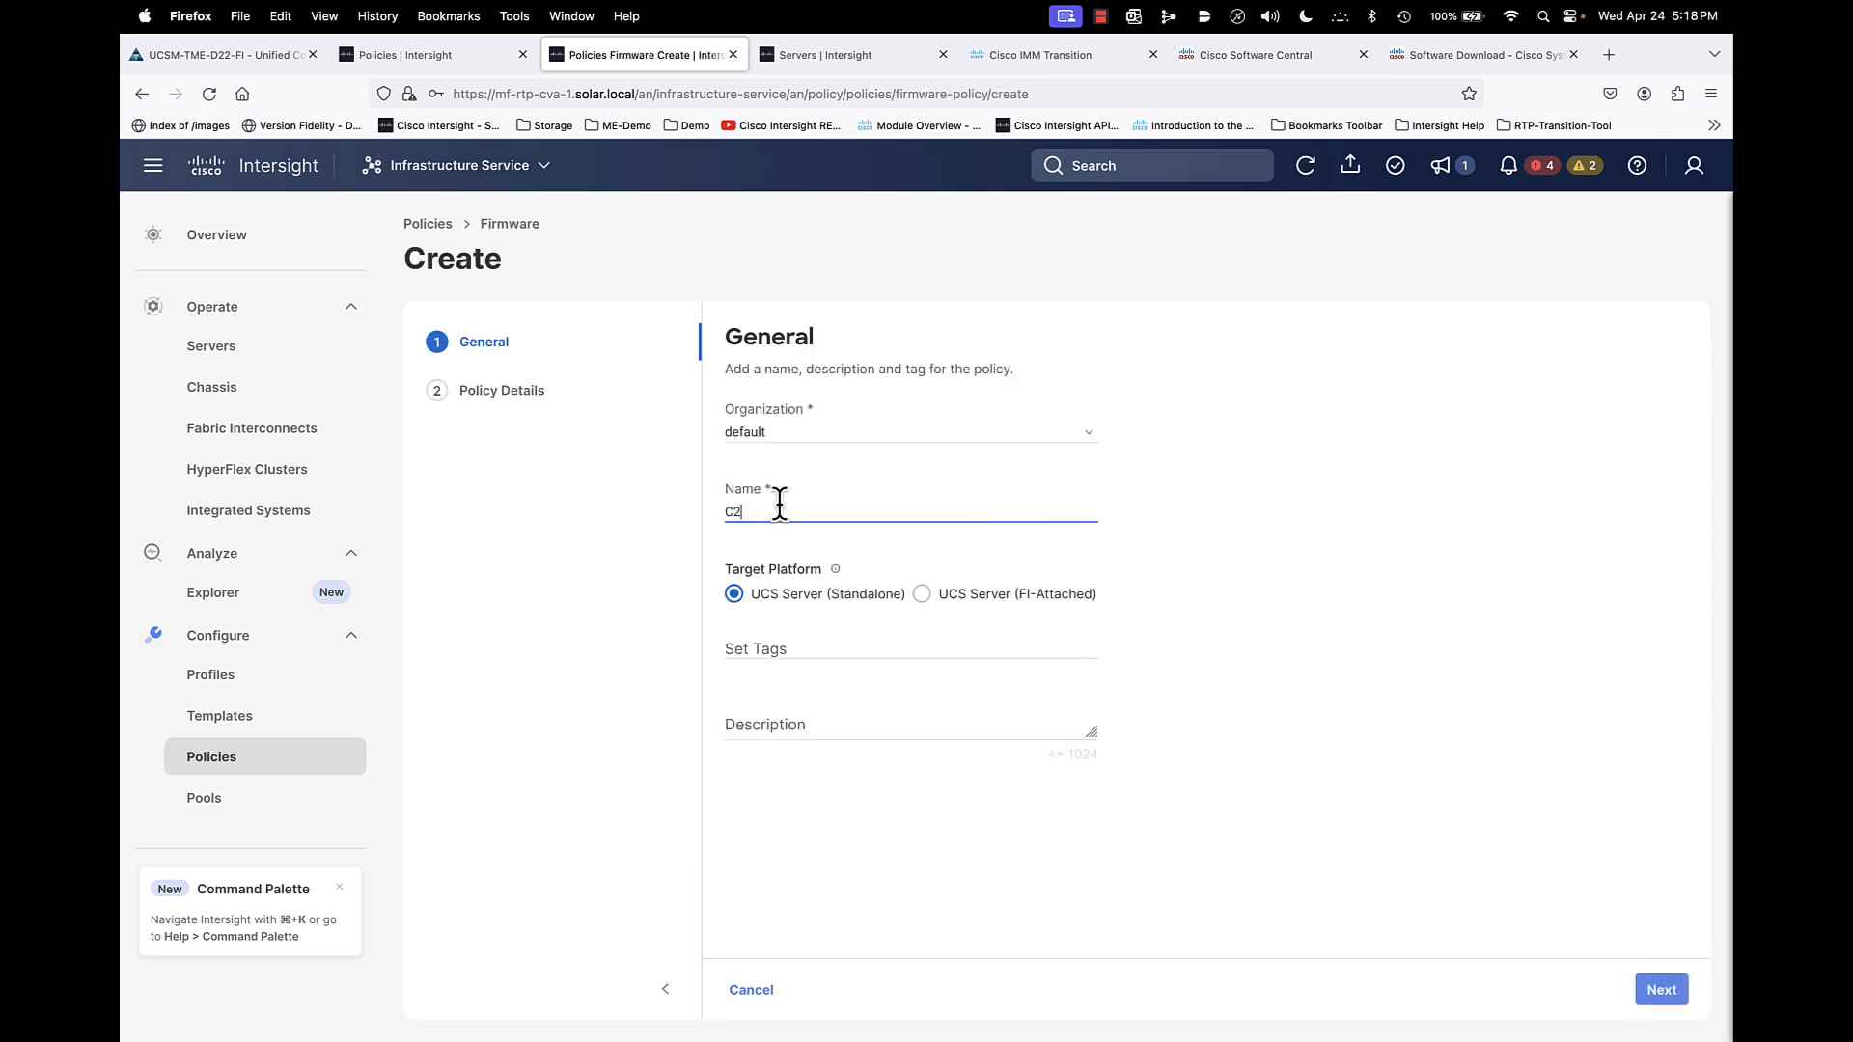
type("20-FW")
key("BackSpace")
type("M5-FW")
left_click(1657, 994)
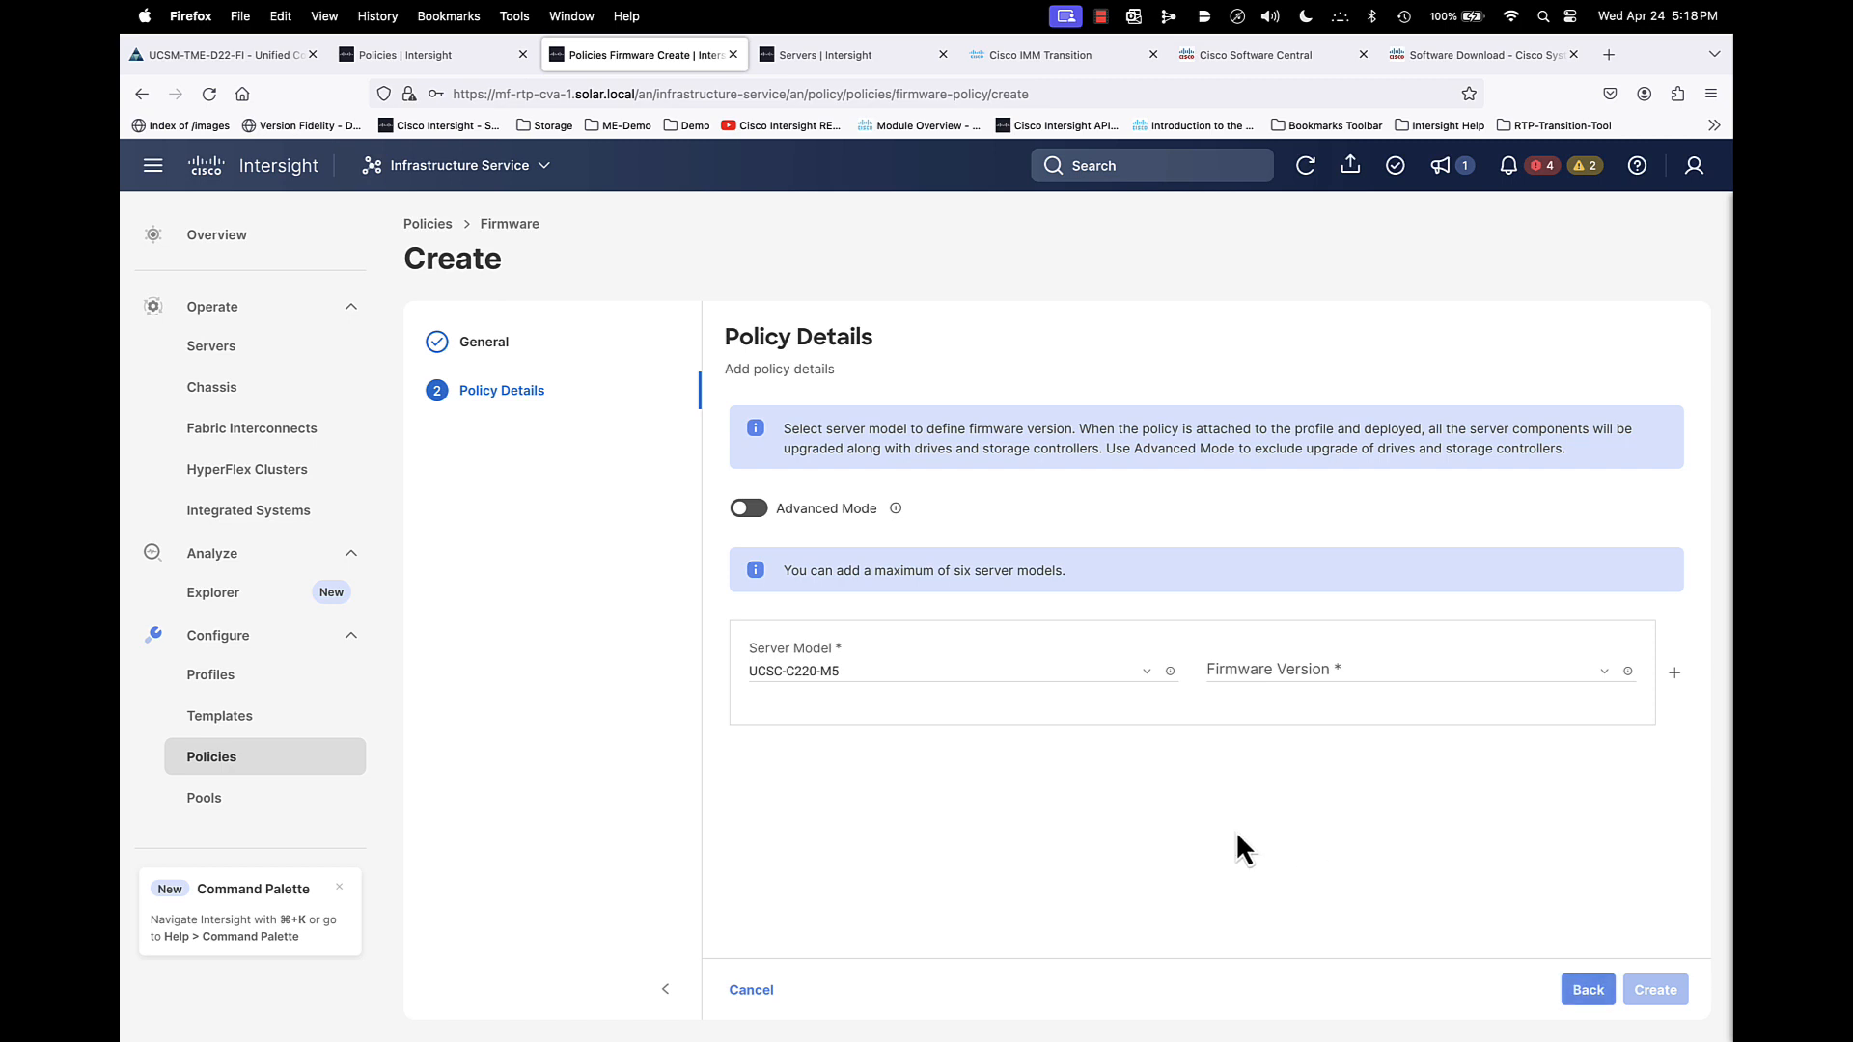
- Review the firmware versions offered for the UCSC-C220-M5 model, and cancel the policy creation
left_click(1325, 685)
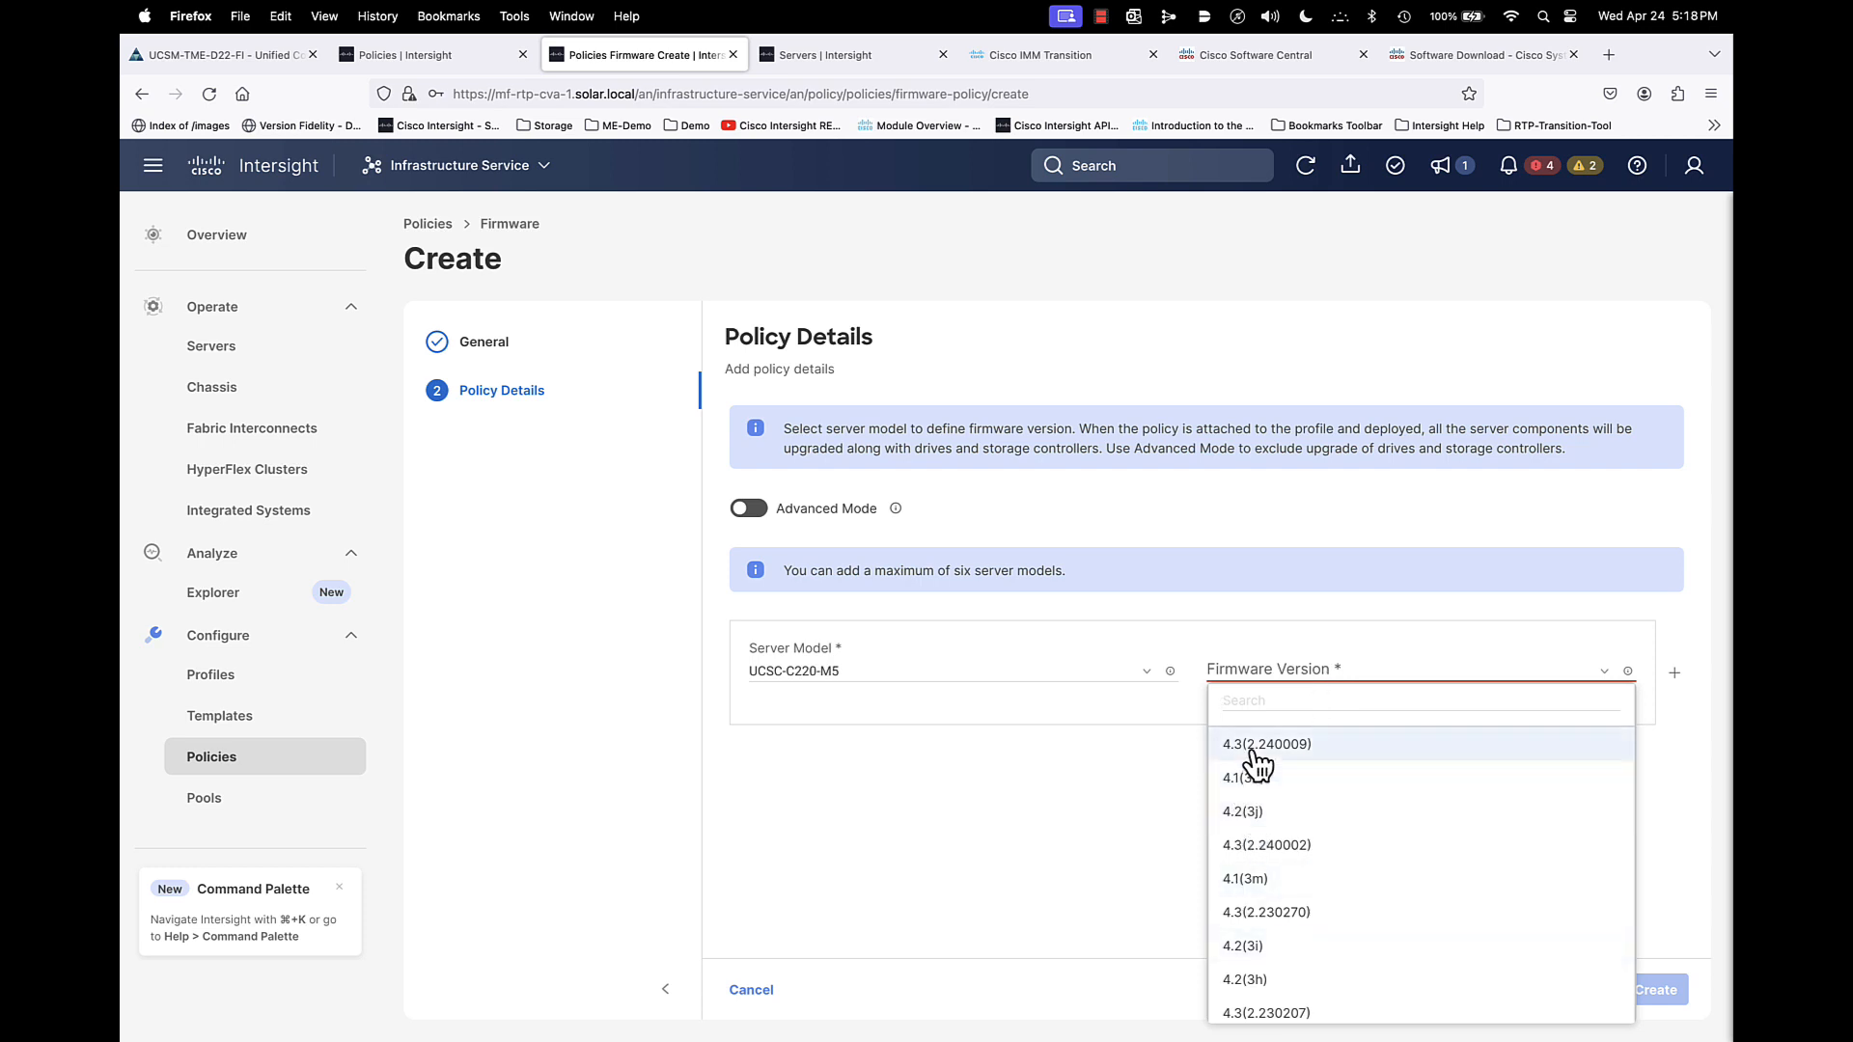
left_click(1031, 883)
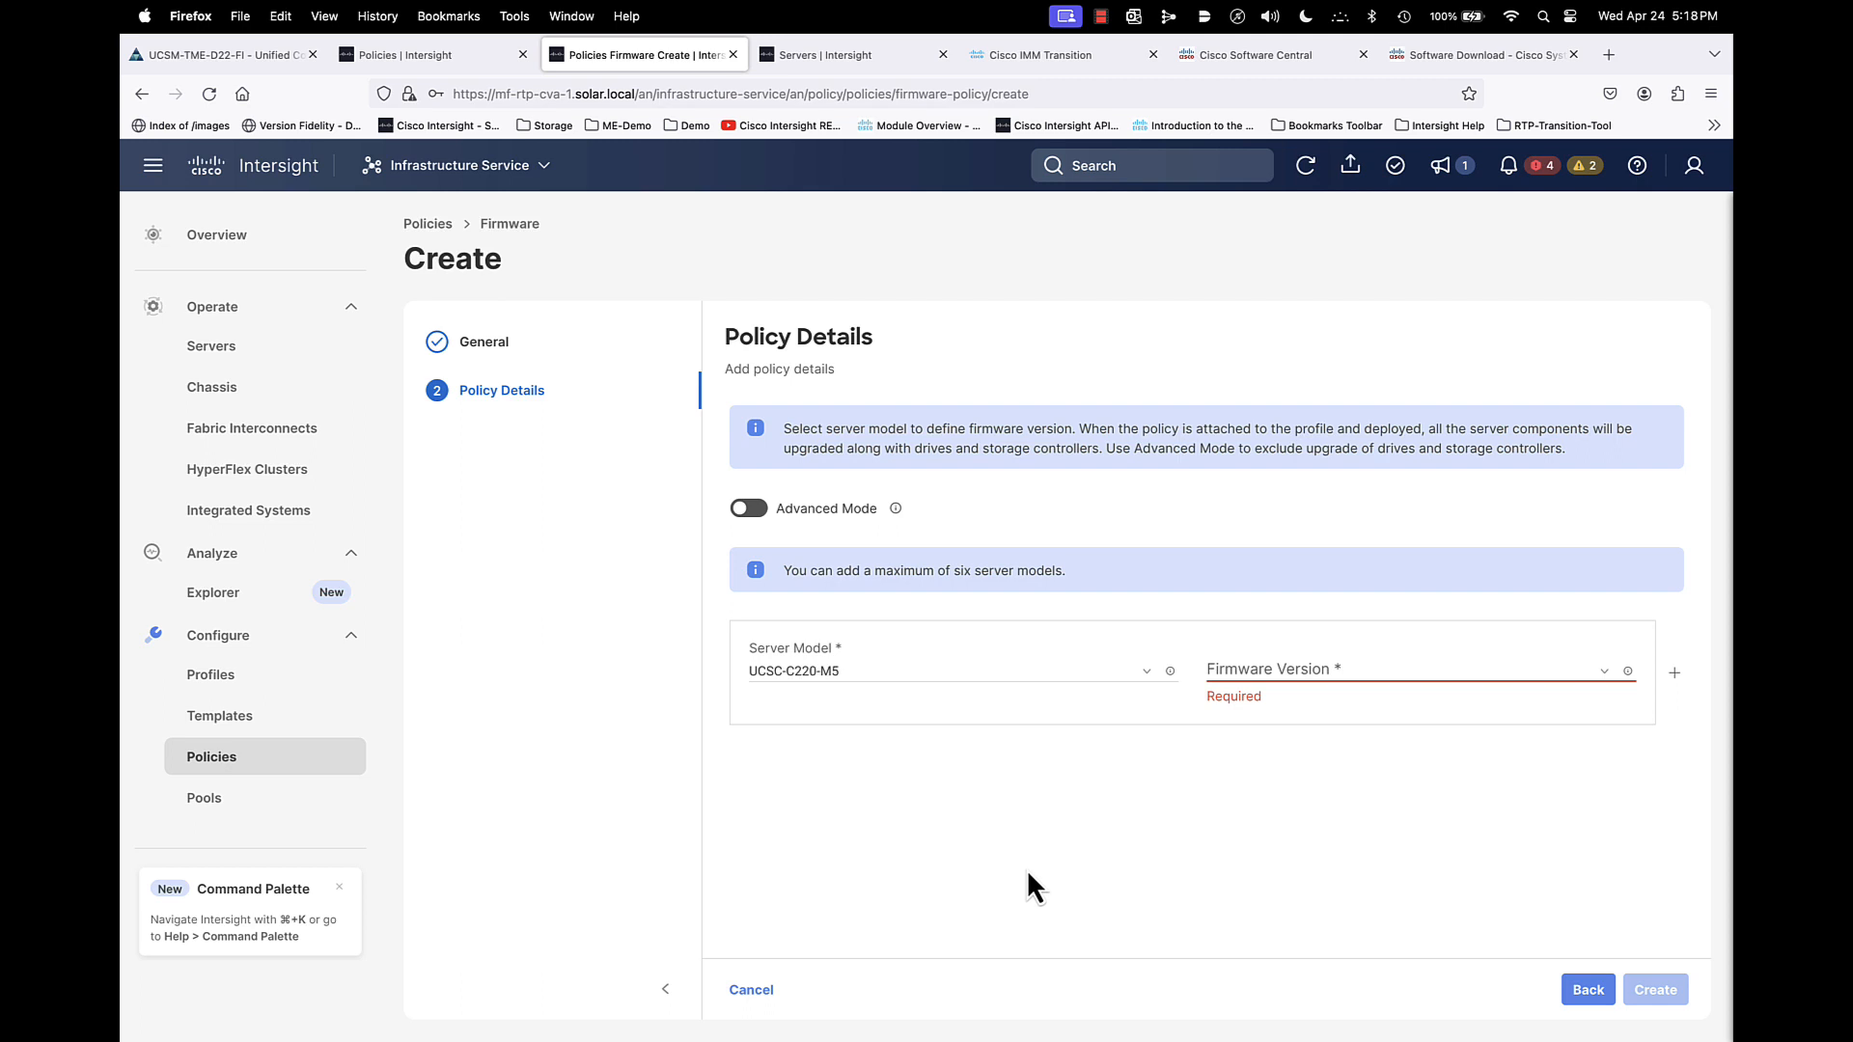
left_click(752, 991)
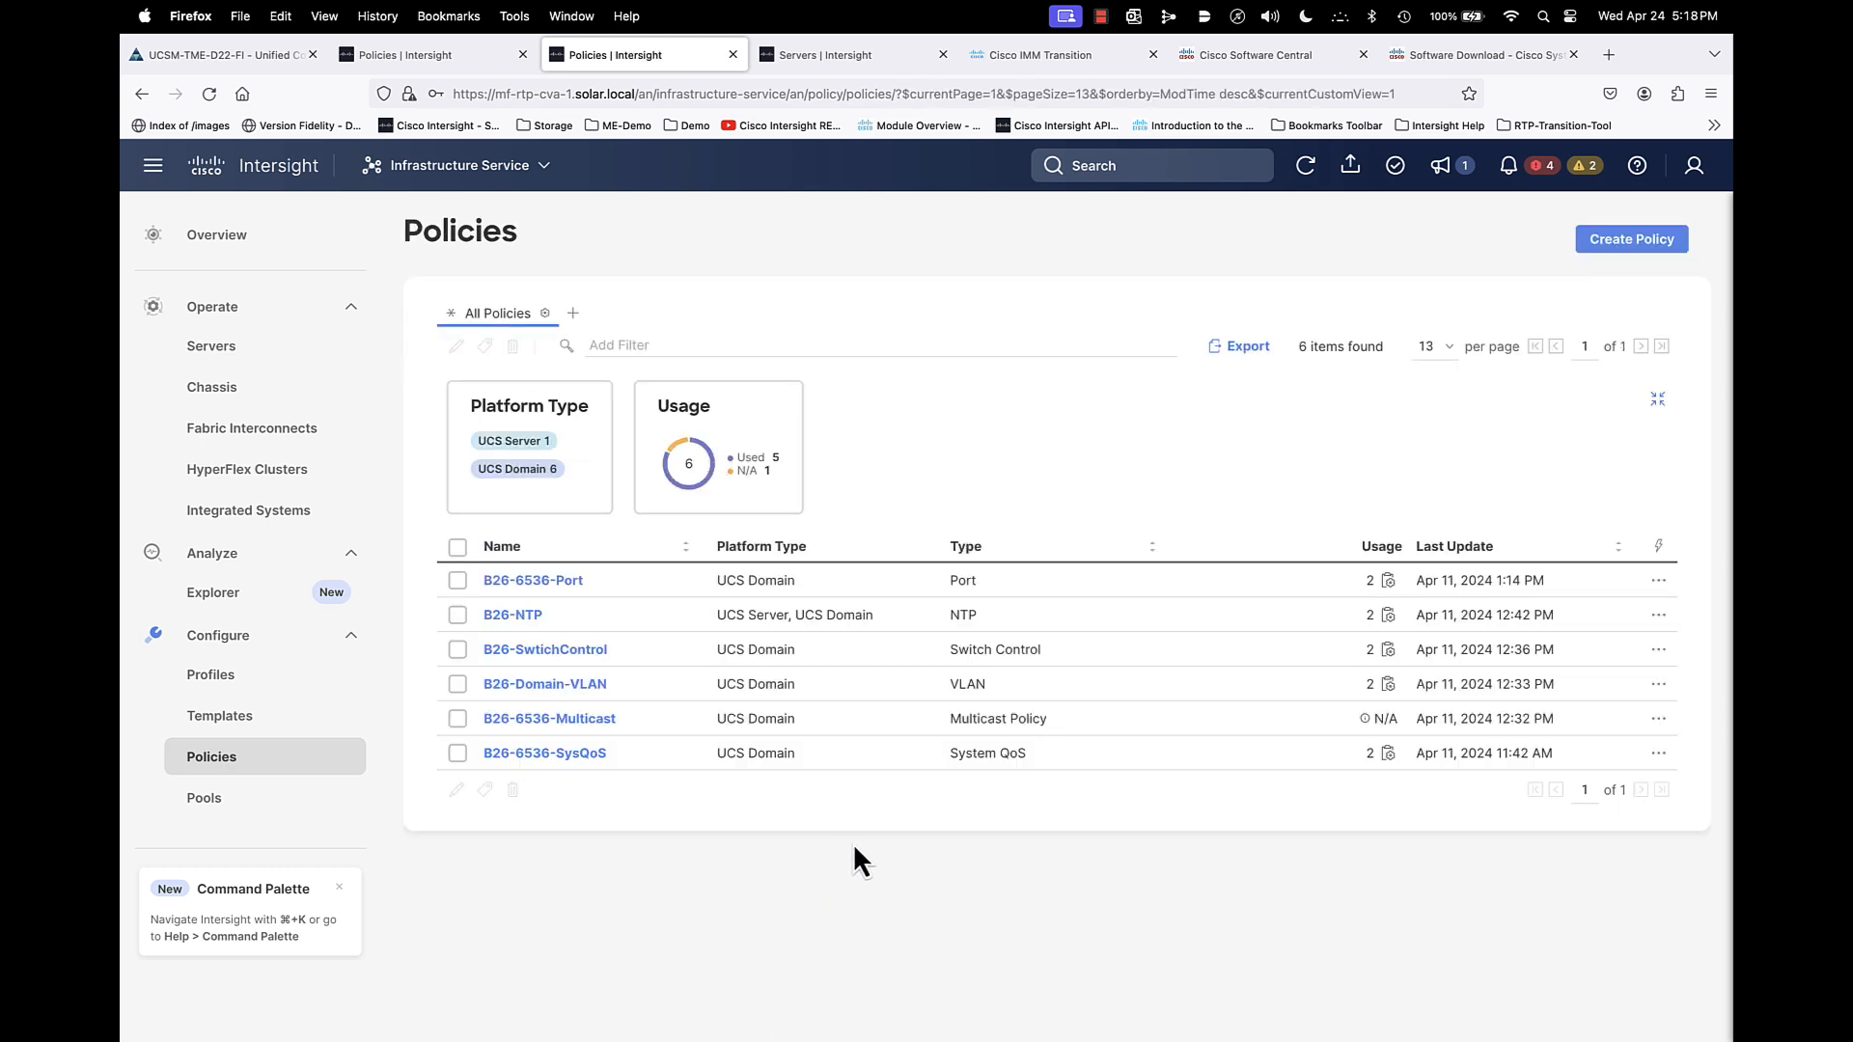